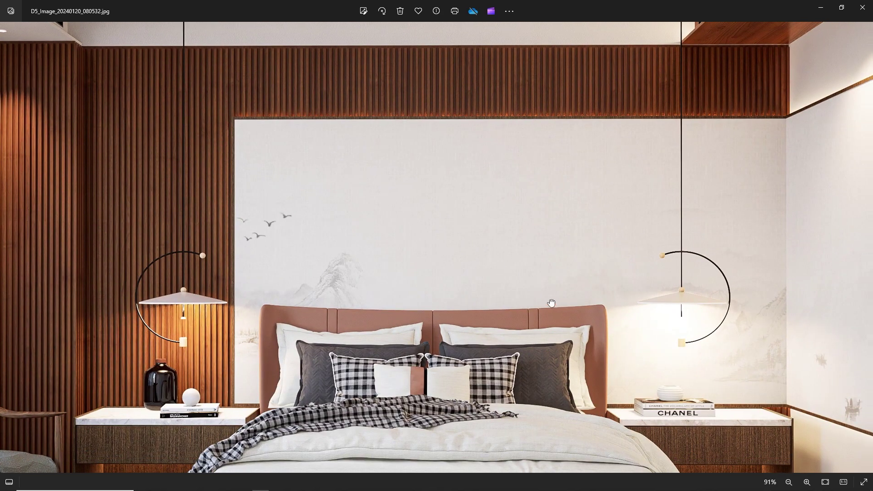
# Pan the zoomed reference photo over the bed, lamp, nightstand and rug, then fit it to the window
pyautogui.moveTo(552, 302); pyautogui.dragTo(351, 269)
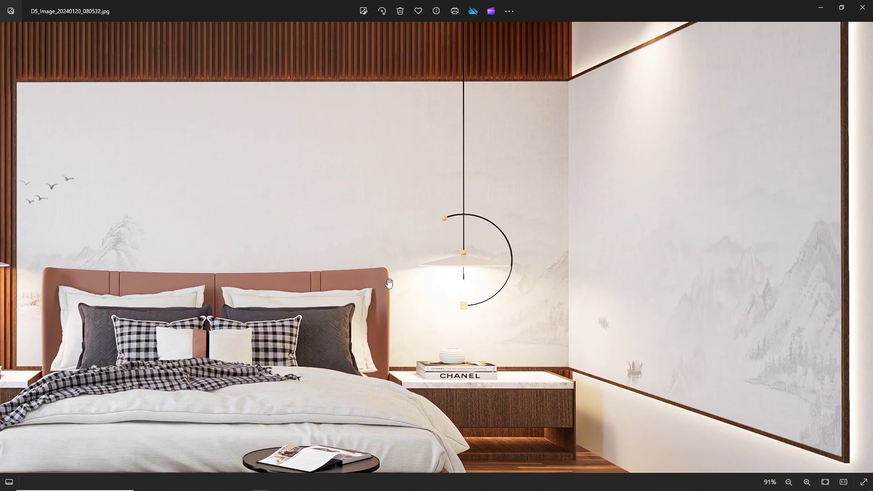
pyautogui.moveTo(562, 395); pyautogui.dragTo(524, 402)
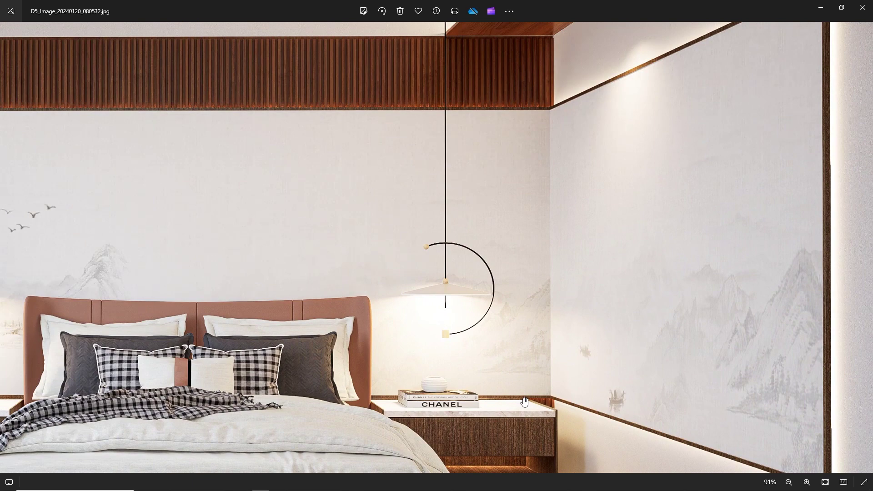
pyautogui.doubleClick(339, 293)
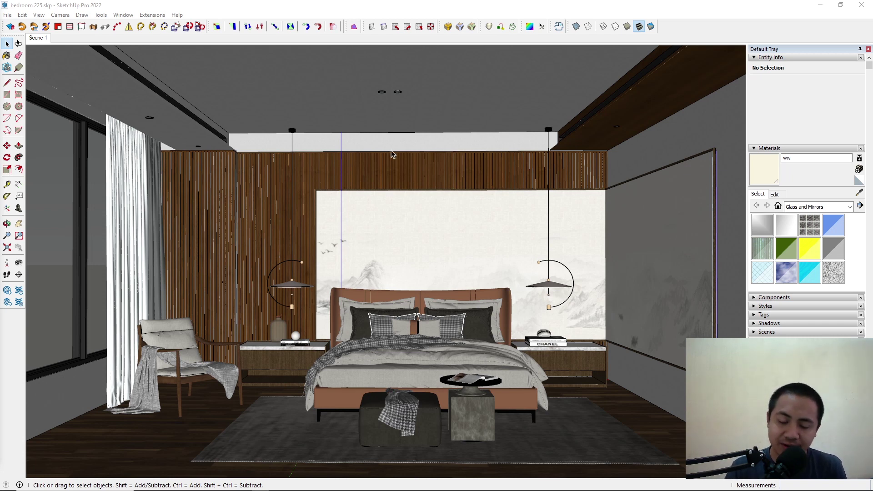
# Orbit and zoom in close to the left pendant lamp's shade
pyautogui.moveTo(371, 195); pyautogui.dragTo(309, 241, button='middle')
pyautogui.scroll(3, 258, 362)
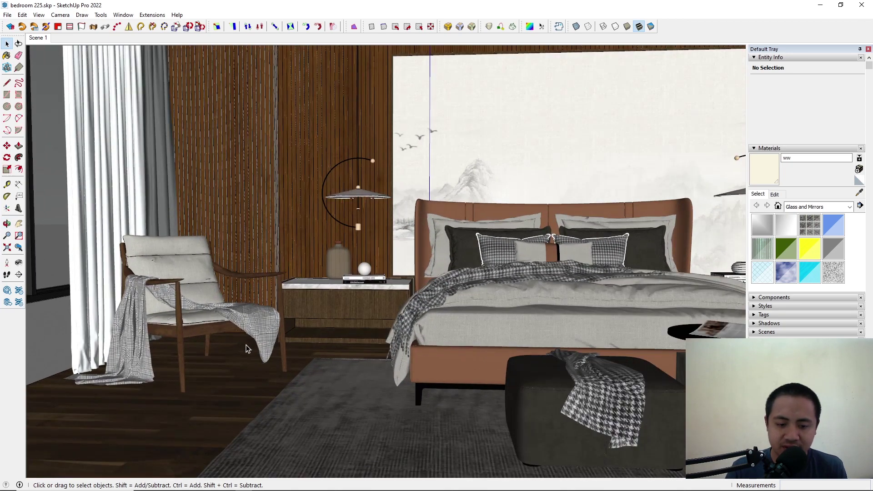
pyautogui.moveTo(248, 348); pyautogui.dragTo(352, 373, button='middle')
pyautogui.scroll(8, 276, 250)
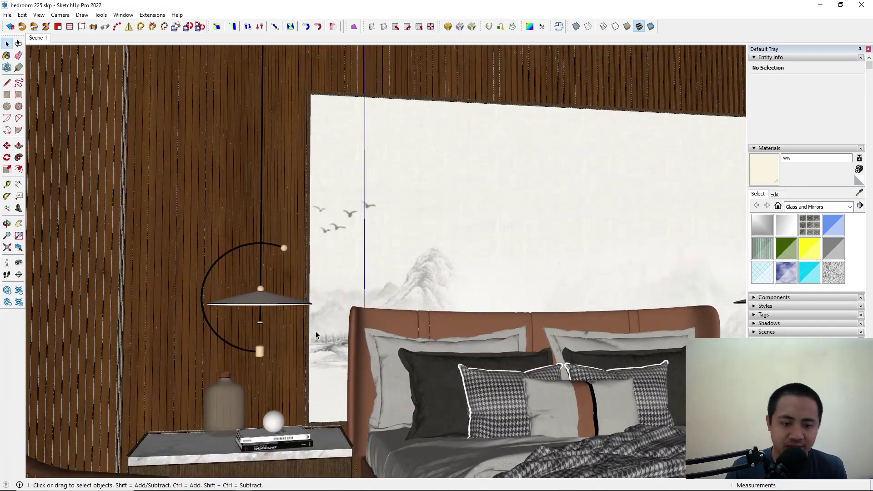
pyautogui.scroll(3, 262, 309)
pyautogui.moveTo(262, 310); pyautogui.dragTo(167, 264, button='middle')
pyautogui.scroll(3, 331, 322)
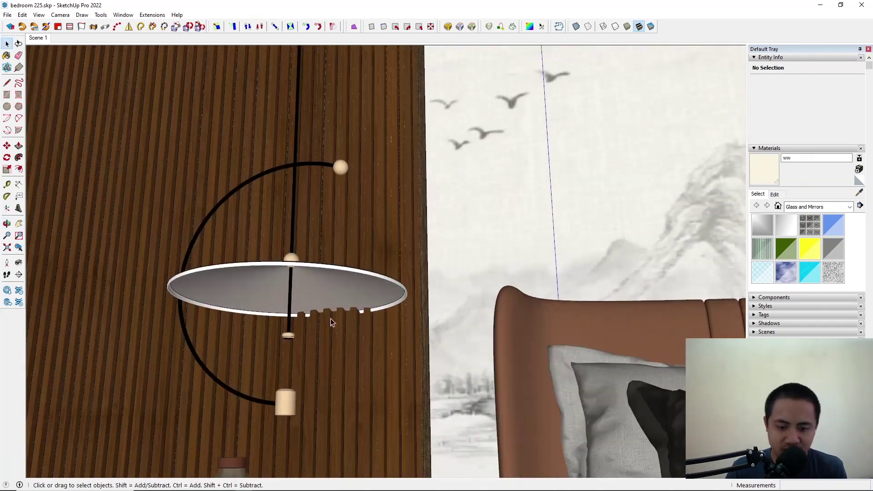
pyautogui.moveTo(350, 308); pyautogui.dragTo(328, 357, button='middle')
pyautogui.scroll(-3, 330, 298)
# Inside the left pendant component, move the lamp slightly along the green axis, then exit
pyautogui.click(328, 297)
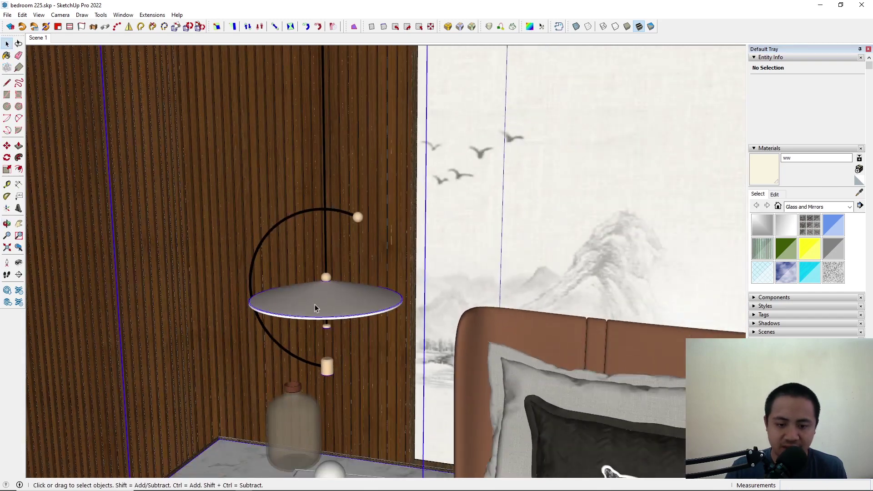
pyautogui.doubleClick(315, 305)
pyautogui.click(315, 305)
pyautogui.moveTo(314, 305); pyautogui.dragTo(101, 328, button='middle')
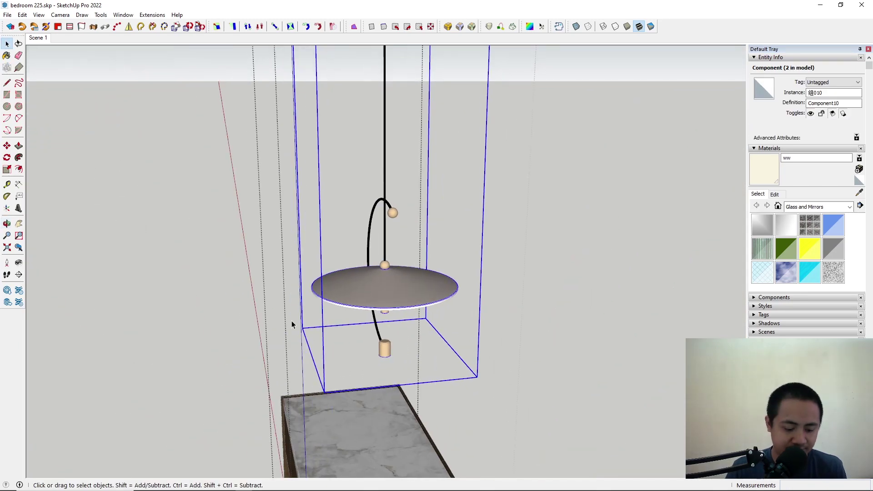
pyautogui.press('i')
pyautogui.moveTo(369, 289); pyautogui.dragTo(350, 302, button='middle')
pyautogui.scroll(1, 348, 302)
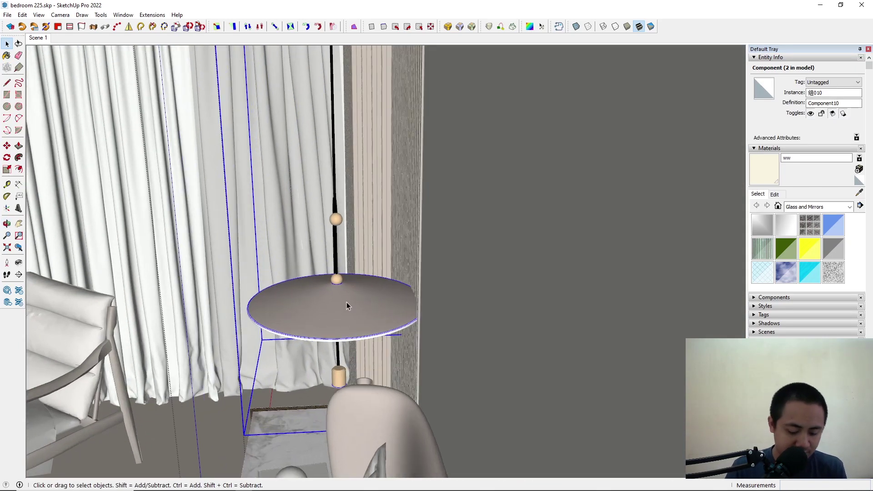
pyautogui.press('m')
pyautogui.click(325, 309)
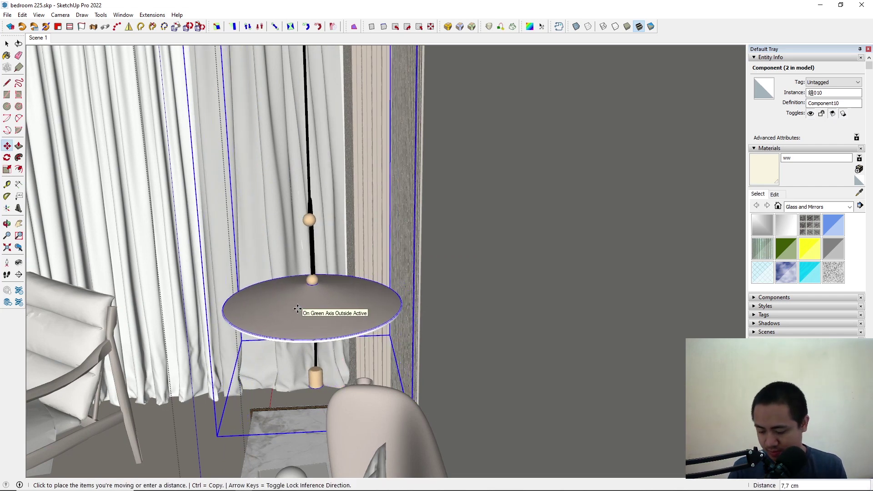
pyautogui.click(297, 309)
pyautogui.press('space')
pyautogui.moveTo(297, 309); pyautogui.dragTo(233, 183, button='middle')
pyautogui.click(390, 301)
# Look over the wood-panel wall and right nightstand, then return to the Scene 1 view
pyautogui.scroll(-4, 390, 302)
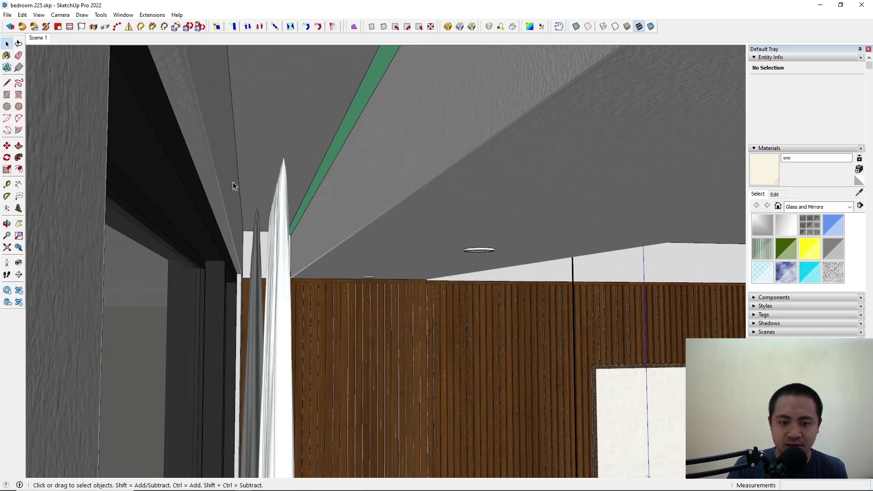
pyautogui.keyDown('shift'); pyautogui.moveTo(464, 325); pyautogui.dragTo(171, 195, button='middle'); pyautogui.keyUp('shift')
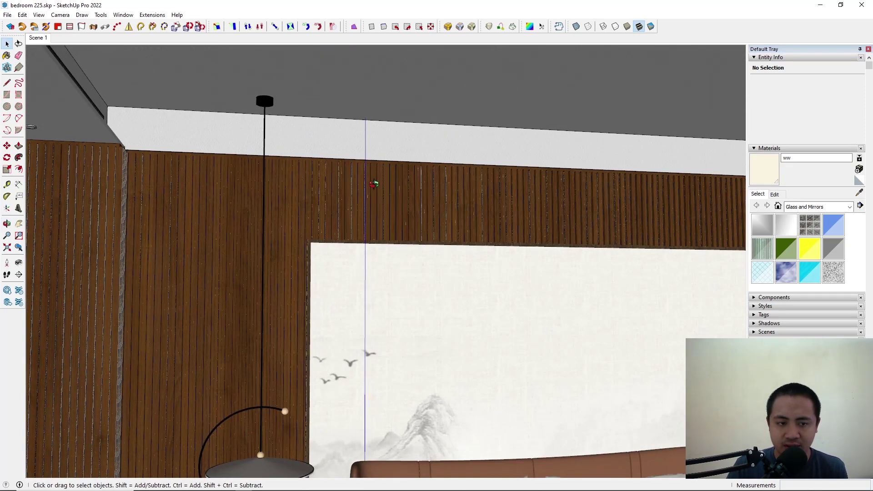
pyautogui.moveTo(376, 182); pyautogui.dragTo(258, 181, button='middle')
pyautogui.scroll(-3, 255, 180)
pyautogui.keyDown('shift'); pyautogui.moveTo(419, 384); pyautogui.dragTo(350, 288, button='middle'); pyautogui.keyUp('shift')
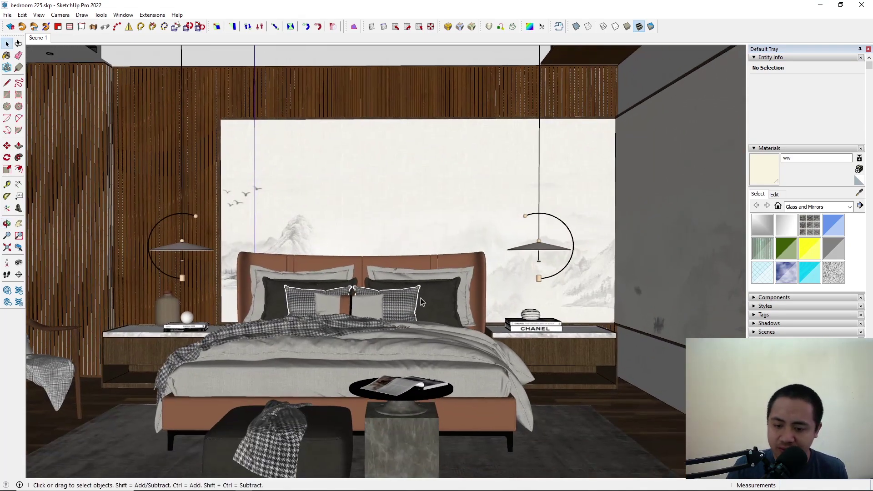
pyautogui.scroll(5, 631, 376)
pyautogui.moveTo(563, 332); pyautogui.dragTo(382, 316, button='middle')
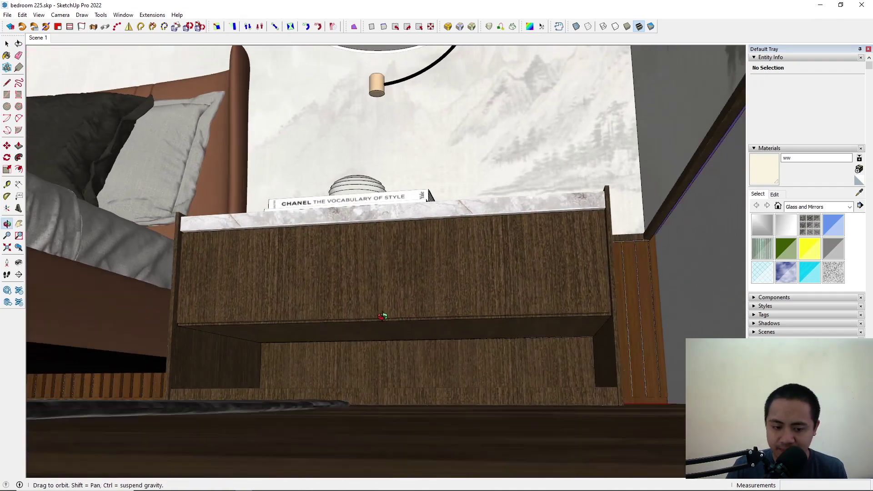
pyautogui.scroll(-8, 382, 316)
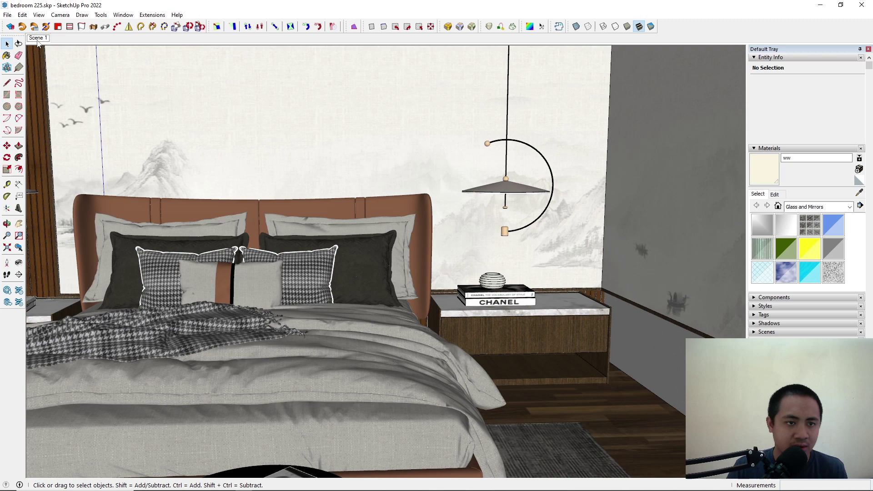
pyautogui.click(37, 39)
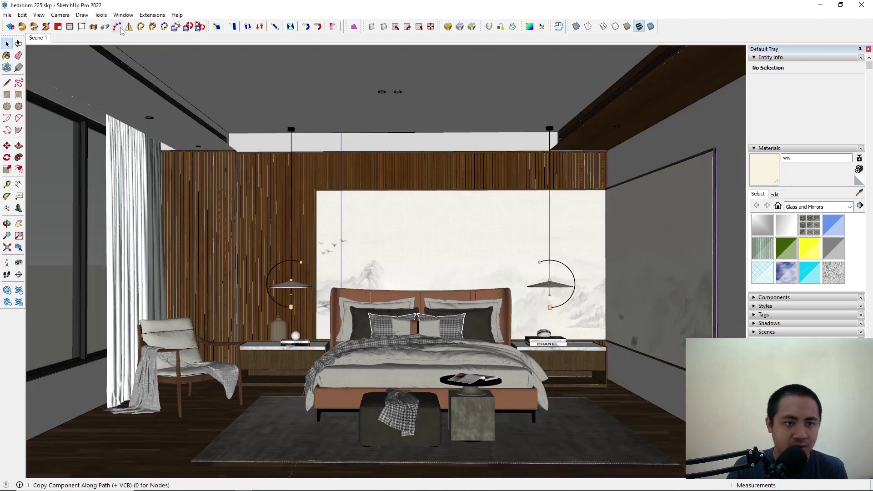
# Purge unused items from the model via Model Info Statistics
pyautogui.click(123, 15)
pyautogui.click(159, 60)
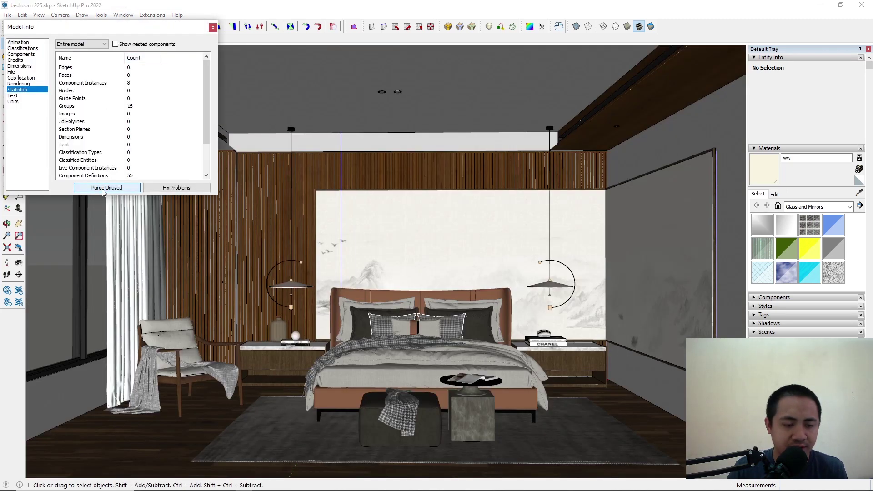
pyautogui.click(212, 28)
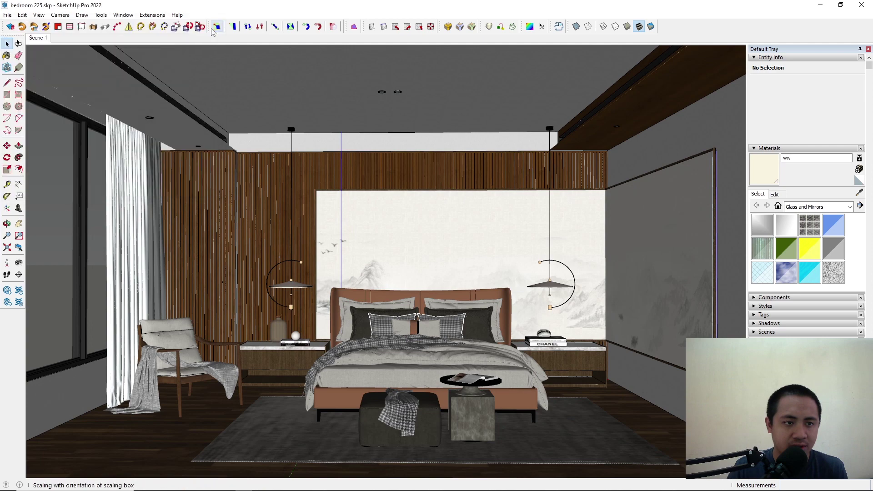
# Unhide all hidden geometry and save the model
pyautogui.click(22, 15)
pyautogui.moveTo(115, 156)
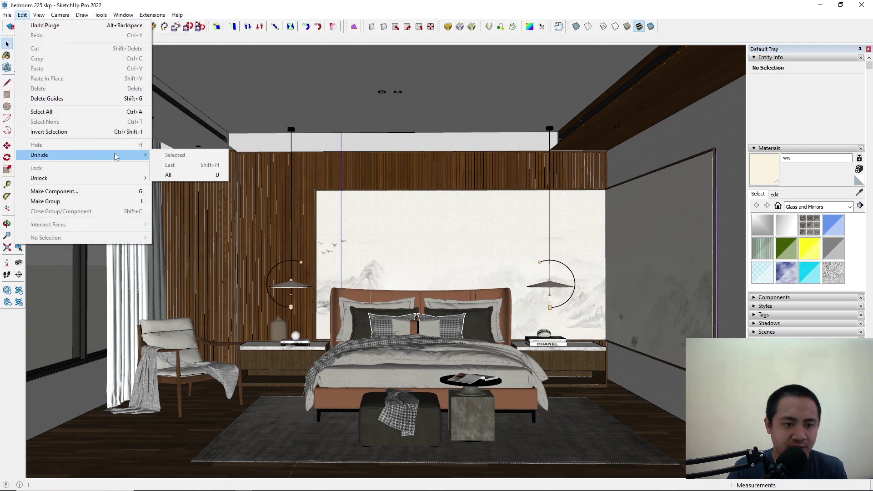
pyautogui.click(169, 175)
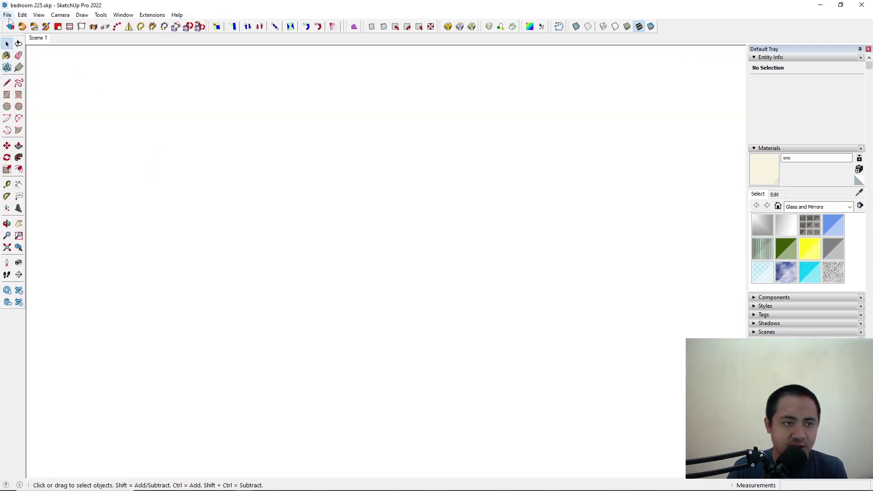
pyautogui.click(8, 15)
pyautogui.click(36, 69)
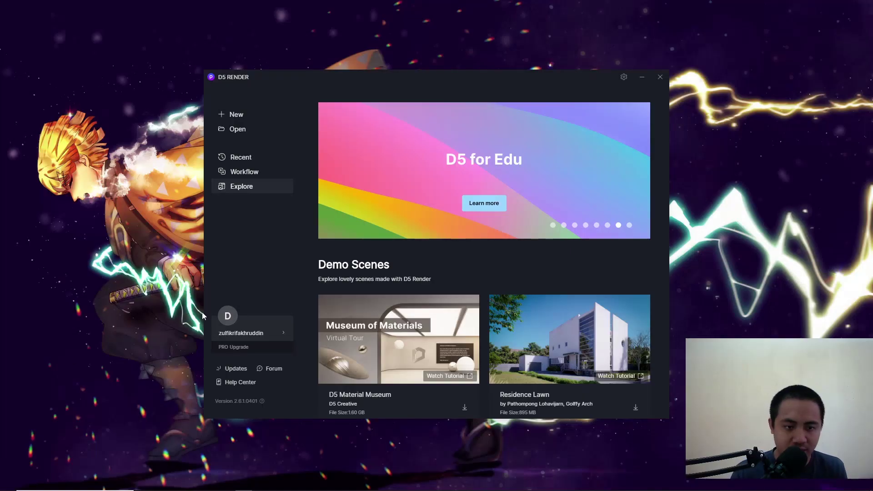
# Open bedroom 225.skp from the #225 bedroom folder in D5 Render
pyautogui.click(237, 130)
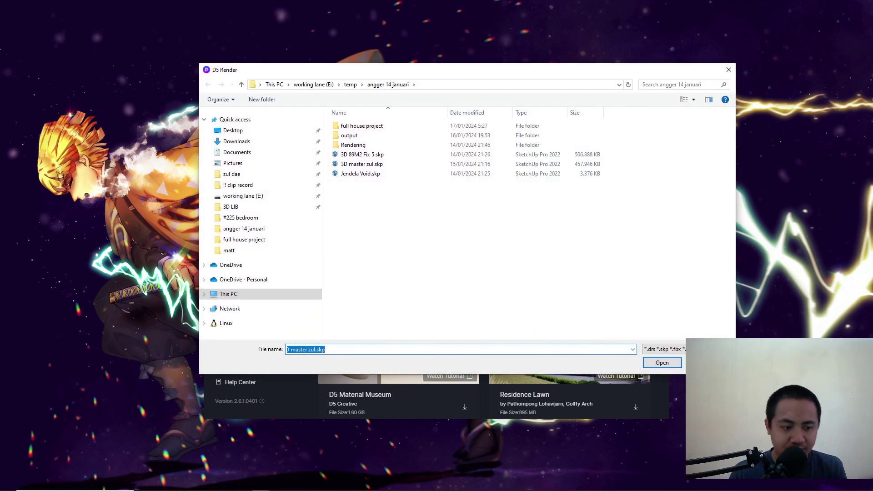
pyautogui.click(241, 218)
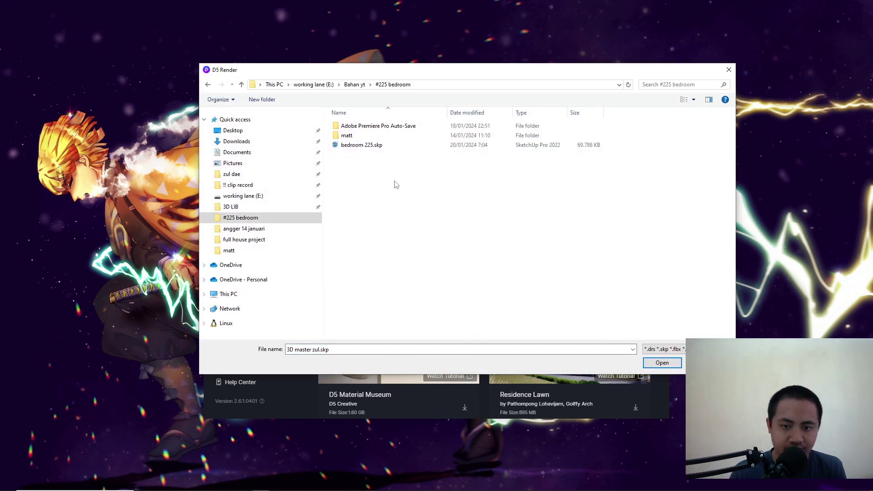
pyautogui.doubleClick(388, 148)
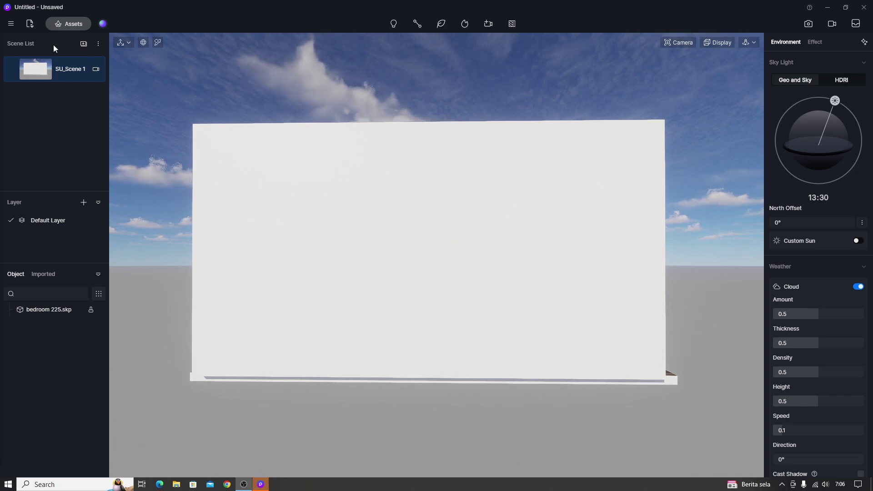
# Save the new D5 project as bedroom 225
pyautogui.click(10, 24)
pyautogui.moveTo(23, 46)
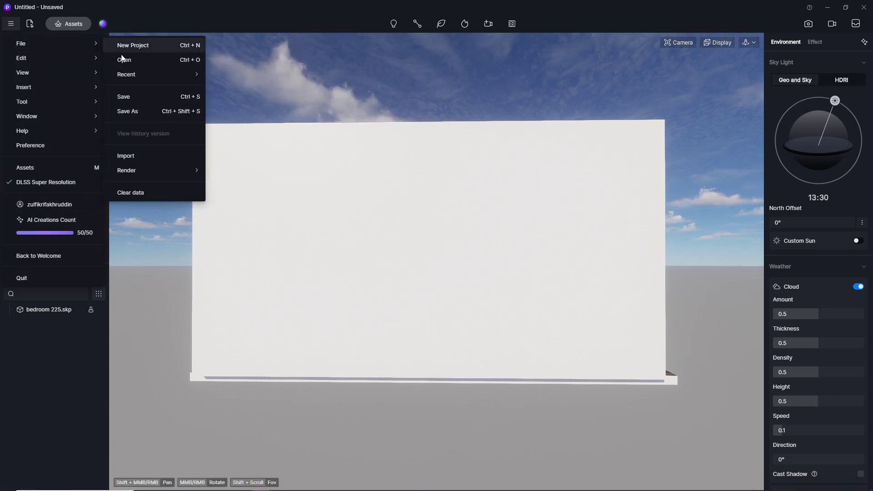
pyautogui.click(124, 96)
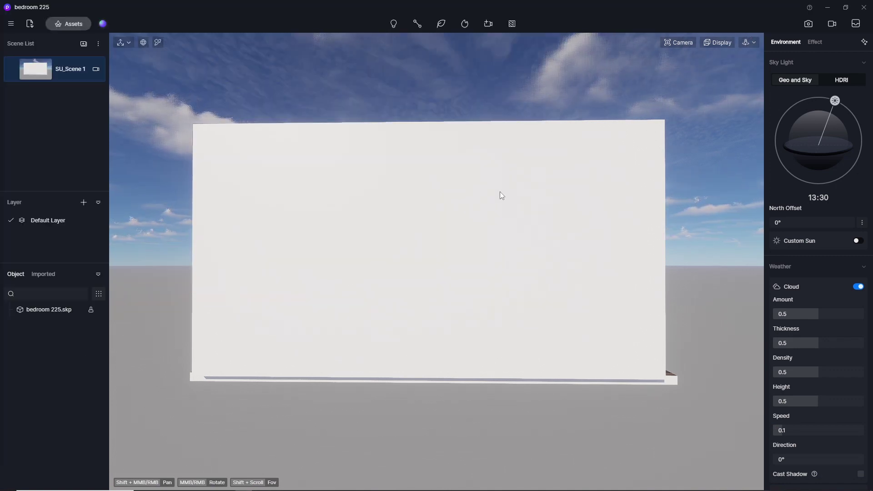
# Switch to Fly navigation and fly the camera back until the bed is framed
pyautogui.click(750, 43)
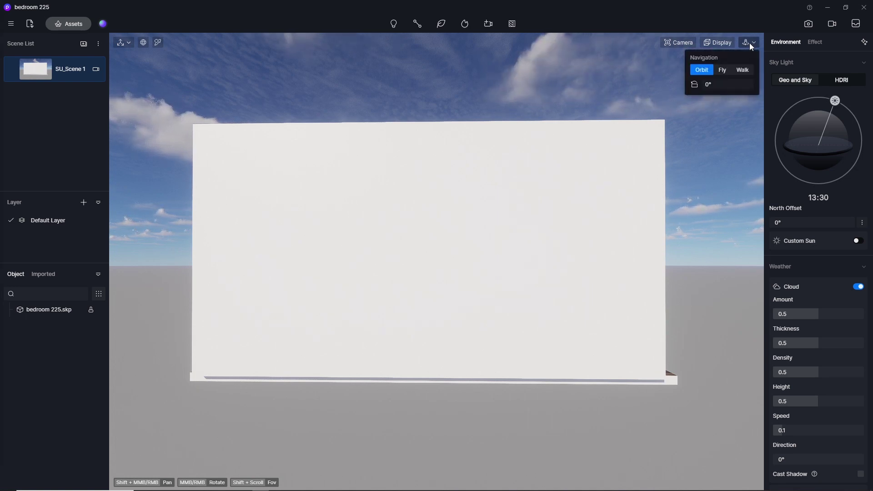
pyautogui.click(723, 70)
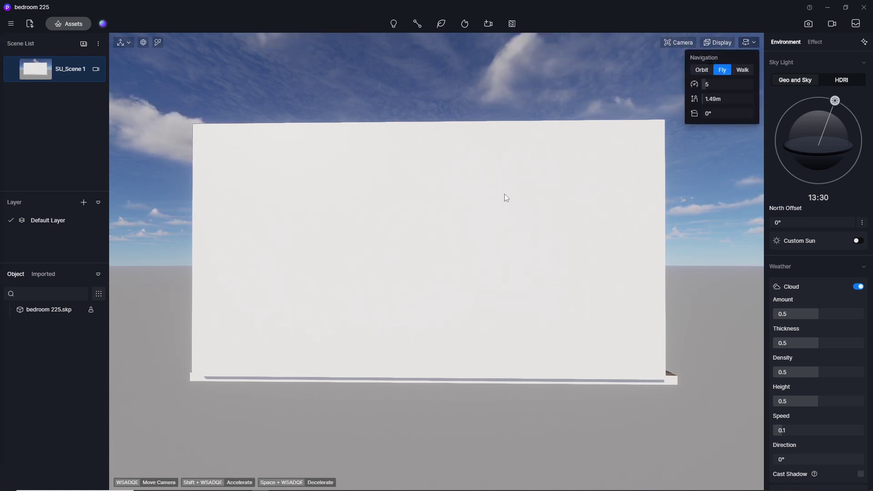
pyautogui.press('w')
pyautogui.scroll(-2, 532, 181)
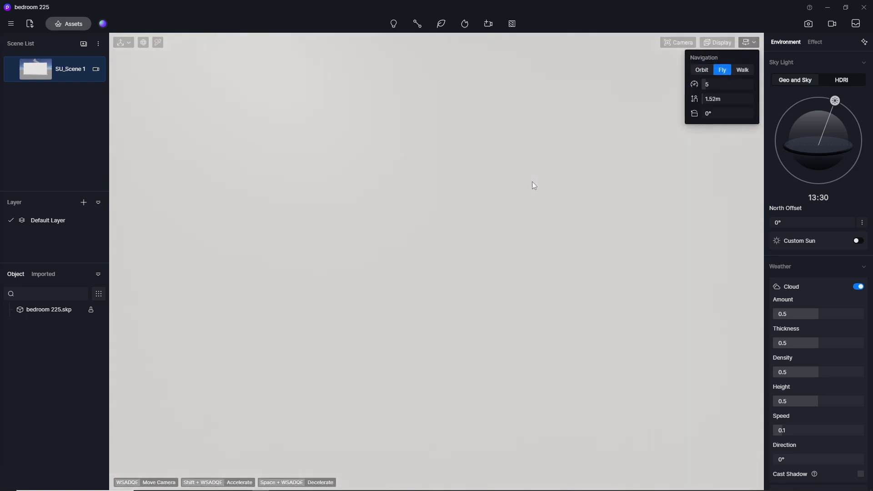
pyautogui.press('s')
pyautogui.press('s')
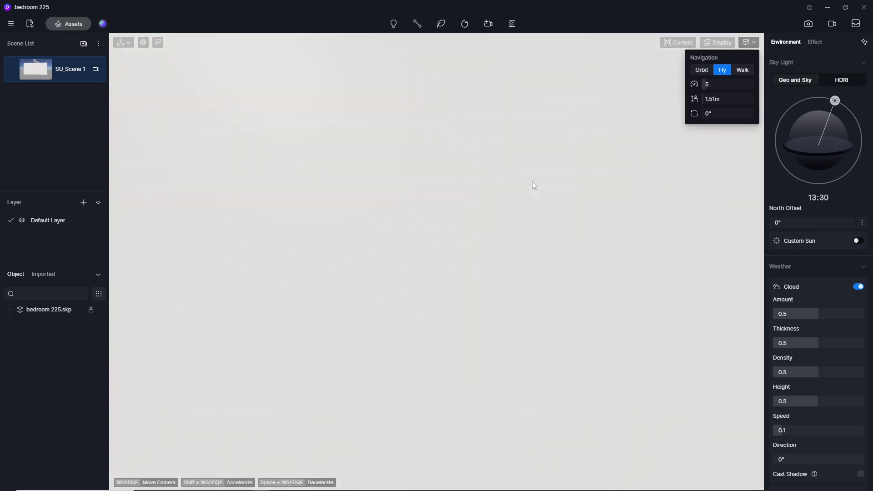
pyautogui.press('w')
pyautogui.press('d')
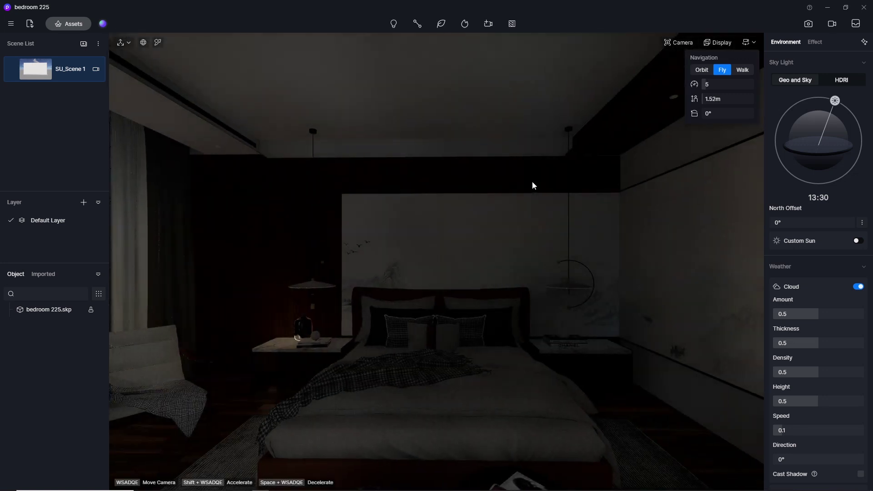
pyautogui.press('a')
pyautogui.press('d')
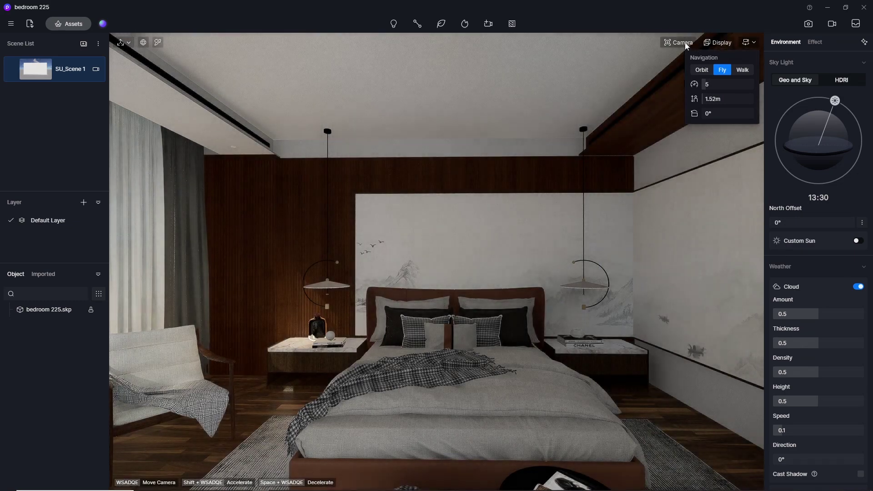
# Set the camera field of view to 80°
pyautogui.click(679, 43)
pyautogui.click(679, 43)
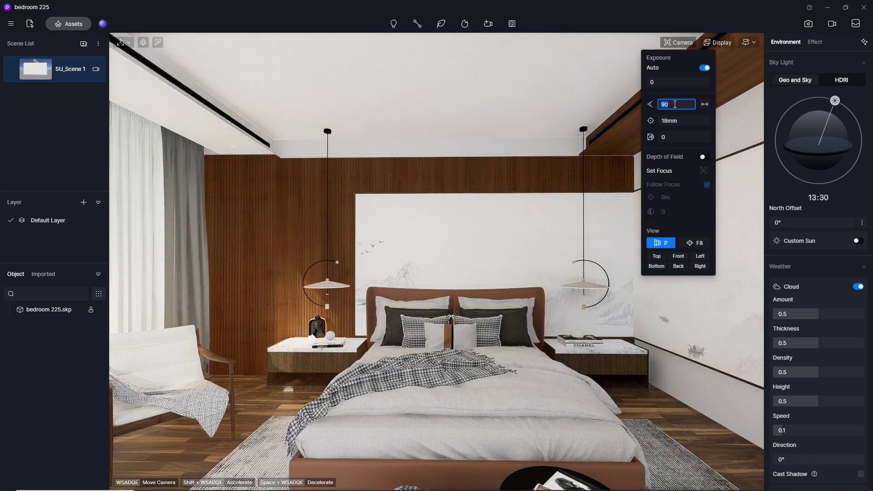
pyautogui.click(675, 105)
pyautogui.write('80')
pyautogui.press('Return')
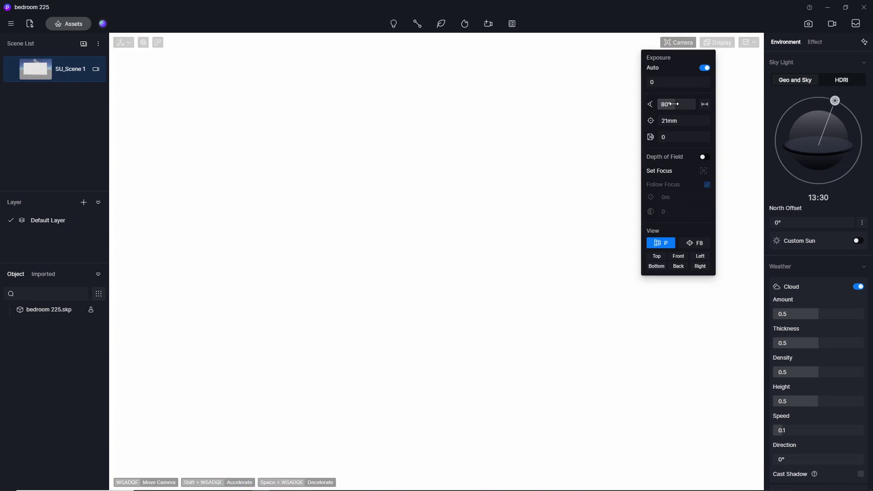
# Raise camera clipping to about 295.5 so the whole bedroom shows, then enter image render mode
pyautogui.moveTo(665, 139); pyautogui.dragTo(667, 140)
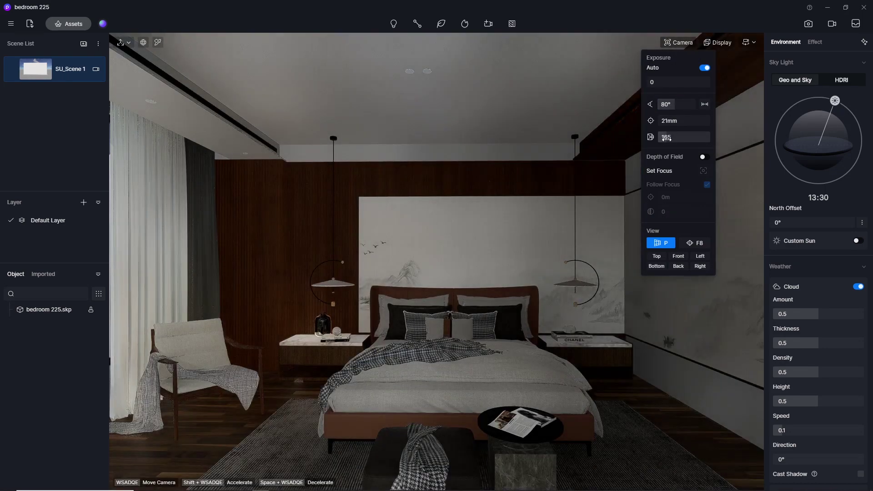
pyautogui.scroll(-3, 516, 165)
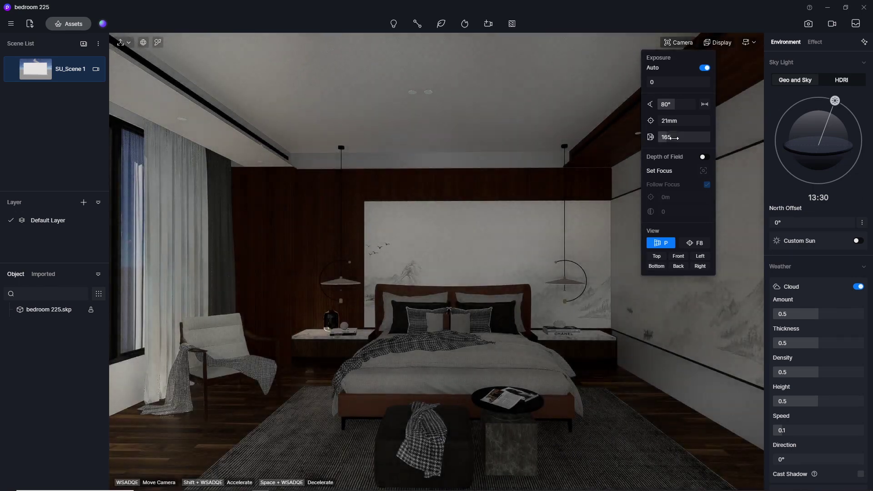
pyautogui.press('s')
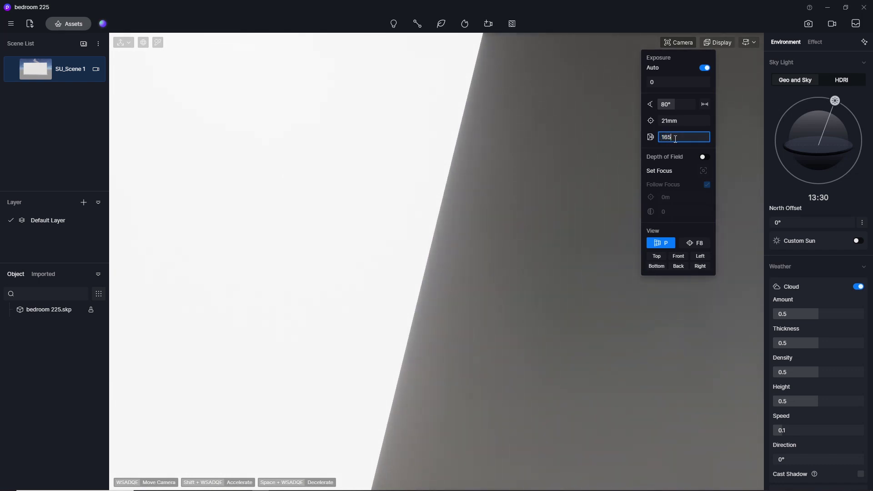
pyautogui.click(594, 159)
pyautogui.moveTo(676, 44)
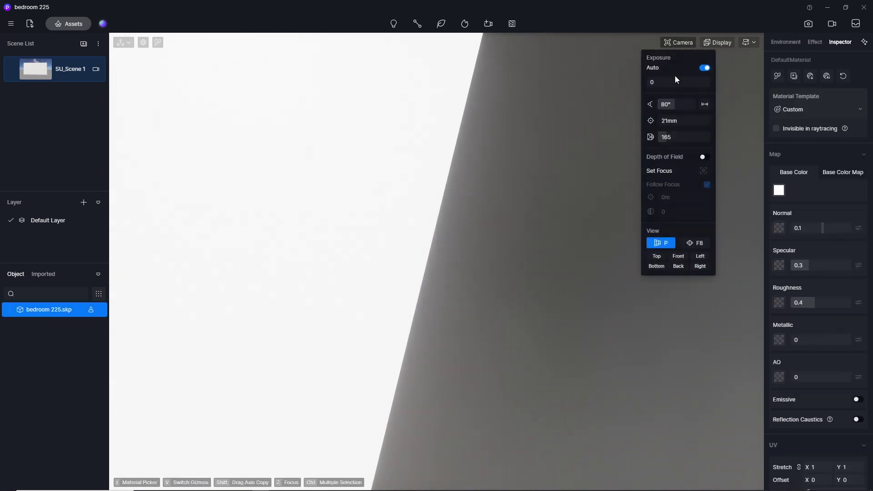
pyautogui.moveTo(667, 139); pyautogui.dragTo(668, 138)
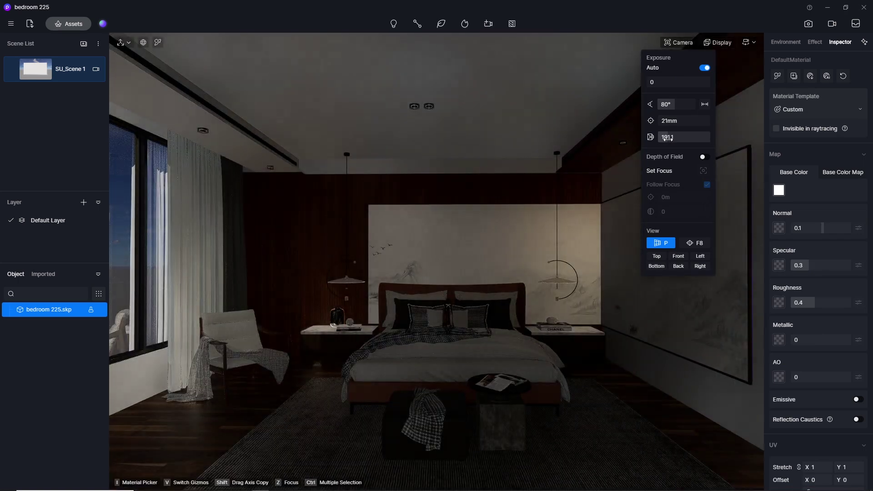
pyautogui.scroll(-1, 575, 163)
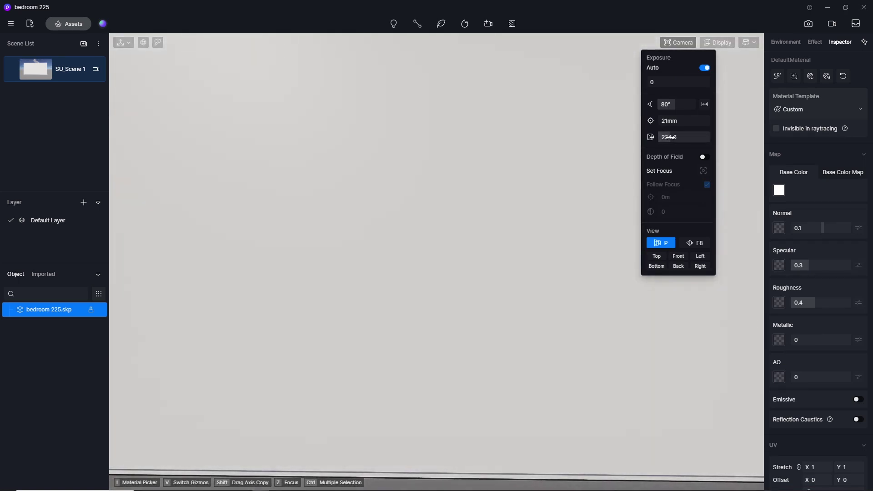
pyautogui.moveTo(673, 137); pyautogui.dragTo(676, 137)
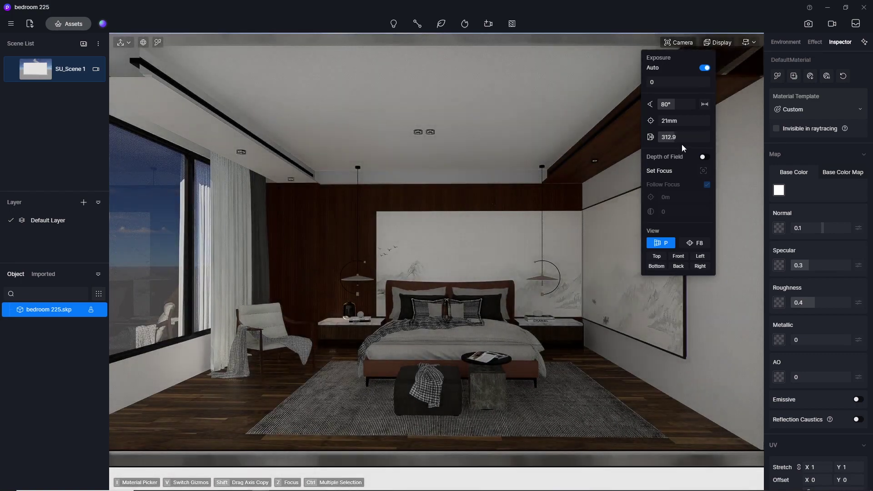
pyautogui.moveTo(671, 137); pyautogui.dragTo(675, 137)
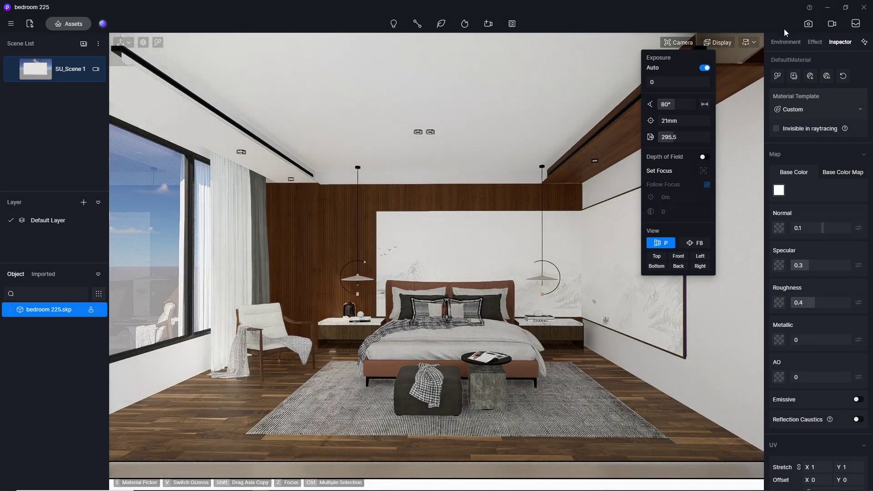
pyautogui.click(808, 24)
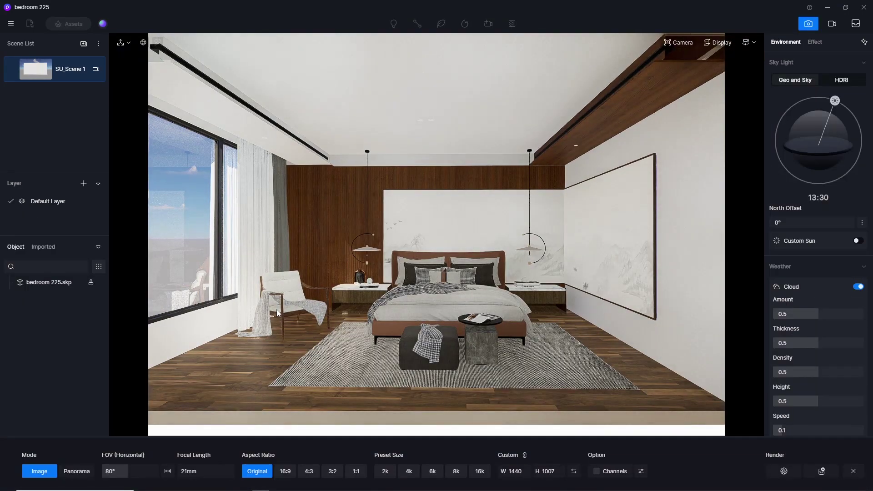
# Set the image to 16:9 at 1440×810 and nudge the camera to re-centre the bed
pyautogui.click(286, 472)
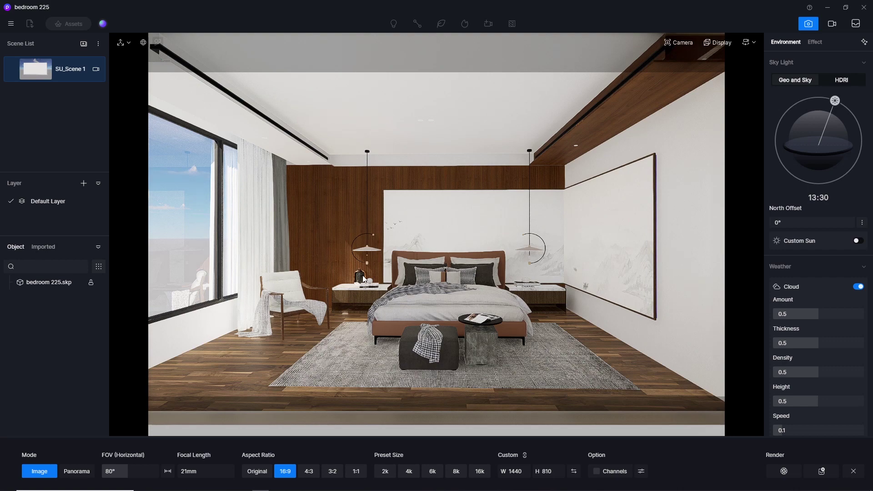
pyautogui.press('e')
pyautogui.press('q')
pyautogui.press('e')
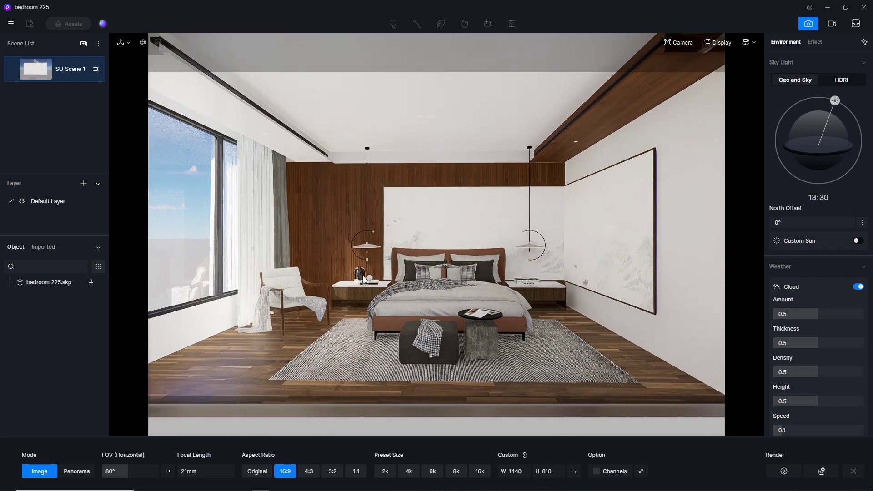
pyautogui.press('d')
pyautogui.press('a')
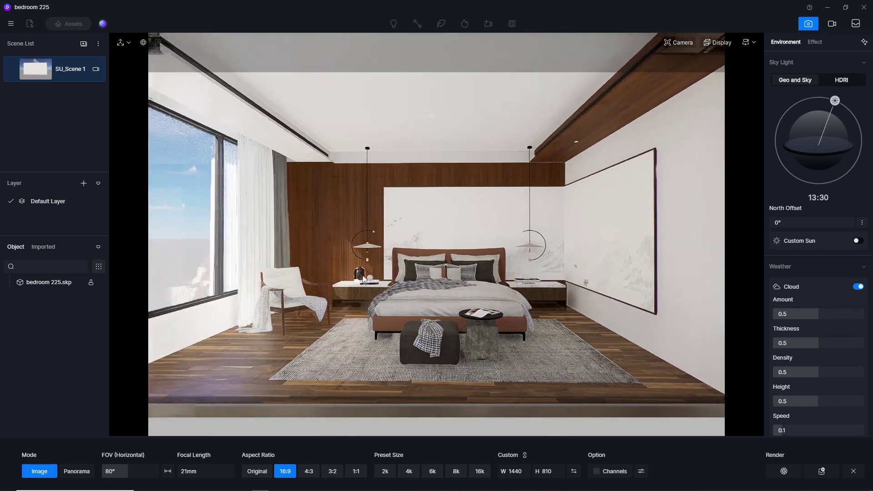
pyautogui.press('d')
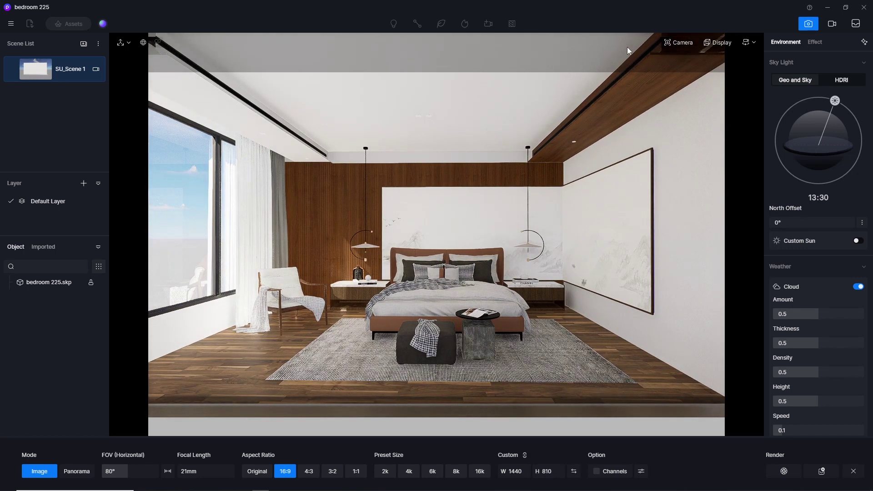
pyautogui.click(715, 43)
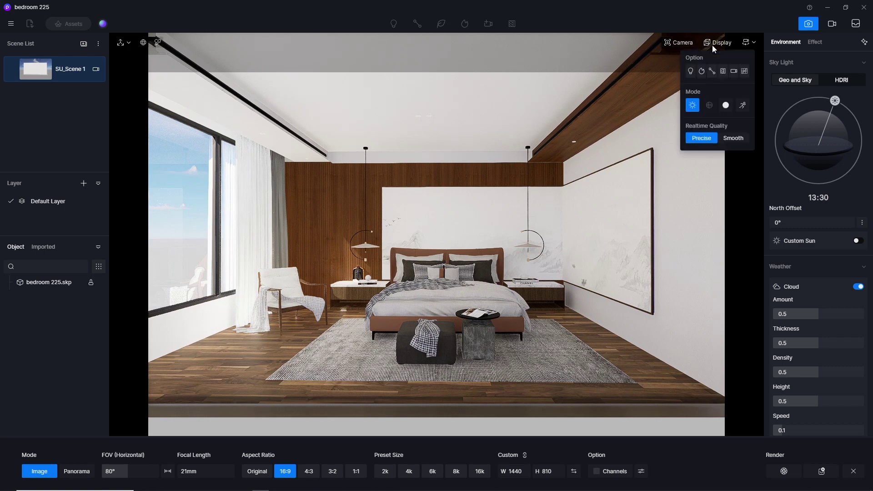
# Show composition grid lines and turn the camera slightly to re-centre the room
pyautogui.click(744, 71)
pyautogui.click(444, 257)
pyautogui.moveTo(445, 257); pyautogui.dragTo(450, 256, button='right')
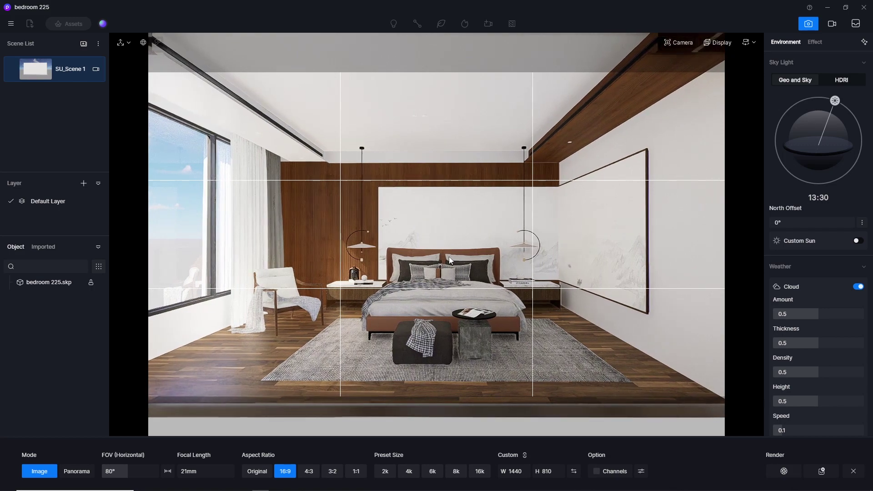
# Set the field of view to 75° (23mm) and save this framing as Scene 2
pyautogui.click(683, 42)
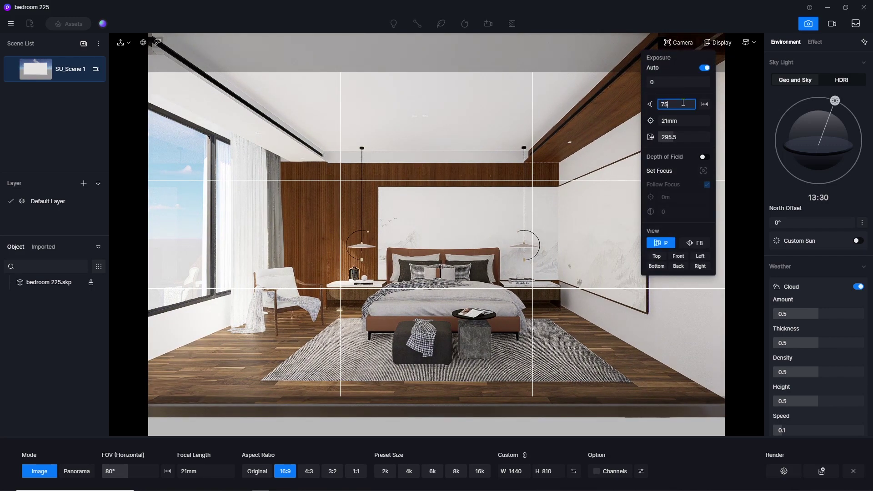
pyautogui.press('Return')
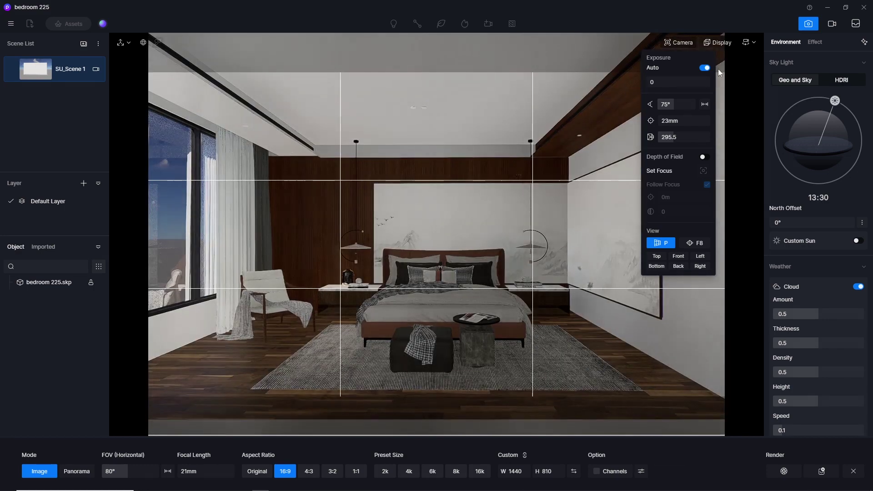
pyautogui.click(672, 106)
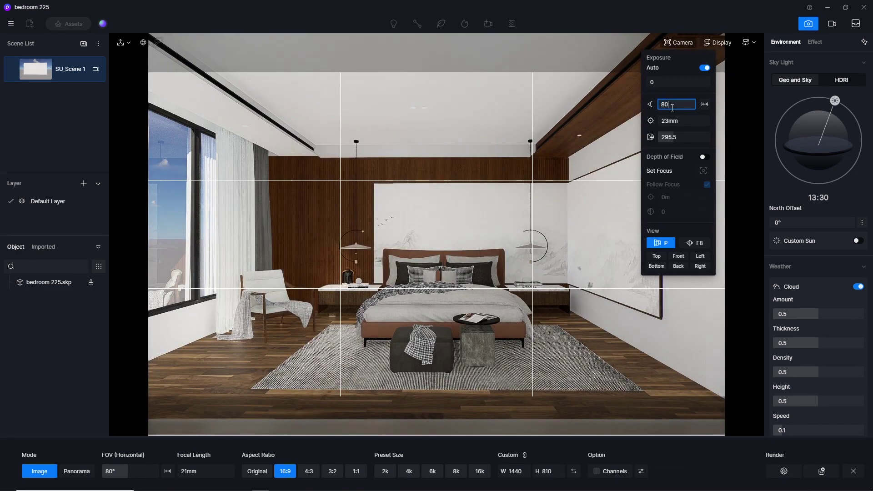
pyautogui.press('Return')
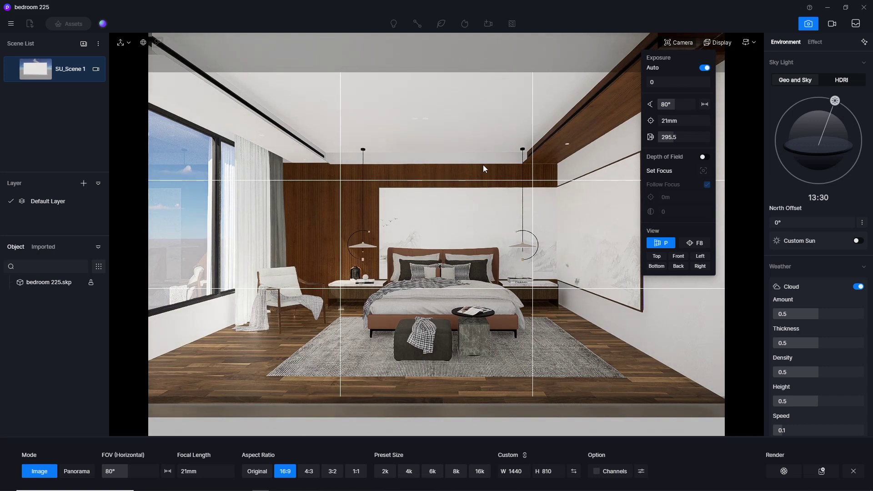
pyautogui.scroll(3, 483, 165)
pyautogui.scroll(3, 483, 167)
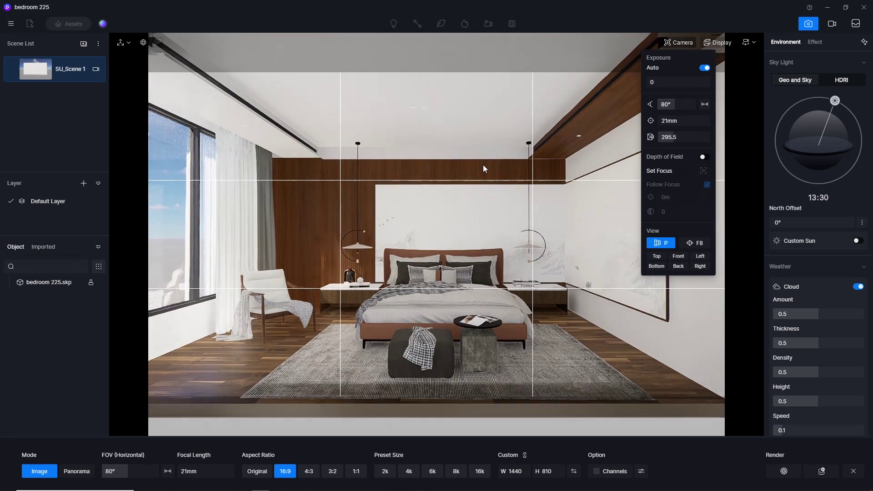
pyautogui.scroll(3, 483, 168)
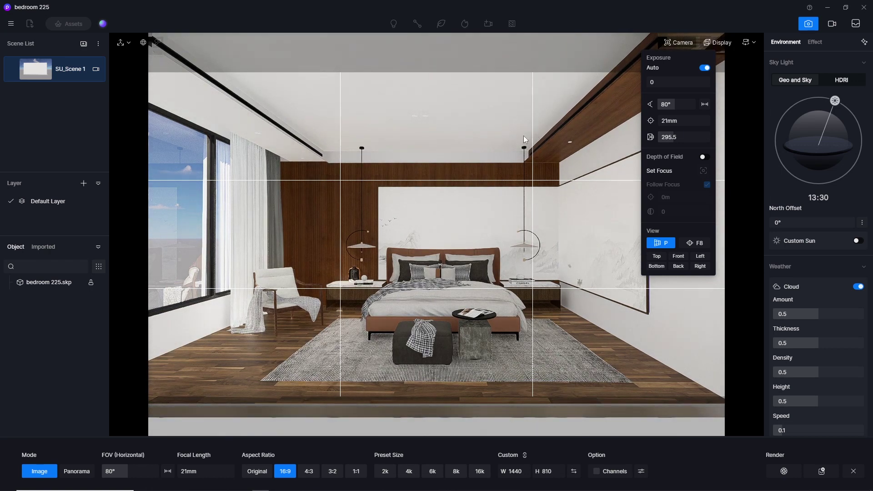
pyautogui.click(675, 103)
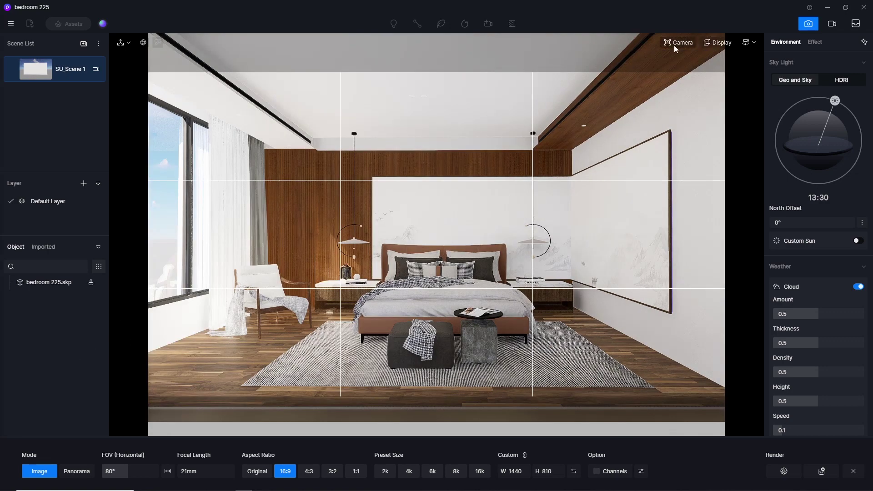
pyautogui.click(675, 45)
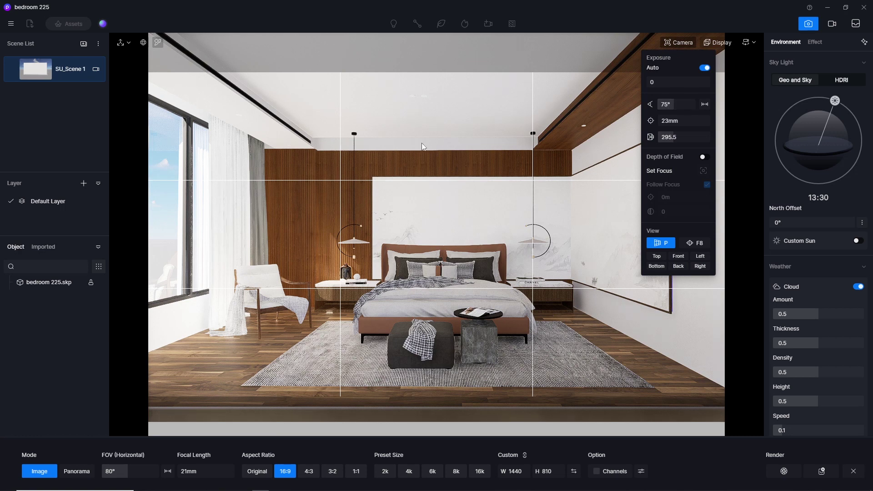
pyautogui.click(83, 44)
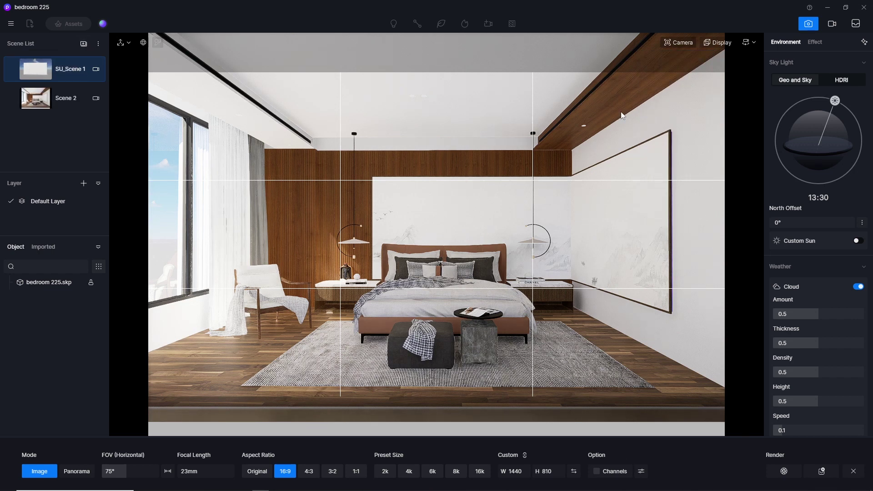
# Leave capture mode and hide the thirds grid overlay
pyautogui.click(806, 26)
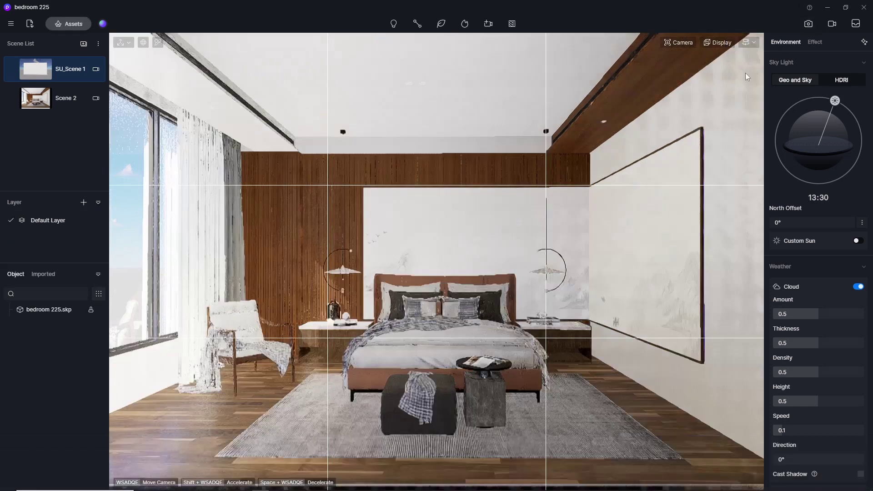
pyautogui.click(721, 43)
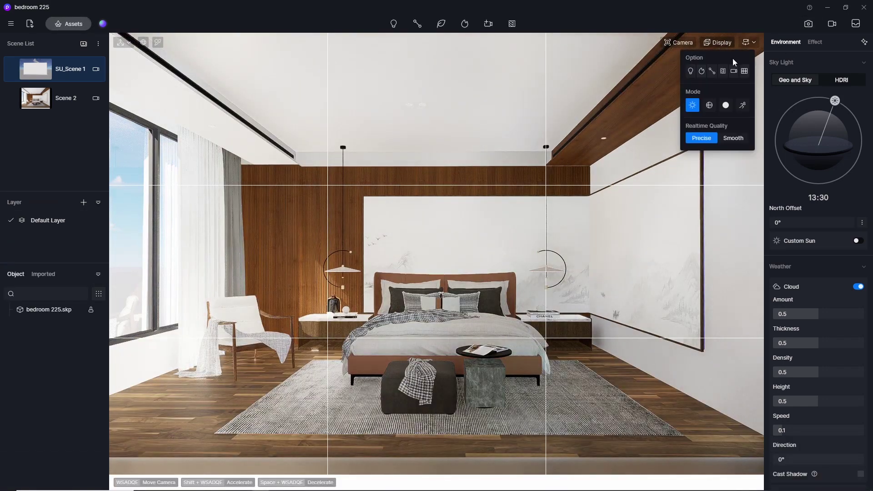
pyautogui.click(740, 72)
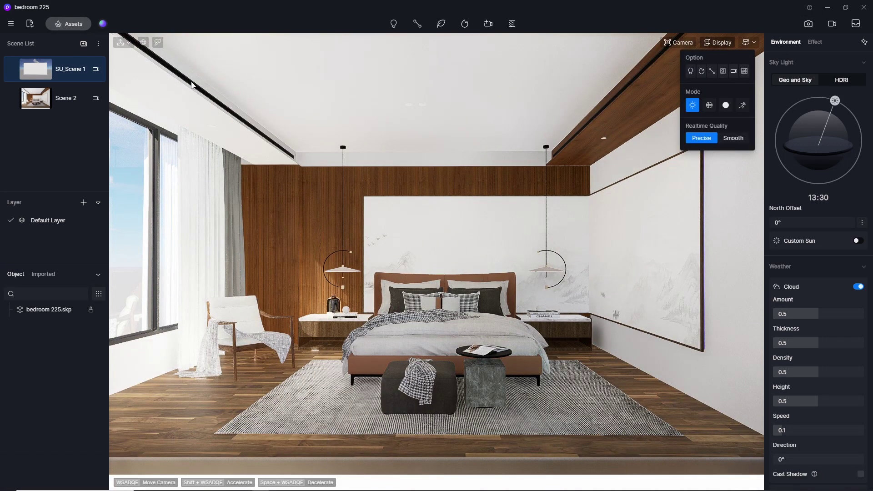
# Apply the Normal Glass material from the asset library to the window glass
pyautogui.click(159, 42)
pyautogui.click(129, 149)
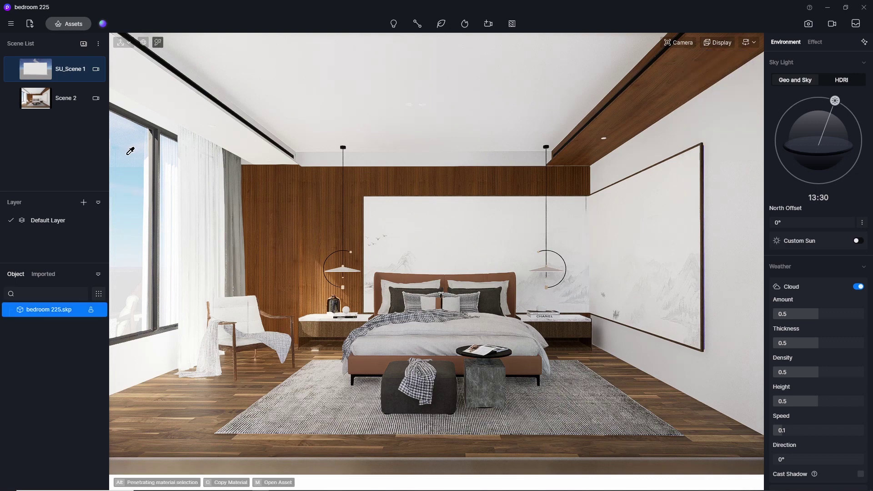
pyautogui.click(71, 24)
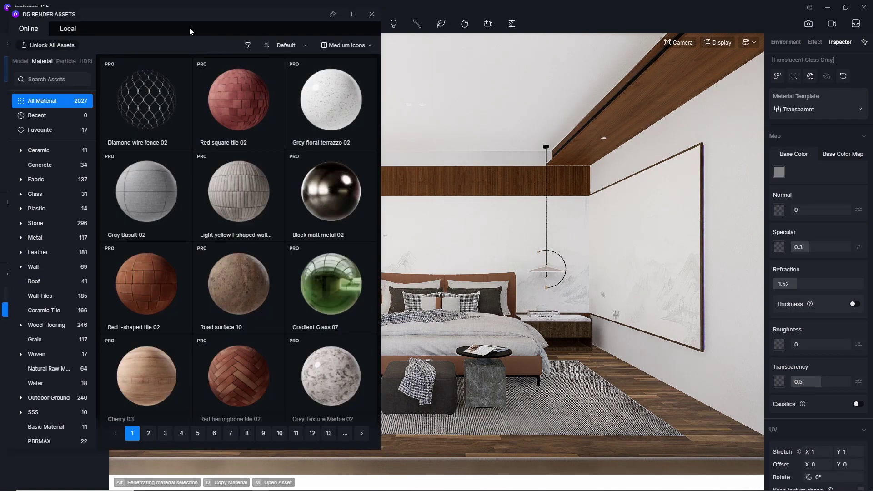
pyautogui.moveTo(189, 27); pyautogui.dragTo(387, 27)
pyautogui.click(222, 208)
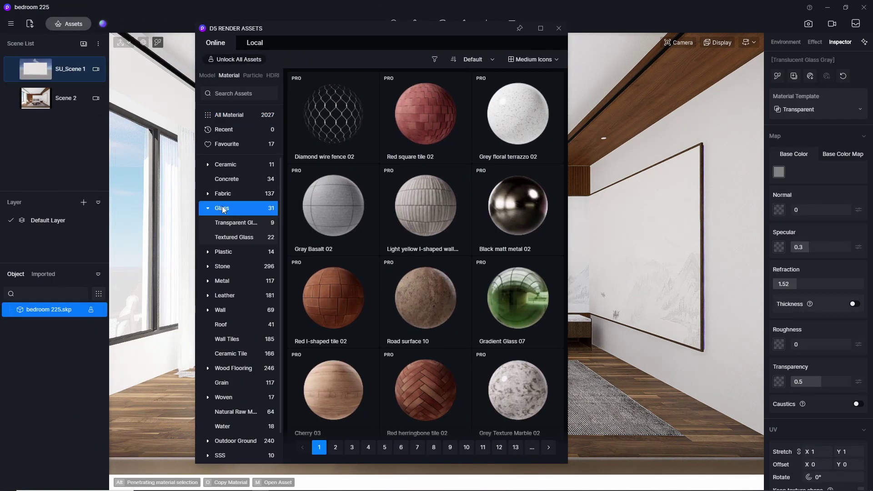
pyautogui.moveTo(332, 33); pyautogui.dragTo(409, 31)
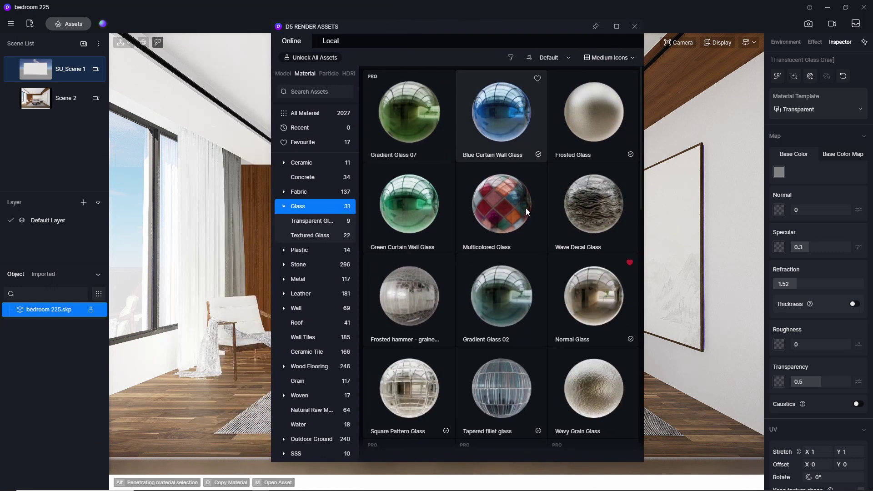
pyautogui.press('Escape')
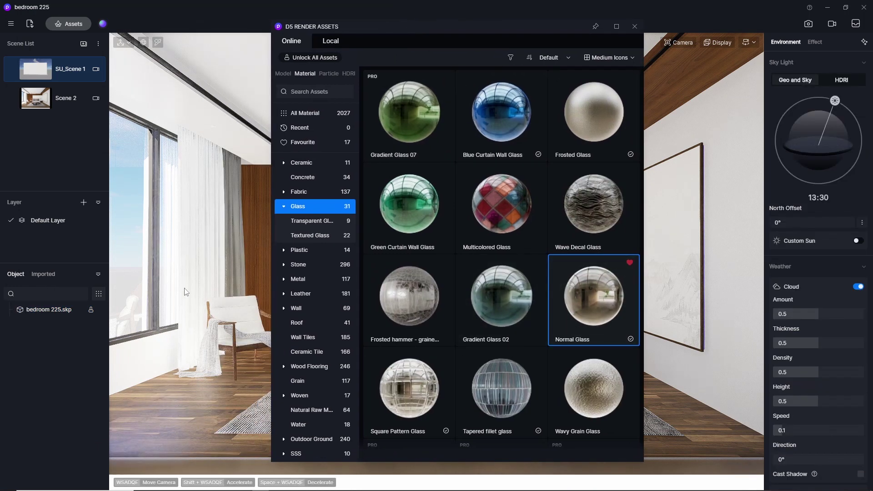
pyautogui.click(123, 228)
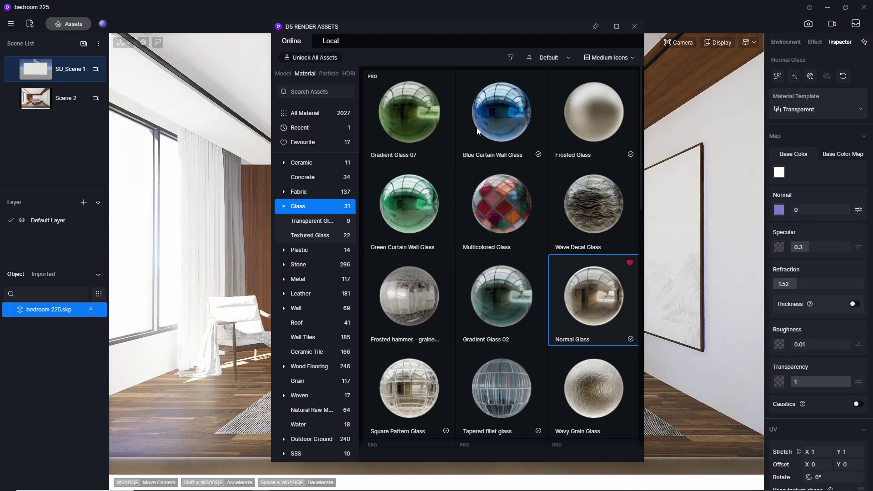
pyautogui.click(634, 26)
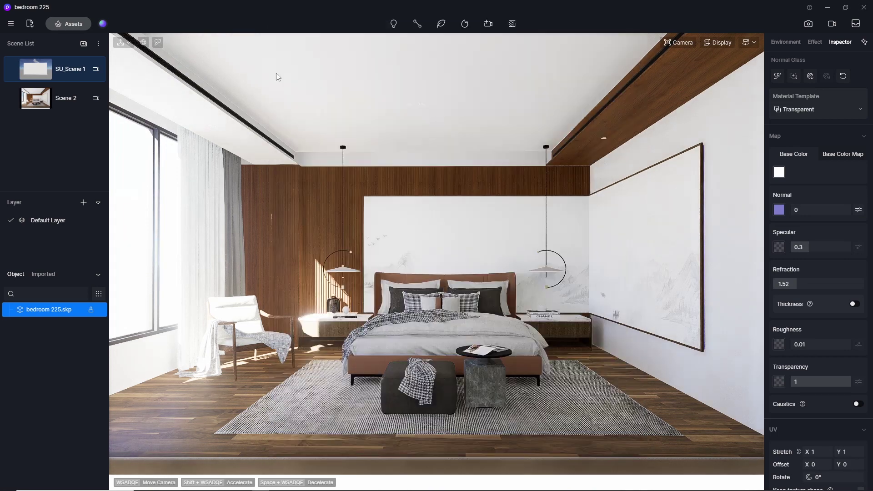
pyautogui.click(157, 43)
# Copy the parq floor's wood base colour texture into its normal map
pyautogui.click(223, 405)
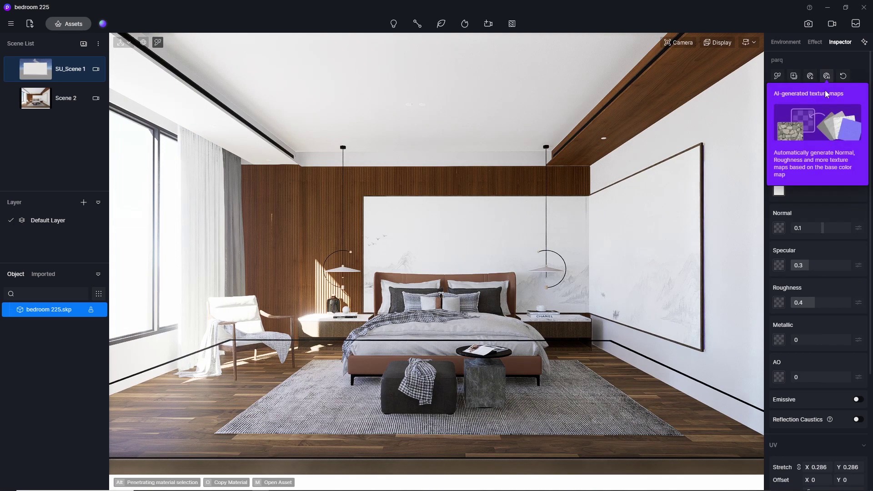
pyautogui.click(824, 90)
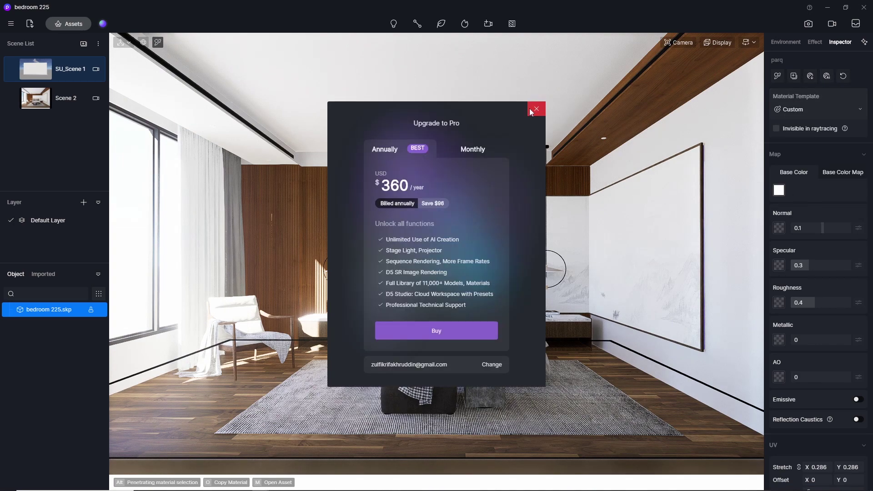
pyautogui.click(530, 108)
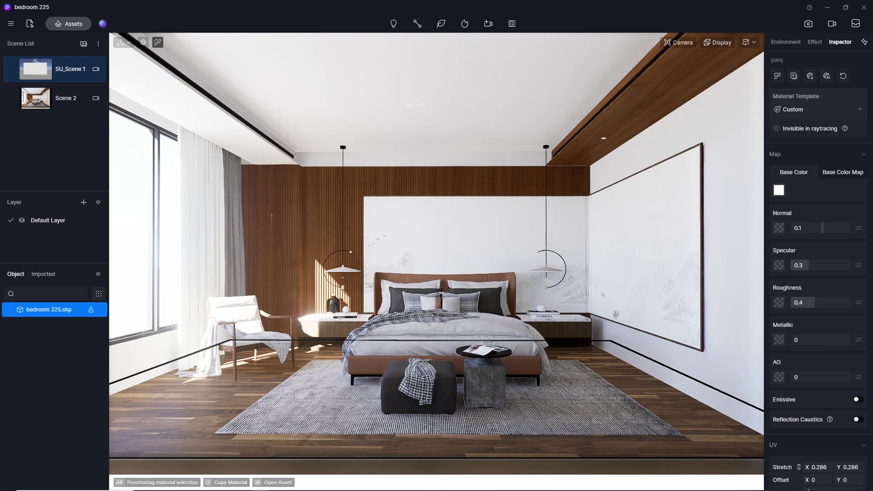
pyautogui.click(850, 171)
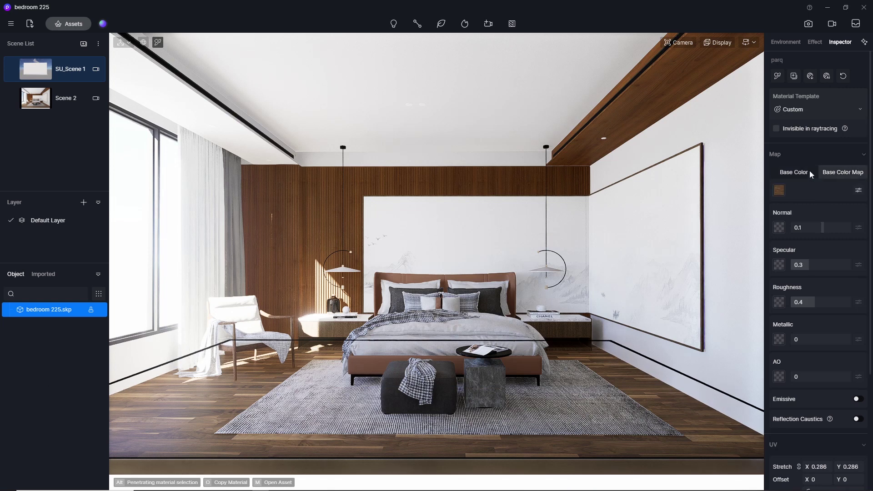
pyautogui.click(778, 189)
pyautogui.click(796, 254)
pyautogui.click(780, 226)
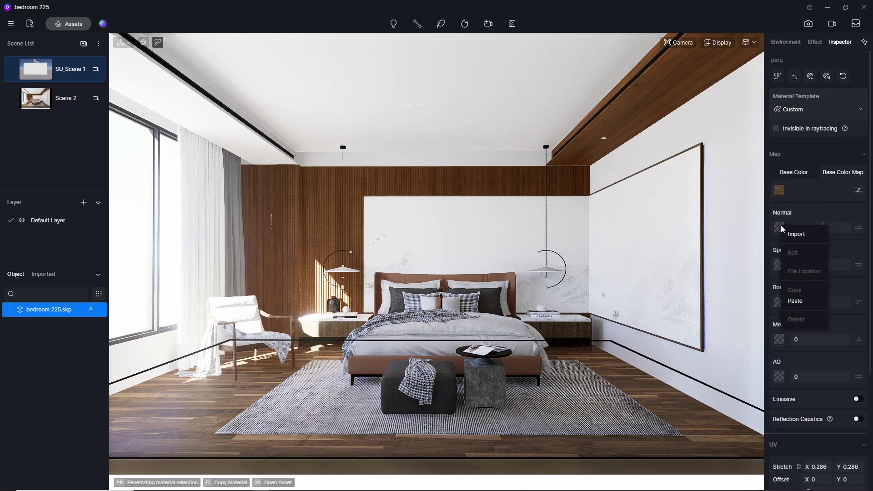
pyautogui.click(796, 301)
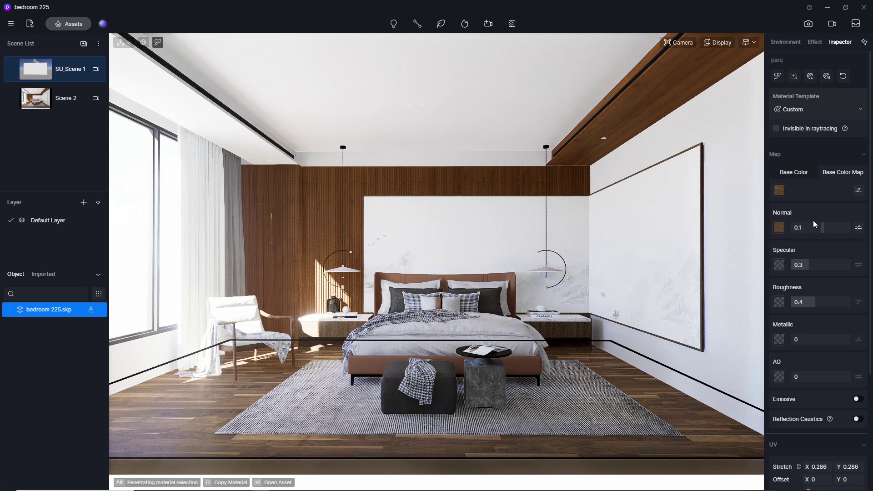
# Set the floor material's specular to 0.3 and roughness to 0.4
pyautogui.click(812, 266)
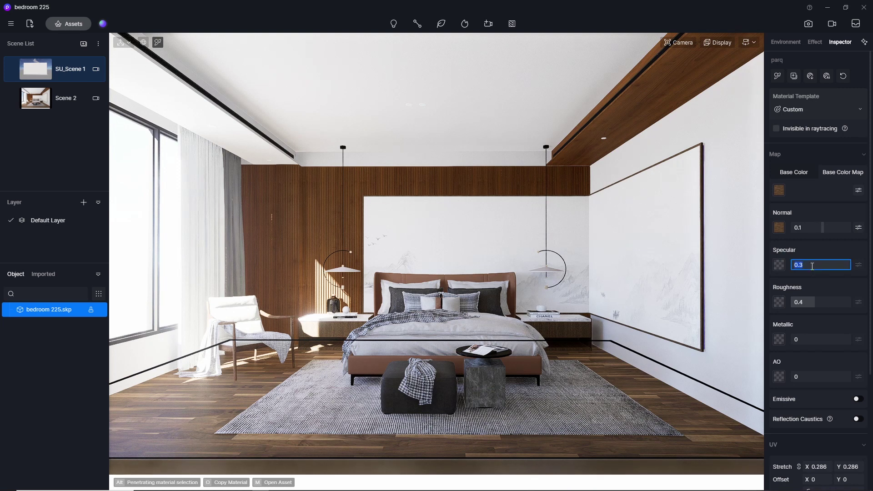
pyautogui.click(815, 304)
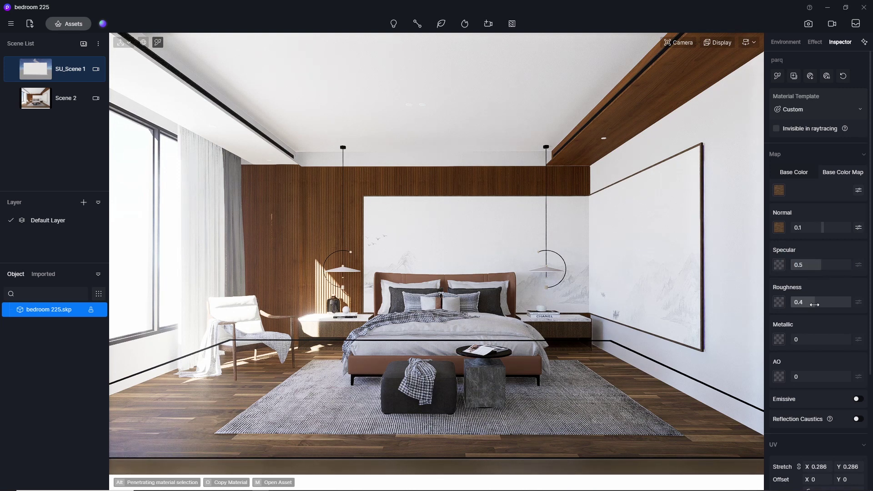
pyautogui.press('Return')
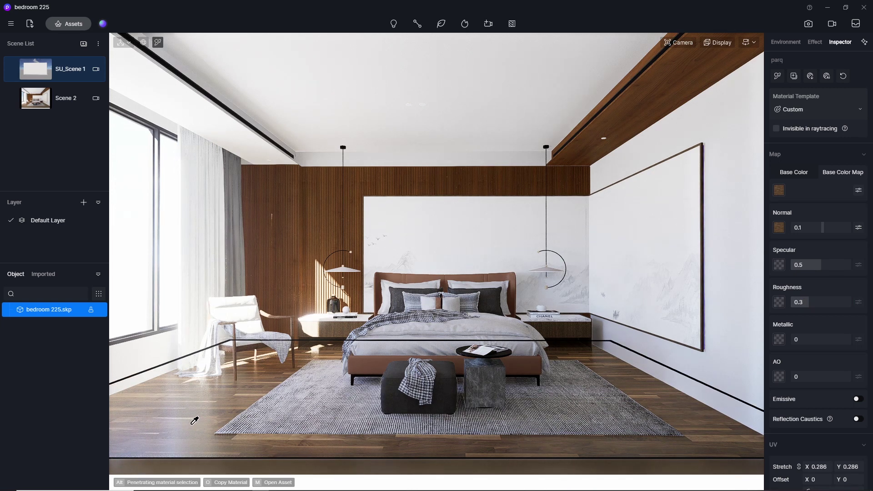
pyautogui.click(810, 264)
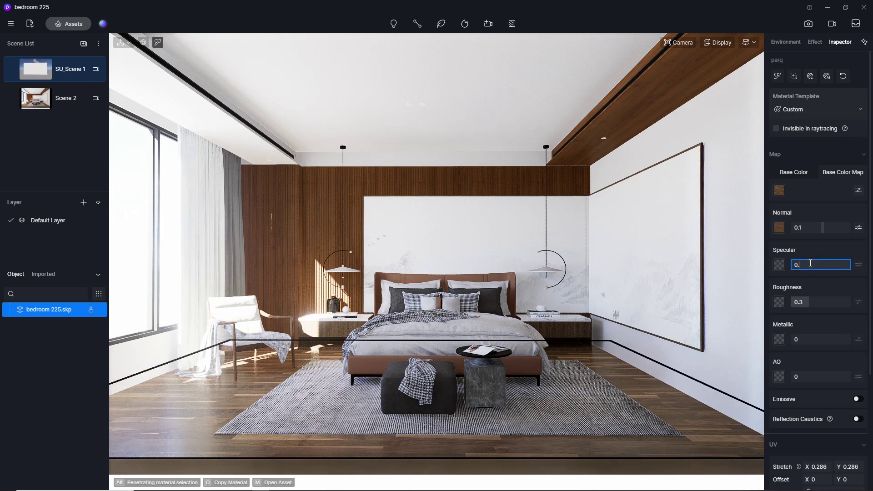
pyautogui.write('0.3')
pyautogui.press('Return')
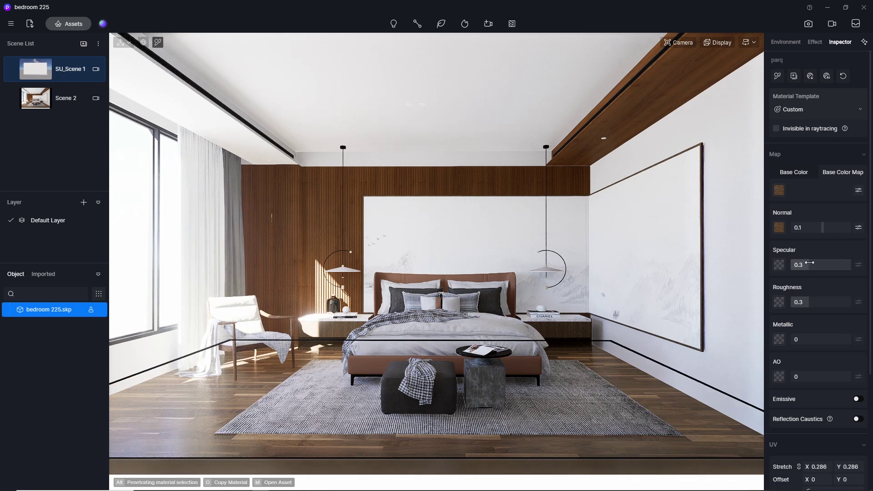
pyautogui.click(825, 304)
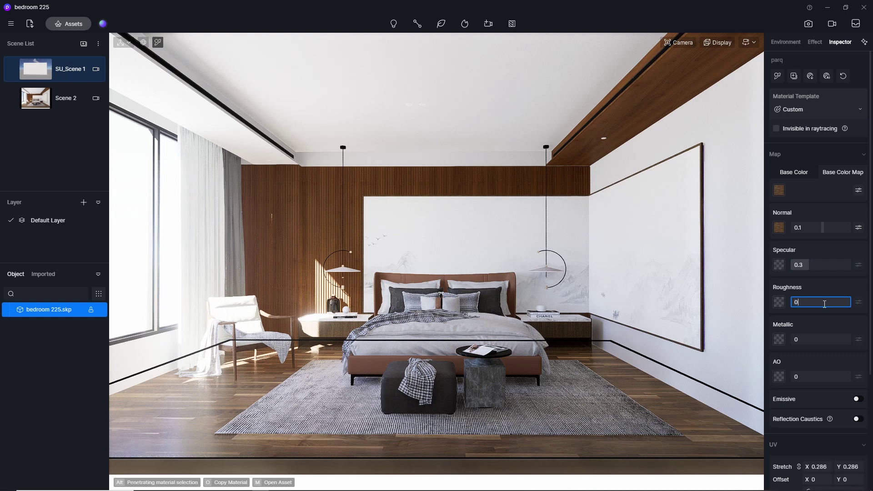
pyautogui.press('Return')
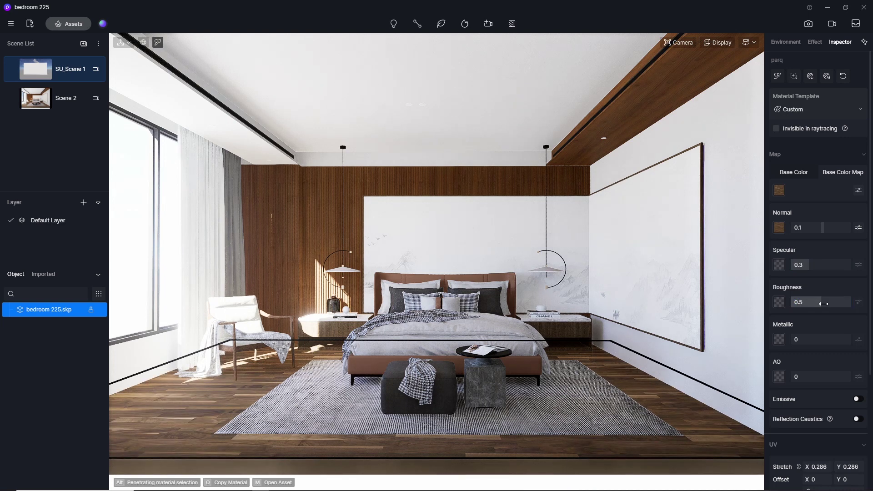
pyautogui.click(823, 304)
pyautogui.press('Return')
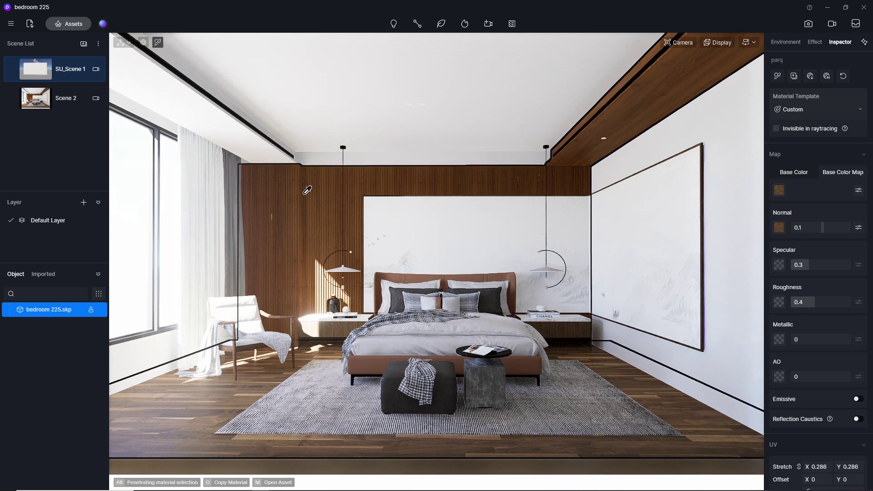
# Reuse veneer 1's colour map as its normal map, with specular 0.52 and roughness 0.3
pyautogui.click(325, 191)
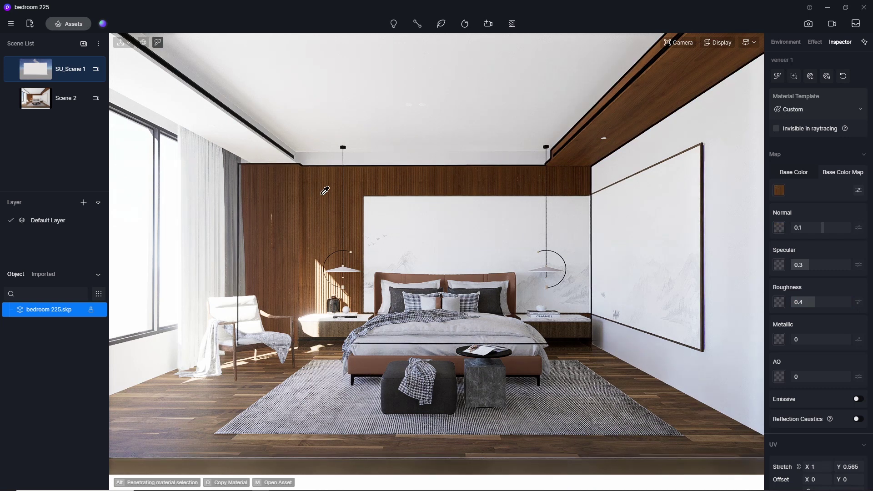
pyautogui.rightClick(779, 190)
pyautogui.click(800, 255)
pyautogui.rightClick(778, 225)
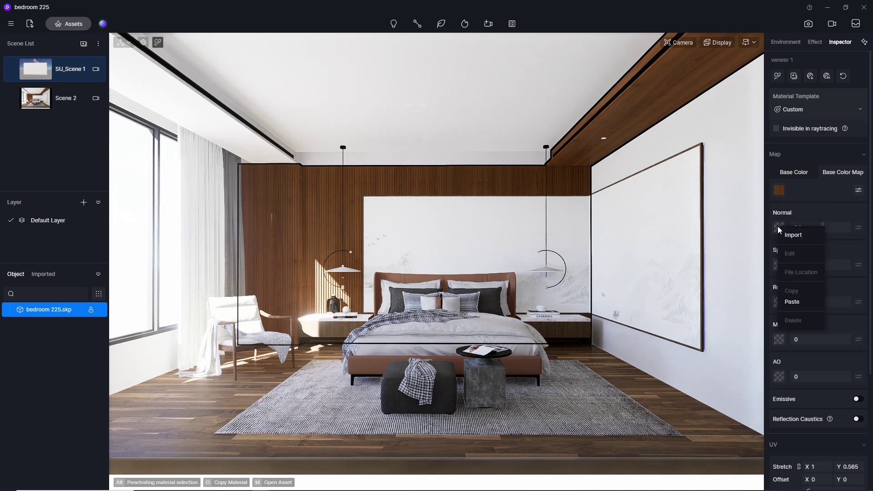
pyautogui.click(801, 302)
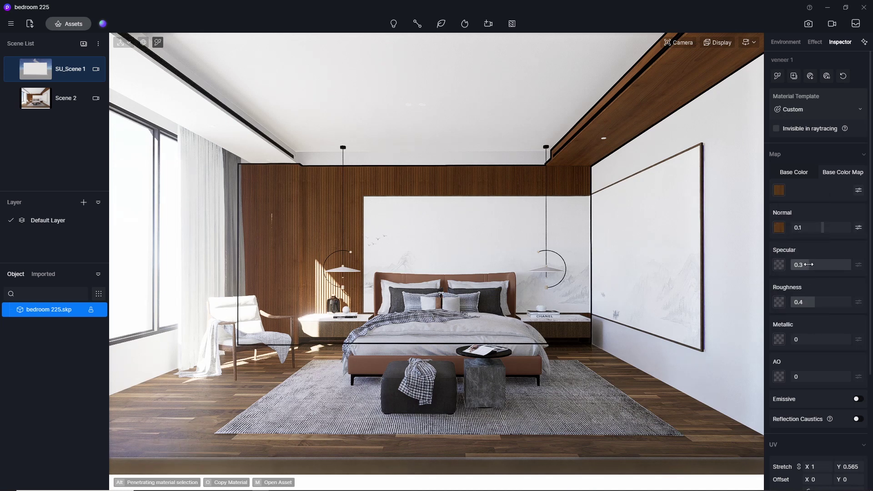
pyautogui.click(810, 264)
pyautogui.press('Return')
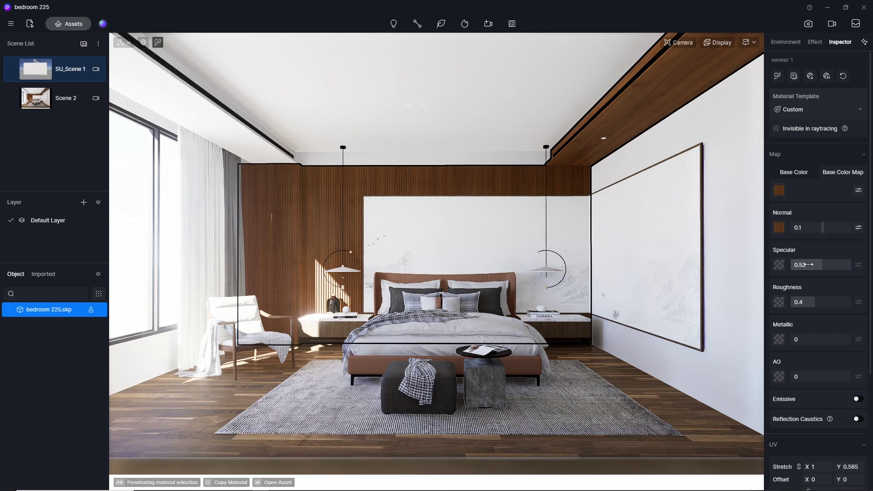
pyautogui.click(817, 300)
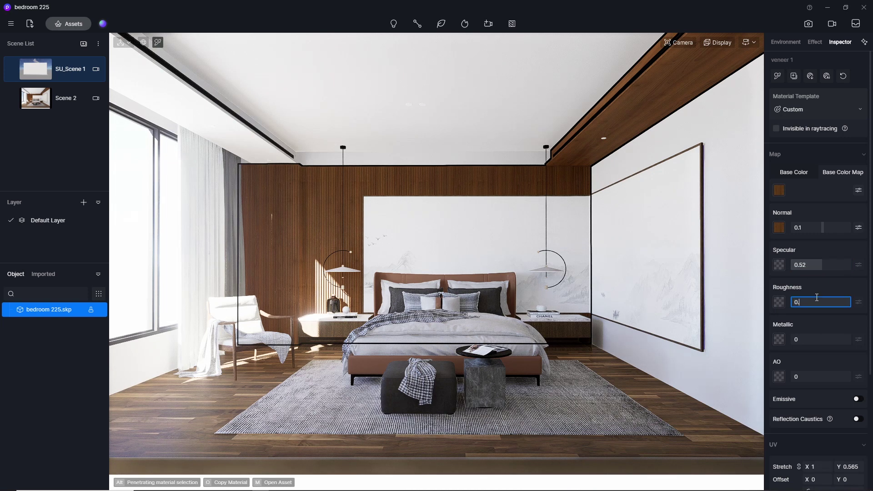
pyautogui.write('0.3')
pyautogui.press('Return')
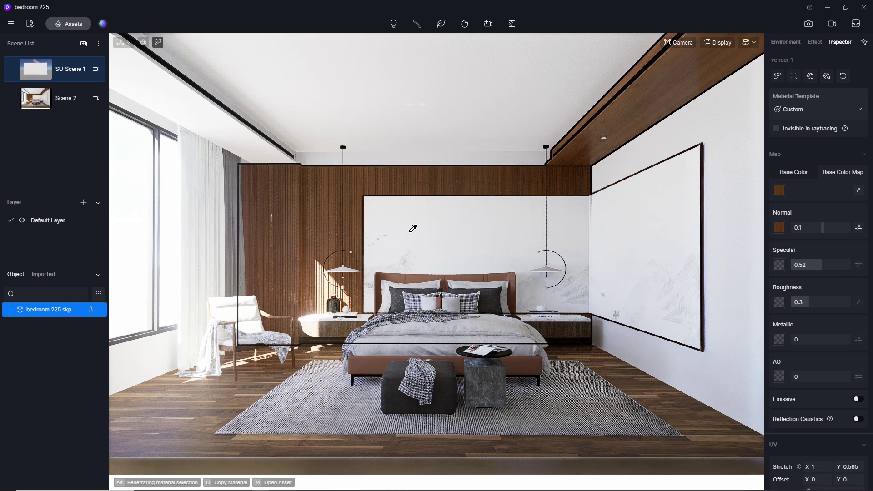
# Reuse veneer 2's colour map as its normal map, with specular 0.5 and roughness 0.3
pyautogui.click(337, 328)
pyautogui.click(779, 191)
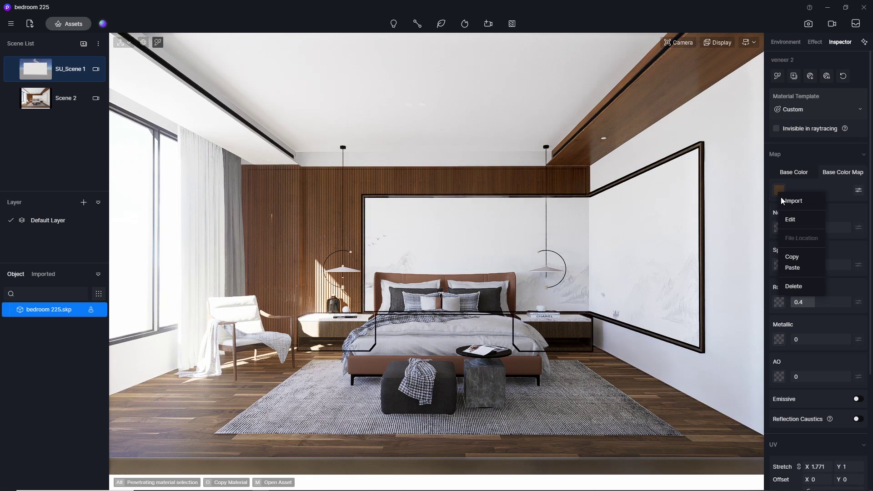
pyautogui.click(806, 258)
pyautogui.click(778, 226)
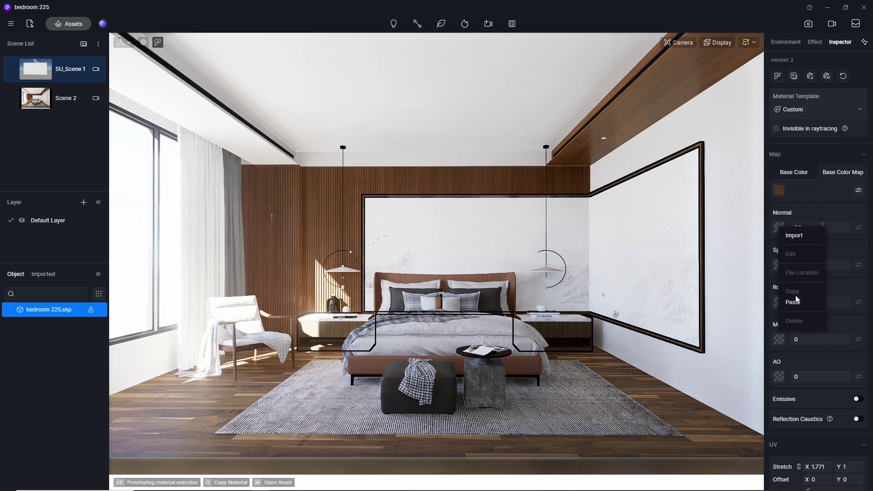
pyautogui.click(796, 303)
pyautogui.click(814, 263)
pyautogui.write('0.5')
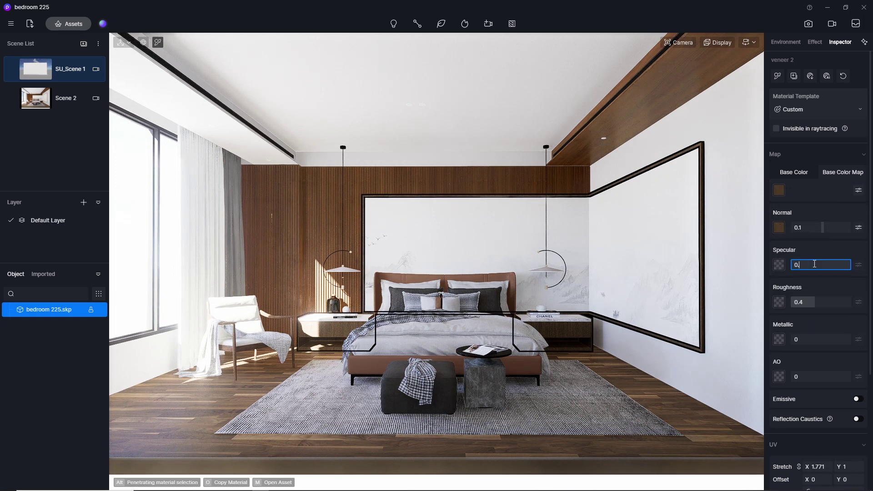
pyautogui.press('Return')
pyautogui.click(814, 302)
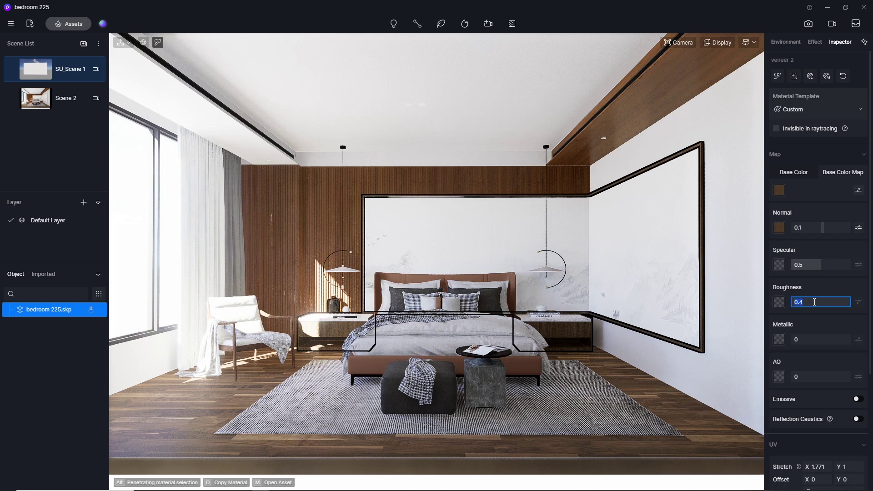
pyautogui.write('0.3')
pyautogui.press('Return')
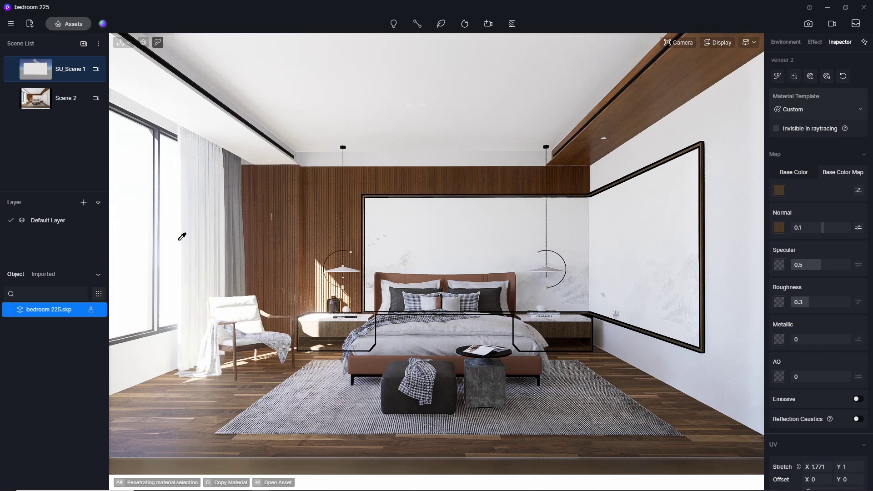
# Apply White Gauze Curtain3 from the favourite materials to the window curtains
pyautogui.click(68, 23)
pyautogui.click(302, 142)
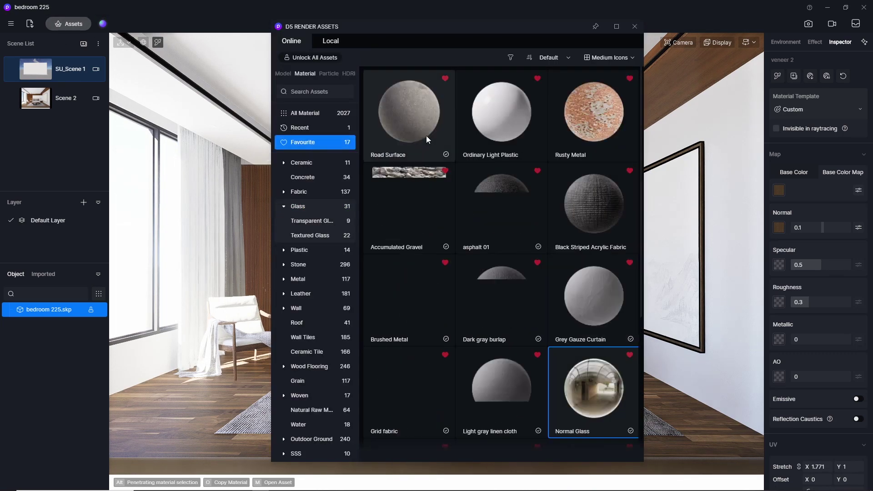
pyautogui.moveTo(597, 319); pyautogui.dragTo(234, 221)
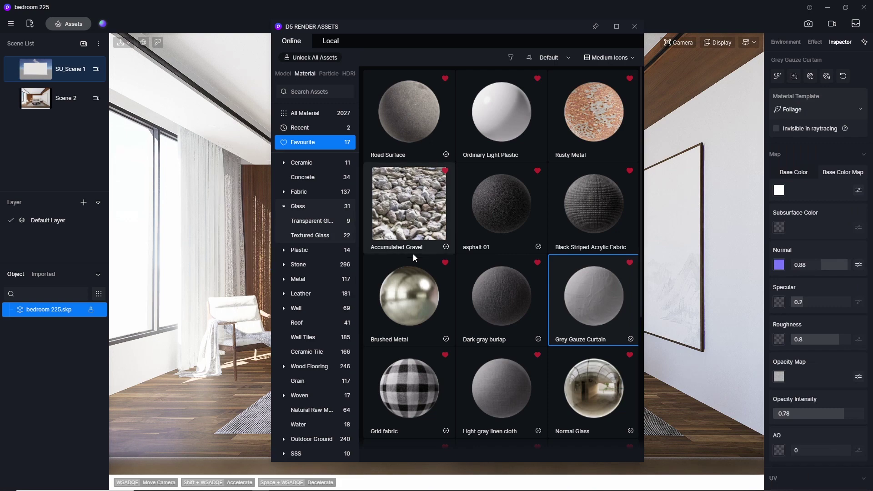
pyautogui.scroll(-4, 576, 308)
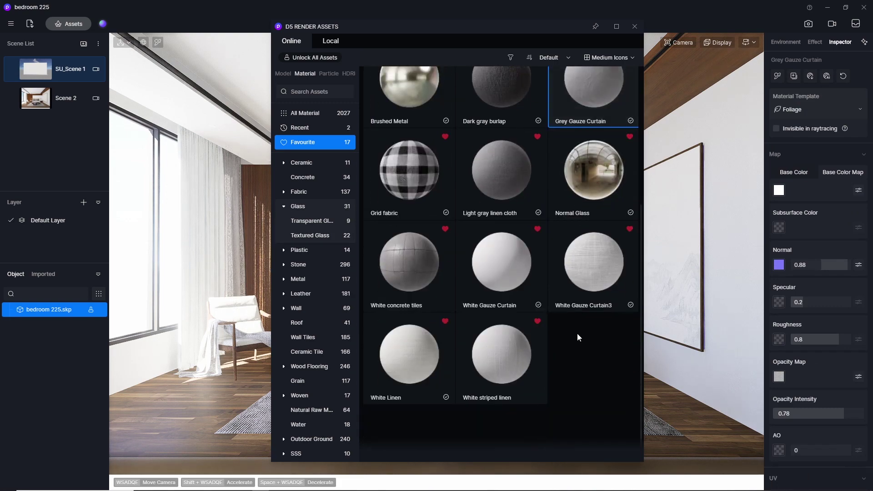
pyautogui.click(588, 281)
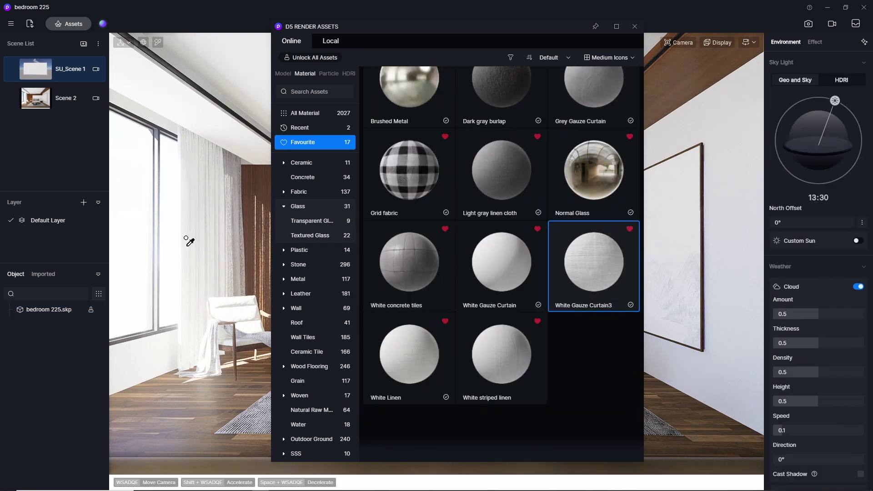
pyautogui.moveTo(188, 241); pyautogui.dragTo(191, 243)
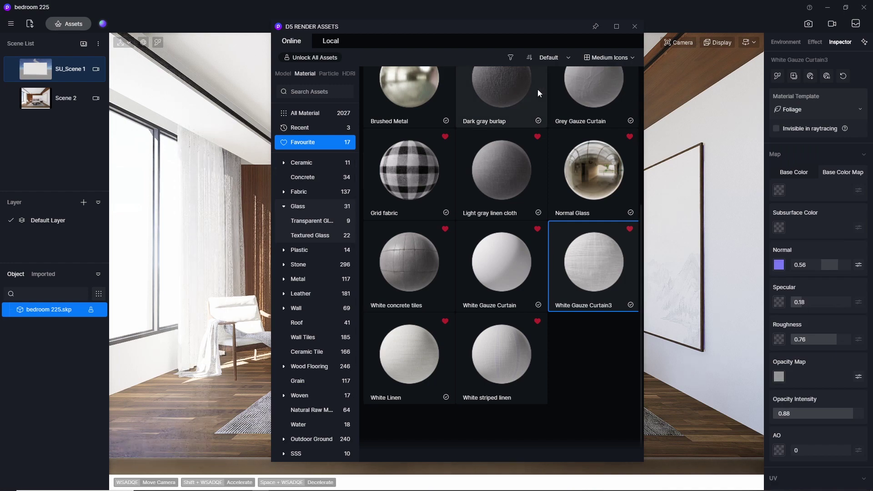
pyautogui.click(634, 27)
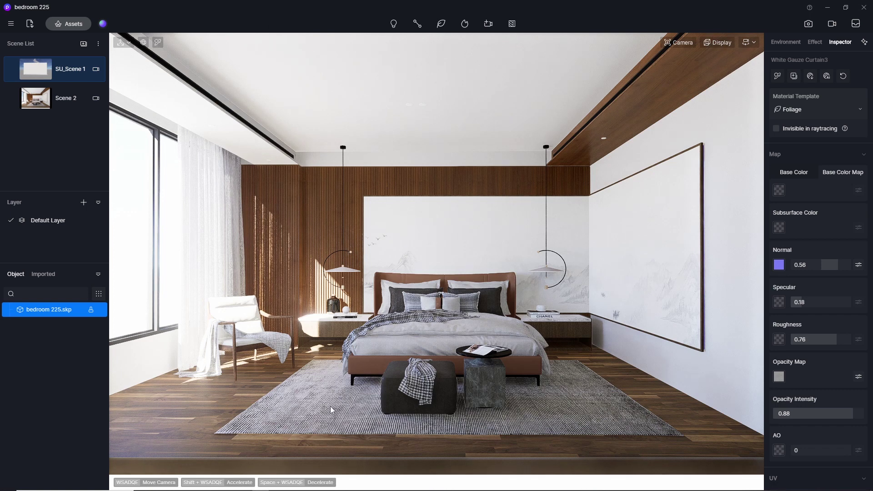
# Pick the rug's material and reuse its colour map as the normal map
pyautogui.click(158, 42)
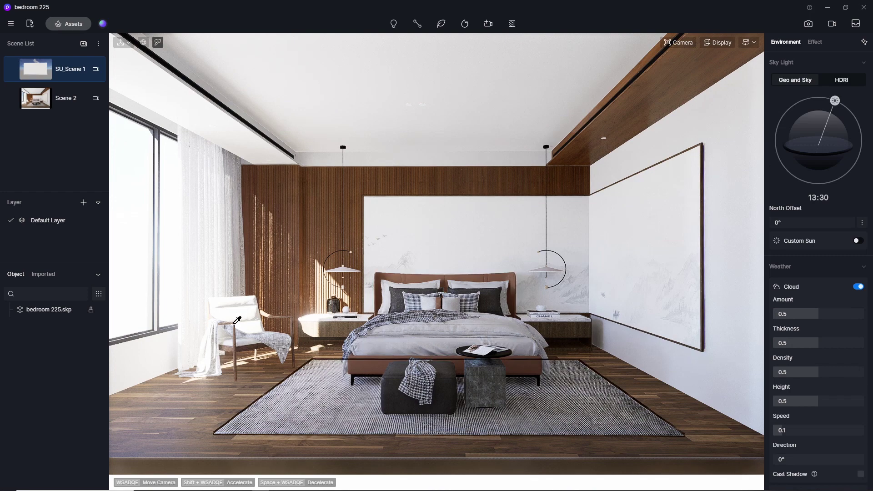
pyautogui.click(330, 403)
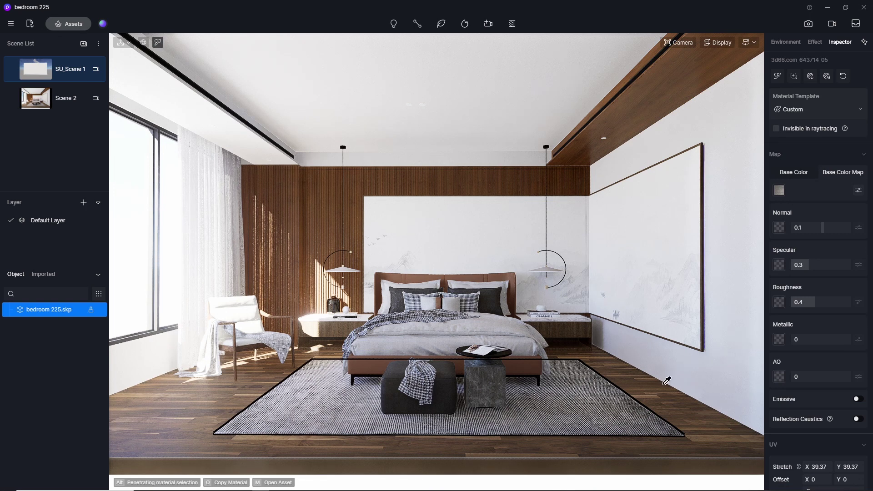
pyautogui.click(778, 190)
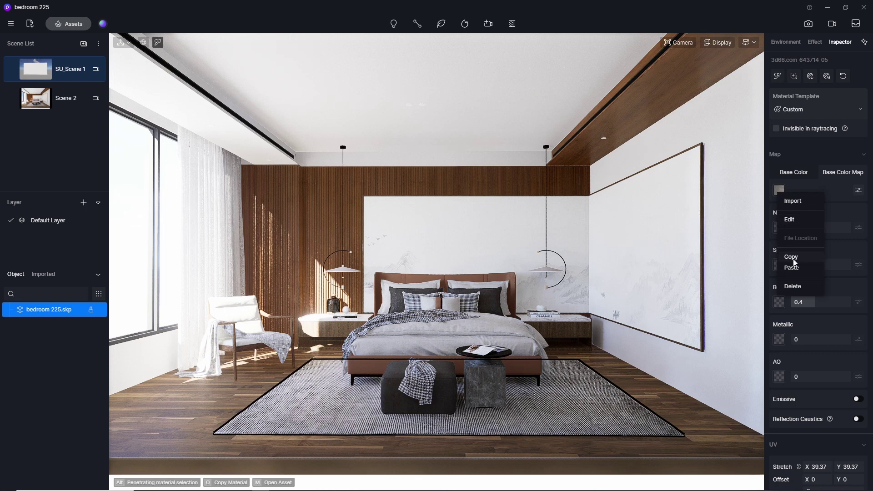
pyautogui.click(793, 253)
pyautogui.click(781, 227)
pyautogui.click(794, 302)
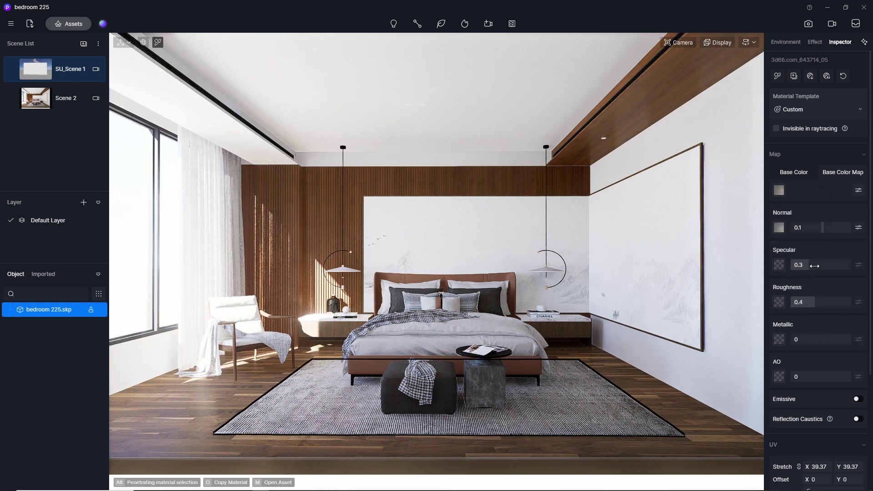
# Set the rug's roughness to 0.6 and switch it to the Cloth template with falloff 1
pyautogui.click(811, 302)
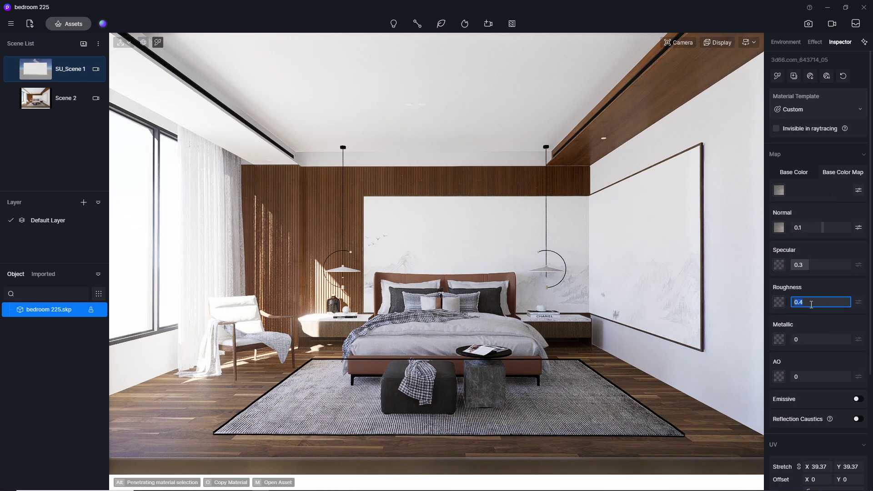
pyautogui.press('Return')
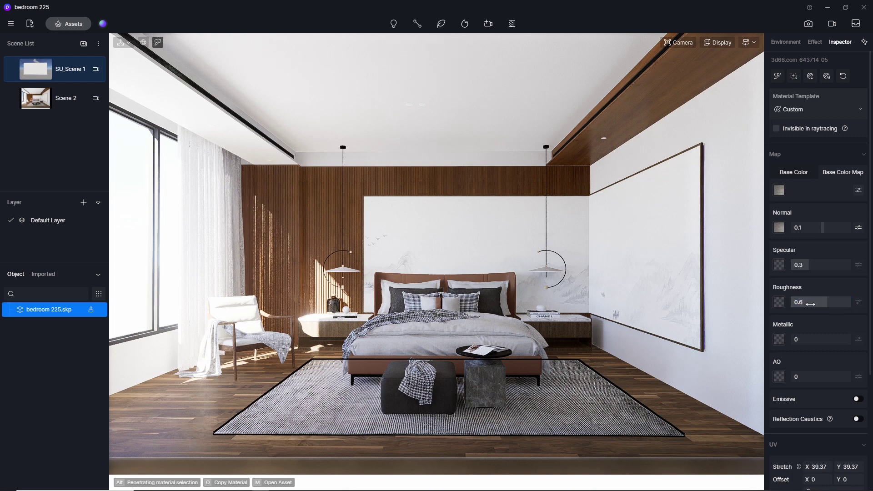
pyautogui.click(805, 111)
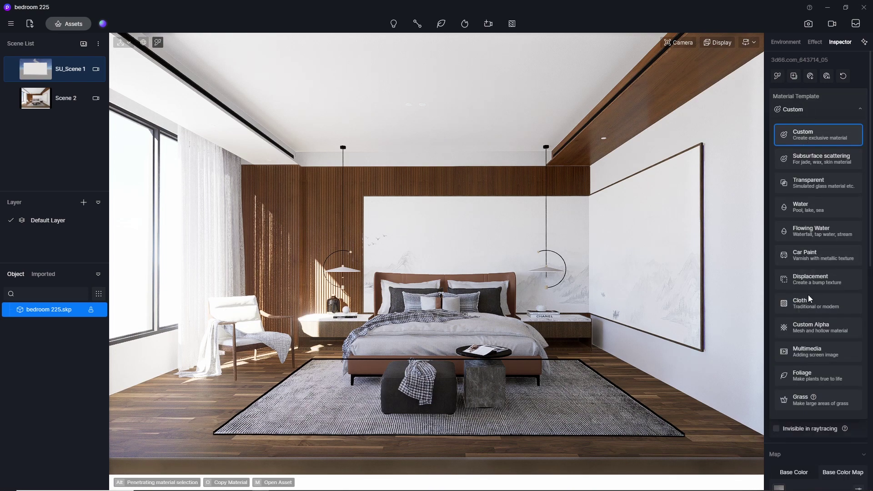
pyautogui.click(812, 305)
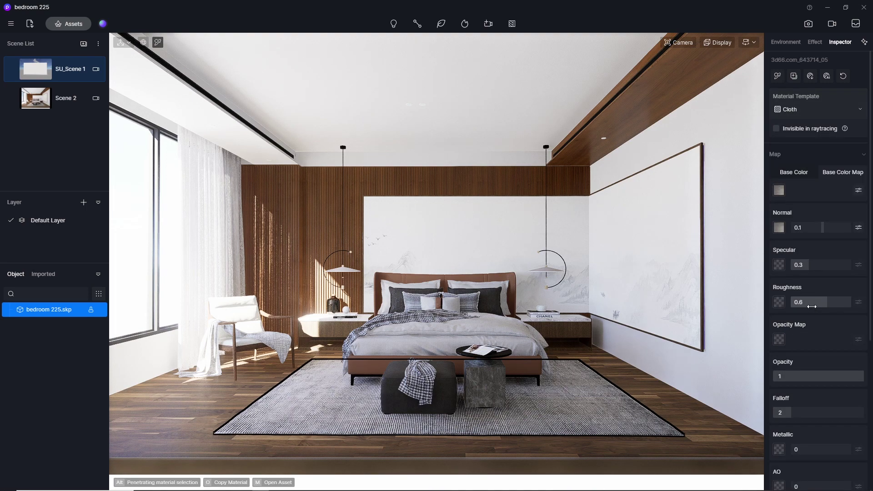
pyautogui.click(797, 412)
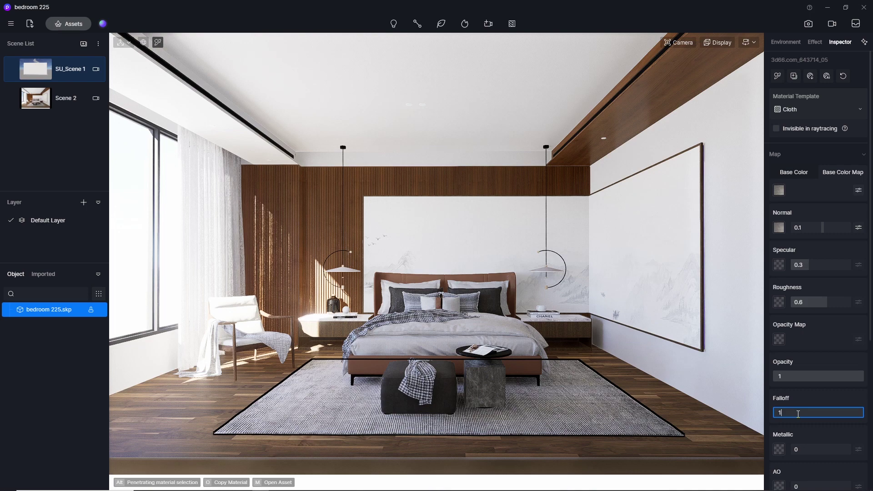
pyautogui.write('1')
pyautogui.press('Return')
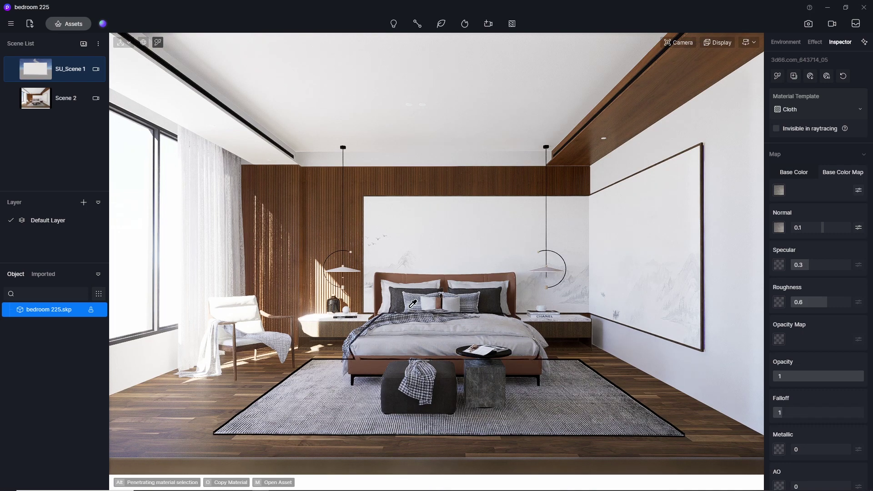
pyautogui.click(487, 377)
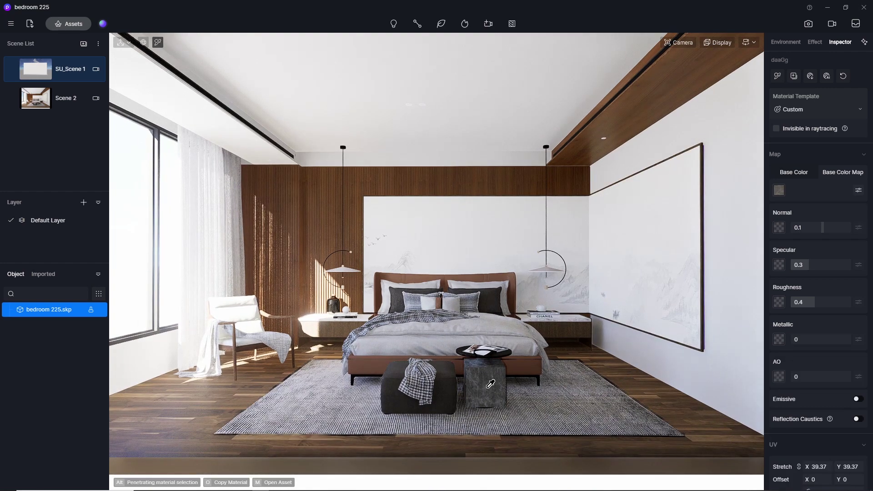
# Set the stone side table material to normal 0, specular 0.52 and roughness 0.2
pyautogui.click(807, 228)
pyautogui.write('0')
pyautogui.press('Return')
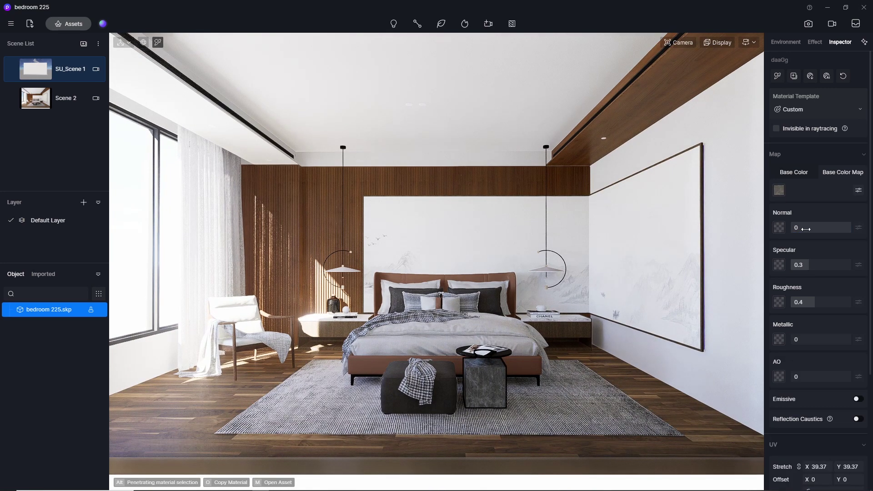
pyautogui.click(811, 266)
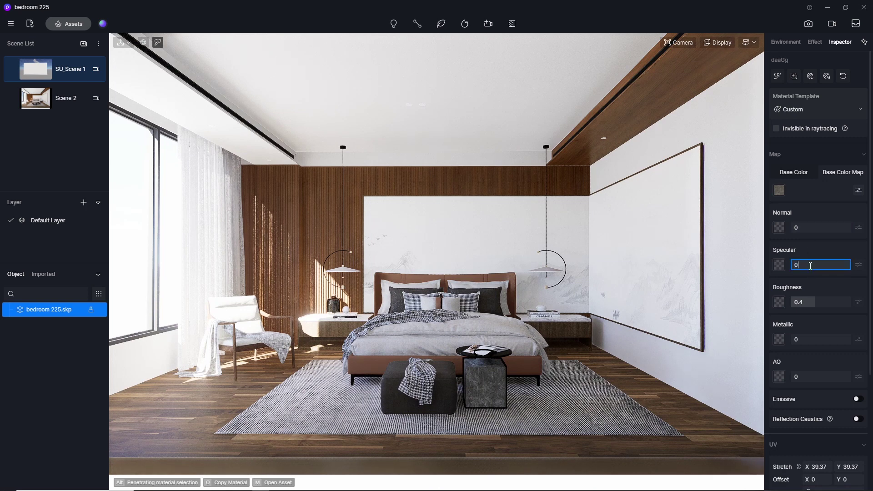
pyautogui.press('Return')
pyautogui.click(818, 303)
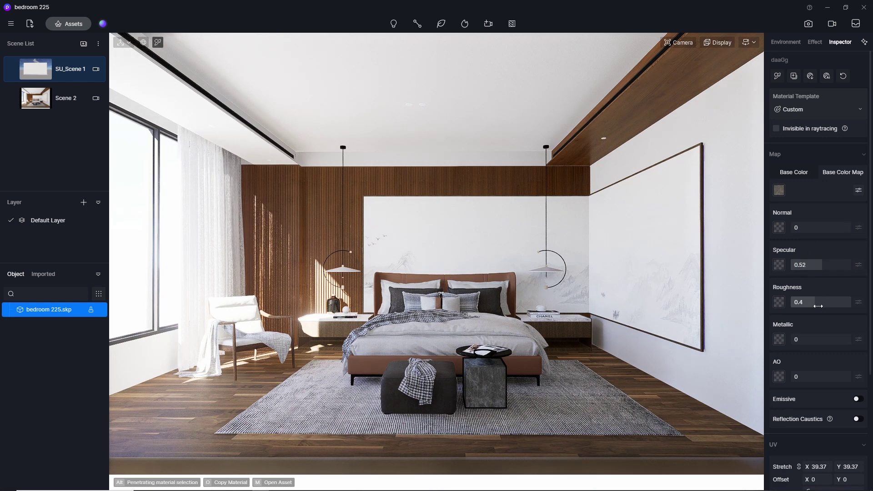
pyautogui.write('0.2')
pyautogui.press('Return')
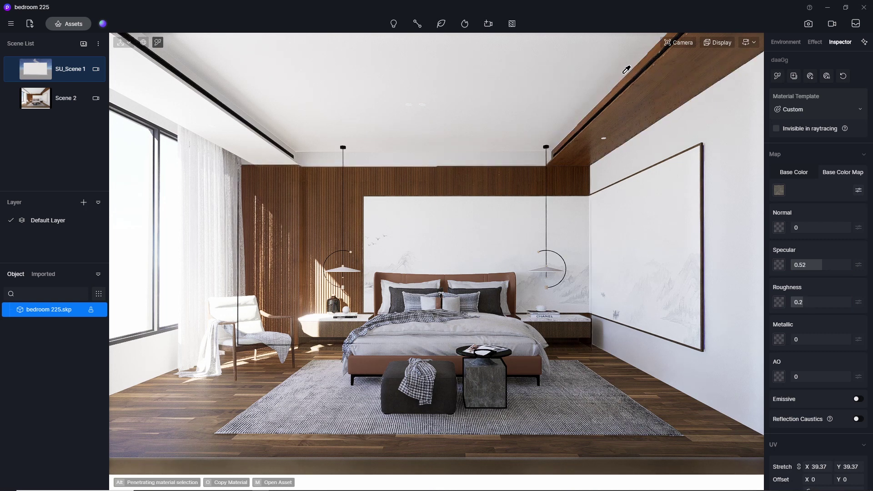
pyautogui.click(684, 45)
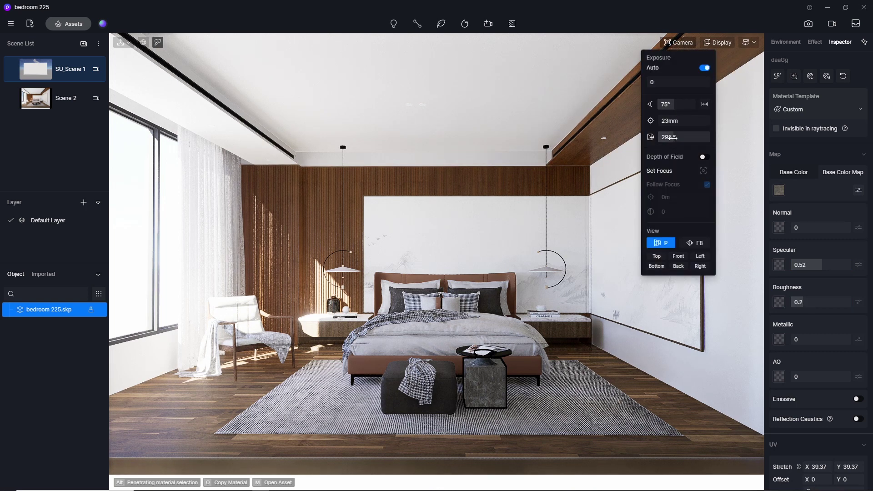
# Close the camera settings, switch navigation to Orbit, and frame the view on the coffee table
pyautogui.scroll(-1, 449, 134)
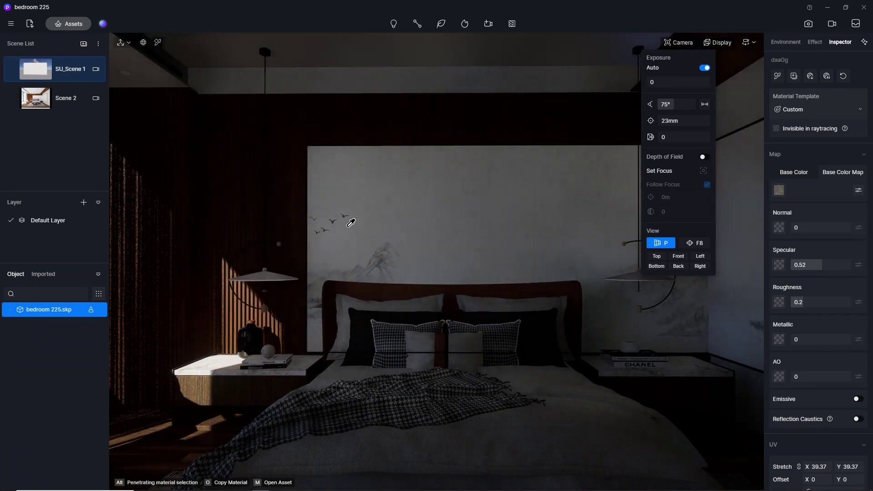
pyautogui.moveTo(365, 290); pyautogui.dragTo(294, 279, button='right')
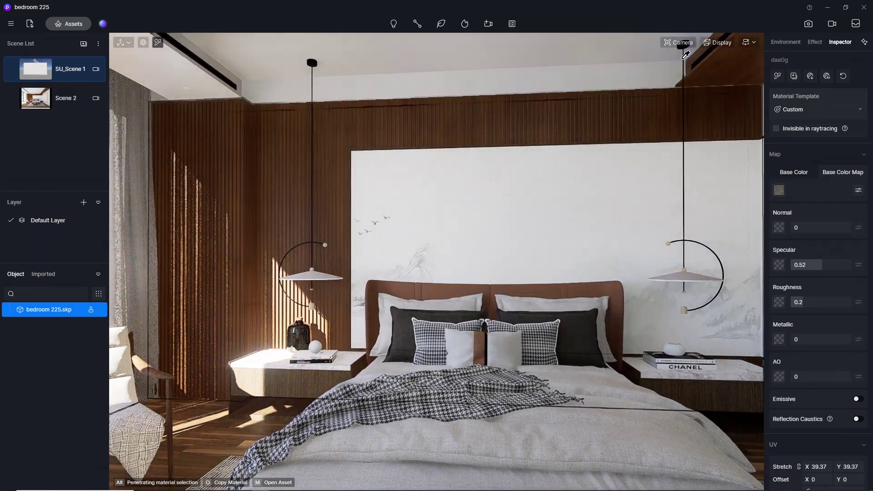
pyautogui.click(749, 42)
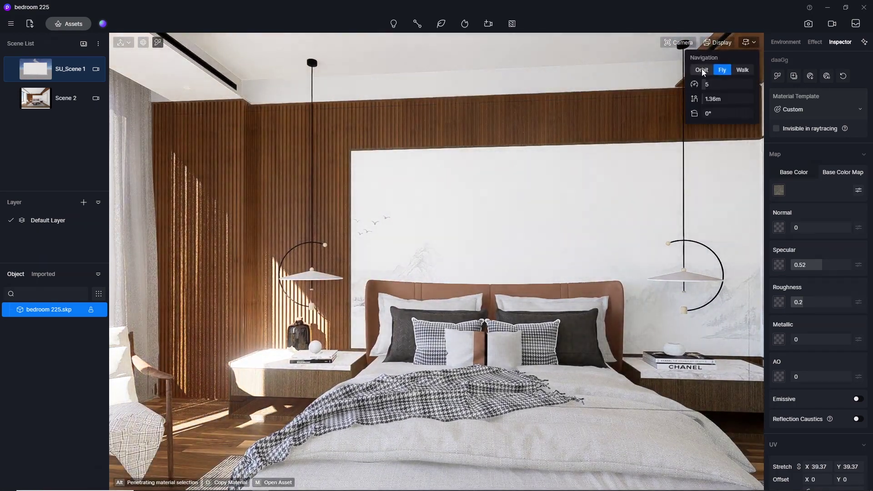
pyautogui.click(702, 70)
pyautogui.keyDown('shift'); pyautogui.moveTo(367, 283); pyautogui.dragTo(459, 206, button='middle'); pyautogui.keyUp('shift')
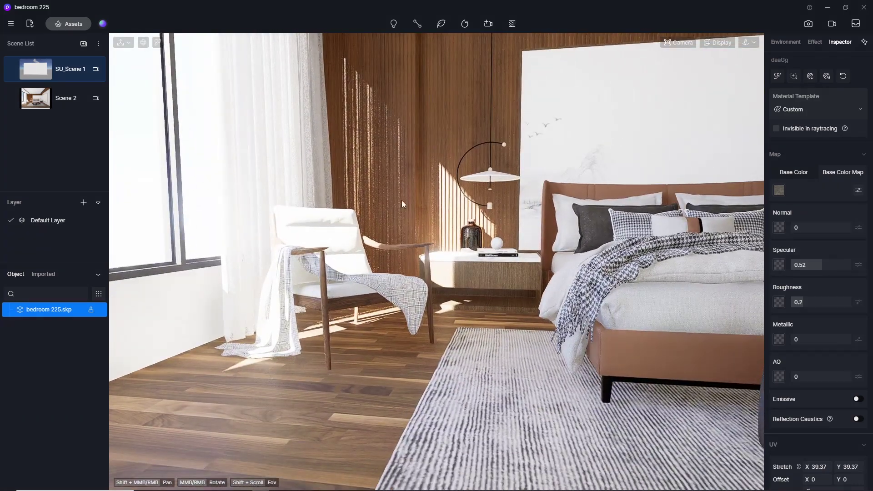
pyautogui.moveTo(454, 254); pyautogui.dragTo(223, 255, button='middle')
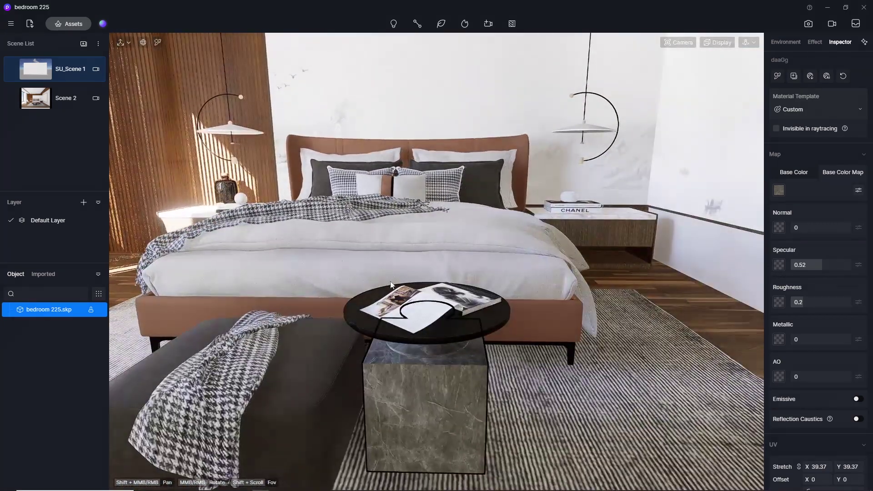
pyautogui.moveTo(455, 362); pyautogui.dragTo(525, 400, button='middle')
pyautogui.scroll(5, 437, 368)
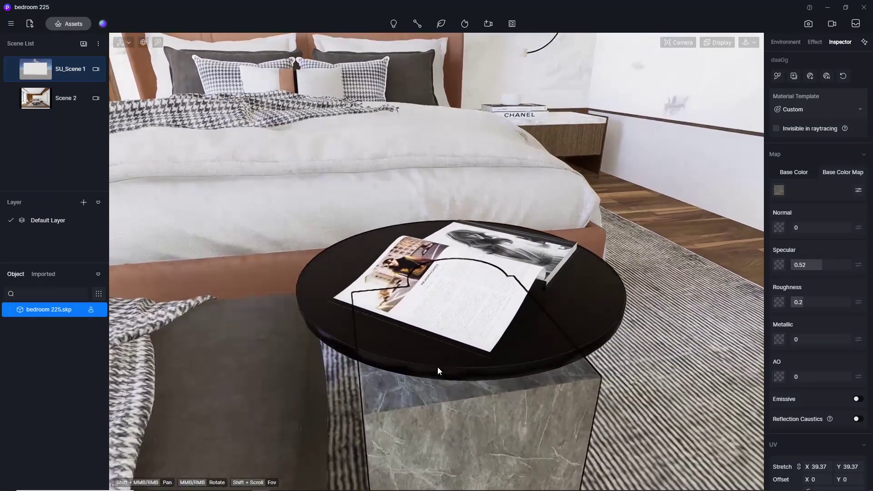
pyautogui.click(157, 42)
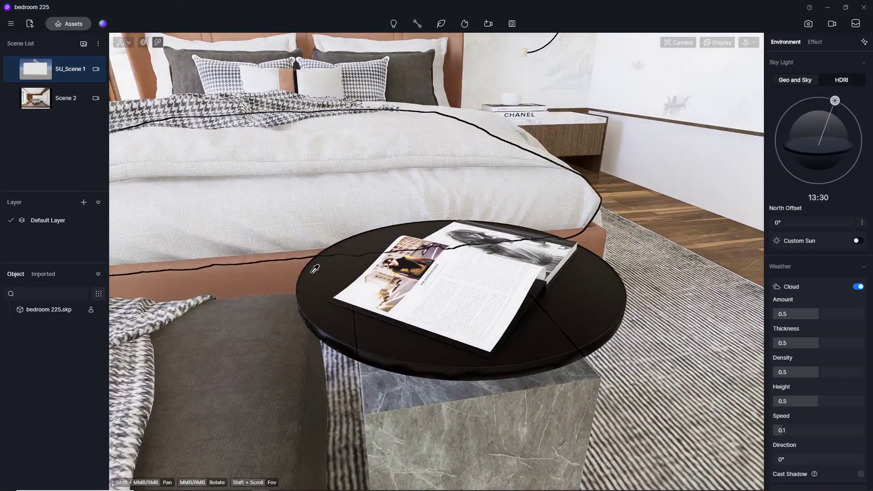
# Give the coffee table top a plain black base colour with specular 0.5
pyautogui.click(334, 315)
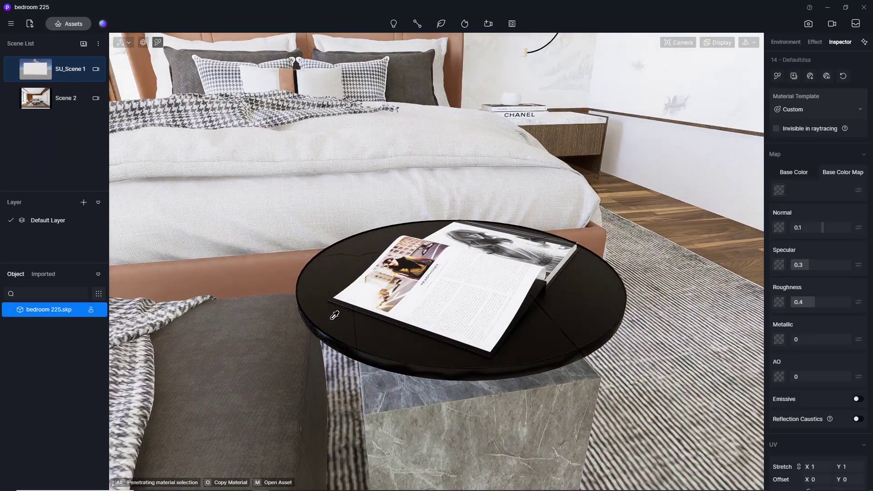
pyautogui.click(801, 173)
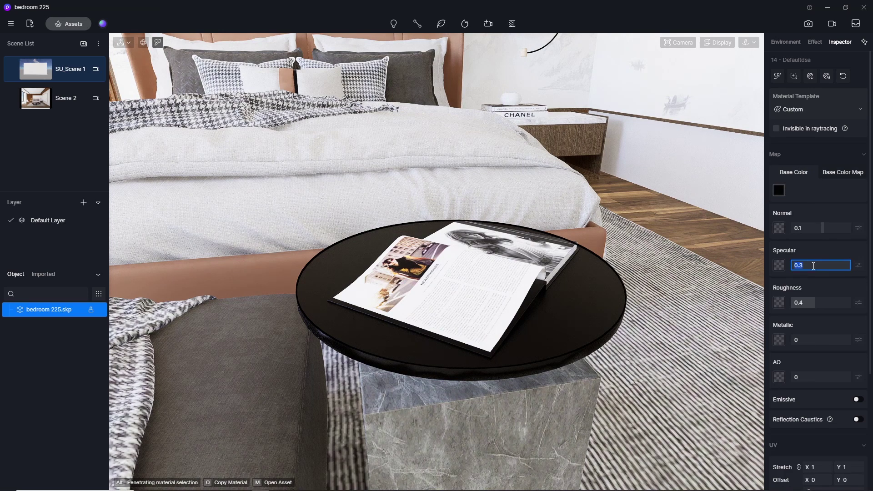
pyautogui.press('Return')
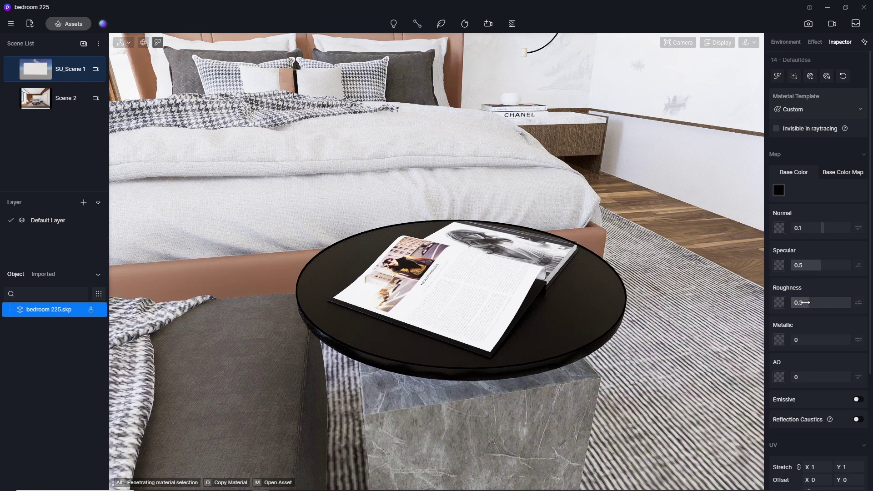
# Set the magazine material's specular to 0.5 and roughness to 0.3
pyautogui.click(458, 292)
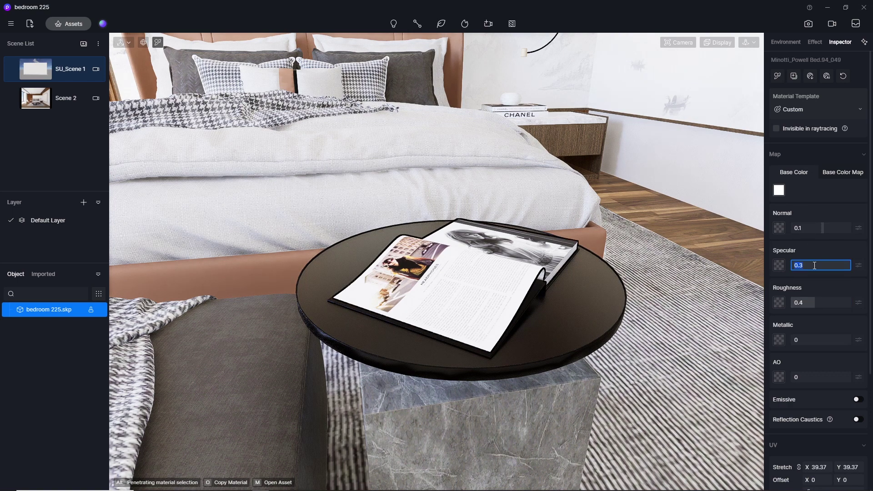
pyautogui.write('5')
pyautogui.press('Return')
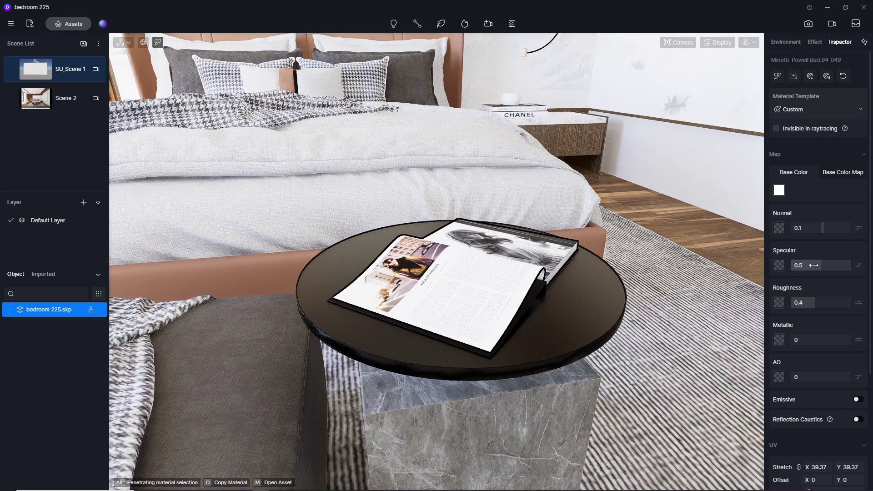
pyautogui.click(822, 307)
pyautogui.write('0.3')
pyautogui.press('Return')
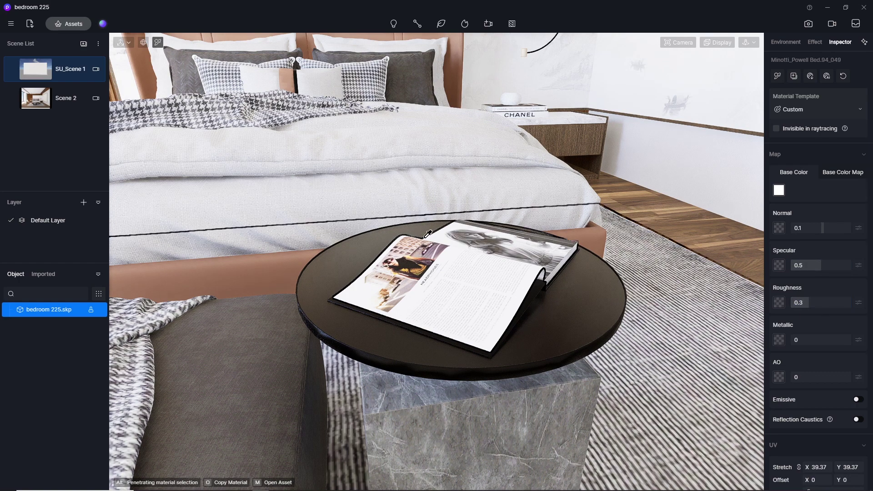
pyautogui.moveTo(318, 211); pyautogui.dragTo(469, 113, button='middle')
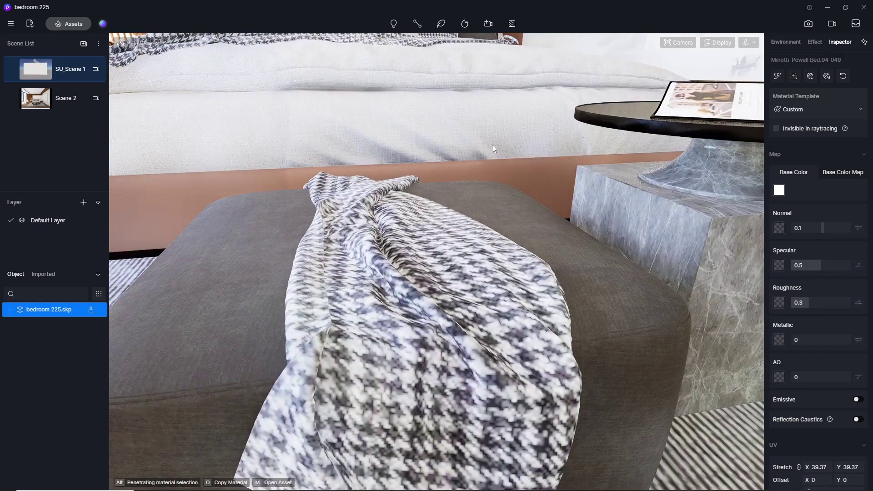
# Orbit to a low corner view of the ottoman and apply Light gray linen cloth to it
pyautogui.scroll(-5, 492, 145)
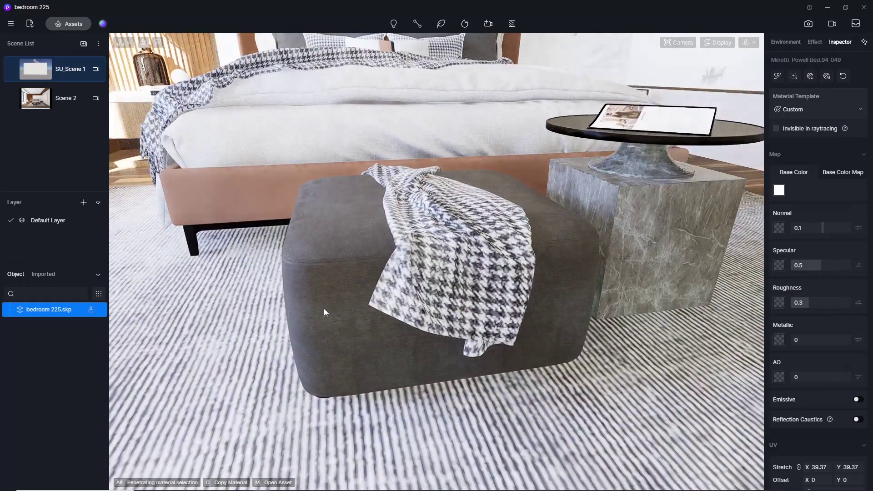
pyautogui.scroll(2, 321, 289)
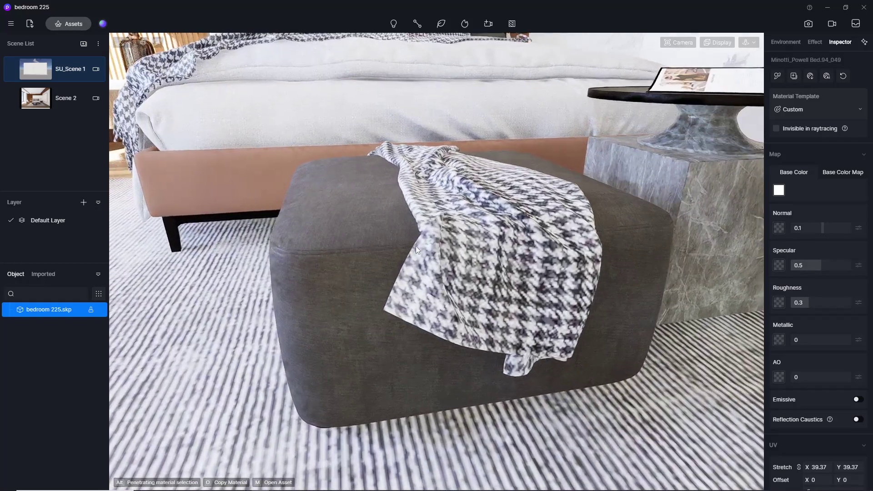
pyautogui.moveTo(416, 246); pyautogui.dragTo(444, 241, button='middle')
pyautogui.moveTo(361, 337); pyautogui.dragTo(375, 302, button='middle')
pyautogui.scroll(4, 374, 304)
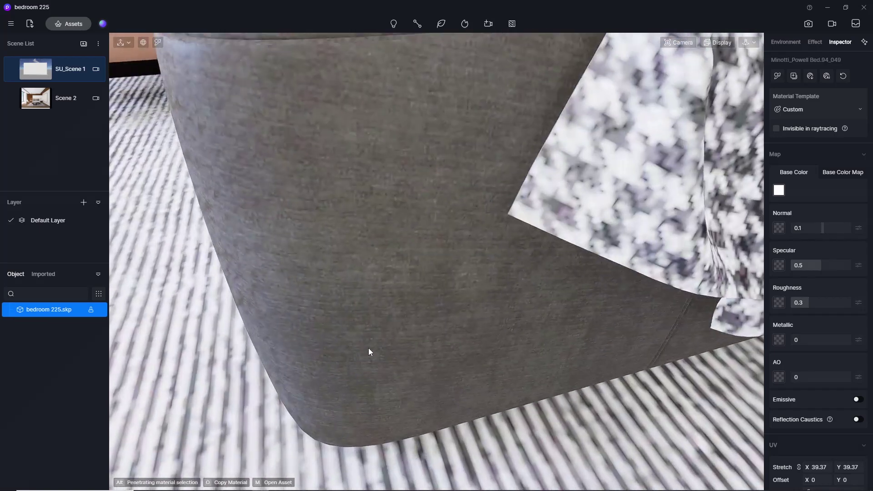
pyautogui.scroll(-5, 363, 319)
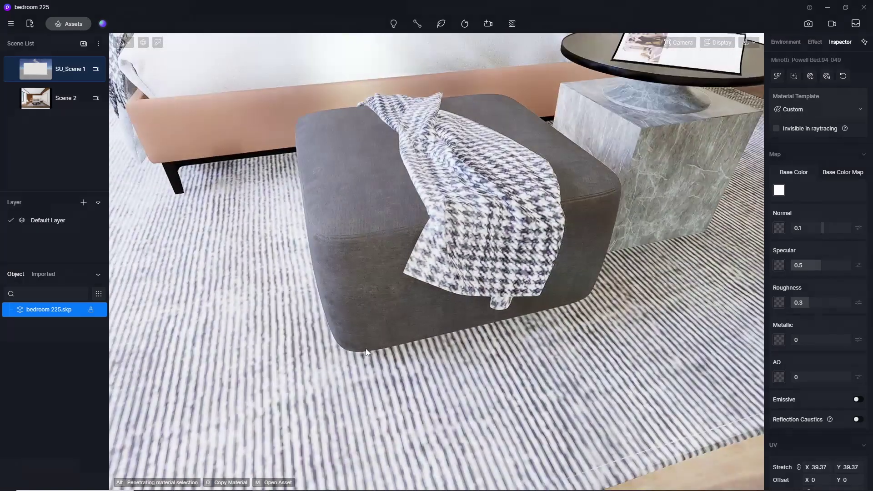
pyautogui.moveTo(368, 353); pyautogui.dragTo(475, 111, button='middle')
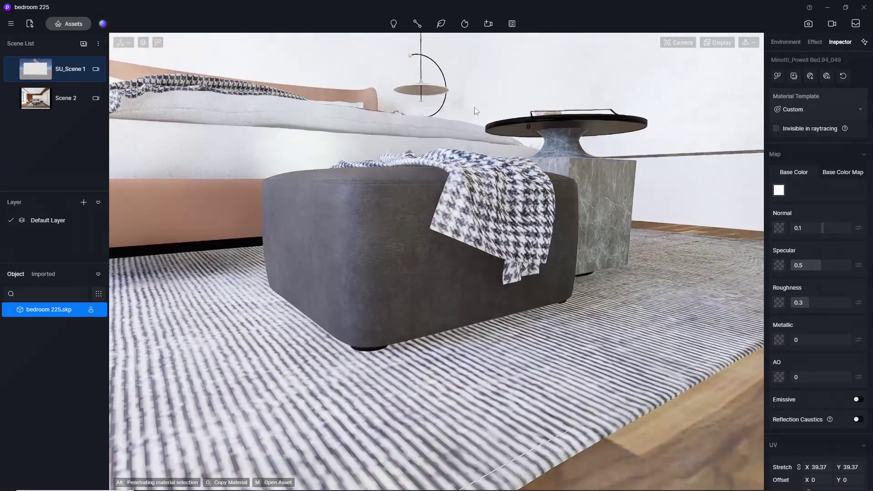
pyautogui.moveTo(477, 255); pyautogui.dragTo(364, 338, button='middle')
pyautogui.scroll(3, 361, 214)
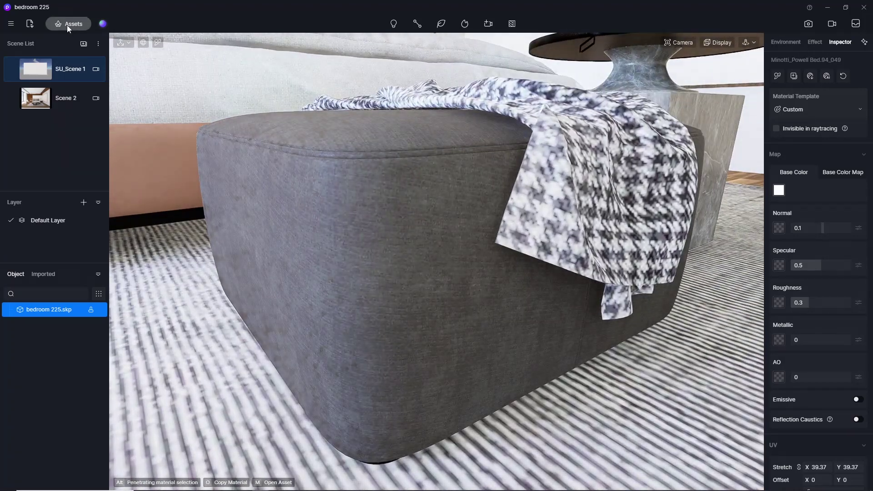
pyautogui.click(67, 23)
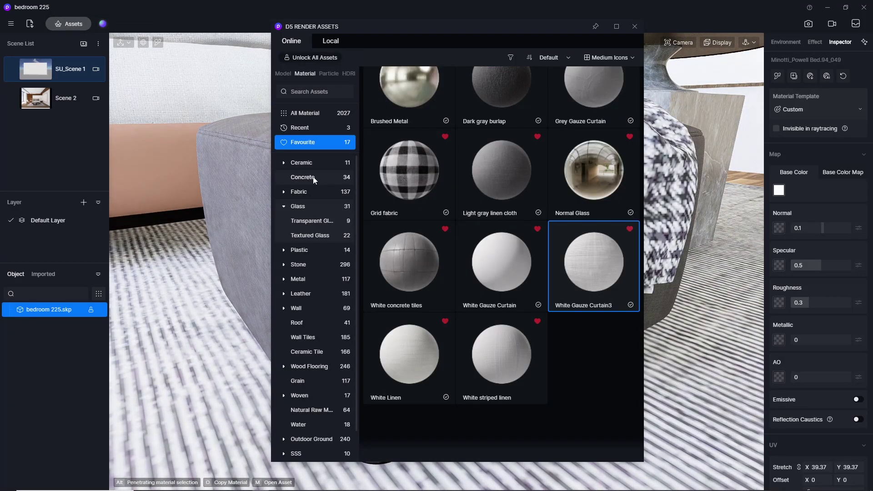
pyautogui.moveTo(359, 29); pyautogui.dragTo(196, 114)
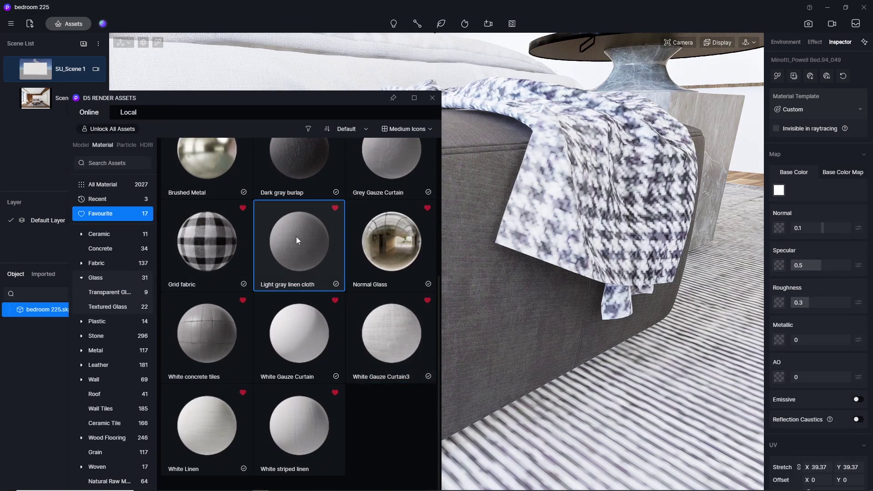
pyautogui.moveTo(296, 237); pyautogui.dragTo(495, 302)
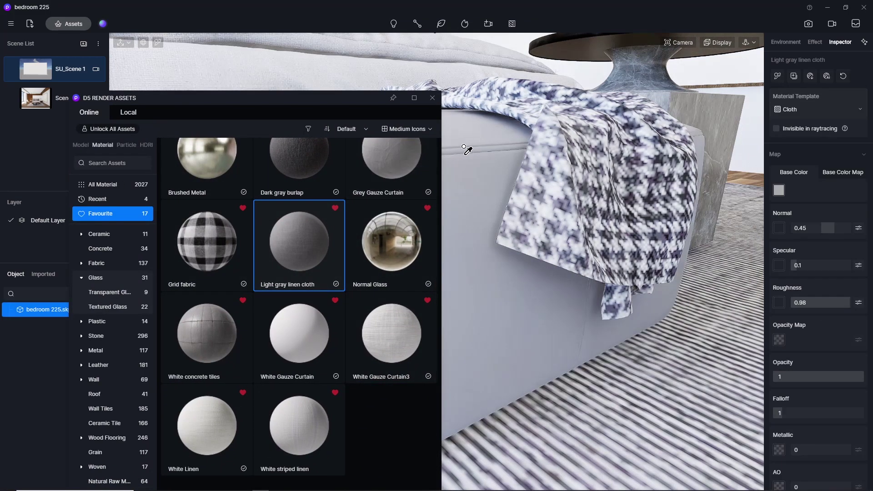
pyautogui.click(431, 99)
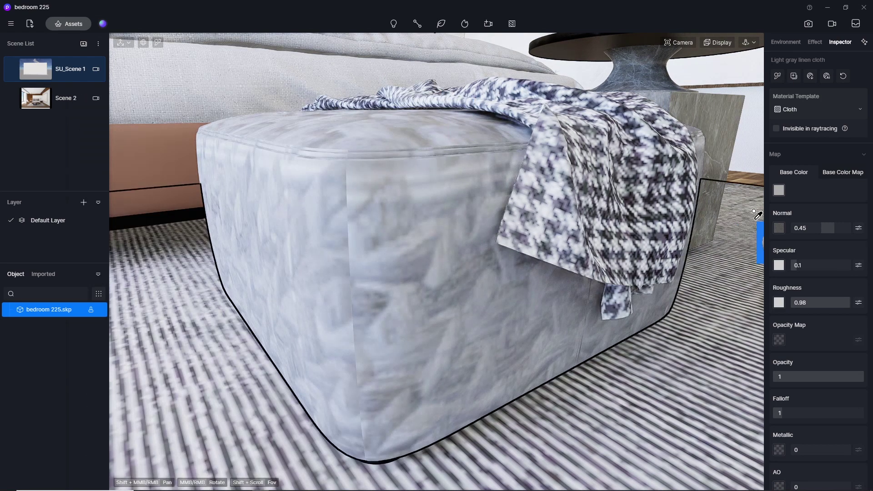
# Darken the linen's base colour and set its UV stretch to 50 × 50
pyautogui.click(778, 190)
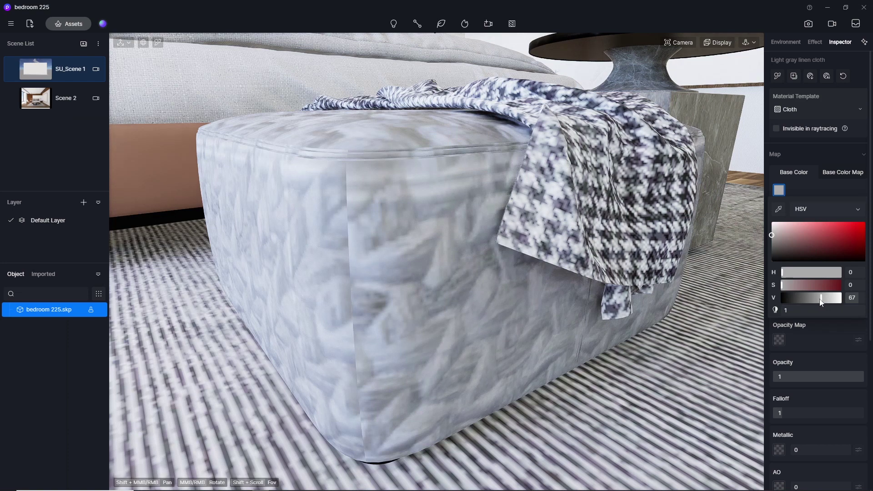
pyautogui.moveTo(820, 298); pyautogui.dragTo(801, 298)
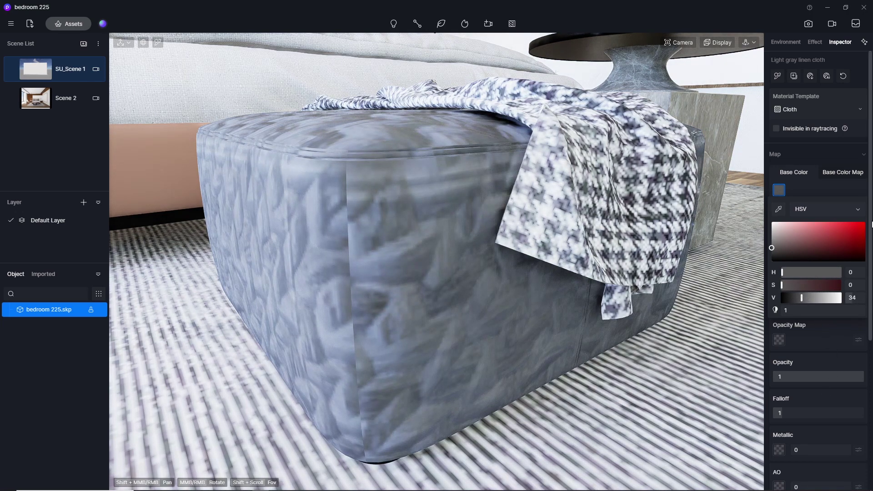
pyautogui.scroll(-5, 809, 311)
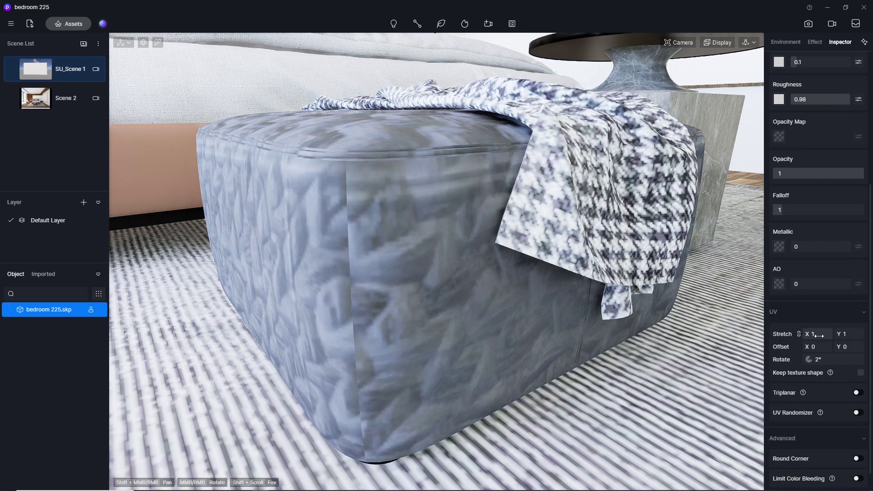
pyautogui.click(820, 334)
pyautogui.write('30')
pyautogui.press('Return')
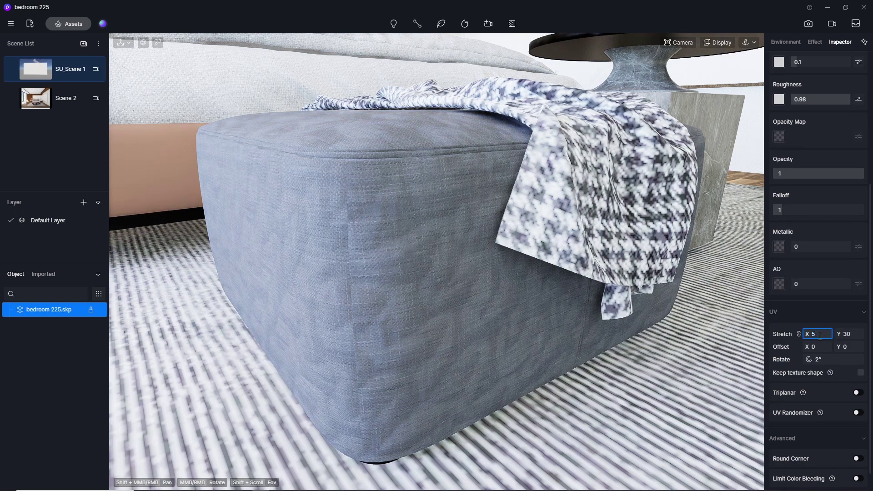
pyautogui.press('Return')
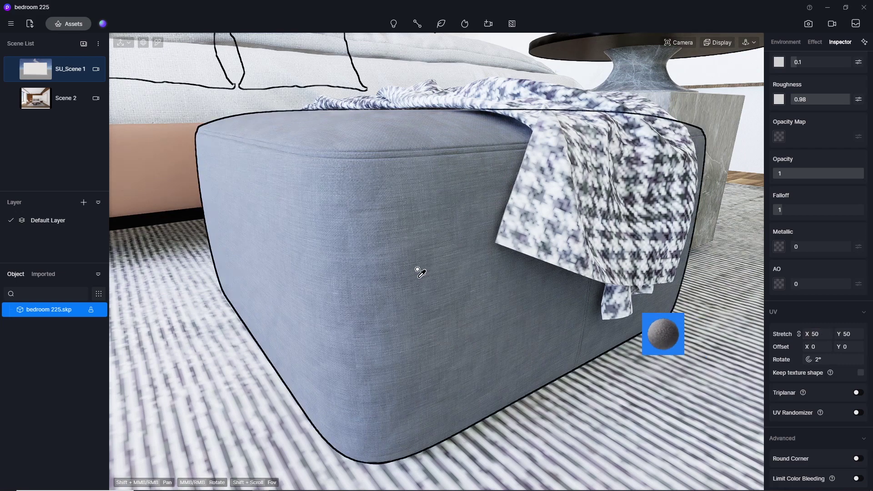
pyautogui.scroll(-6, 289, 329)
pyautogui.scroll(5, 397, 301)
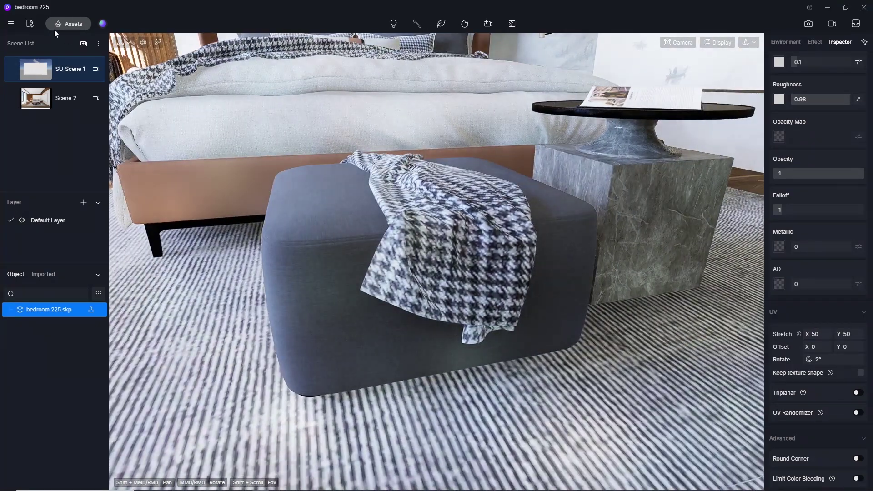
# Apply the Grid fabric material to the houndstooth throw on the ottoman
pyautogui.click(67, 23)
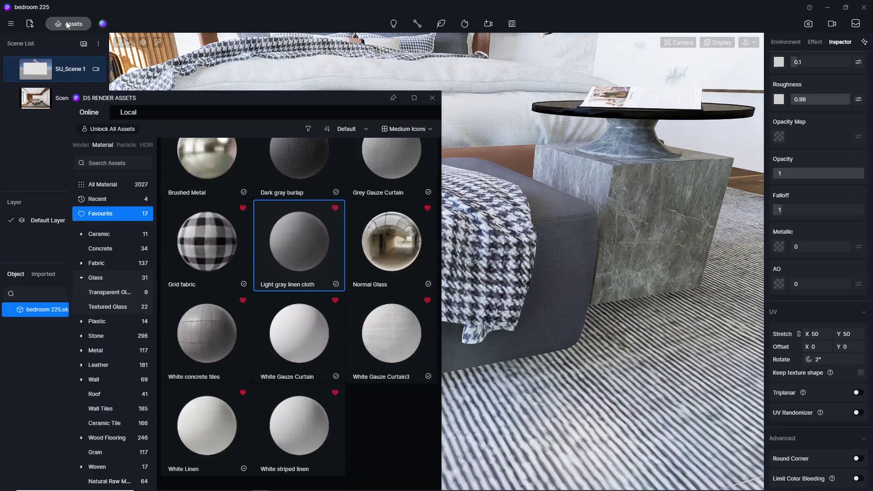
pyautogui.click(192, 253)
pyautogui.moveTo(192, 252); pyautogui.dragTo(487, 244)
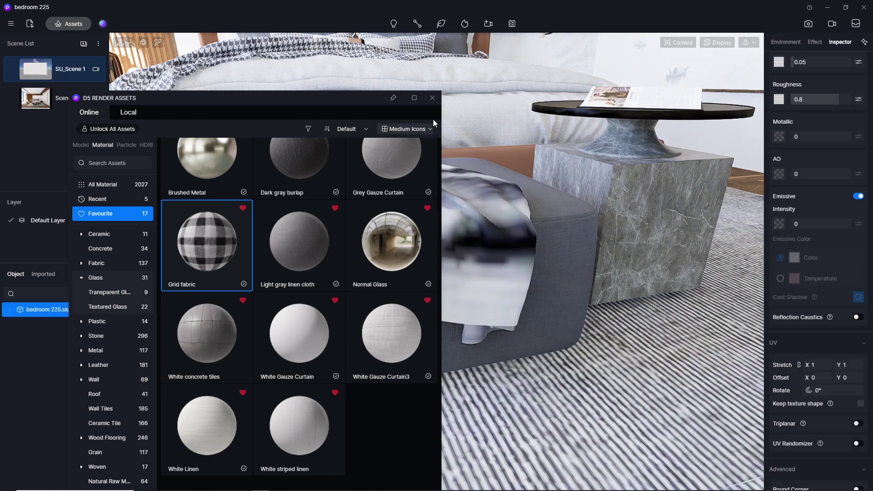
pyautogui.click(432, 99)
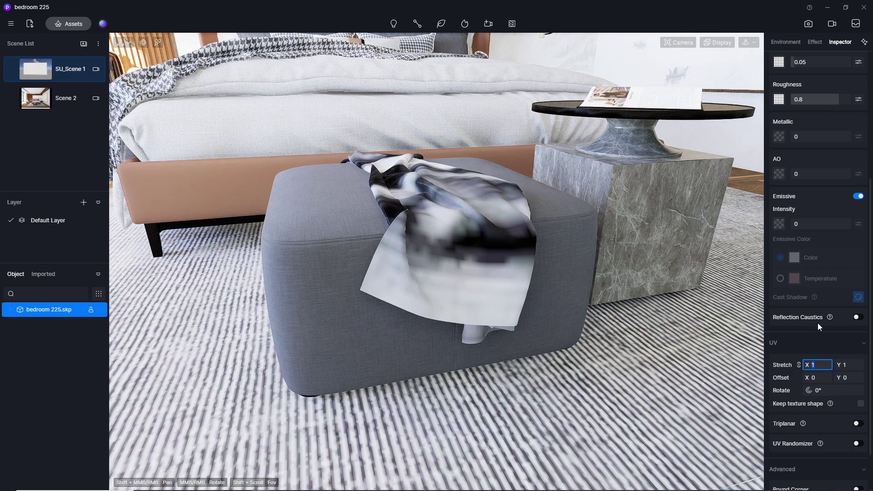
# Set the throw's grid UV stretch to 500 × 500 and view the ottoman from above
pyautogui.write('50')
pyautogui.press('Return')
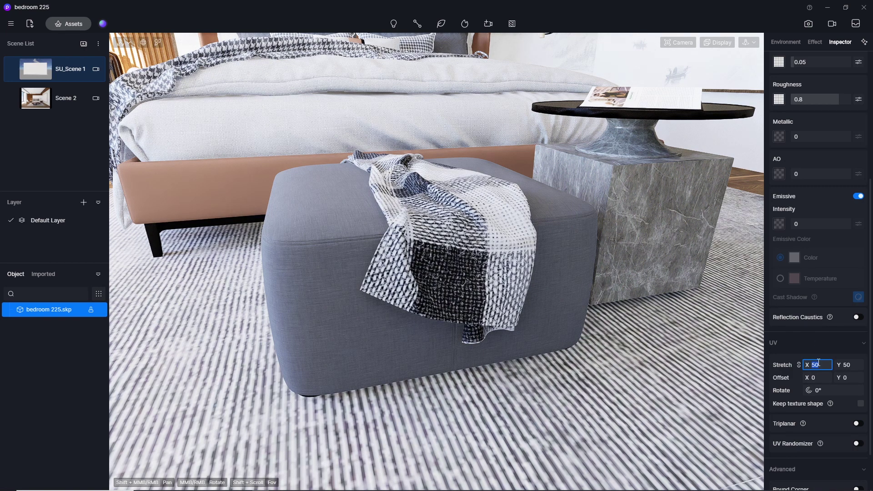
pyautogui.press('Return')
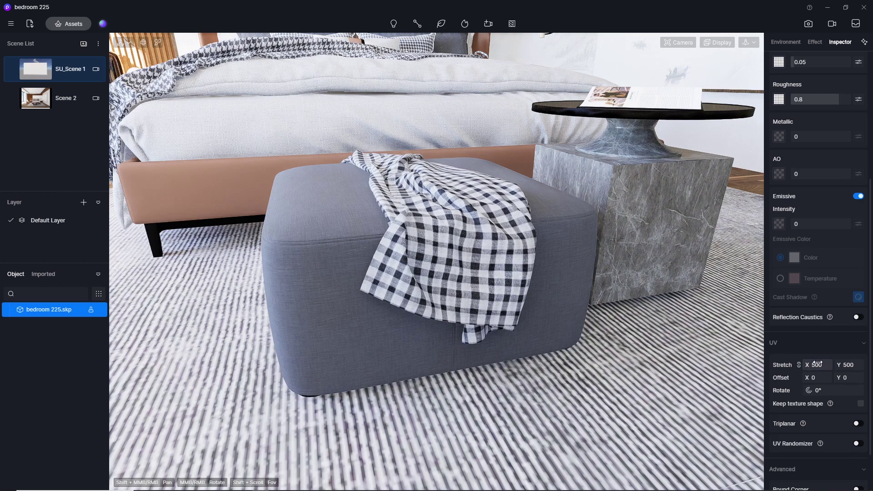
pyautogui.scroll(-4, 443, 389)
pyautogui.moveTo(490, 310); pyautogui.dragTo(384, 427, button='middle')
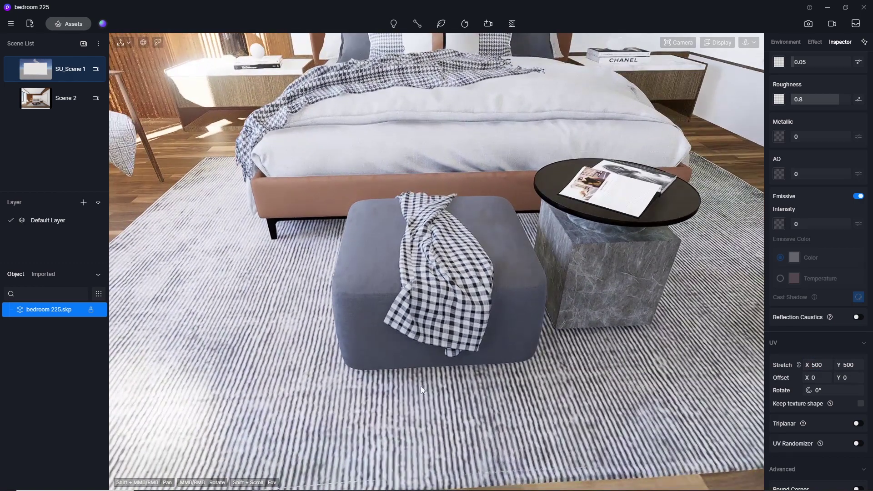
pyautogui.scroll(-3, 497, 321)
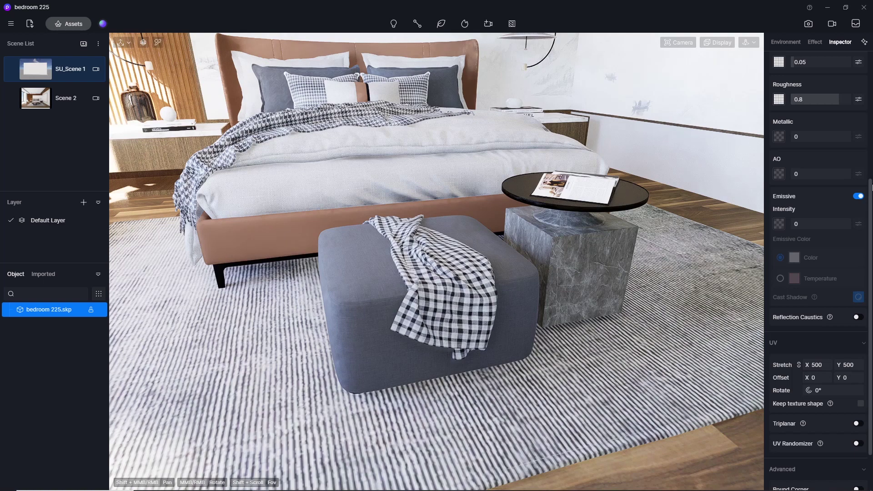
pyautogui.scroll(5, 816, 78)
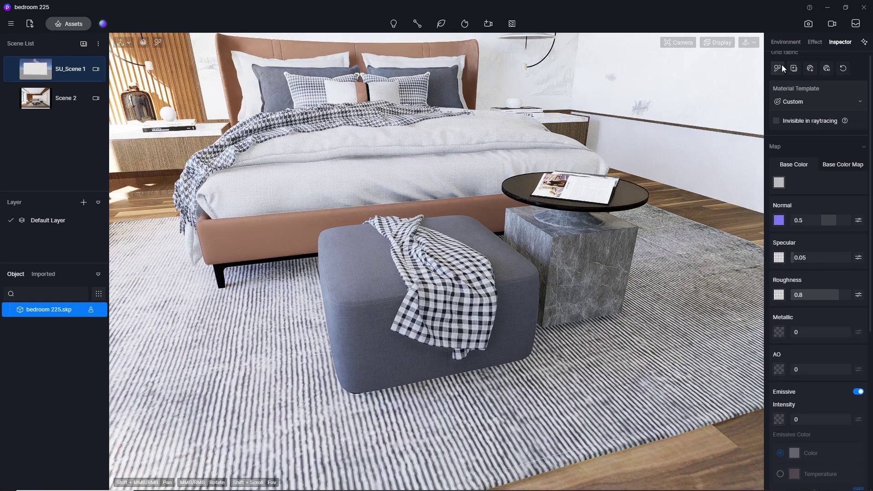
# Cancel the started material copy and orbit to face the foot of the bed
pyautogui.click(778, 69)
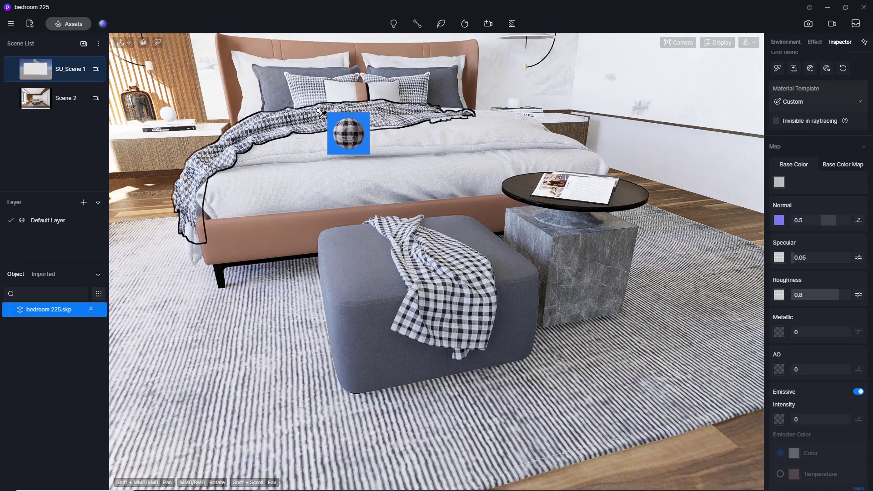
pyautogui.scroll(3, 317, 113)
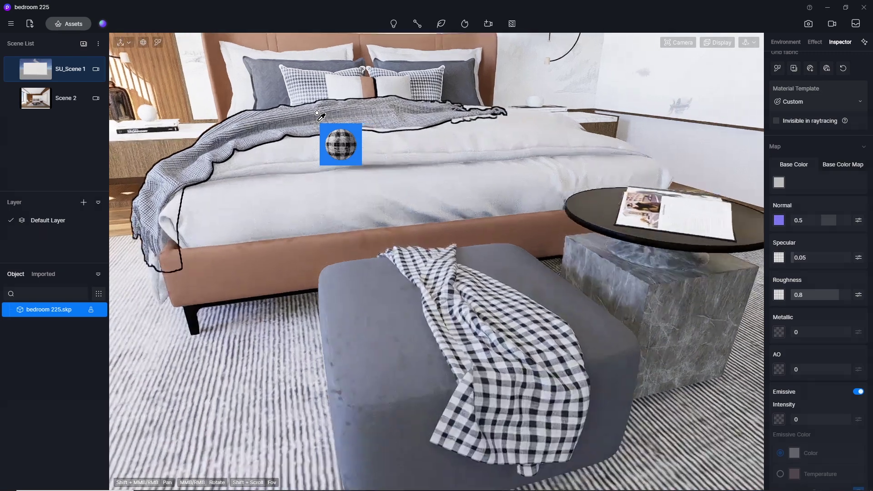
pyautogui.moveTo(317, 113); pyautogui.dragTo(599, 225, button='middle')
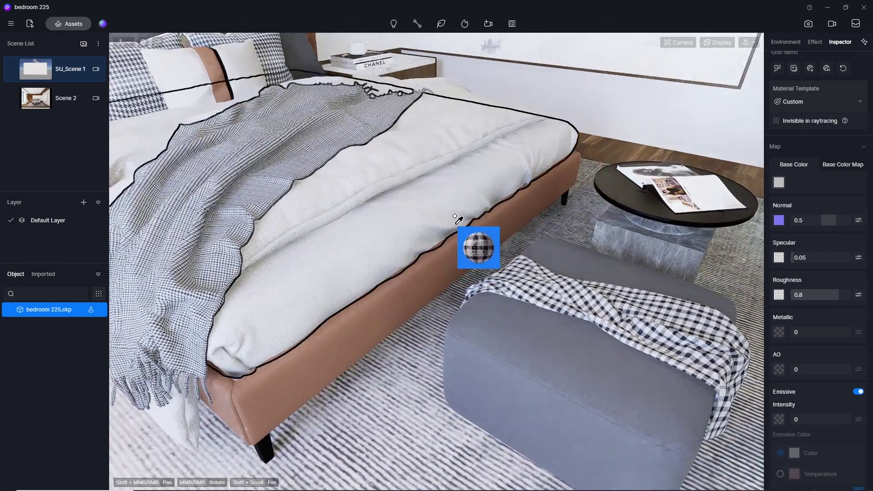
pyautogui.hotkey('ctrl', 'z')
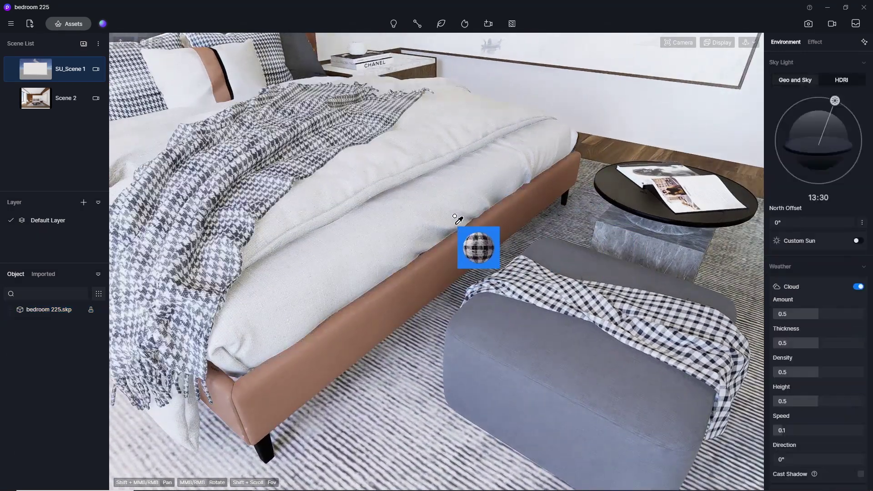
pyautogui.click(456, 199)
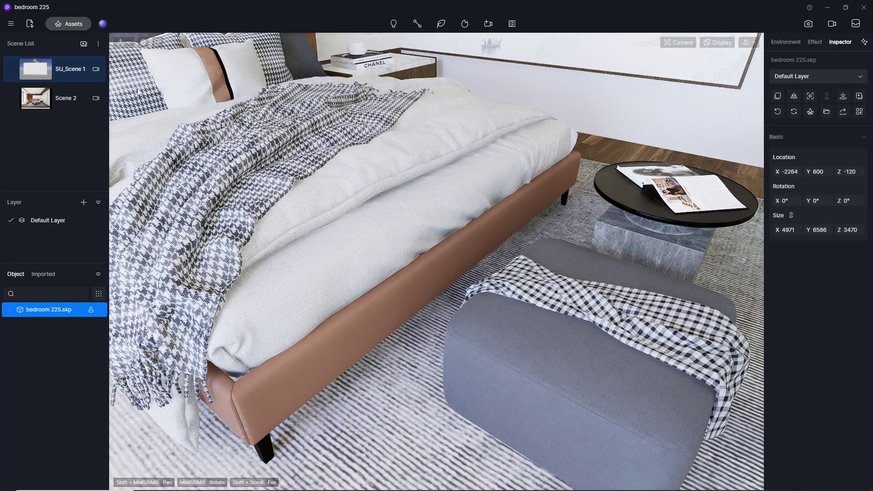
pyautogui.moveTo(72, 65)
pyautogui.moveTo(563, 233); pyautogui.dragTo(367, 124, button='middle')
pyautogui.scroll(-4, 489, 207)
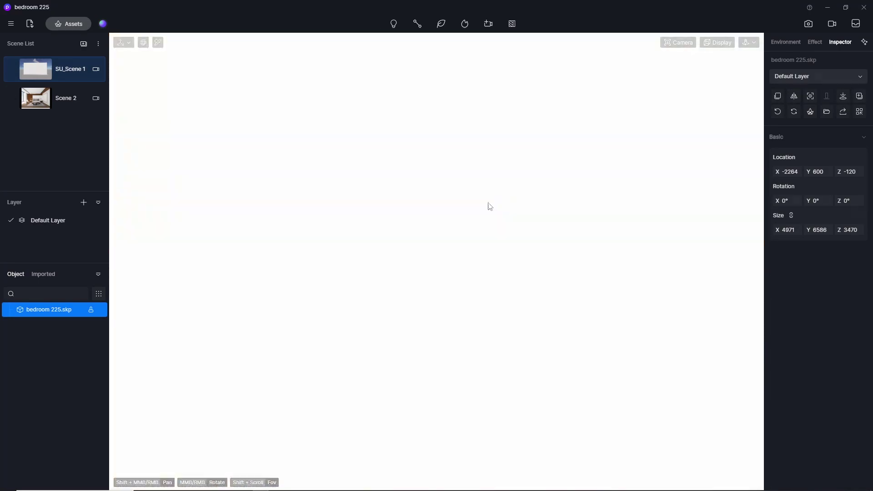
pyautogui.scroll(2, 417, 219)
pyautogui.moveTo(430, 197); pyautogui.dragTo(411, 163, button='right')
# Rescale the ottoman throw's Grid fabric UV stretch to 300 × 300
pyautogui.click(158, 42)
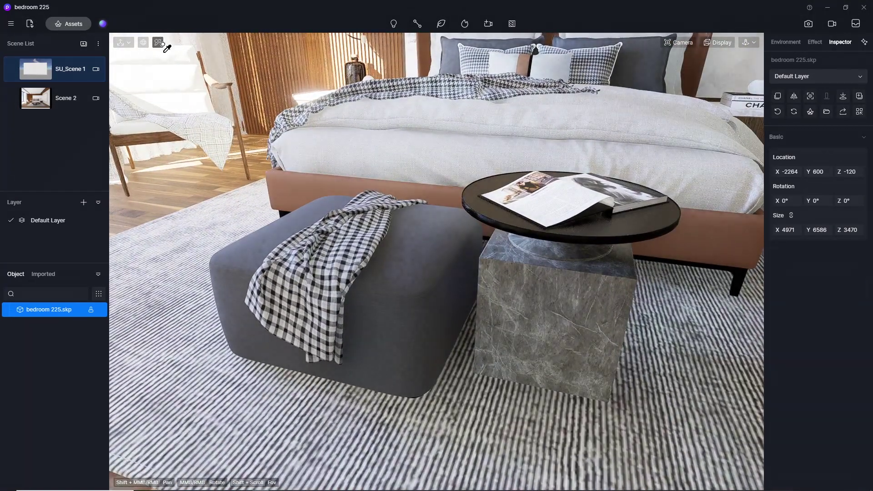
pyautogui.click(345, 275)
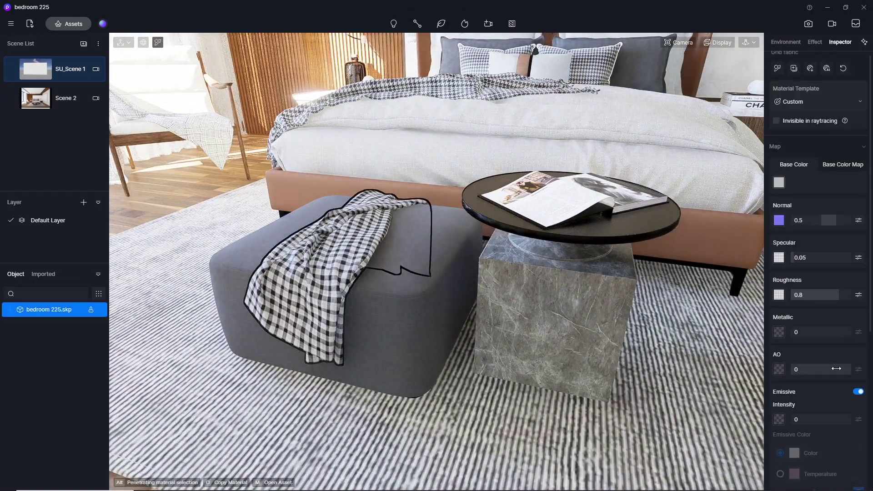
pyautogui.scroll(-1, 864, 296)
pyautogui.scroll(-3, 814, 360)
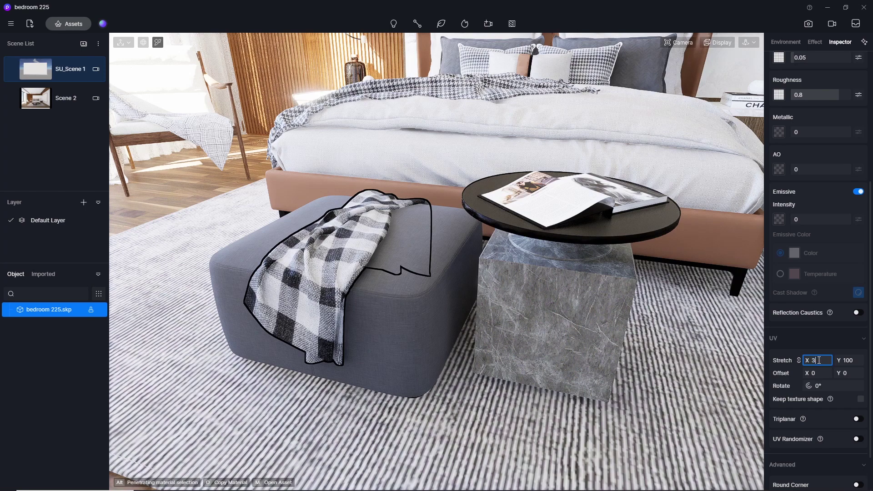
pyautogui.press('Return')
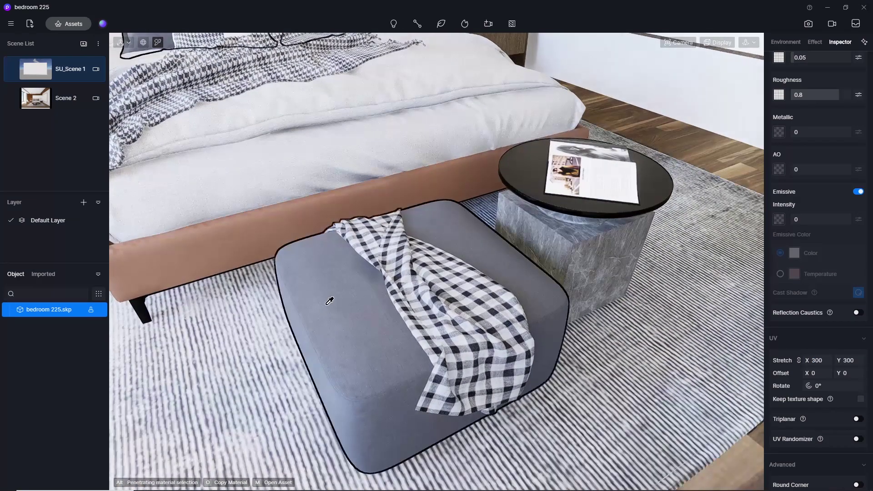
pyautogui.click(375, 274)
pyautogui.moveTo(374, 274); pyautogui.dragTo(393, 361, button='middle')
pyautogui.moveTo(371, 245); pyautogui.dragTo(357, 286, button='middle')
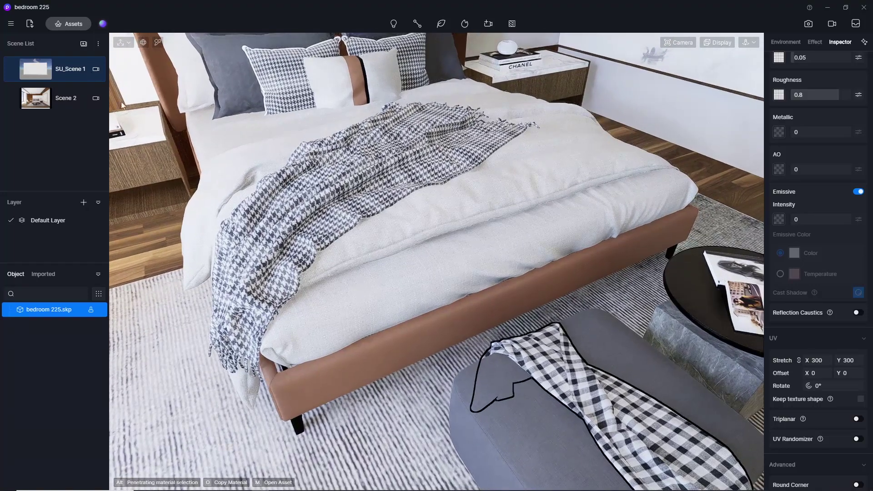
# Apply the favourite Grid fabric material to the blanket on the bed
pyautogui.click(71, 24)
pyautogui.moveTo(159, 96); pyautogui.dragTo(552, 79)
pyautogui.press('Escape')
pyautogui.moveTo(306, 222); pyautogui.dragTo(338, 230)
pyautogui.click(825, 81)
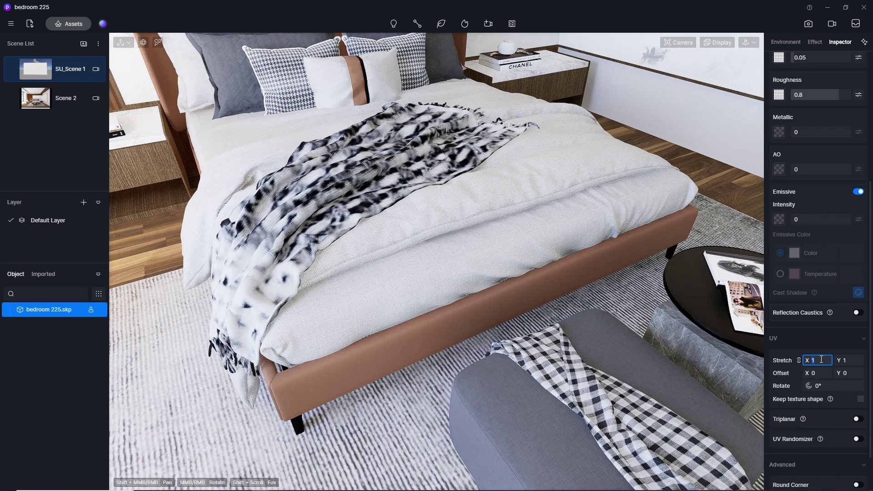
# Set the blanket's grid UV stretch to 80 × 80
pyautogui.press('Return')
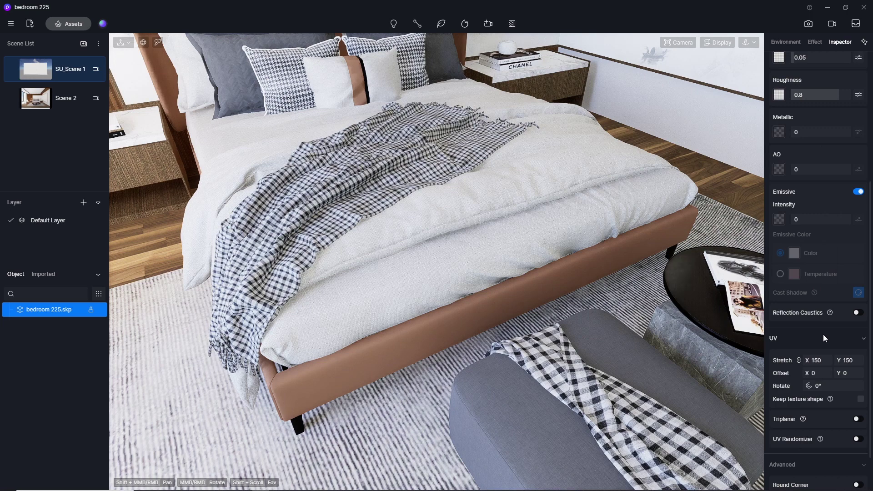
pyautogui.click(820, 360)
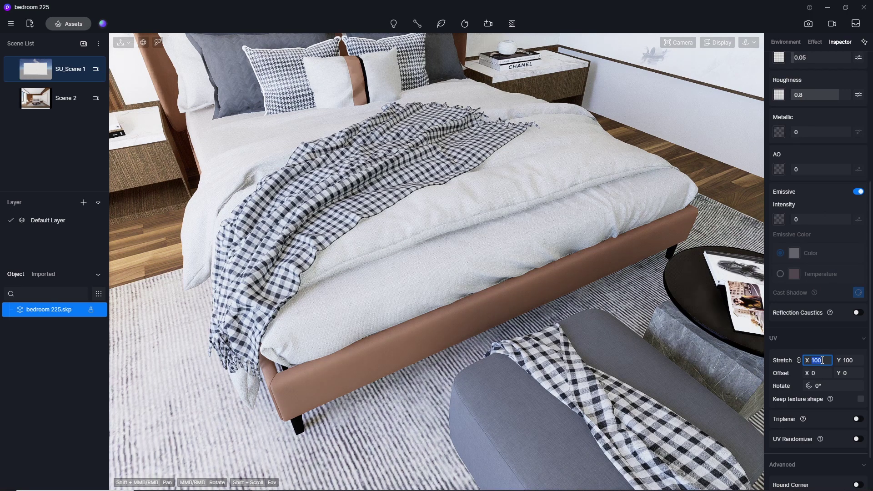
pyautogui.write('80')
pyautogui.press('Return')
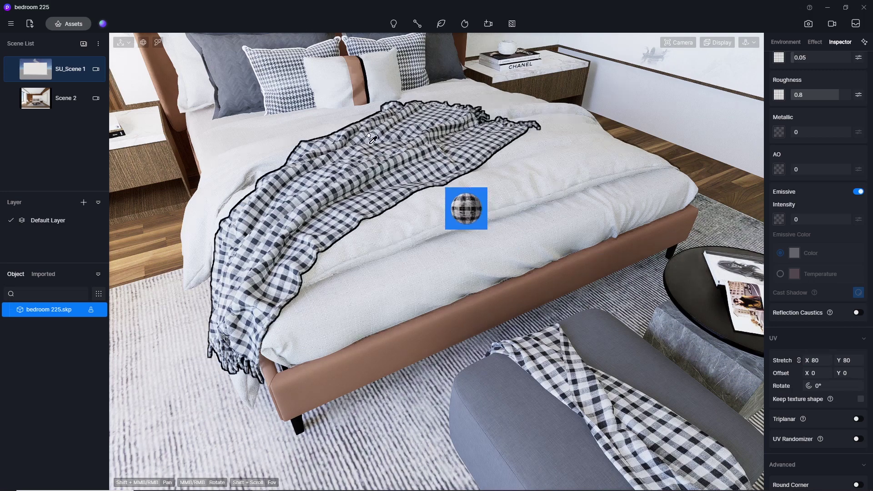
pyautogui.scroll(3, 314, 106)
pyautogui.scroll(-3, 305, 91)
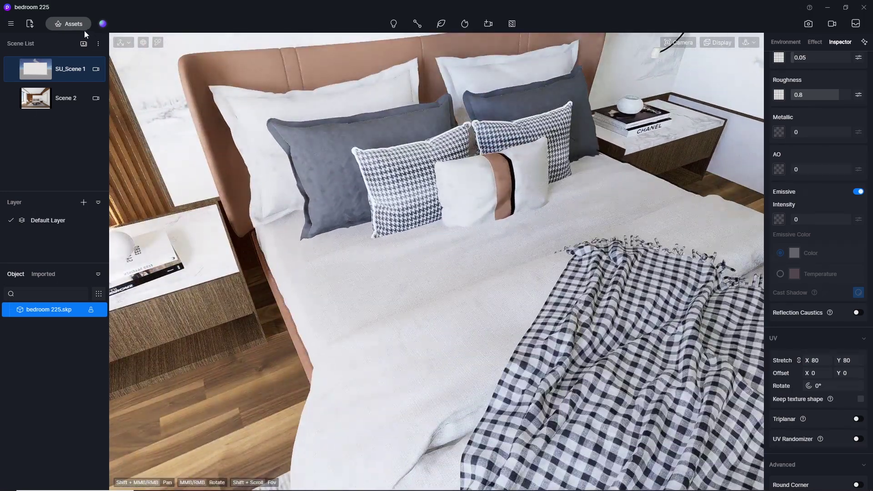
# Apply the Grid fabric material to the two houndstooth accent pillows
pyautogui.click(82, 27)
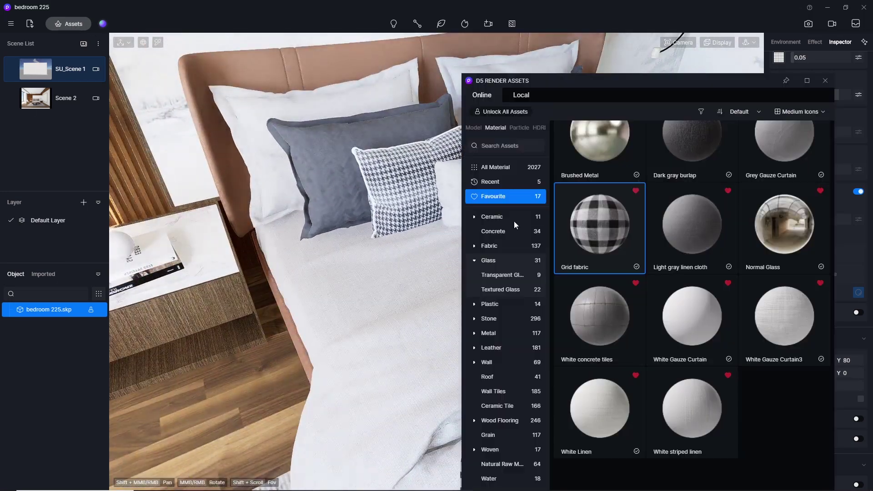
pyautogui.click(618, 236)
pyautogui.click(389, 199)
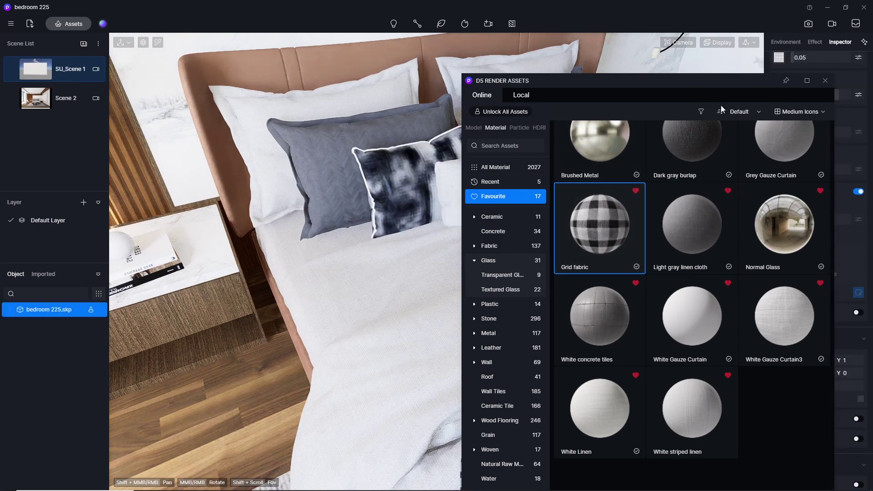
pyautogui.click(830, 82)
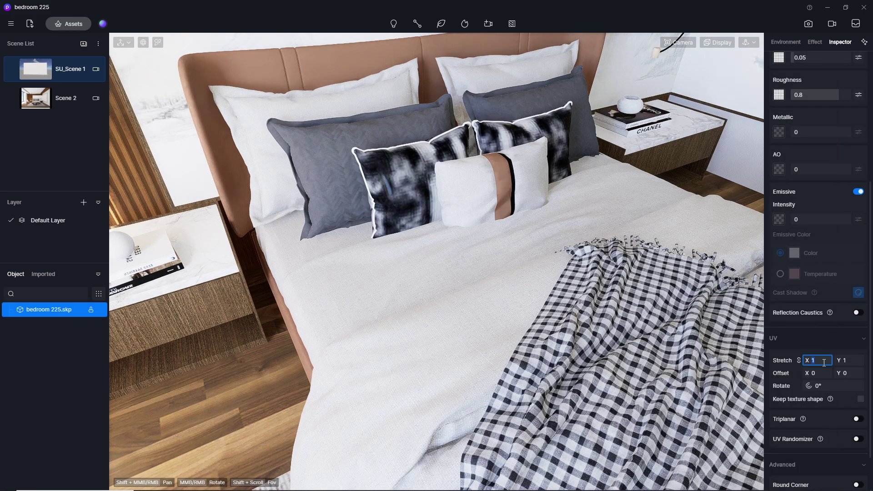
# Set the pillows' UV stretch to 100, then 120 × 120, and reopen the asset library
pyautogui.press('Return')
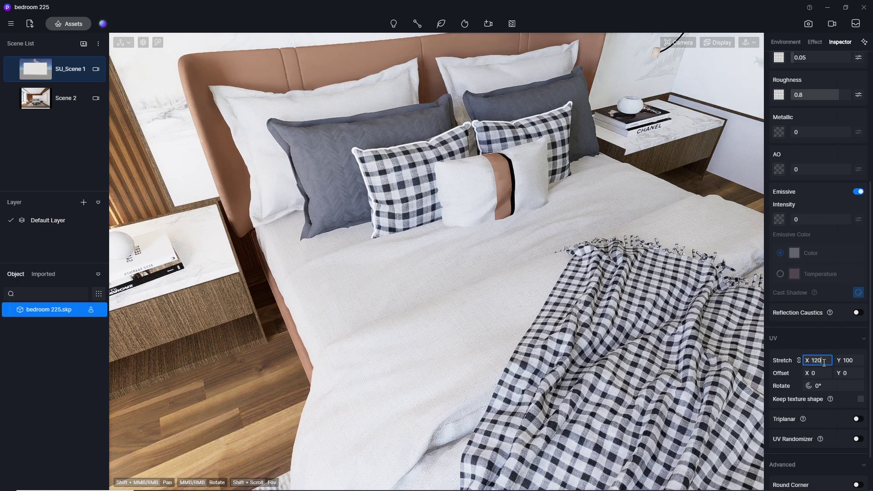
pyautogui.press('Return')
pyautogui.scroll(-5, 334, 170)
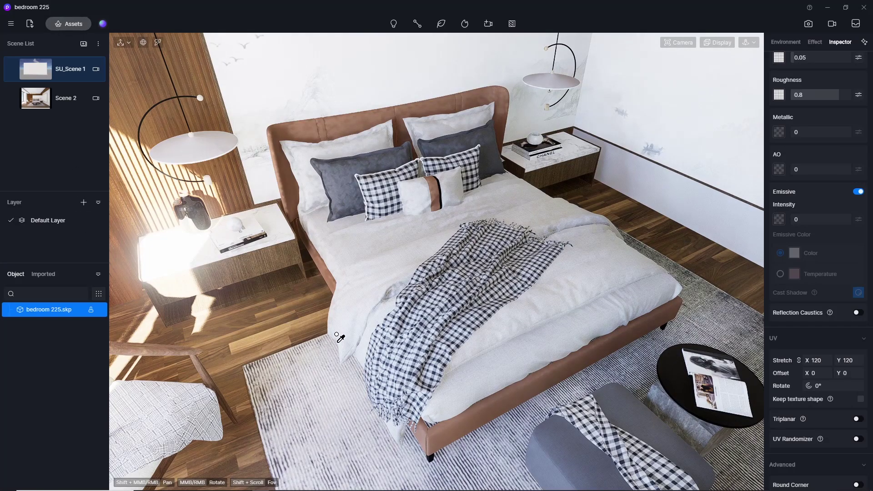
pyautogui.scroll(9, 440, 472)
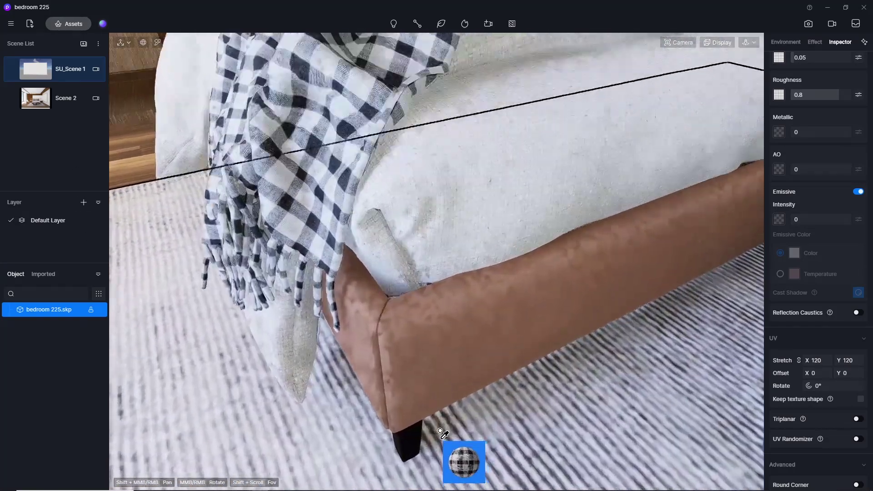
pyautogui.scroll(1, 440, 431)
pyautogui.scroll(-4, 367, 398)
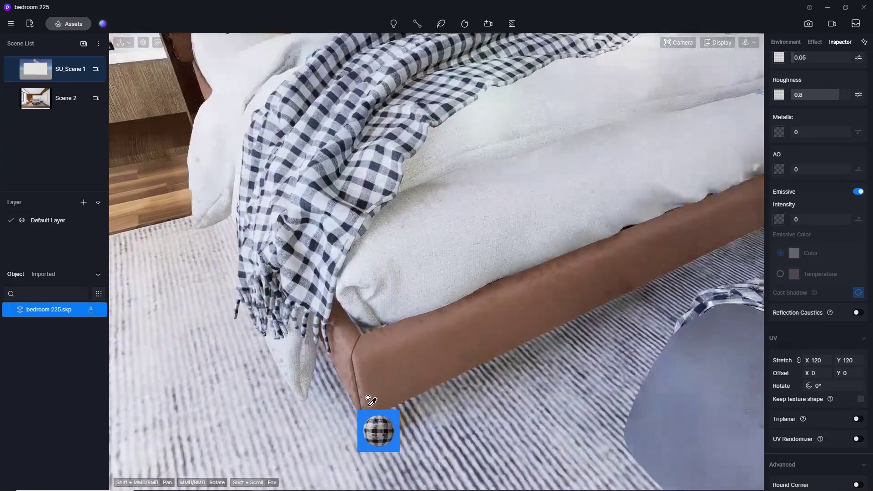
pyautogui.scroll(-5, 369, 400)
pyautogui.click(71, 24)
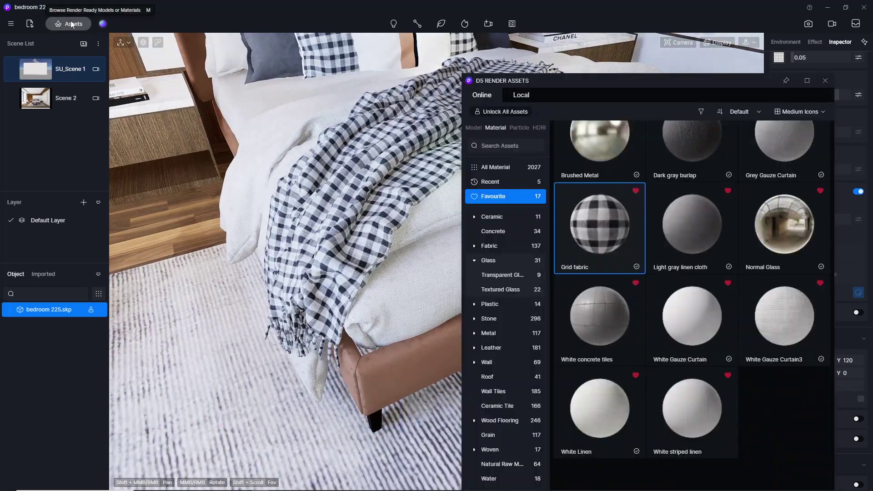
# Drag 'Light red leather with fine grain' from the Leather materials onto the bed frame
pyautogui.click(514, 246)
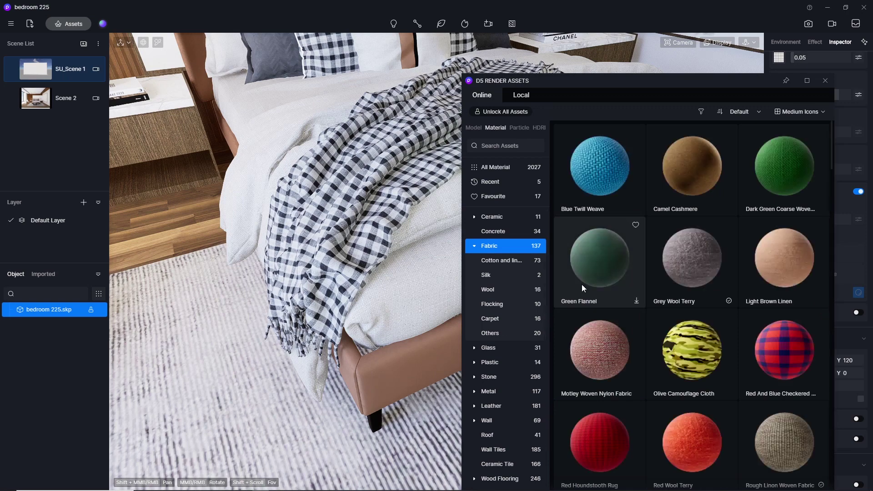
pyautogui.click(500, 403)
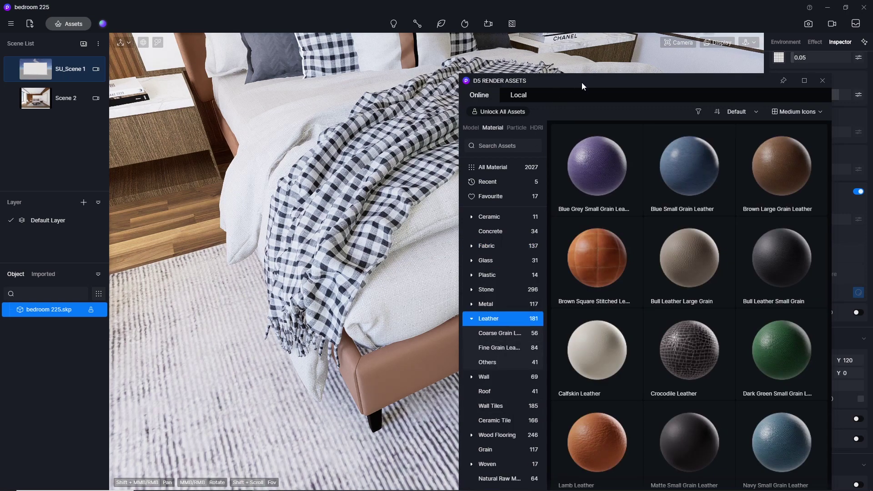
pyautogui.moveTo(582, 82); pyautogui.dragTo(125, 41)
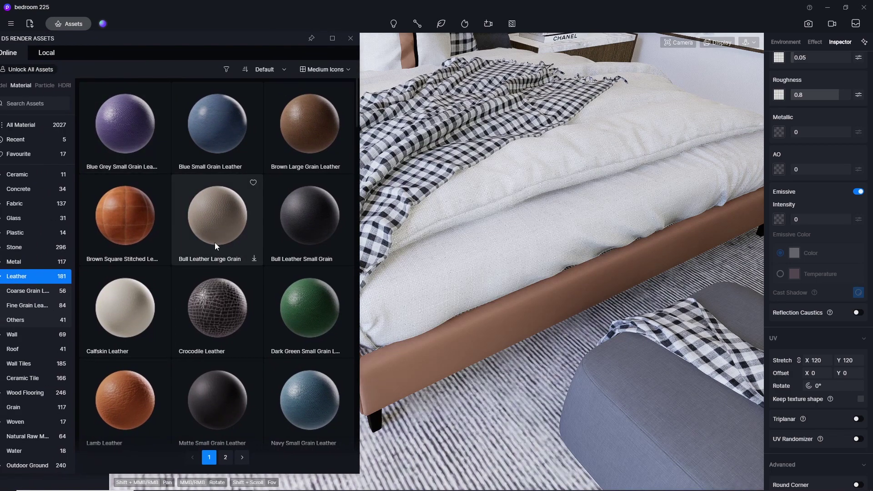
pyautogui.scroll(-5, 230, 233)
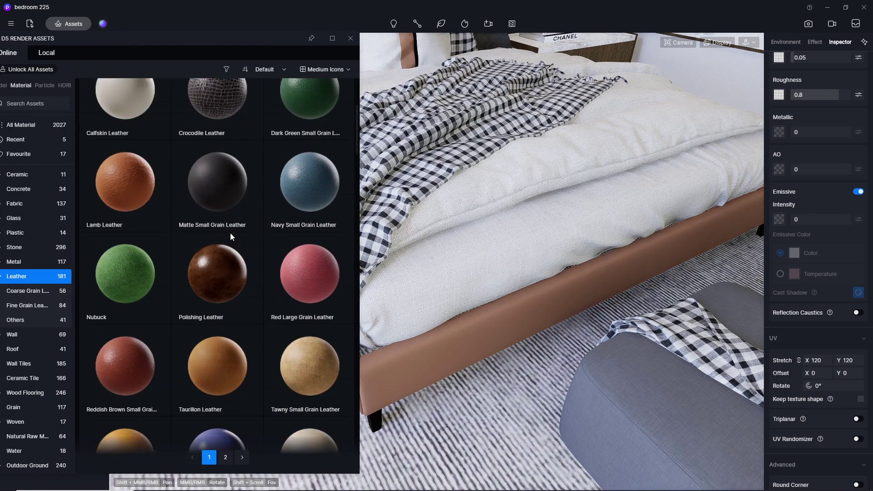
pyautogui.scroll(-8, 230, 233)
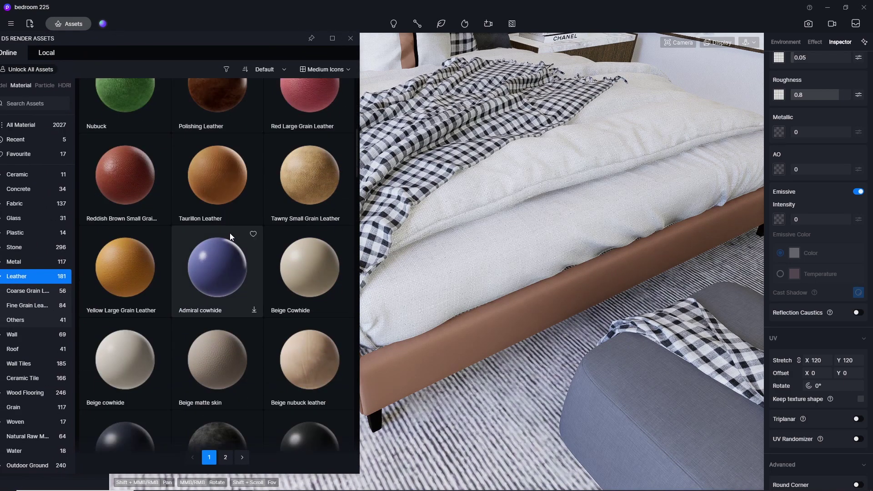
pyautogui.scroll(-10, 230, 233)
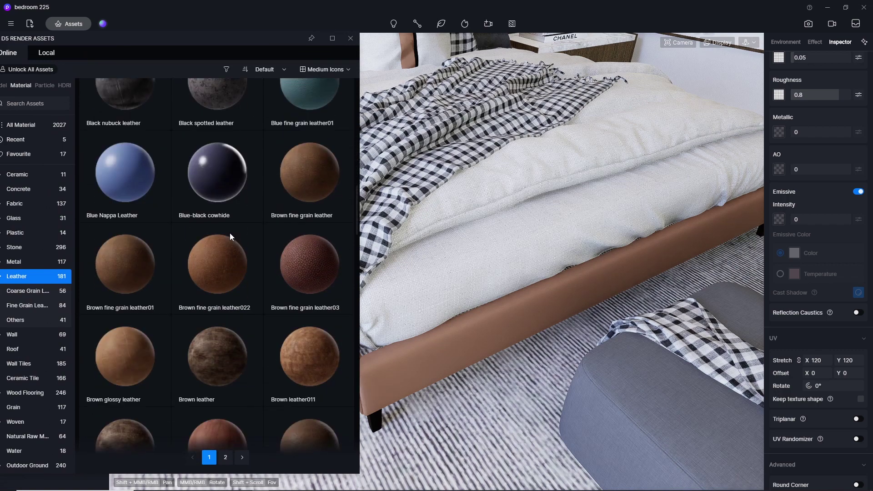
pyautogui.scroll(-1, 230, 234)
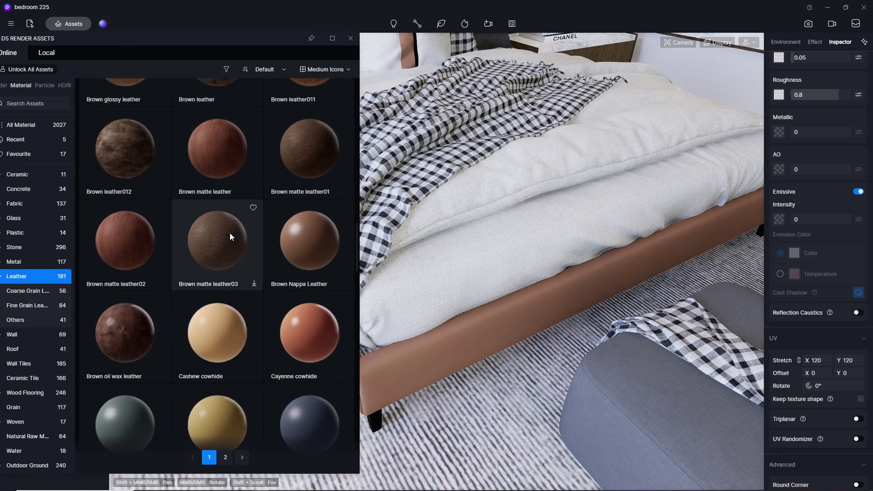
pyautogui.scroll(-3, 230, 233)
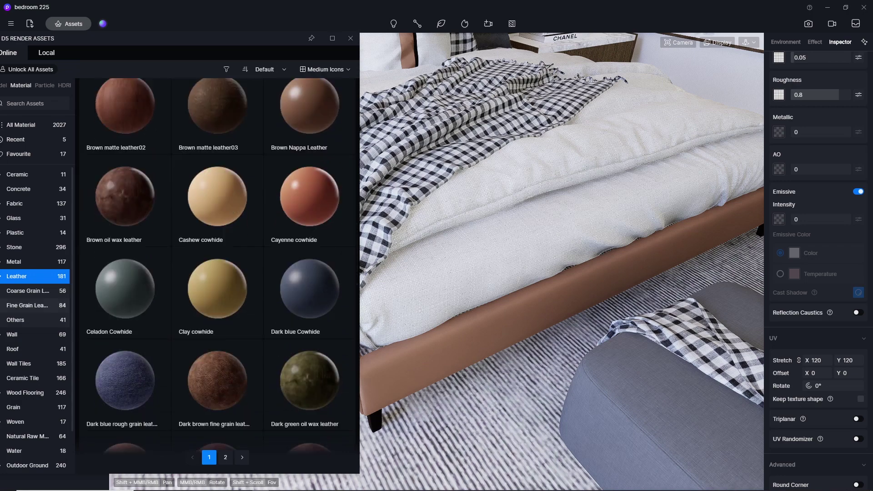
pyautogui.scroll(-10, 230, 233)
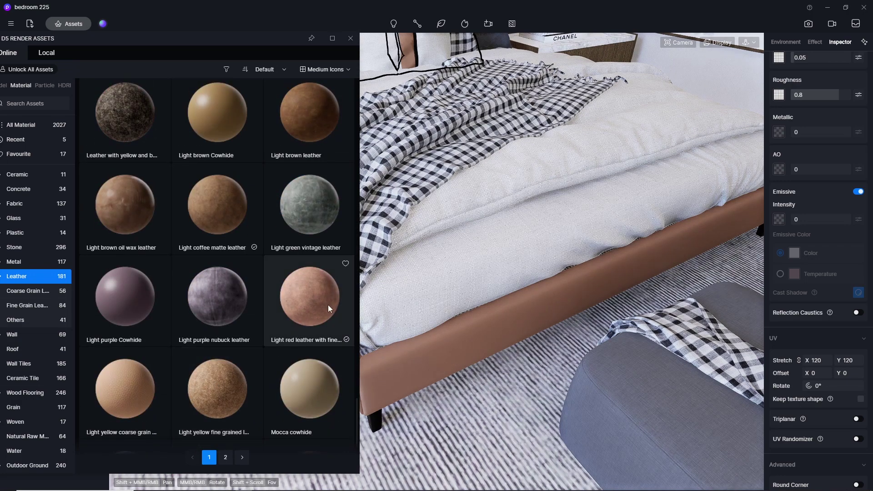
pyautogui.moveTo(320, 297); pyautogui.dragTo(425, 352)
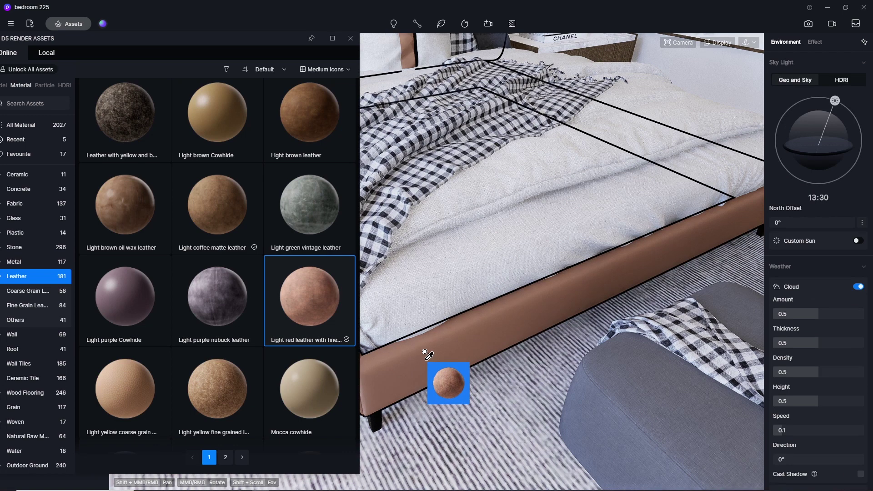
pyautogui.moveTo(428, 355); pyautogui.dragTo(426, 352)
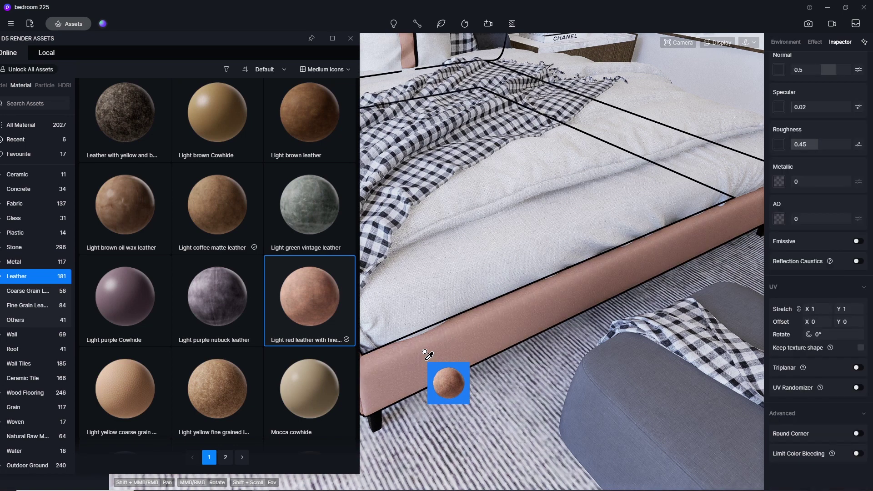
pyautogui.click(350, 38)
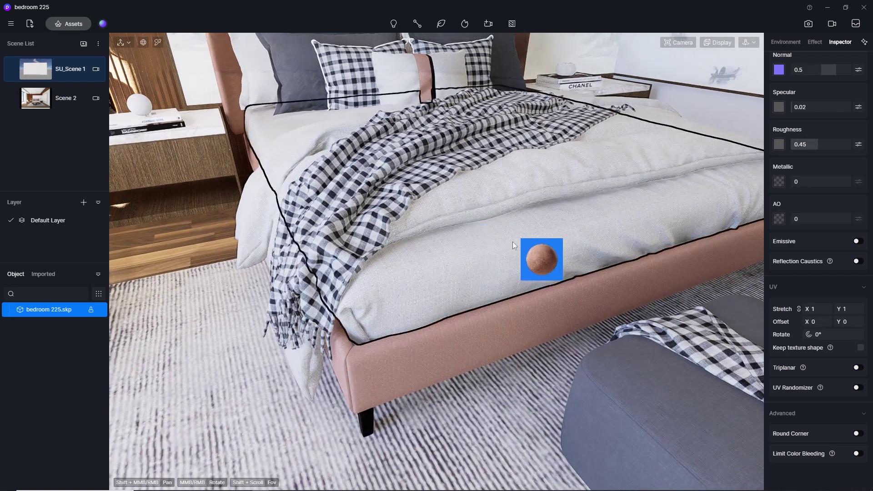
# Try UV stretch values of 30, 1 and 0.1 on the bed frame's leather
pyautogui.rightClick(518, 333)
pyautogui.scroll(-2, 519, 333)
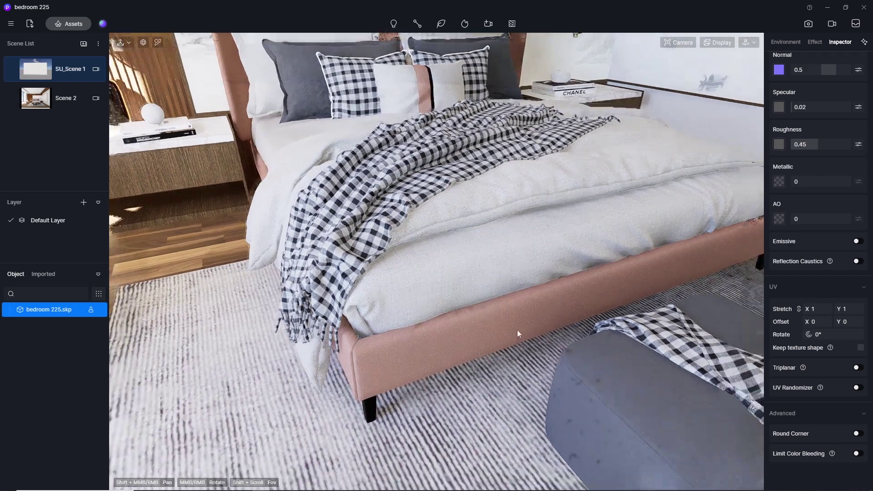
pyautogui.click(820, 310)
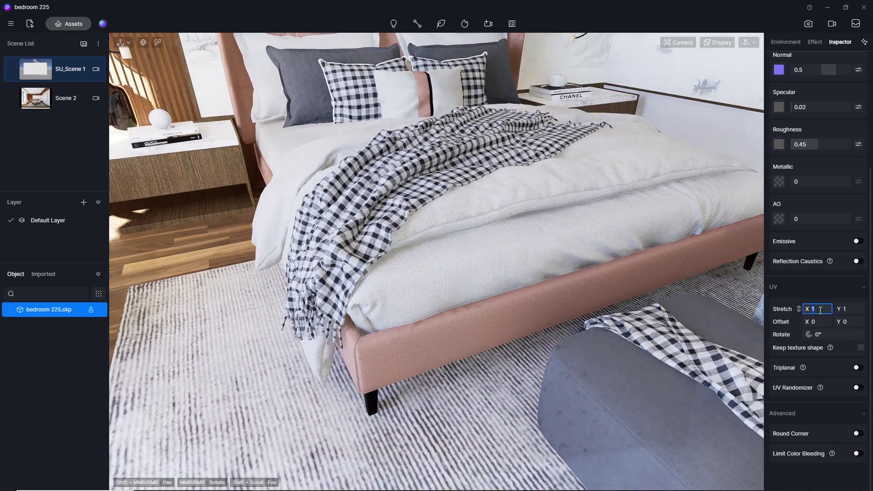
pyautogui.scroll(5, 403, 364)
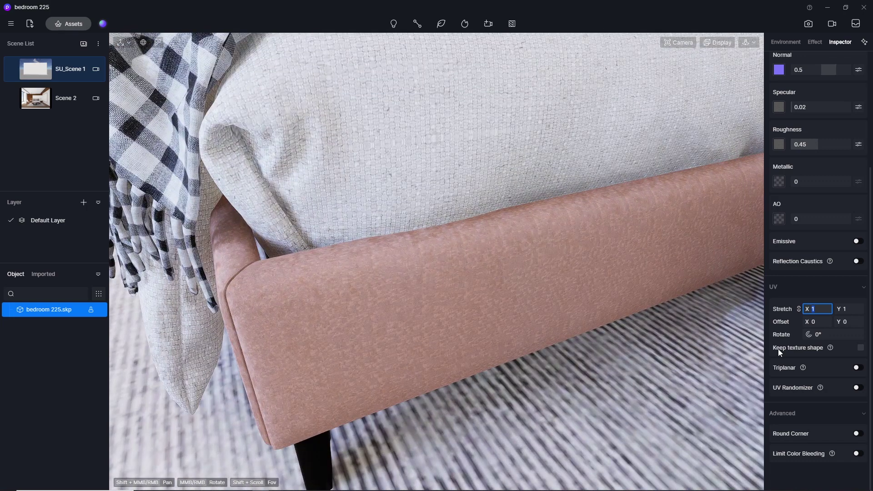
pyautogui.write('30')
pyautogui.press('Return')
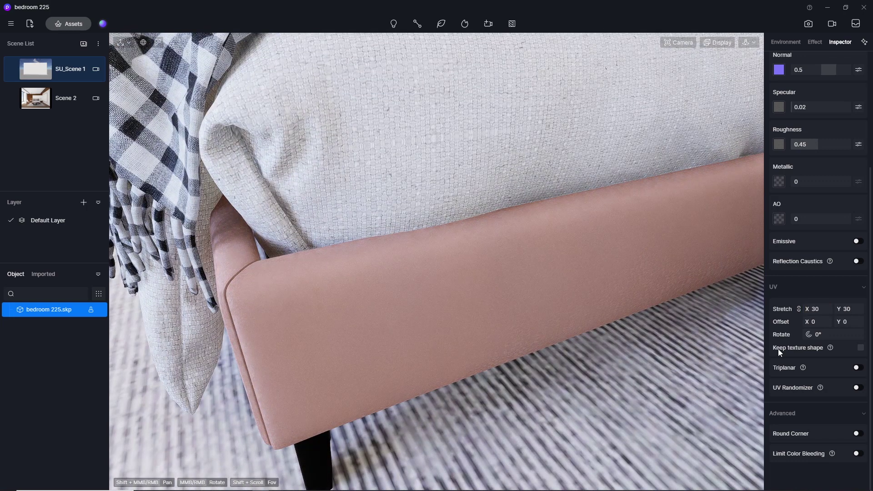
pyautogui.moveTo(342, 285); pyautogui.dragTo(292, 317, button='middle')
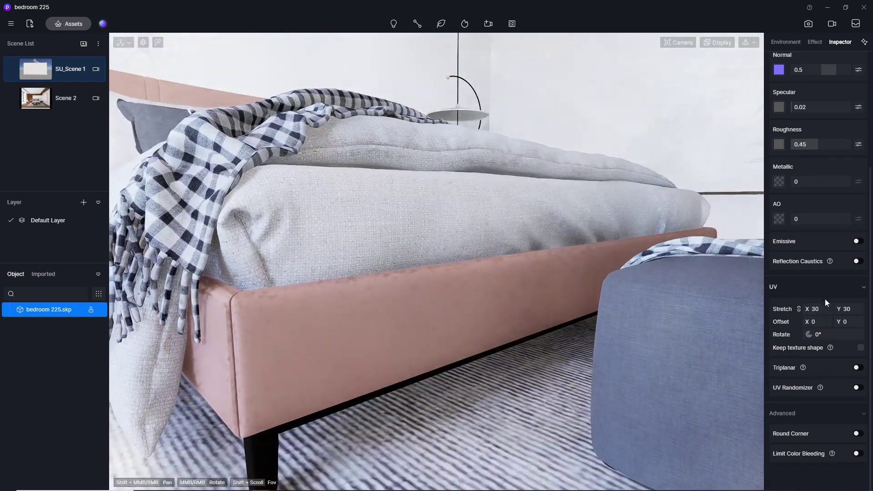
pyautogui.click(826, 308)
pyautogui.write('1')
pyautogui.press('Return')
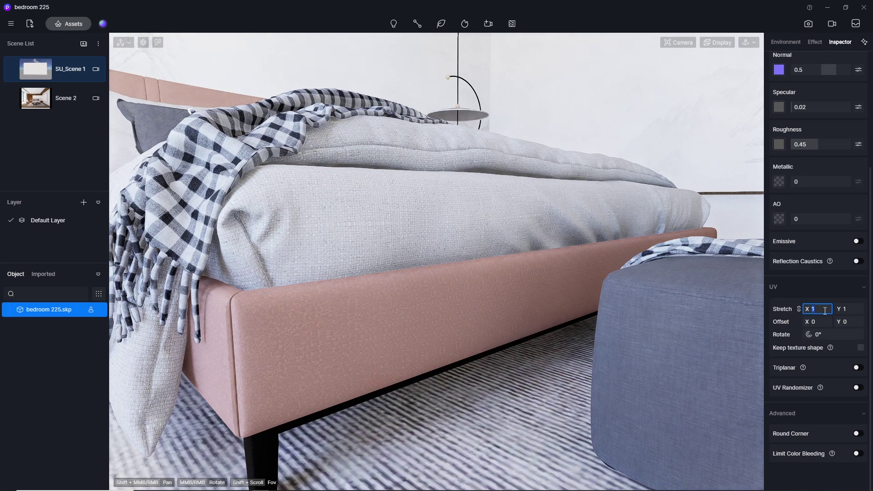
pyautogui.press('Return')
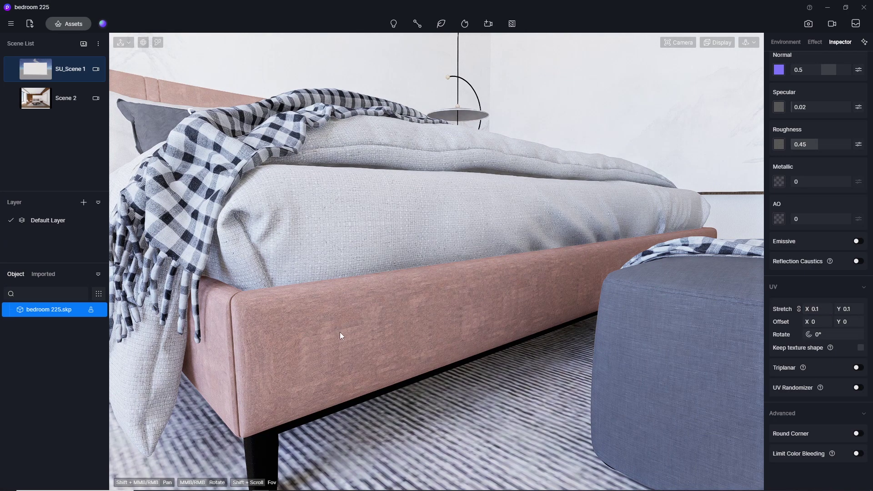
# Test a stretch of 0.01, then settle on 0.05 for the bed frame's leather
pyautogui.scroll(5, 339, 331)
pyautogui.moveTo(338, 331); pyautogui.dragTo(148, 307, button='middle')
pyautogui.scroll(-5, 278, 365)
pyautogui.scroll(-5, 278, 365)
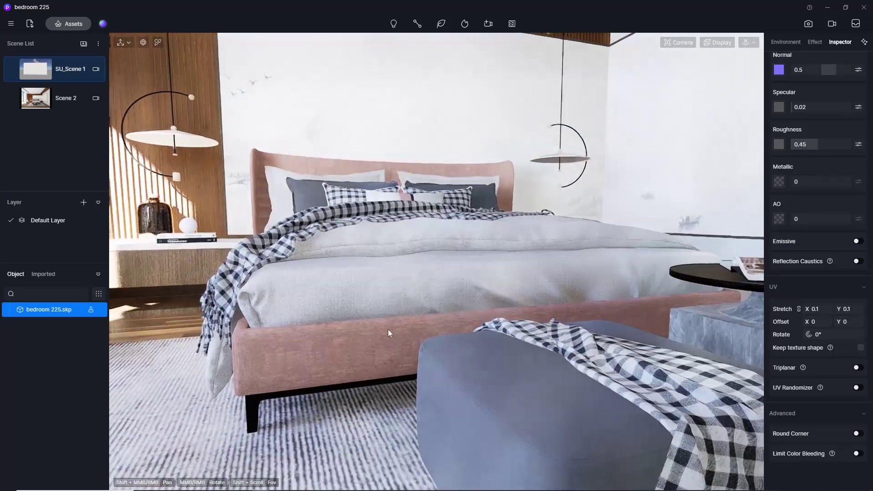
pyautogui.moveTo(388, 329); pyautogui.dragTo(385, 433, button='middle')
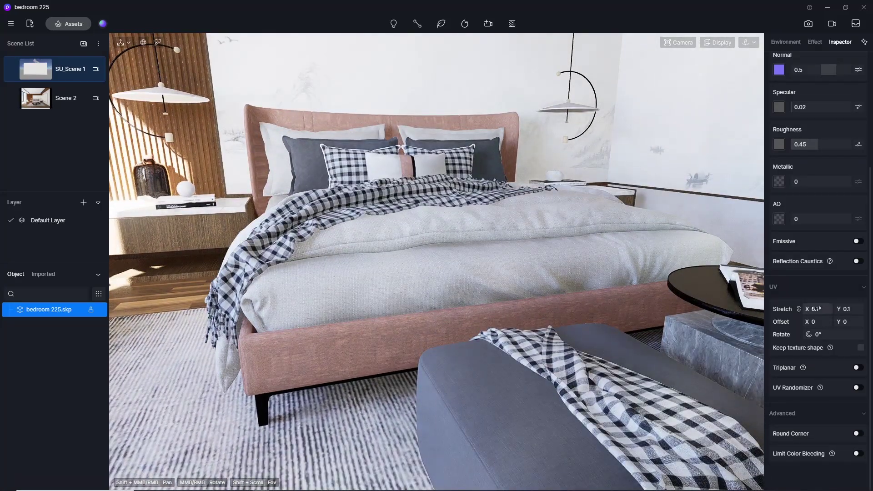
pyautogui.click(818, 309)
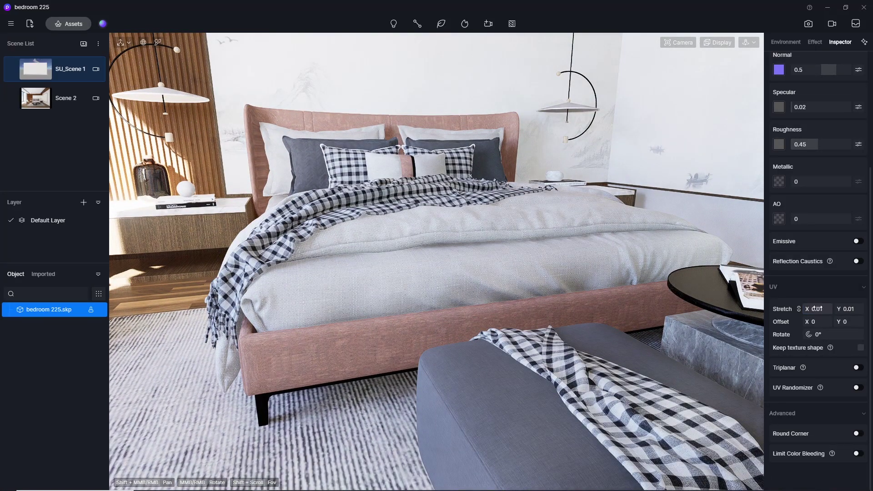
pyautogui.write('0.01')
pyautogui.press('Return')
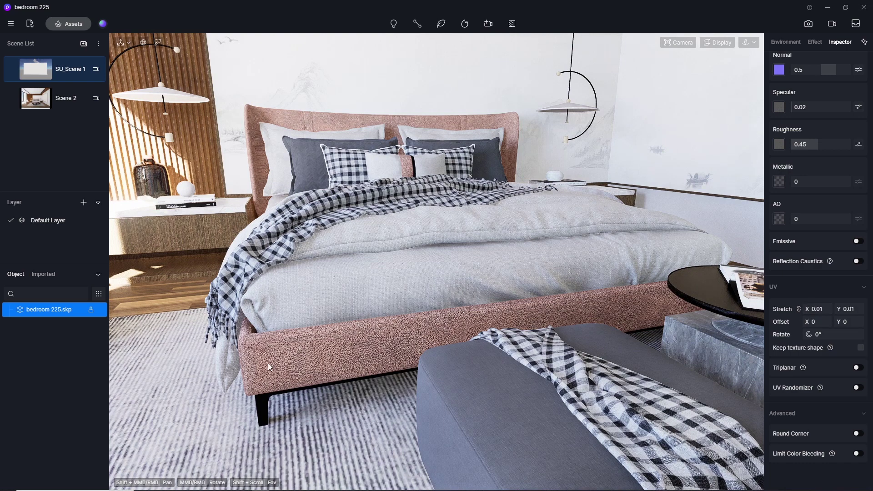
pyautogui.scroll(2, 268, 363)
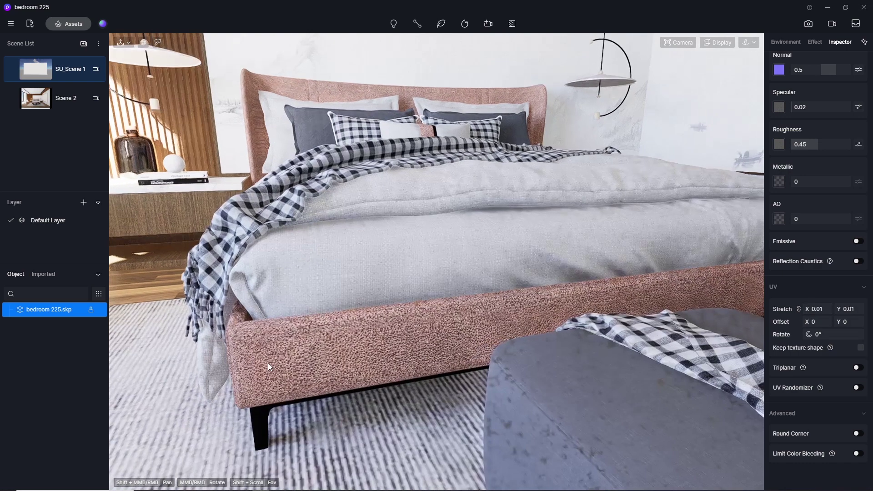
pyautogui.click(825, 311)
pyautogui.press('Return')
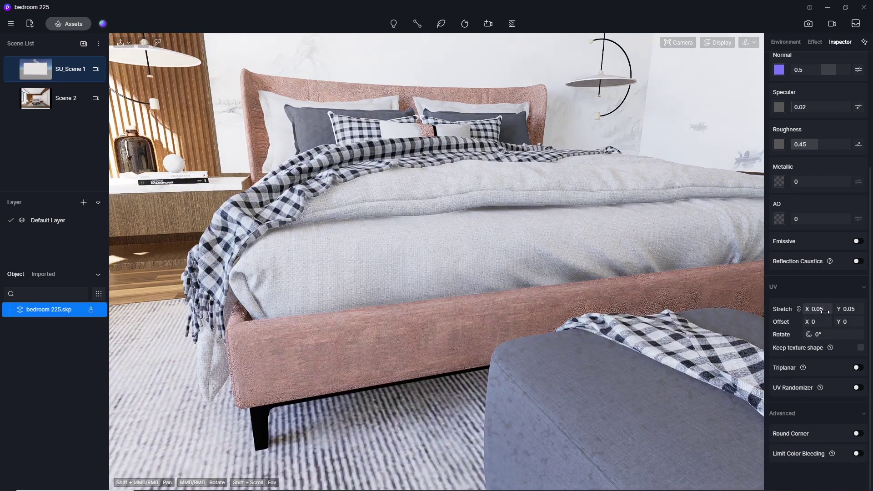
# Re-commit the bed frame's leather texture stretch at 0.05 on both axes
pyautogui.moveTo(387, 339); pyautogui.dragTo(545, 278, button='right')
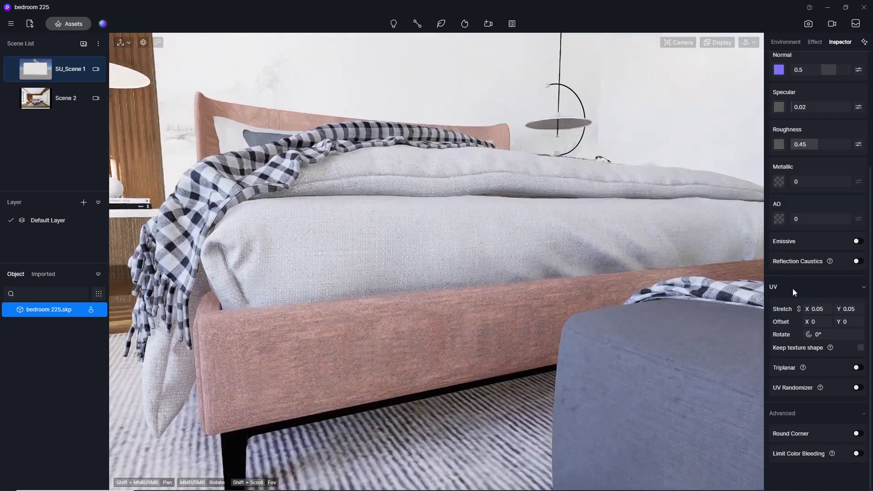
pyautogui.click(825, 308)
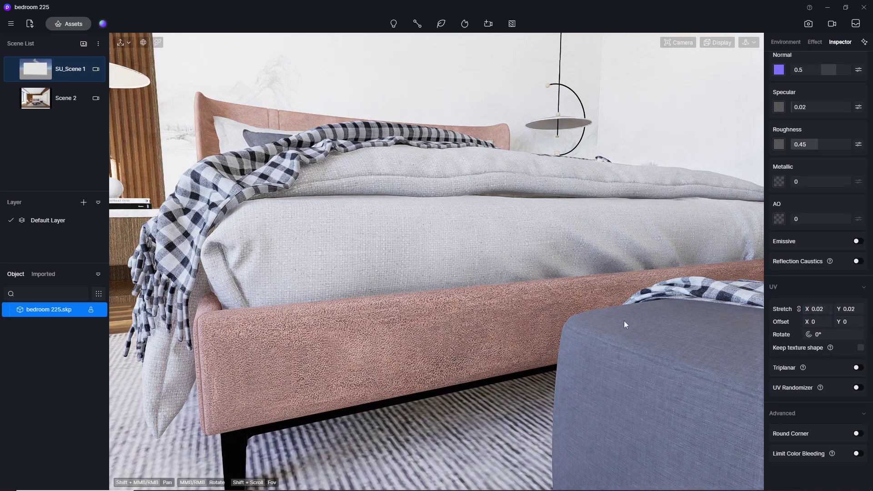
pyautogui.moveTo(237, 317); pyautogui.dragTo(179, 248, button='right')
pyautogui.moveTo(427, 200); pyautogui.dragTo(546, 179, button='right')
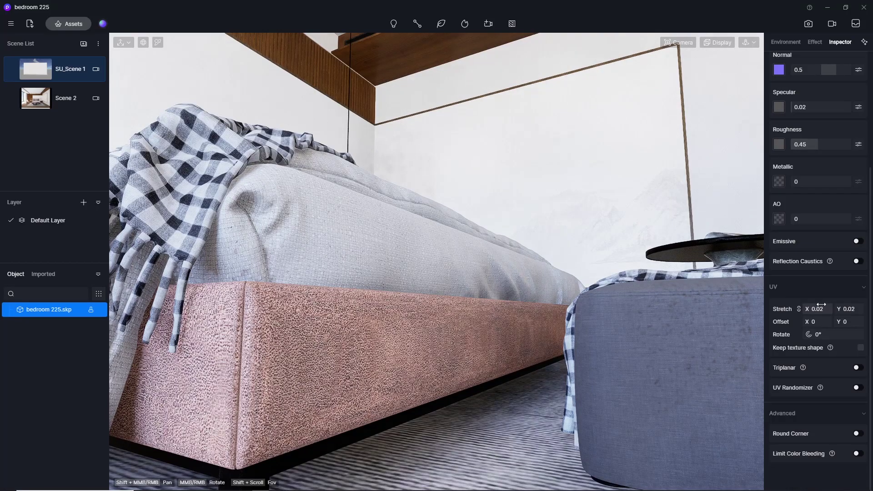
pyautogui.press('Return')
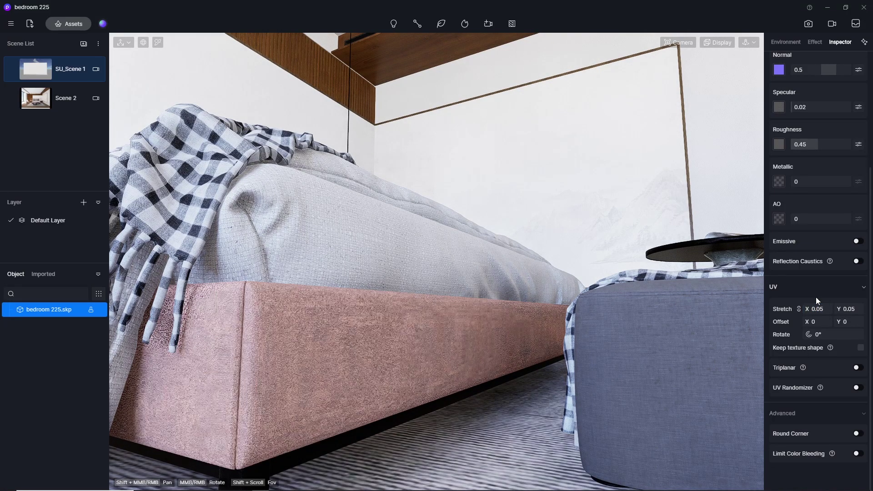
# Orbit and zoom around the bed and ottoman to check the finer leather grain
pyautogui.scroll(5, 275, 343)
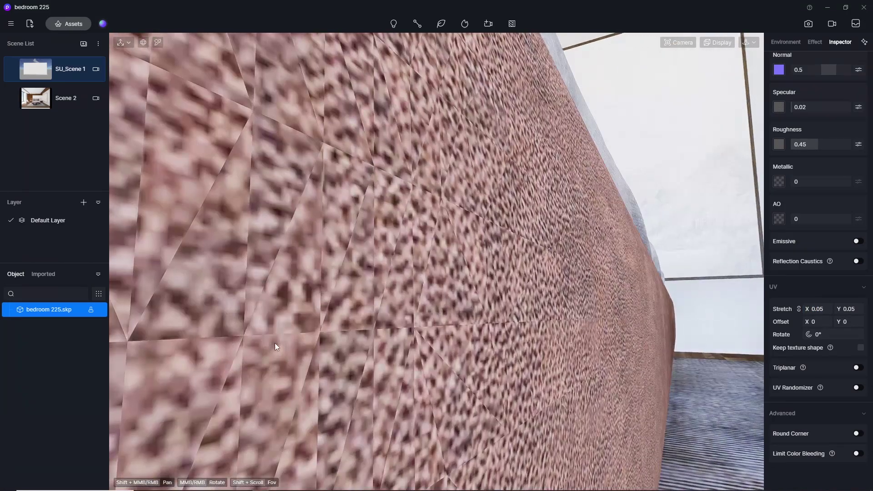
pyautogui.scroll(-5, 274, 343)
pyautogui.scroll(-4, 244, 343)
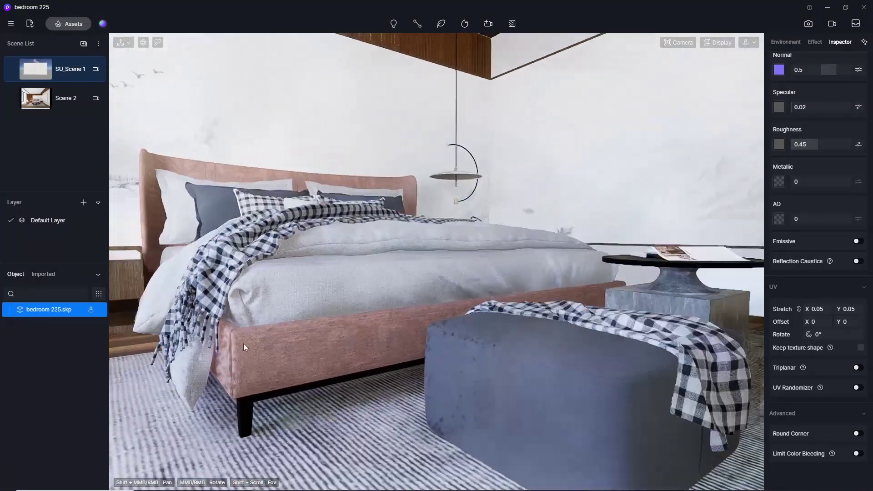
pyautogui.moveTo(243, 343); pyautogui.dragTo(116, 402, button='middle')
pyautogui.scroll(-1, 282, 322)
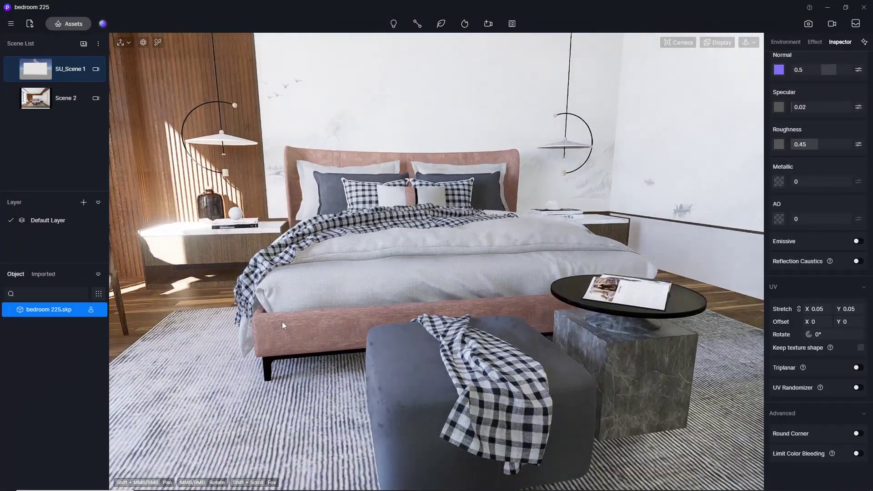
pyautogui.scroll(2, 319, 200)
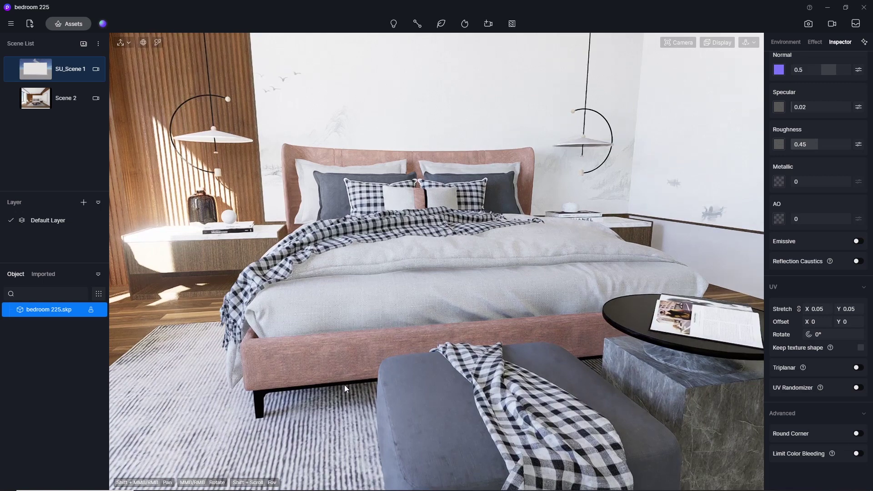
pyautogui.moveTo(345, 386); pyautogui.dragTo(552, 306, button='middle')
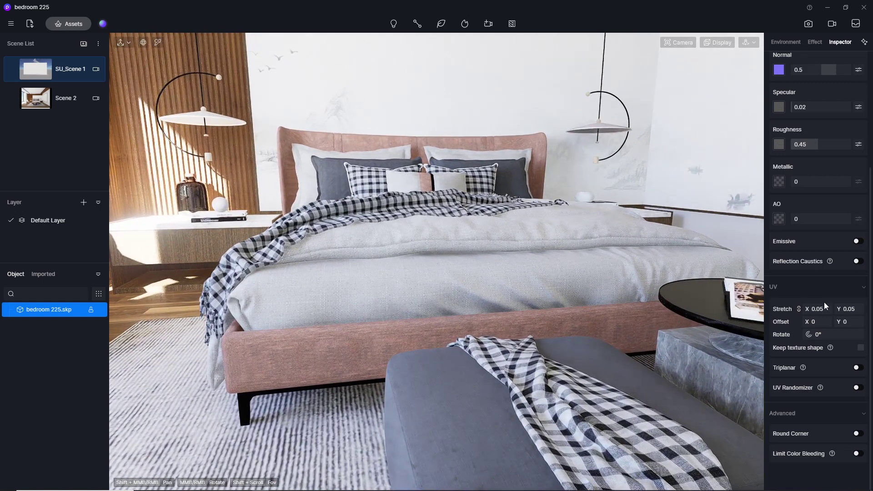
pyautogui.click(71, 24)
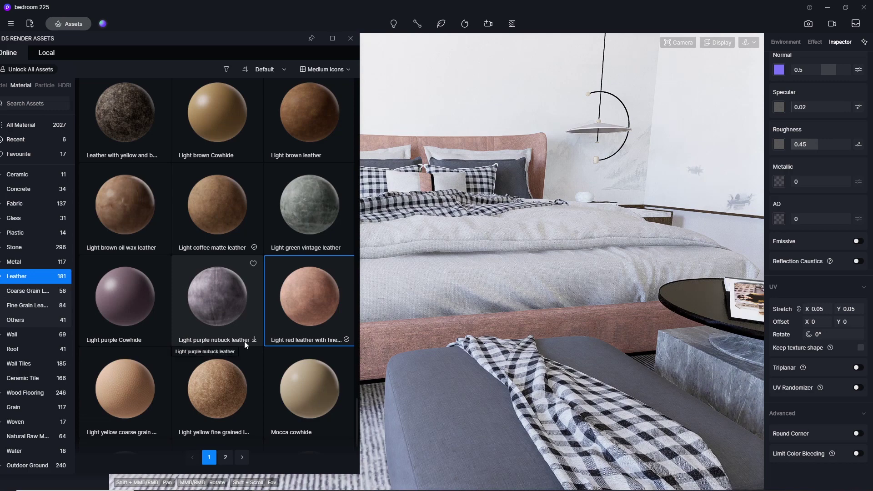
pyautogui.scroll(10, 244, 341)
pyautogui.scroll(5, 244, 341)
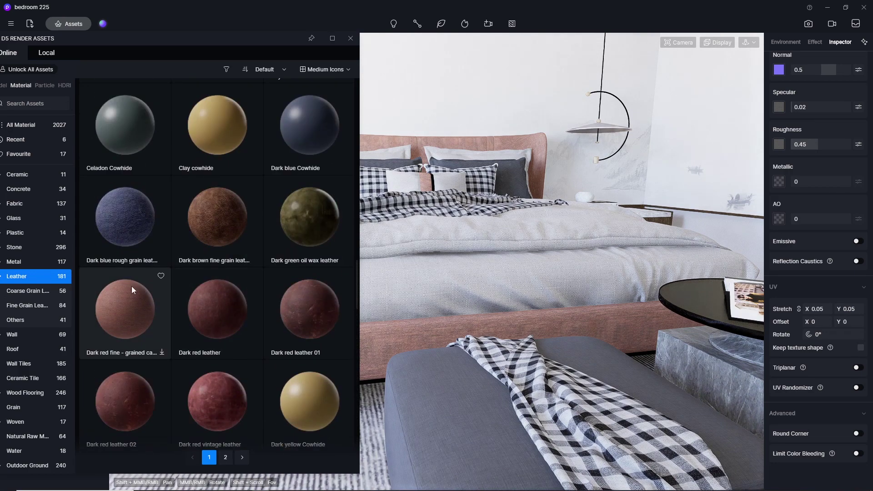
pyautogui.scroll(5, 215, 285)
pyautogui.scroll(3, 215, 285)
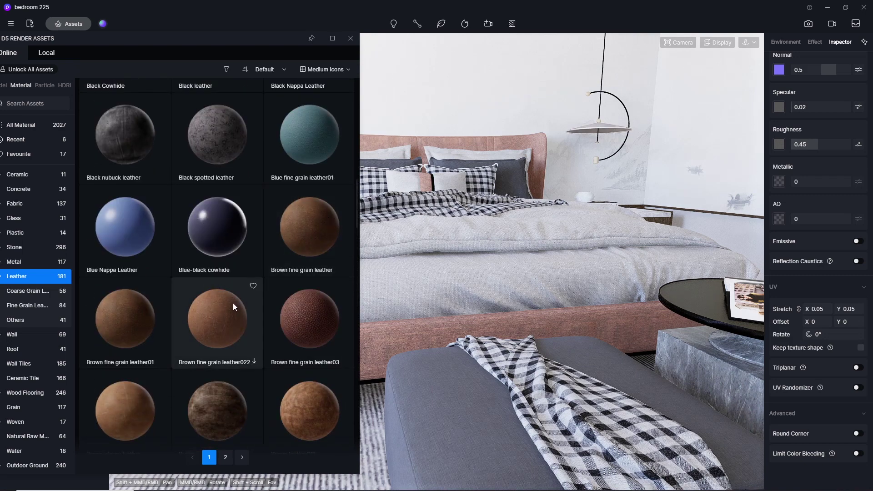
pyautogui.scroll(2, 233, 303)
pyautogui.scroll(-10, 233, 303)
pyautogui.scroll(2, 233, 303)
pyautogui.scroll(-2, 232, 306)
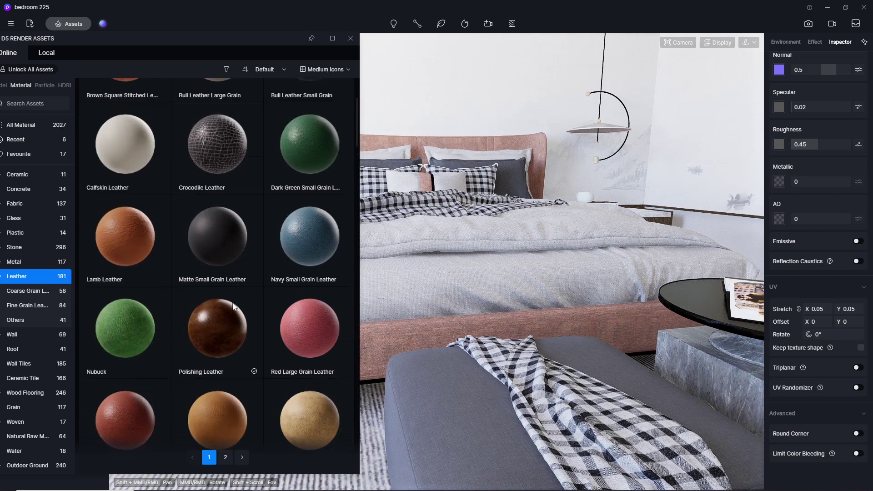
pyautogui.scroll(4, 233, 306)
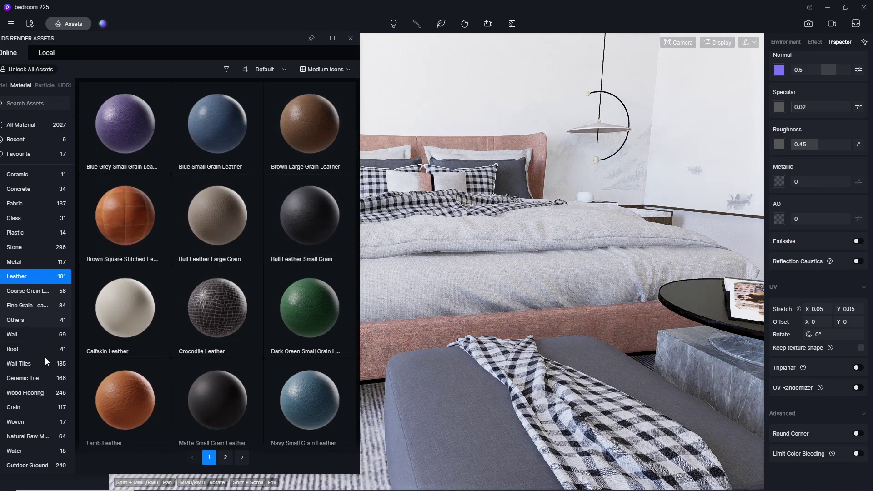
pyautogui.scroll(-10, 215, 297)
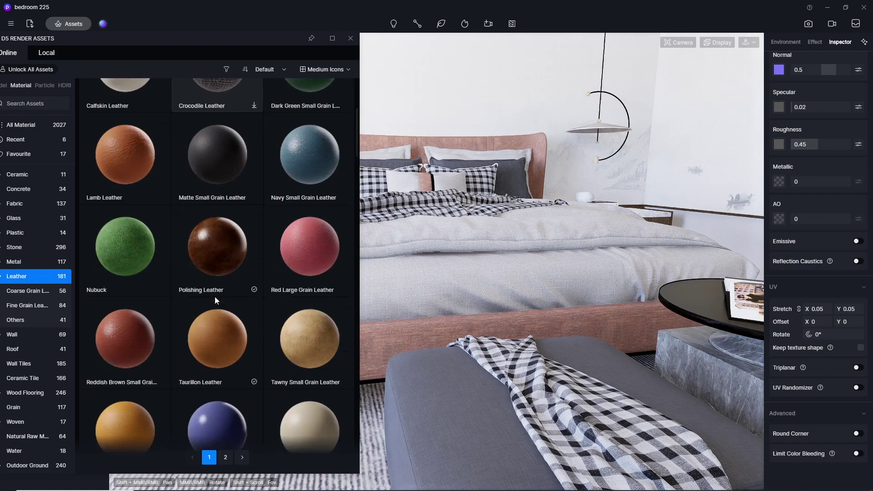
pyautogui.scroll(-5, 215, 297)
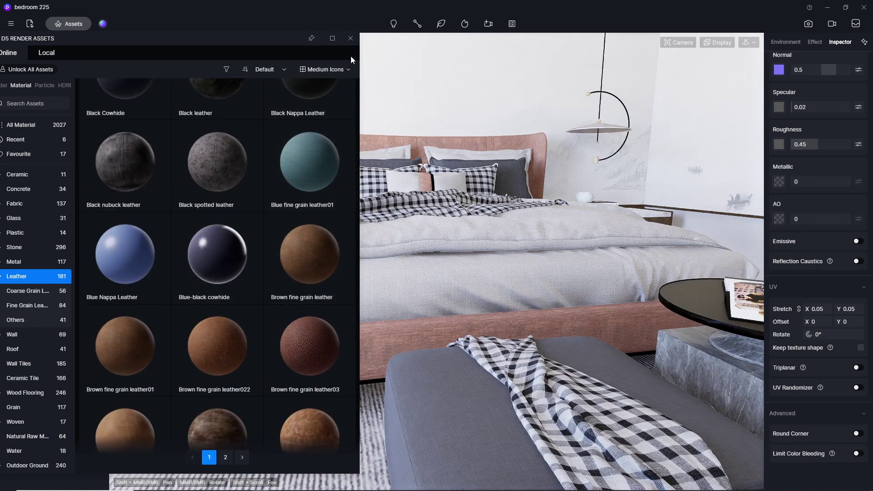
pyautogui.click(350, 38)
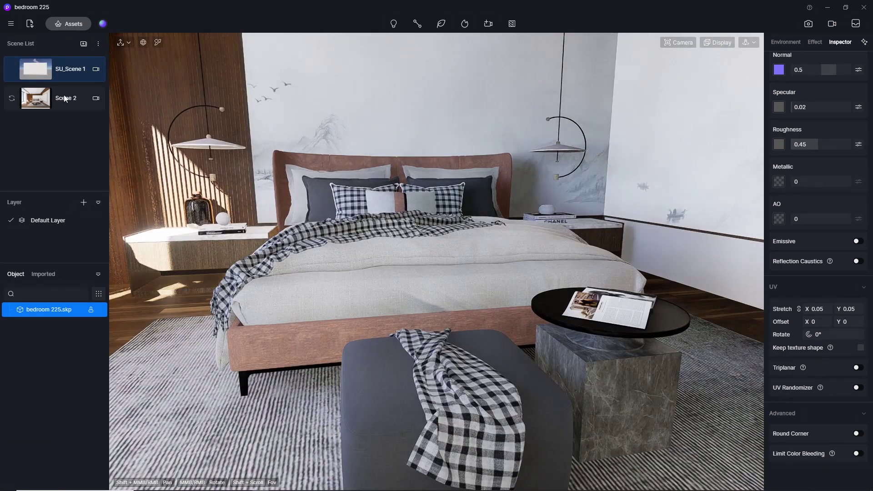
# Switch the camera back to the Scene 2 view from the Scene List
pyautogui.click(36, 102)
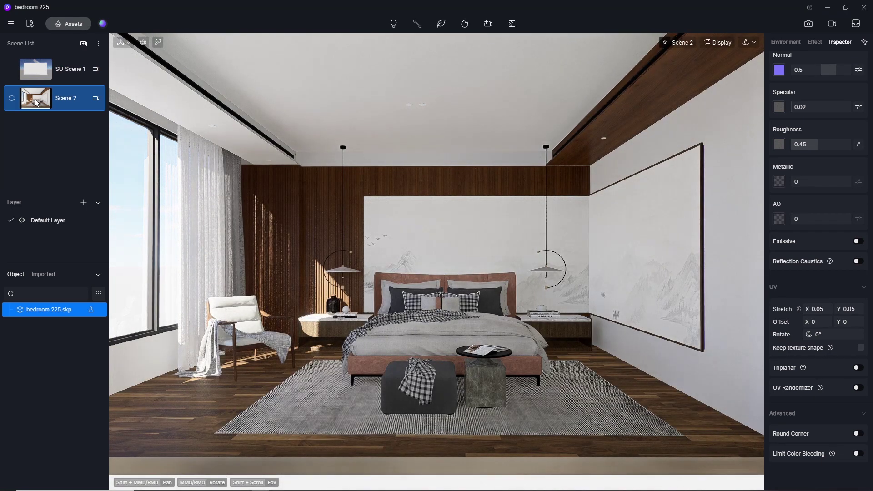
pyautogui.scroll(3, 321, 349)
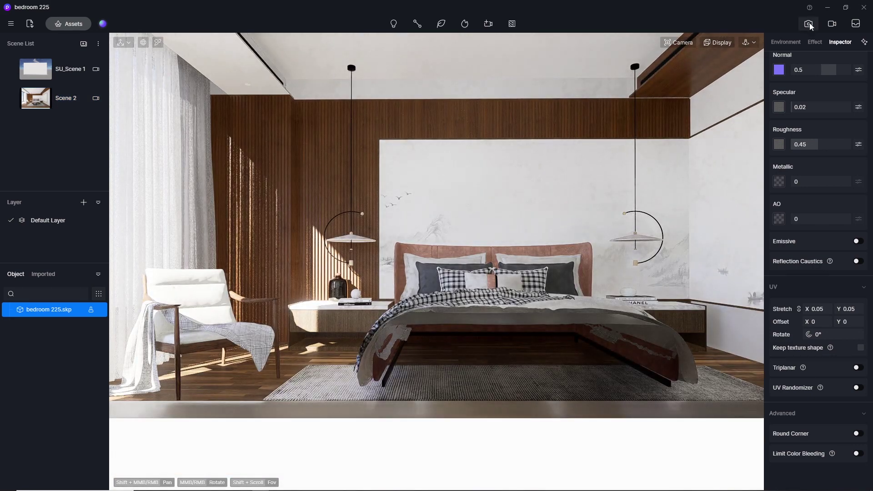
pyautogui.click(38, 105)
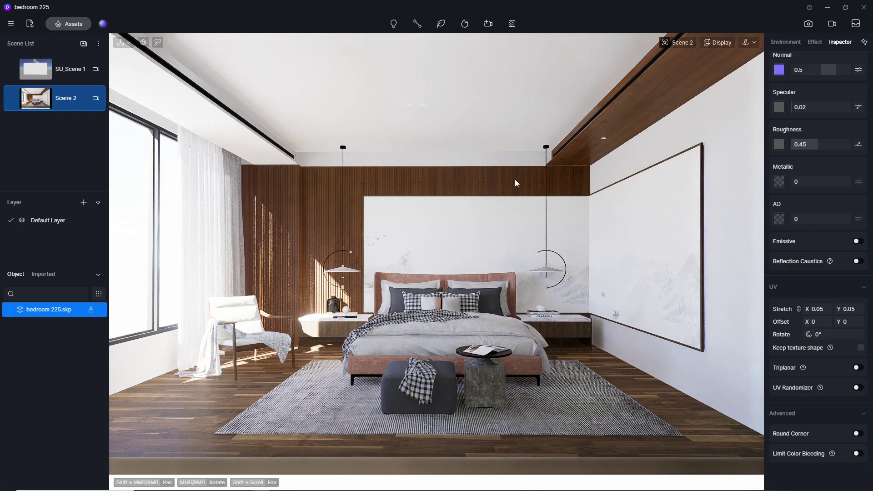
pyautogui.scroll(5, 363, 330)
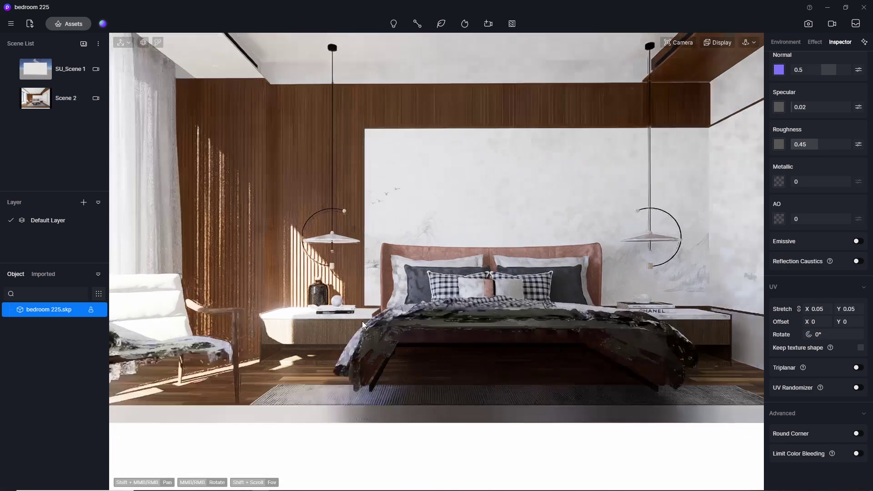
# Reset camera clipping to 0 and move in close on the pink headboard and pillows
pyautogui.click(691, 43)
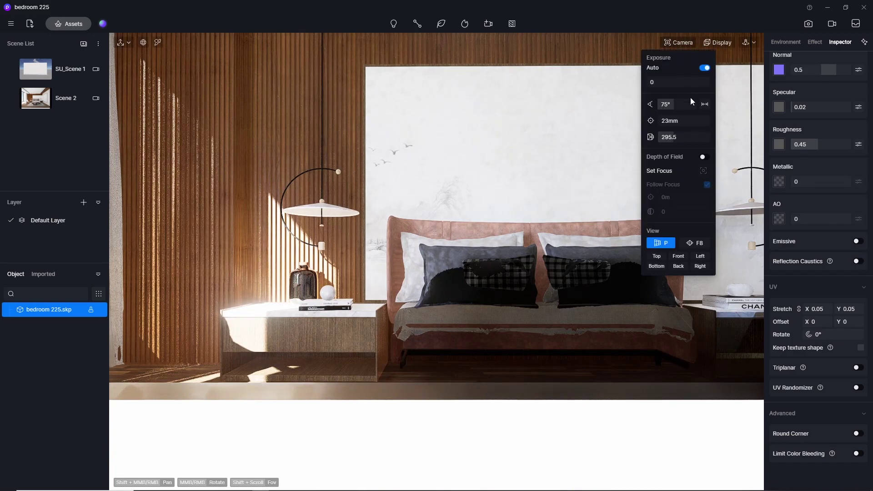
pyautogui.moveTo(680, 141); pyautogui.dragTo(609, 143)
pyautogui.scroll(3, 345, 320)
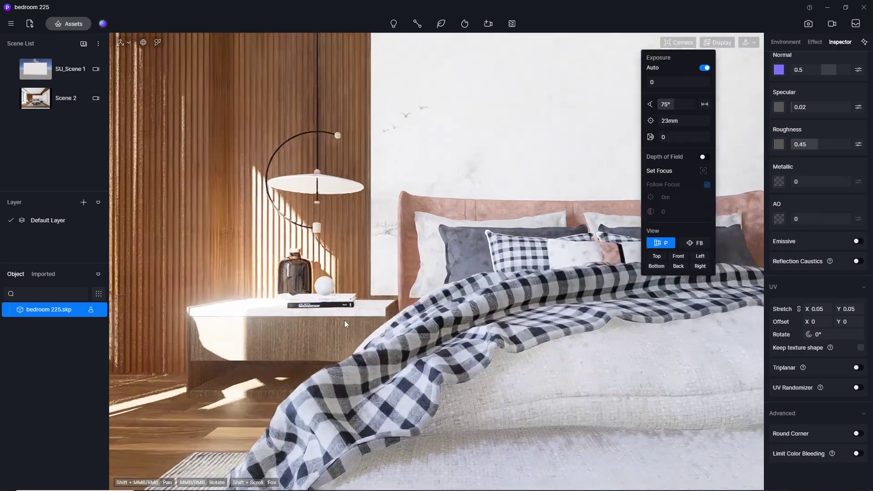
pyautogui.moveTo(345, 320); pyautogui.dragTo(623, 427, button='middle')
pyautogui.scroll(7, 449, 216)
pyautogui.moveTo(430, 177); pyautogui.dragTo(240, 261, button='middle')
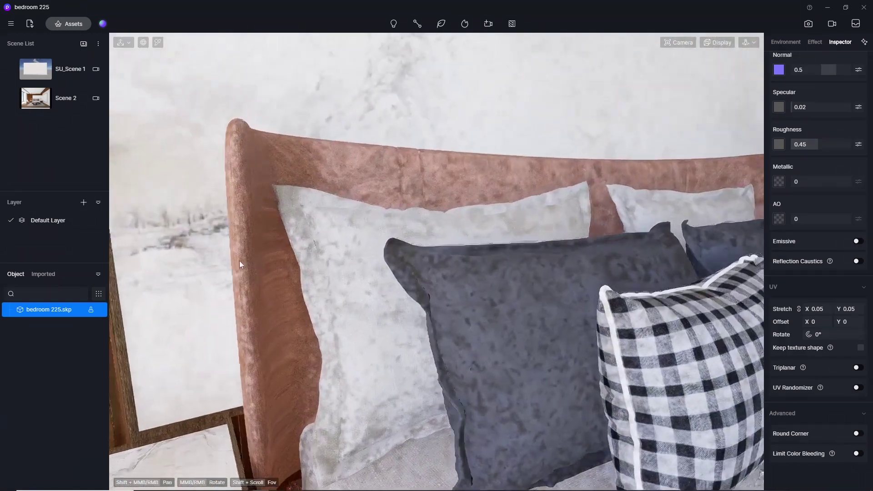
# Pick the headboard's leather material and set its UV stretch to 3 on both axes
pyautogui.click(158, 42)
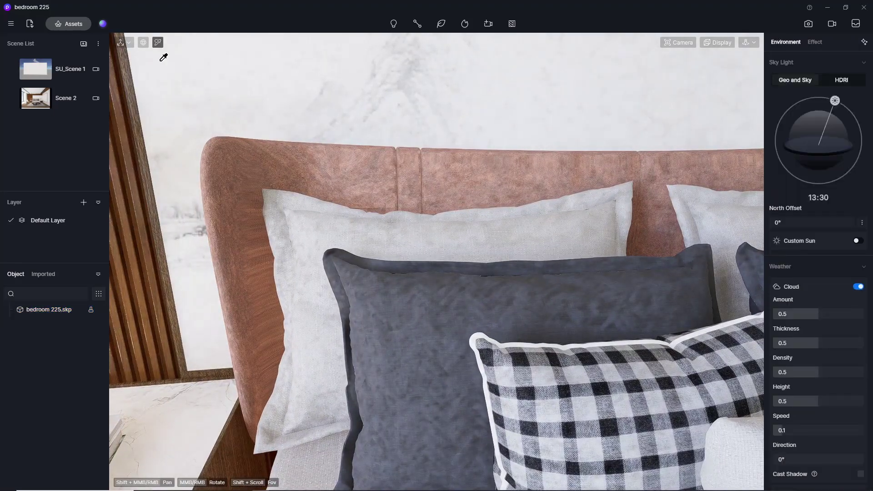
pyautogui.click(227, 160)
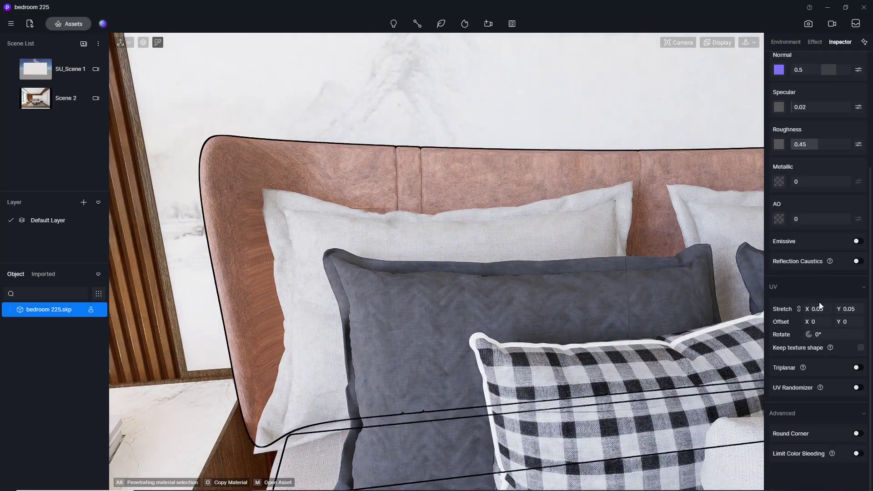
pyautogui.click(828, 308)
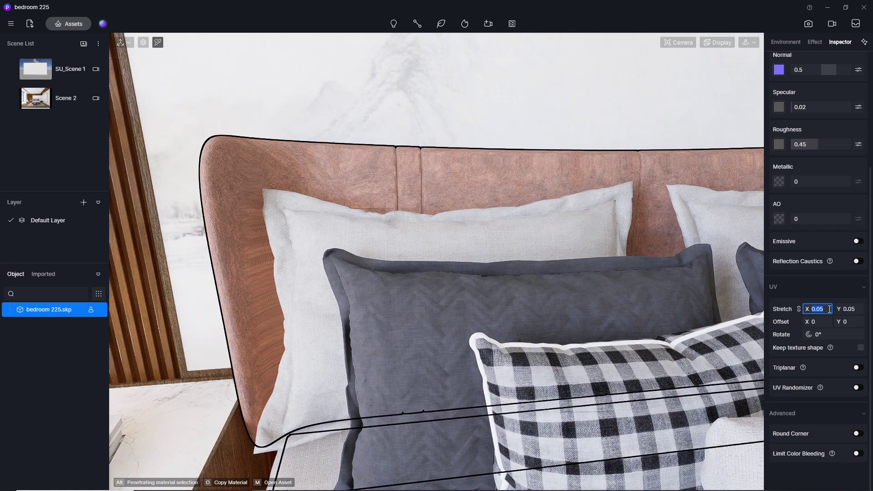
pyautogui.write('1')
pyautogui.press('Return')
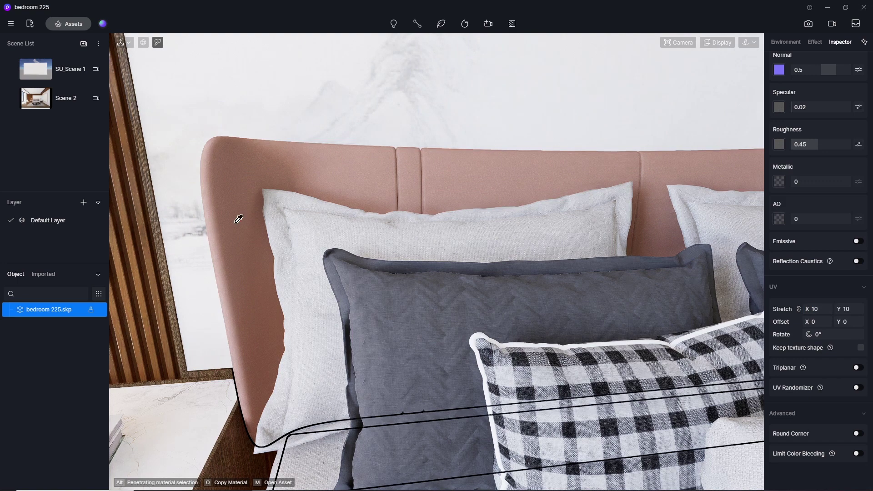
pyautogui.scroll(3, 388, 177)
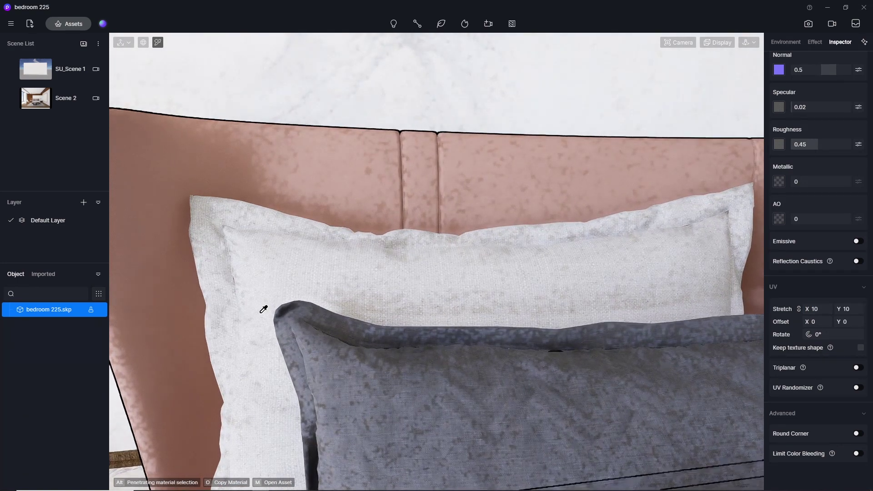
pyautogui.moveTo(265, 308); pyautogui.dragTo(289, 272, button='middle')
pyautogui.moveTo(290, 272); pyautogui.dragTo(469, 218, button='right')
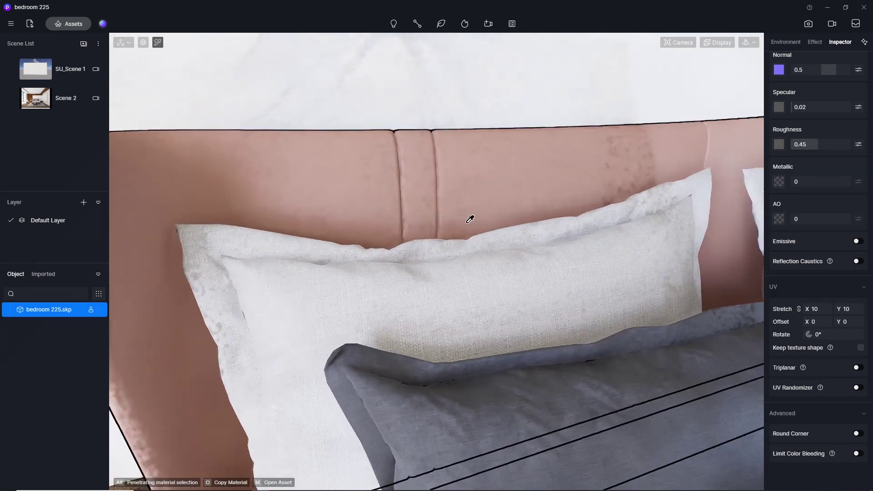
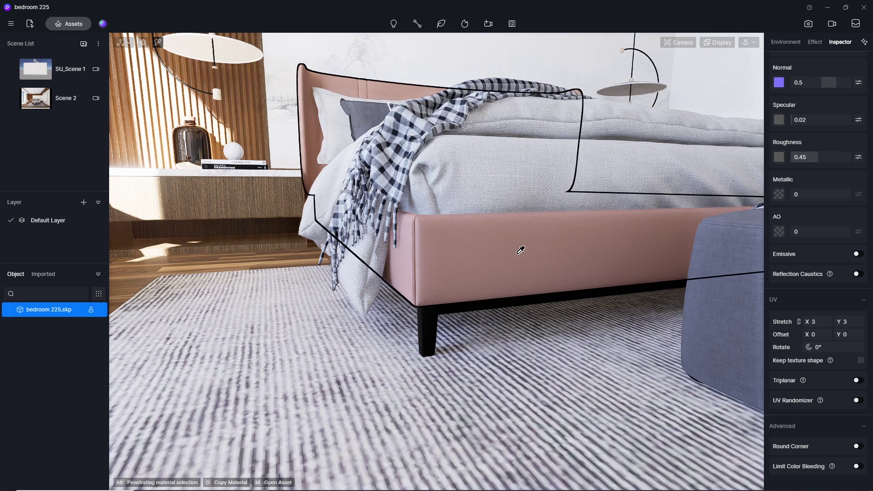
# Pick the pink bed-base fabric and set its specular to 0.5 and roughness to 0.3
pyautogui.scroll(5, 521, 250)
pyautogui.click(682, 263)
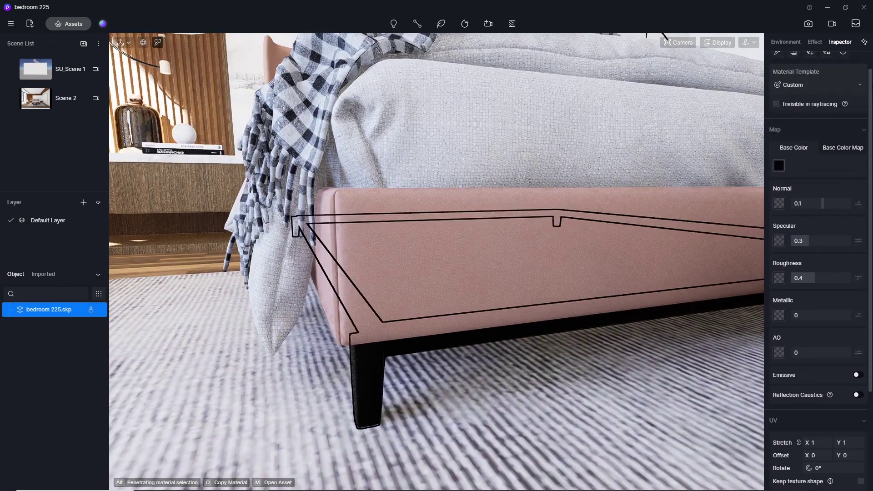
pyautogui.click(812, 245)
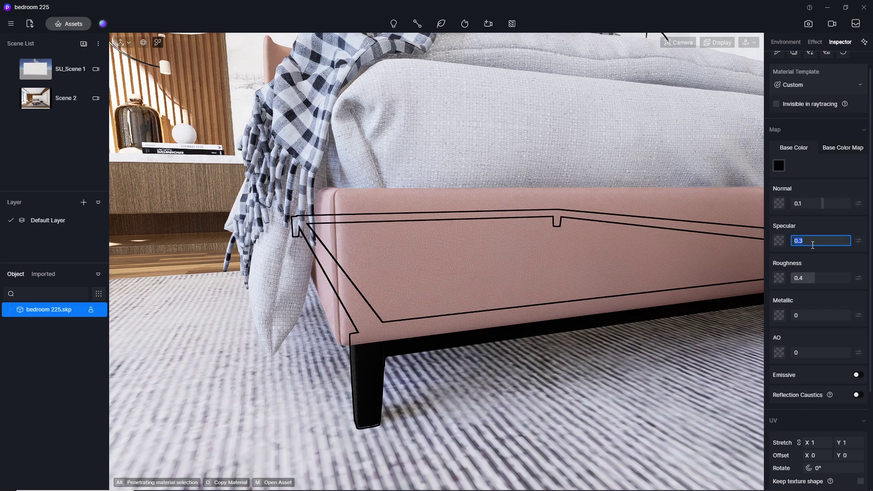
pyautogui.write('0.5')
pyautogui.press('Return')
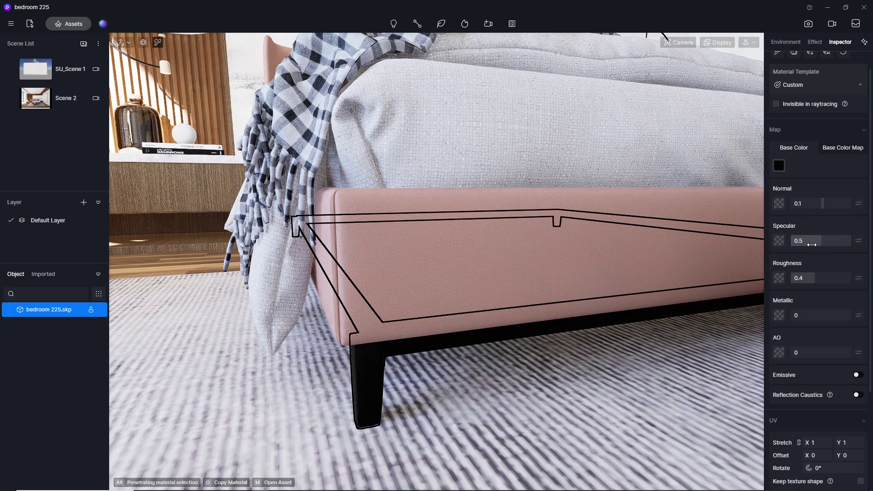
pyautogui.click(825, 276)
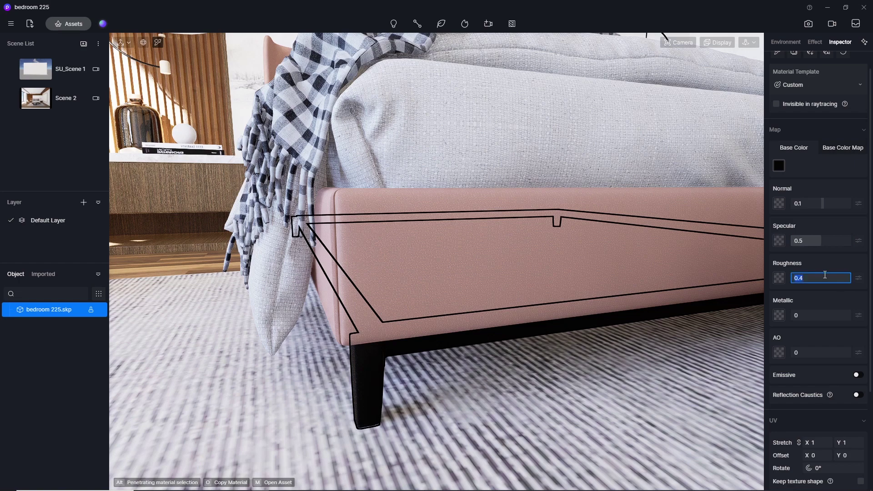
pyautogui.write('0.3')
pyautogui.press('Return')
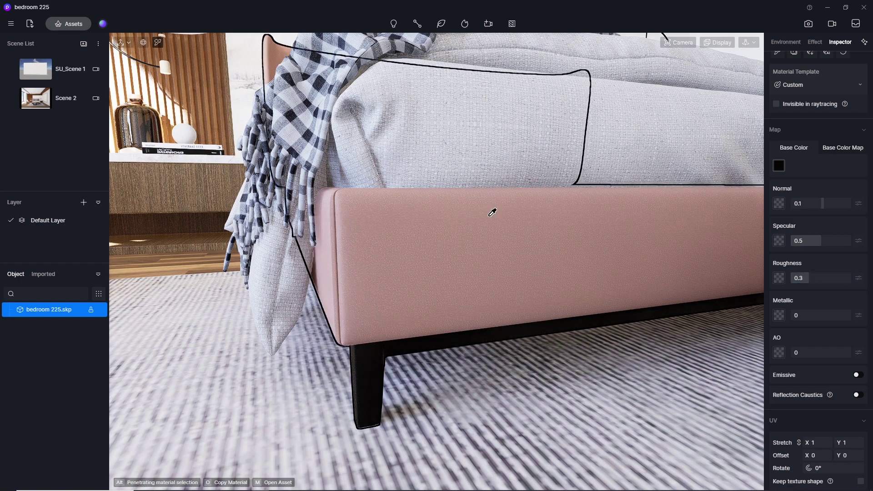
# Orbit out to see the whole bed and bring up the material asset library
pyautogui.moveTo(493, 210); pyautogui.dragTo(489, 290, button='middle')
pyautogui.scroll(-8, 489, 289)
pyautogui.scroll(5, 365, 245)
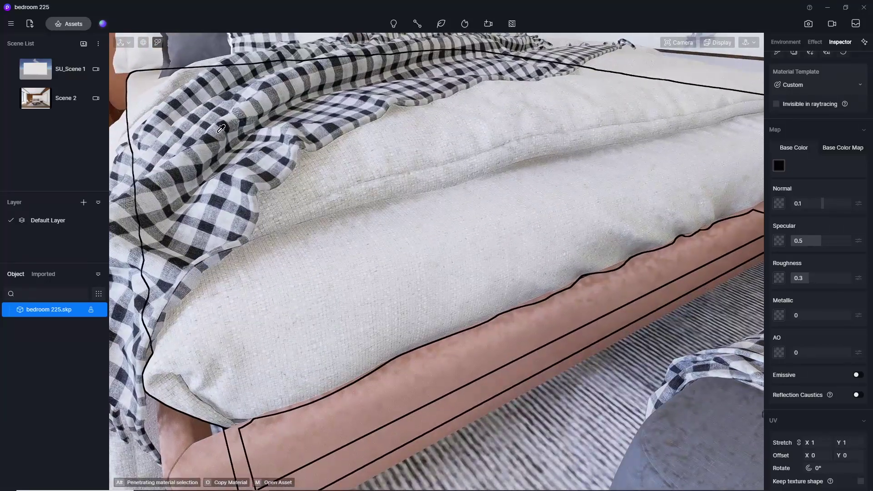
pyautogui.click(78, 26)
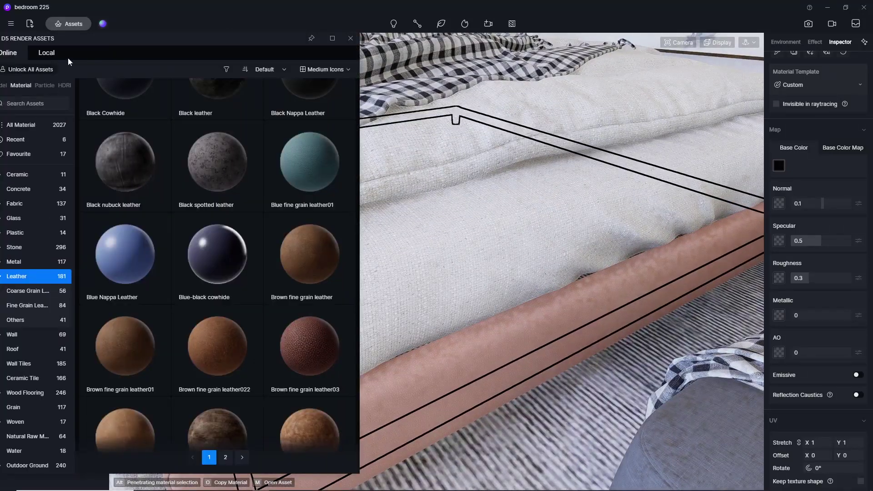
# Apply White Linen from the Favourite materials to the white bedding, trying stretch 30 then 50
pyautogui.moveTo(81, 40); pyautogui.dragTo(493, 61)
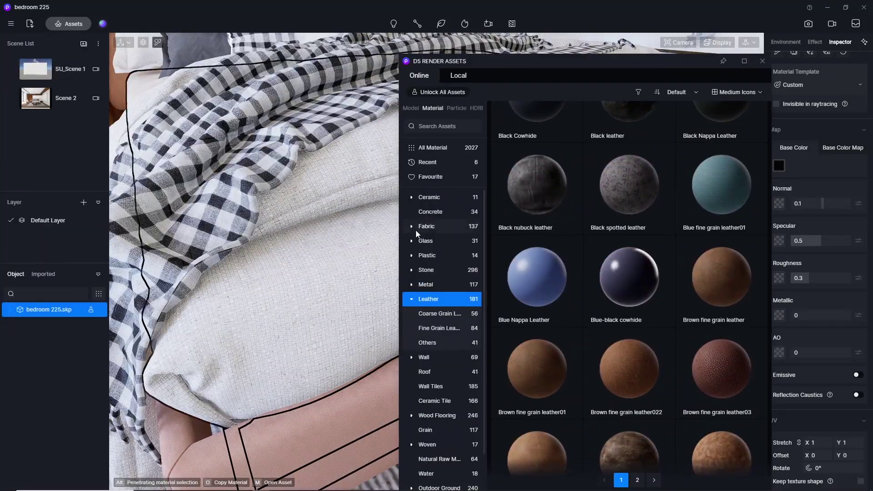
pyautogui.click(439, 230)
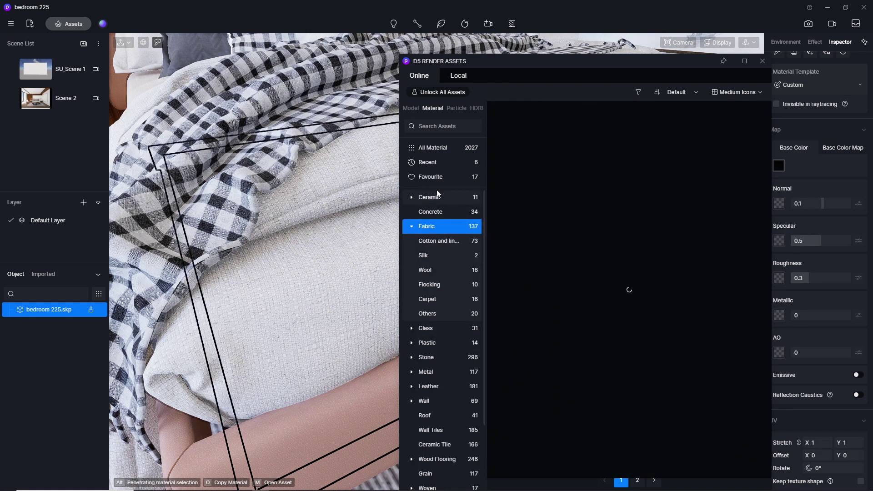
pyautogui.click(444, 179)
pyautogui.scroll(-5, 577, 254)
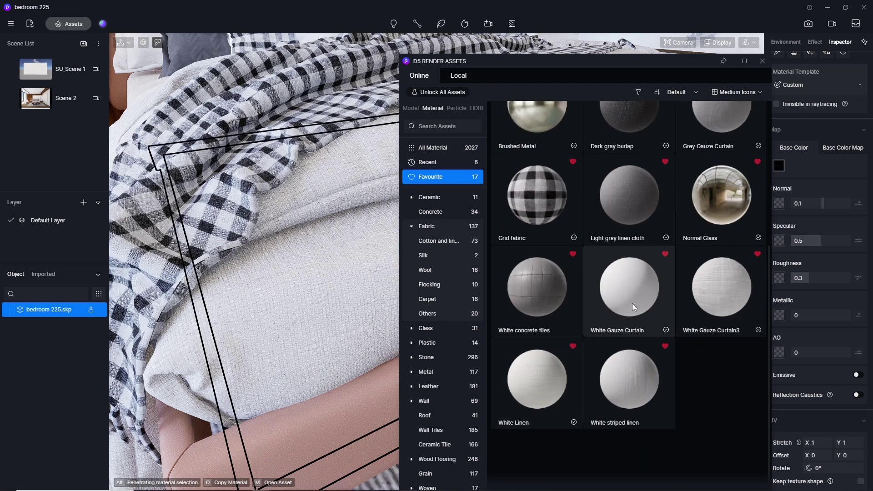
pyautogui.click(553, 391)
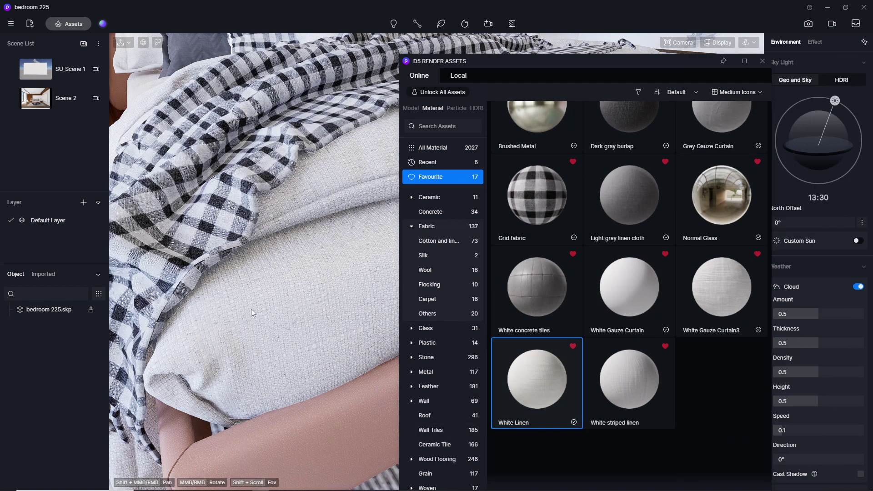
pyautogui.click(348, 284)
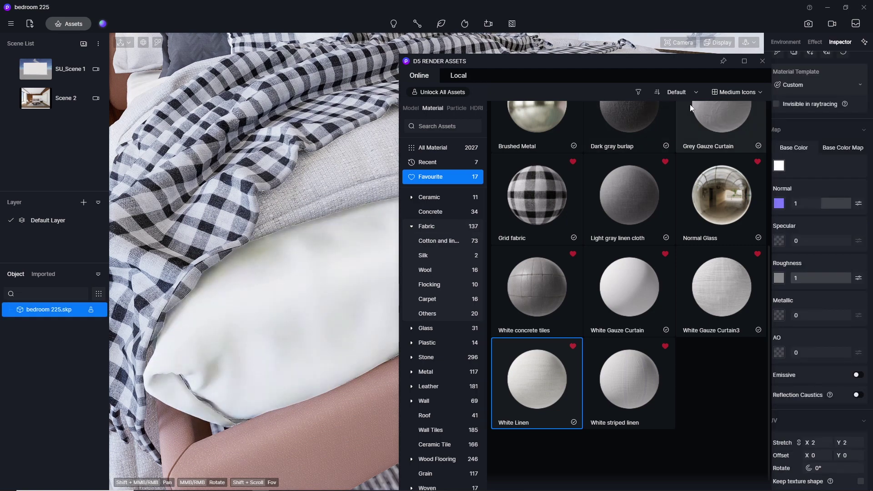
pyautogui.click(762, 62)
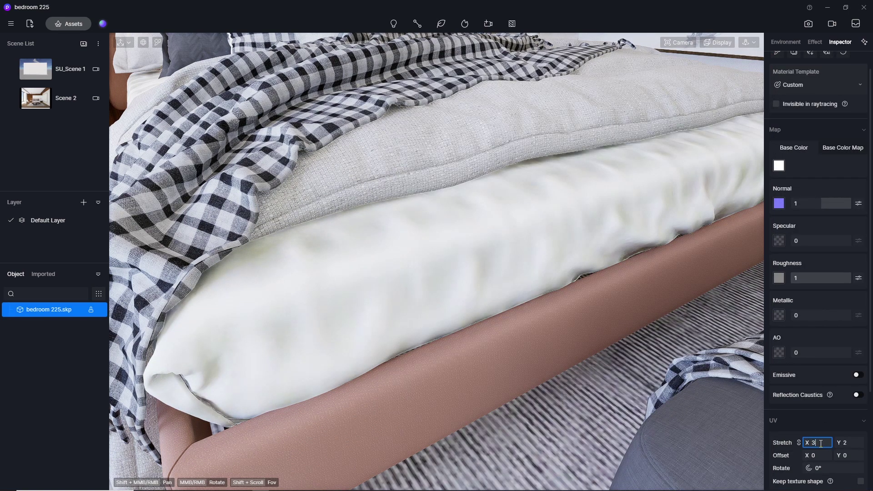
pyautogui.press('Return')
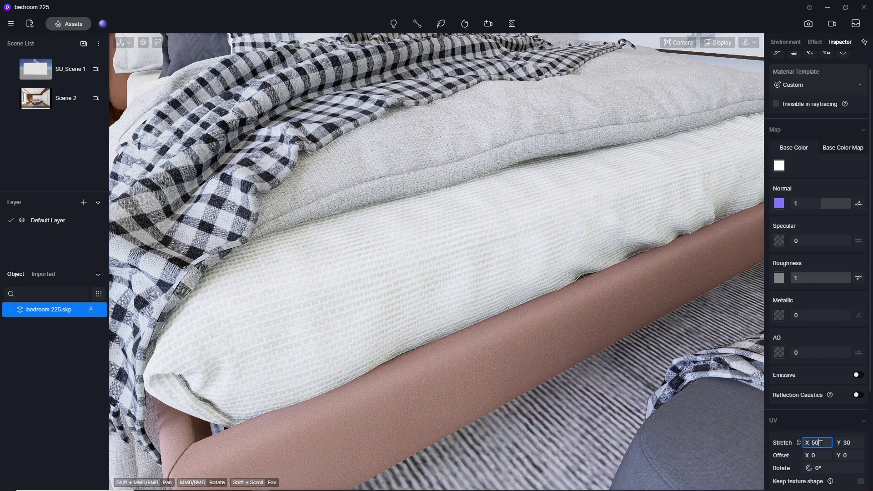
pyautogui.press('Return')
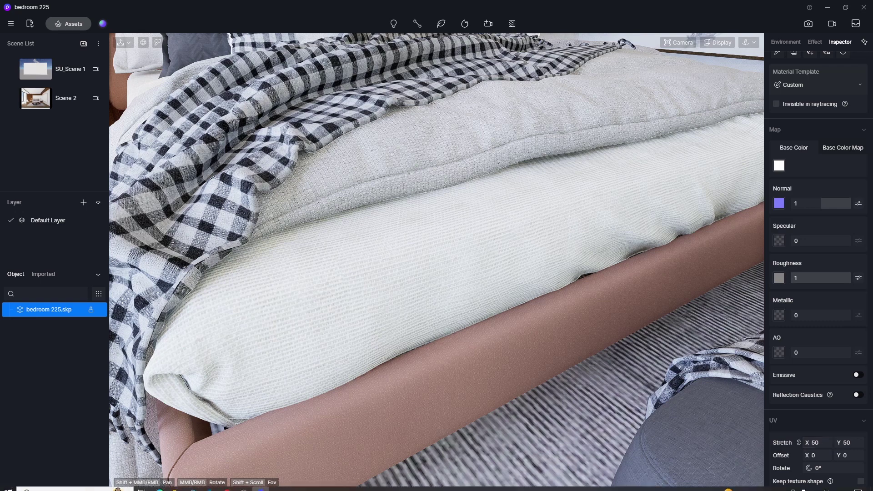
pyautogui.scroll(-4, 546, 344)
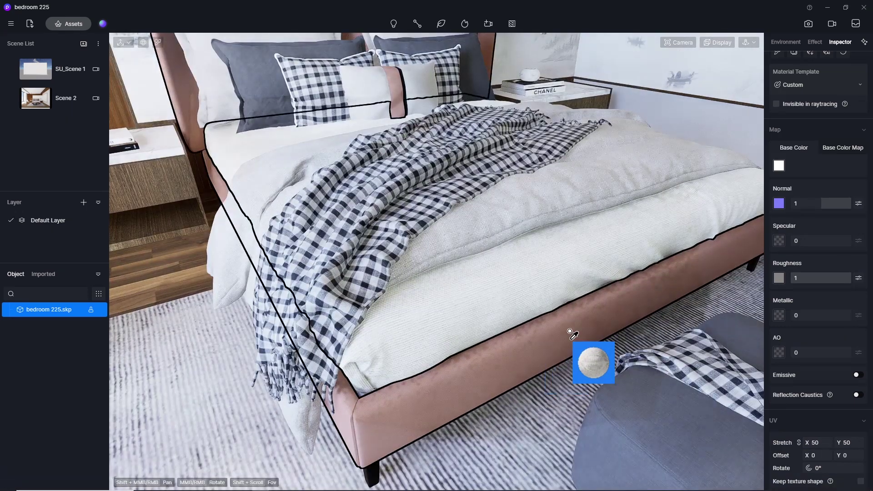
pyautogui.press('Escape')
# Drag White Linen from the floating asset library onto the bedding on the bed
pyautogui.click(62, 25)
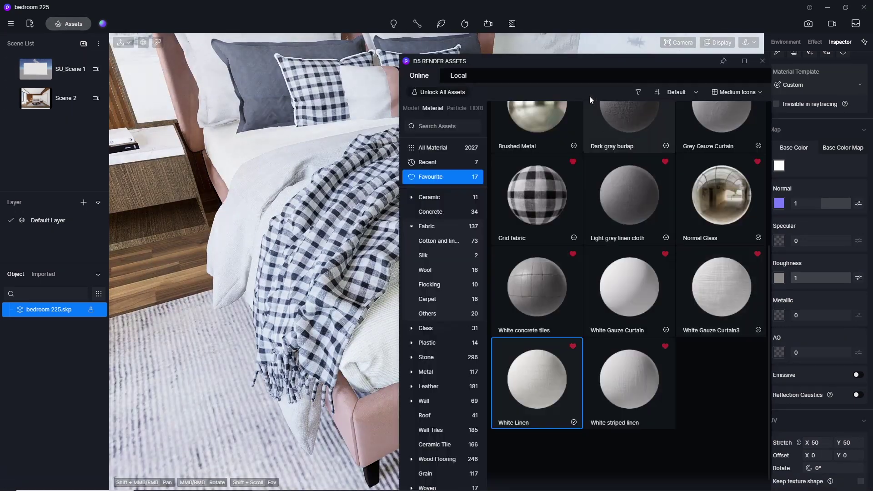
pyautogui.moveTo(586, 58); pyautogui.dragTo(721, 62)
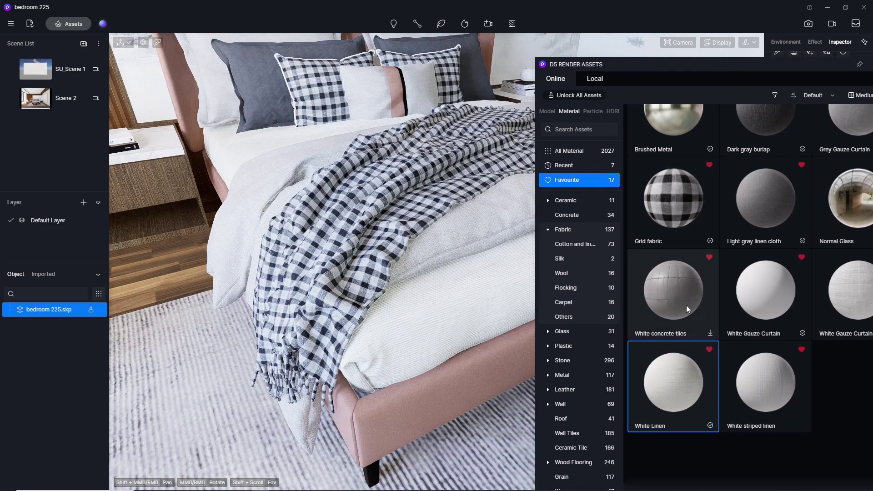
pyautogui.click(669, 411)
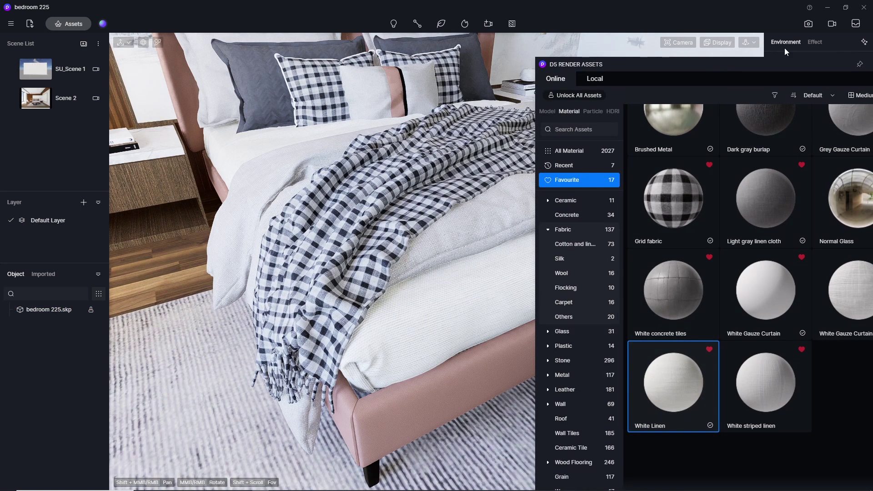
pyautogui.moveTo(767, 65); pyautogui.dragTo(540, 70)
pyautogui.moveTo(703, 67)
pyautogui.mouseDown()
pyautogui.moveTo(667, 69)
pyautogui.moveTo(818, 400)
pyautogui.moveTo(822, 327)
pyautogui.moveTo(488, 298)
pyautogui.mouseUp()
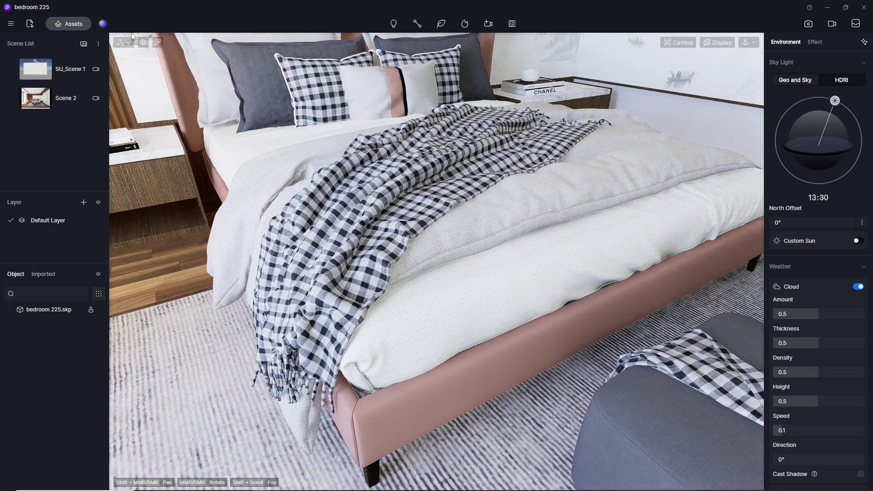
# Pick the white bedding's material and set its UV texture stretch to 70
pyautogui.click(157, 43)
pyautogui.click(515, 269)
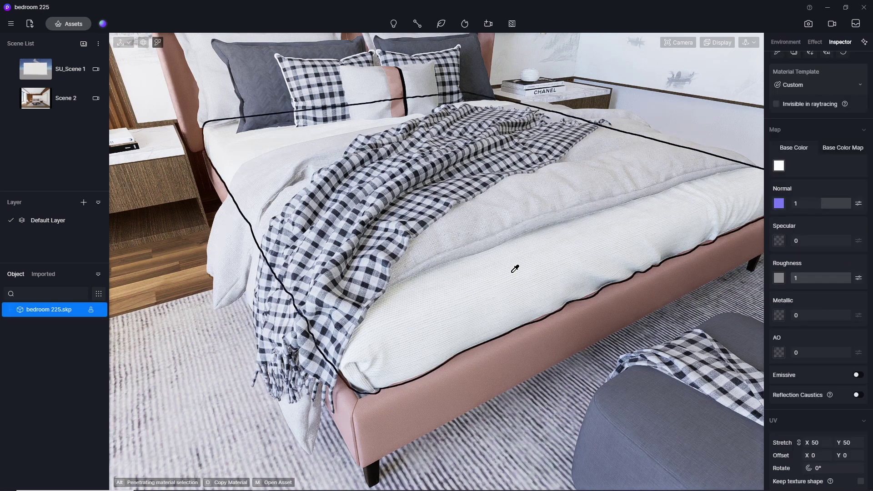
pyautogui.scroll(-3, 818, 295)
pyautogui.scroll(-2, 823, 327)
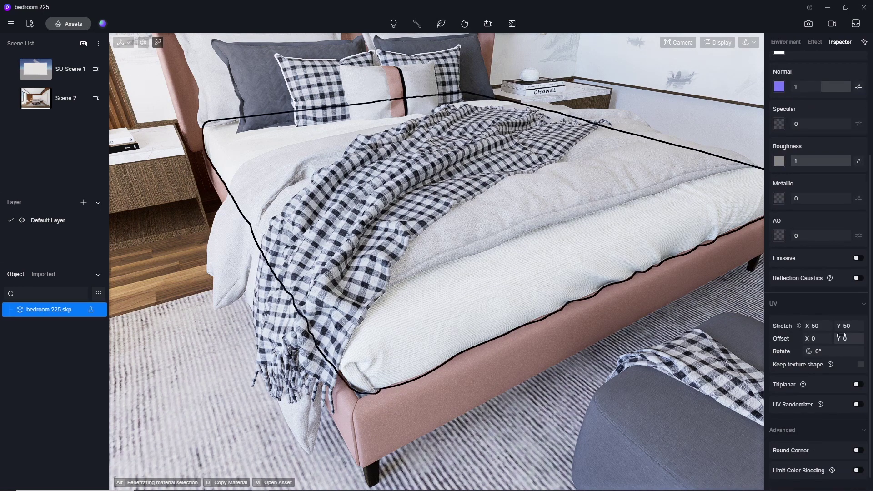
pyautogui.click(823, 325)
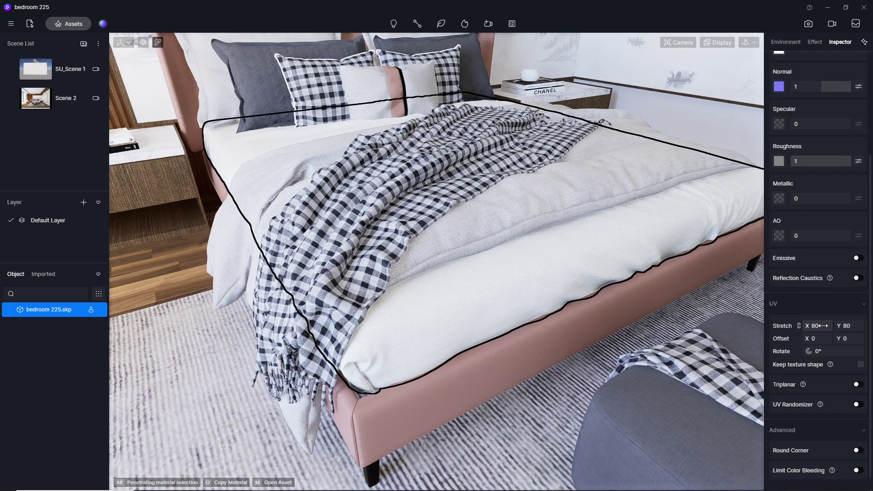
pyautogui.click(823, 325)
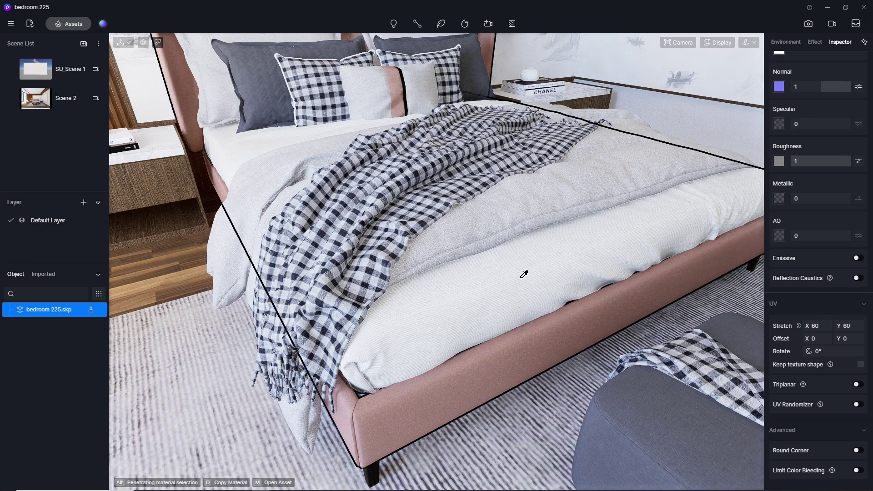
pyautogui.moveTo(523, 273); pyautogui.dragTo(568, 257, button='right')
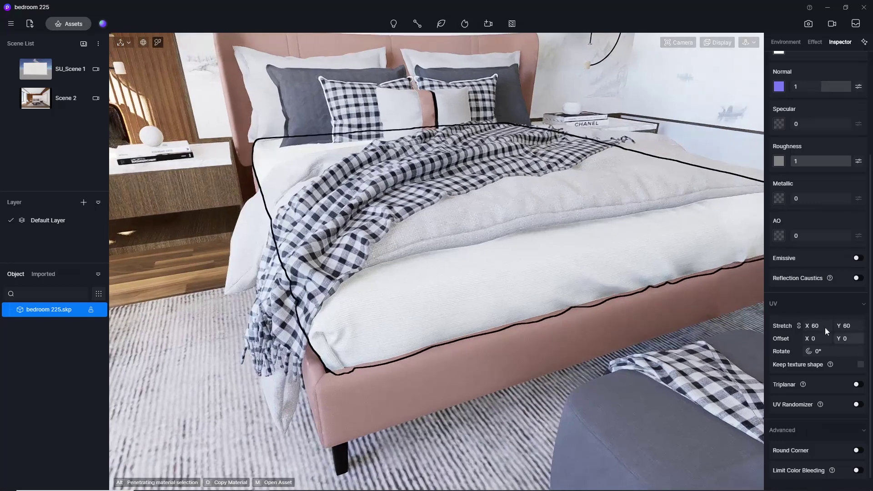
pyautogui.click(824, 326)
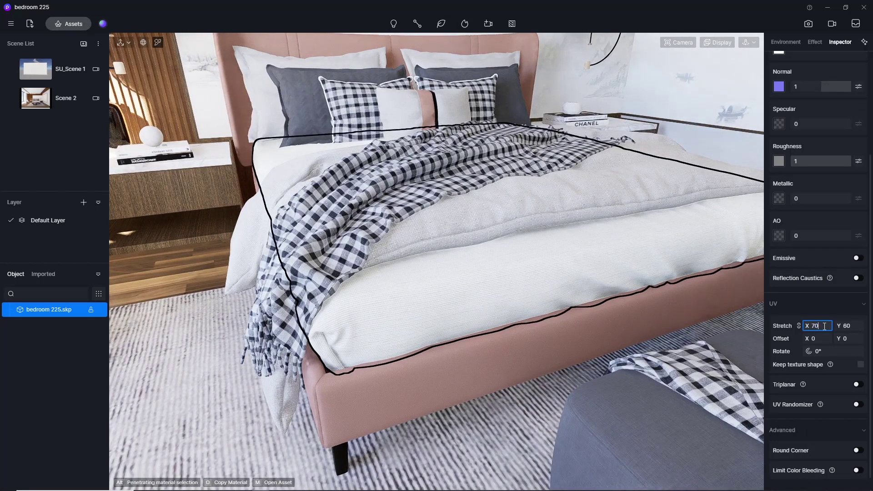
pyautogui.press('Return')
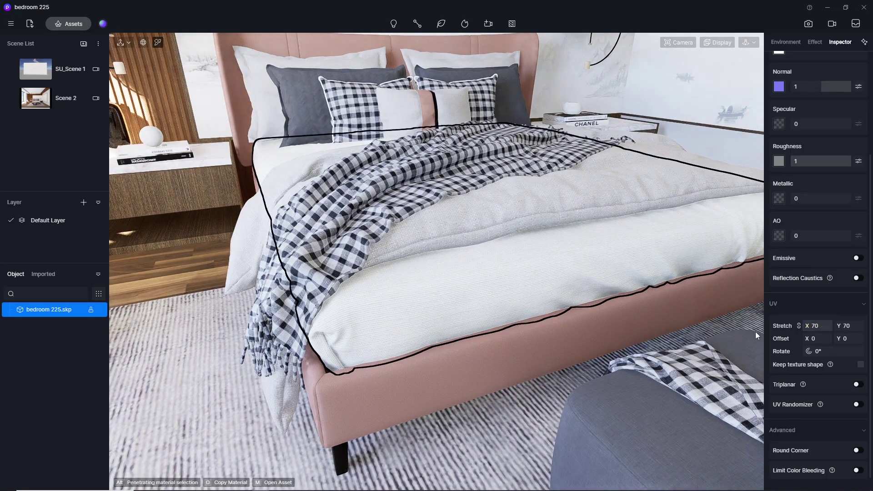
# Apply White Linen to another part of the bedding and stretch its texture to 80
pyautogui.click(69, 24)
pyautogui.moveTo(445, 71); pyautogui.dragTo(701, 77)
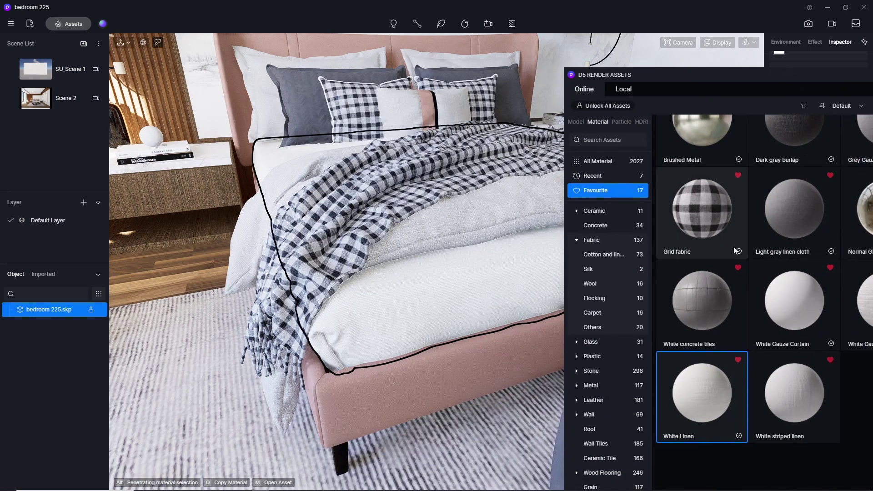
pyautogui.press('Escape')
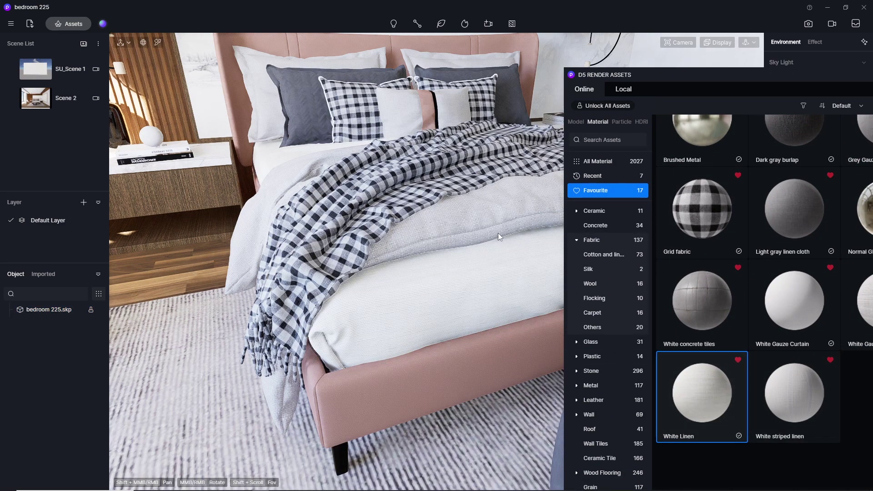
pyautogui.moveTo(499, 235); pyautogui.dragTo(508, 212)
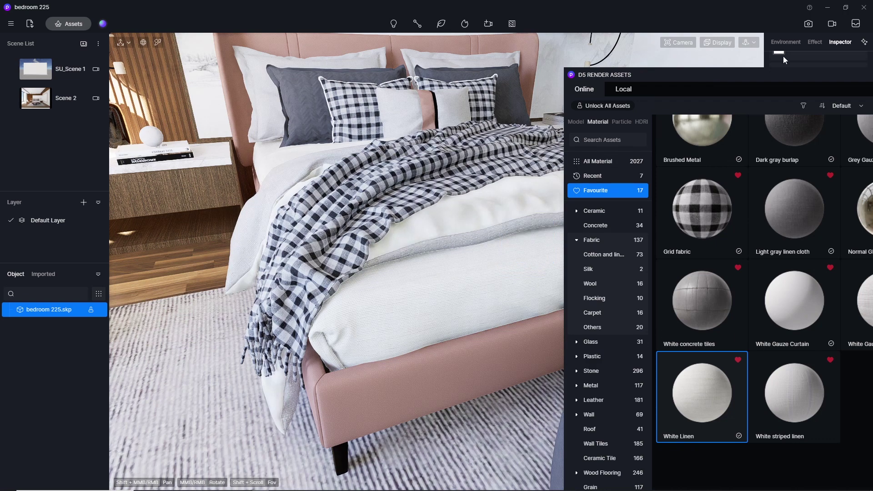
pyautogui.moveTo(768, 79); pyautogui.dragTo(680, 83)
pyautogui.click(839, 81)
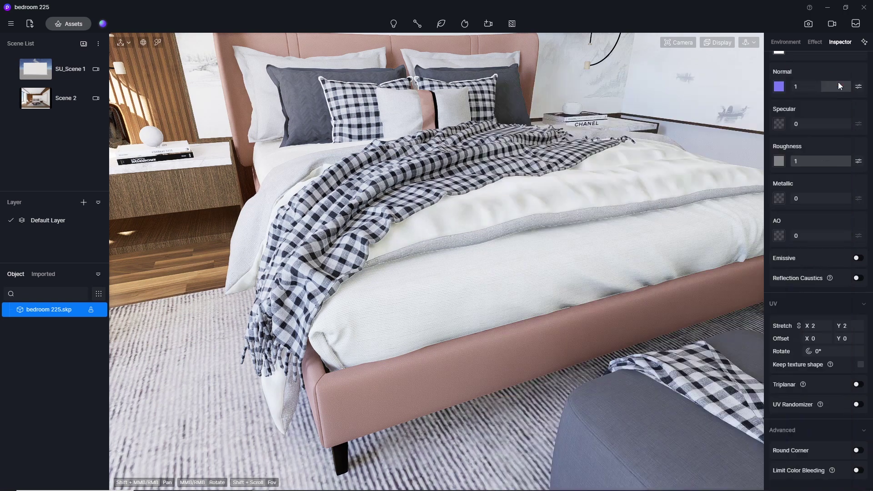
pyautogui.click(825, 326)
pyautogui.write('80')
pyautogui.press('Return')
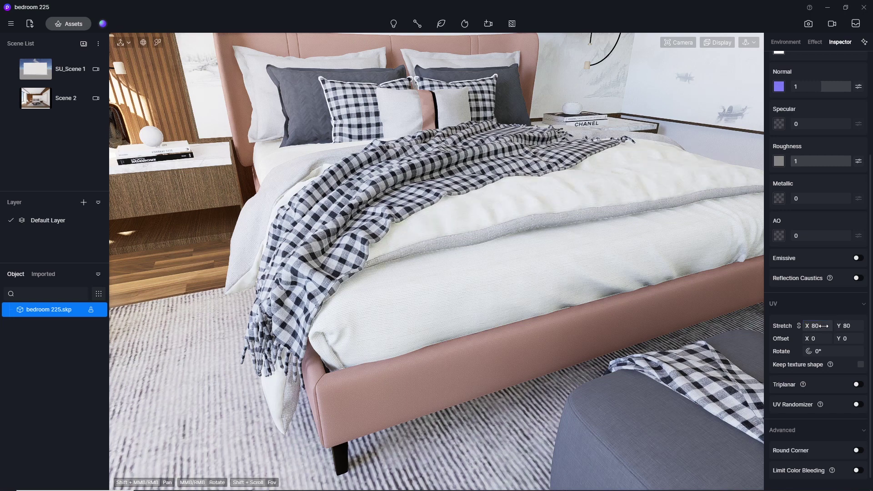
# Copy the duvet's White Linen material with the material picker for reuse
pyautogui.scroll(3, 538, 176)
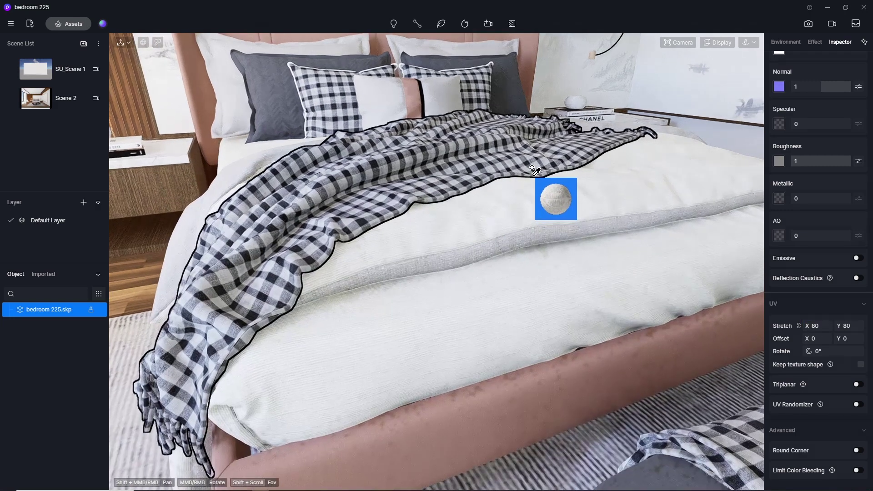
pyautogui.press('Escape')
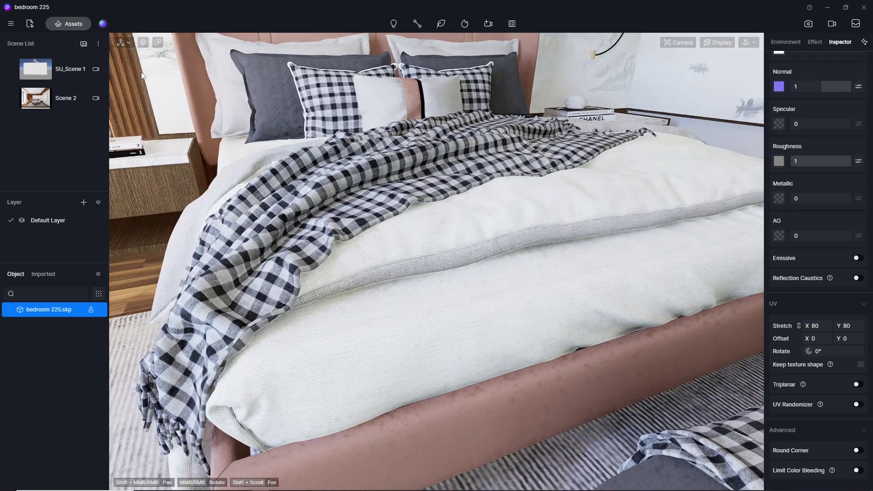
pyautogui.click(159, 43)
pyautogui.click(433, 345)
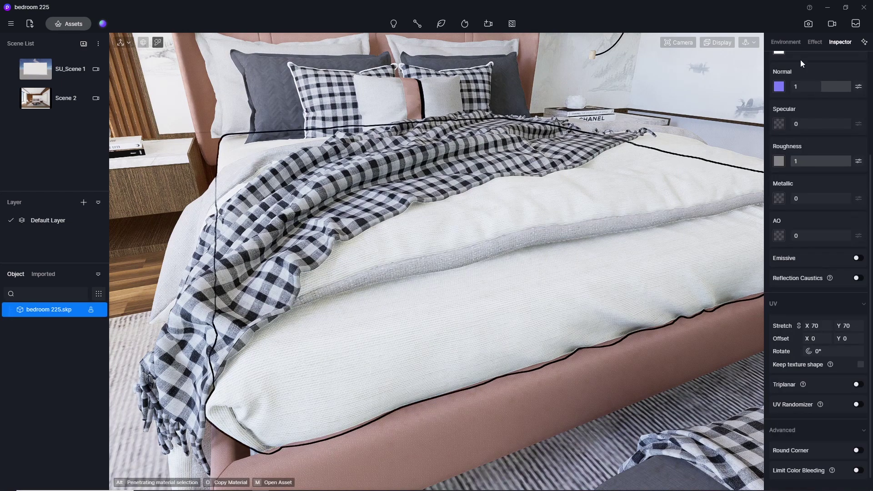
pyautogui.scroll(3, 864, 98)
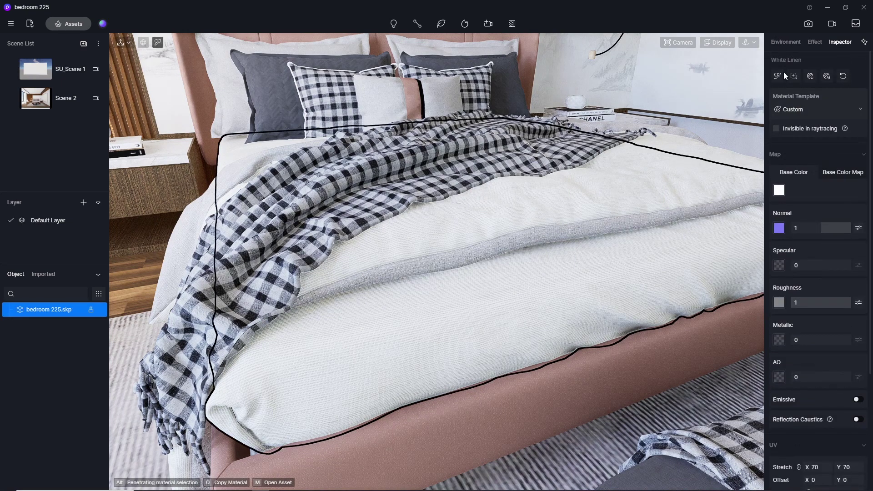
# Apply the sampled White Linen material to the small front pillow
pyautogui.click(605, 194)
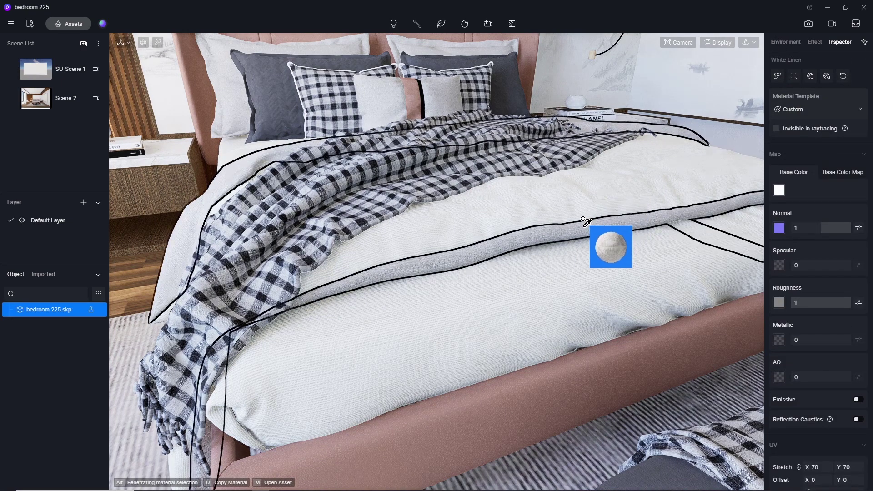
pyautogui.moveTo(332, 308); pyautogui.dragTo(540, 304, button='right')
pyautogui.scroll(-3, 540, 304)
pyautogui.scroll(4, 281, 76)
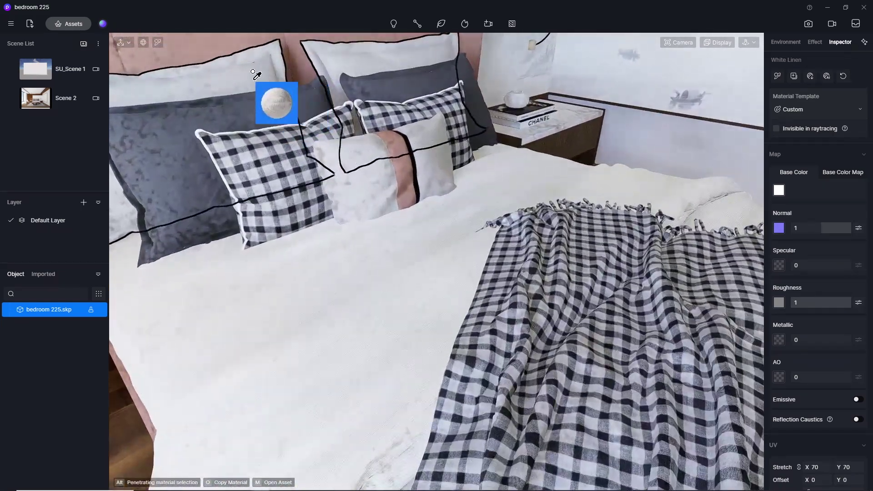
pyautogui.moveTo(524, 222); pyautogui.dragTo(340, 224, button='right')
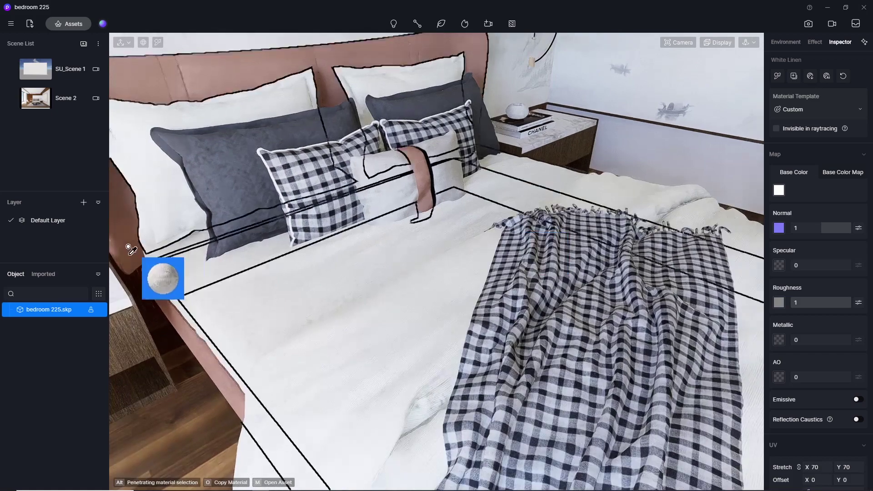
pyautogui.scroll(4, 140, 246)
pyautogui.scroll(-2, 192, 375)
pyautogui.scroll(-2, 192, 375)
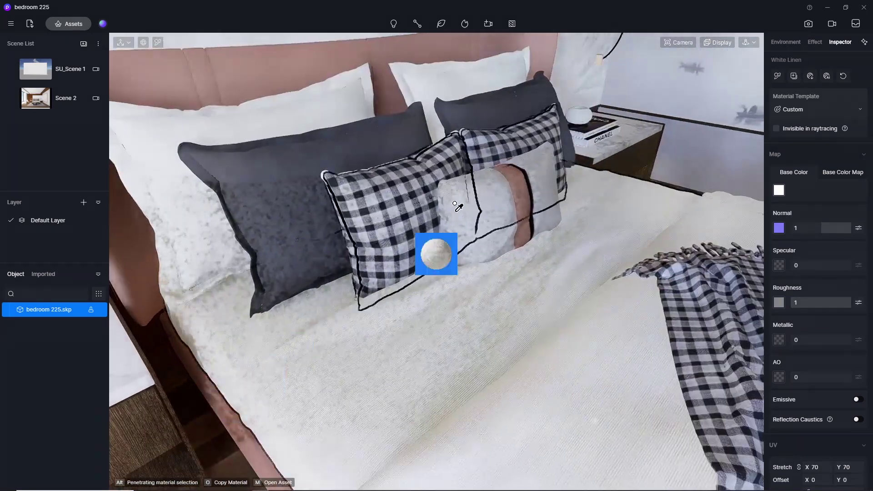
pyautogui.click(492, 201)
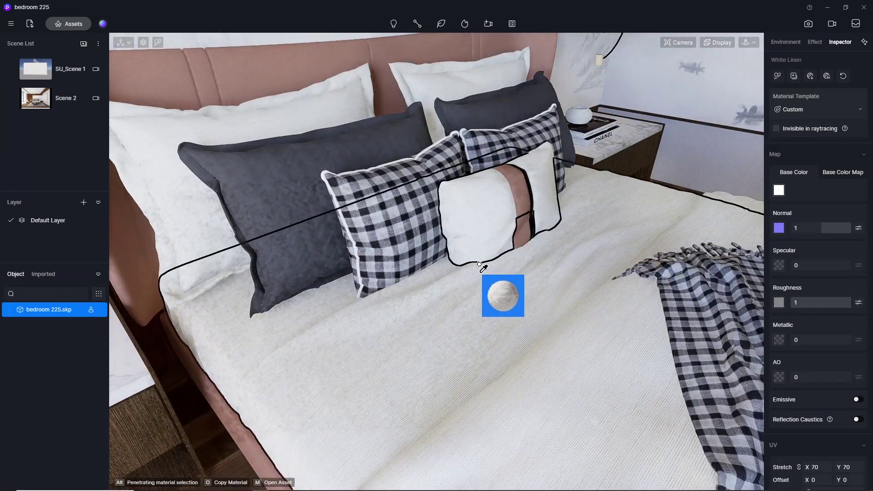
pyautogui.press('Escape')
# Cover the large grey pillow with Dark gray burlap from the Fabric materials
pyautogui.scroll(10, 557, 187)
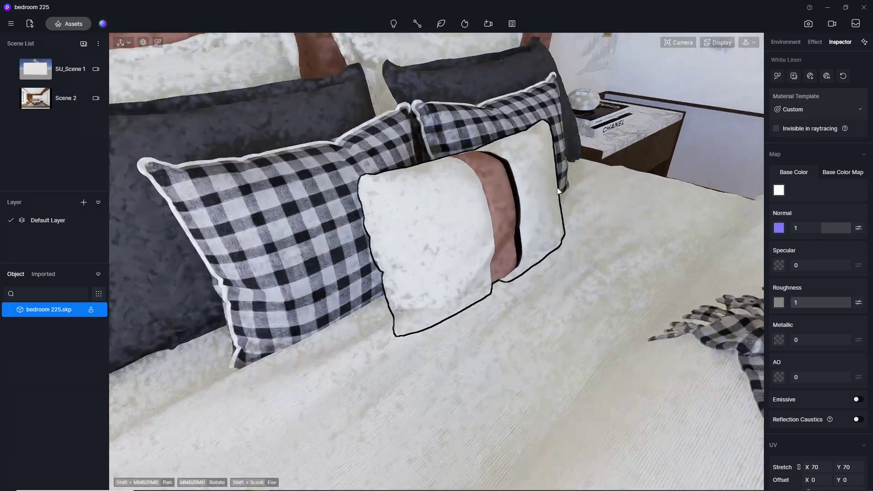
pyautogui.scroll(3, 366, 222)
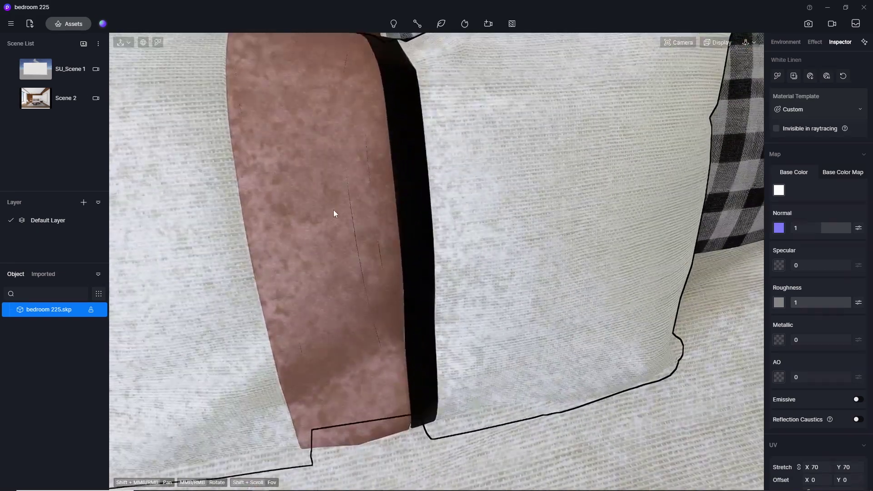
pyautogui.scroll(-6, 326, 222)
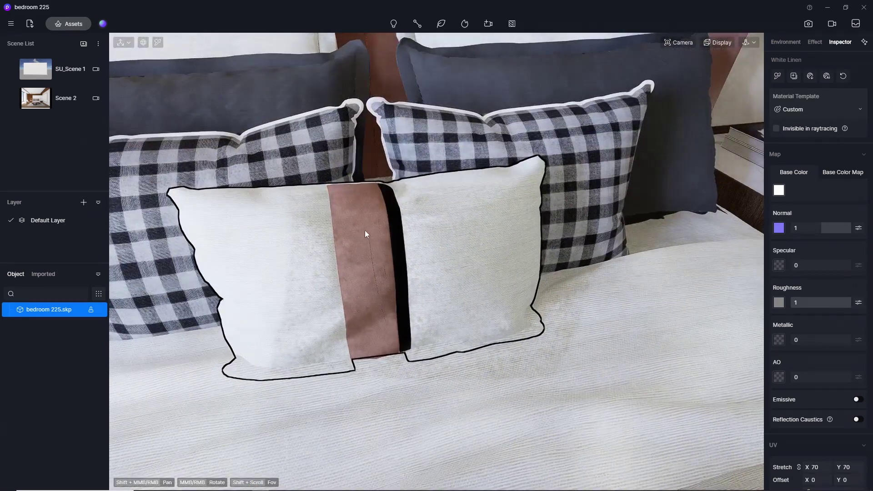
pyautogui.keyDown('shift'); pyautogui.moveTo(266, 207); pyautogui.dragTo(637, 348, button='middle'); pyautogui.keyUp('shift')
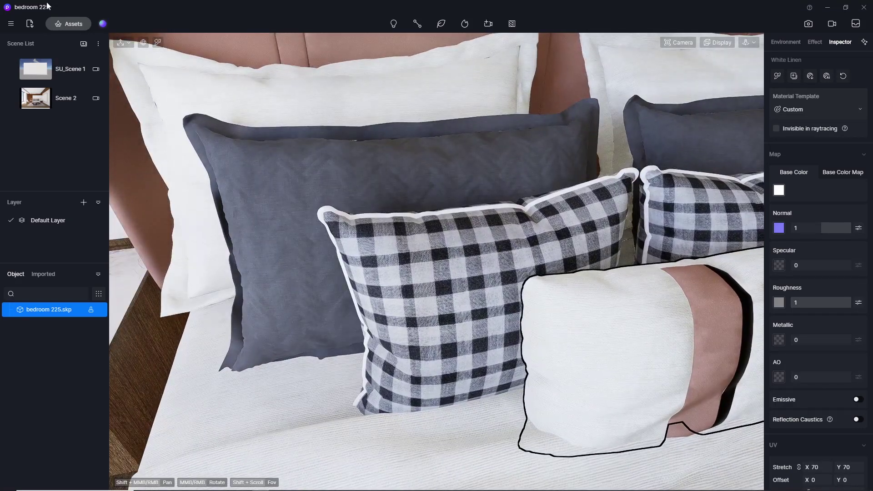
pyautogui.click(67, 27)
pyautogui.scroll(2, 692, 211)
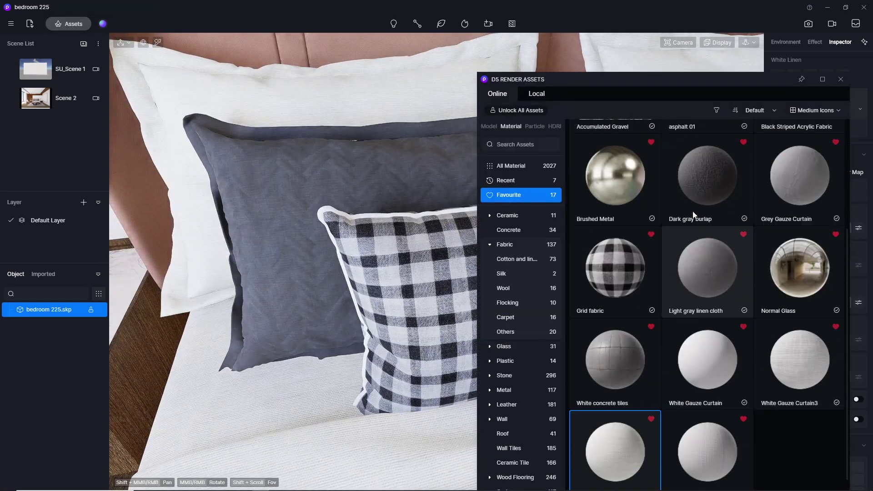
pyautogui.scroll(3, 692, 211)
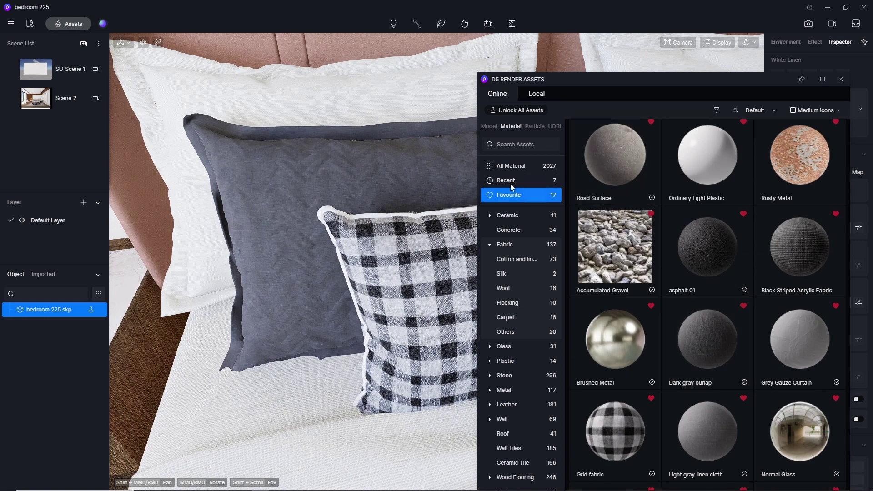
pyautogui.click(518, 247)
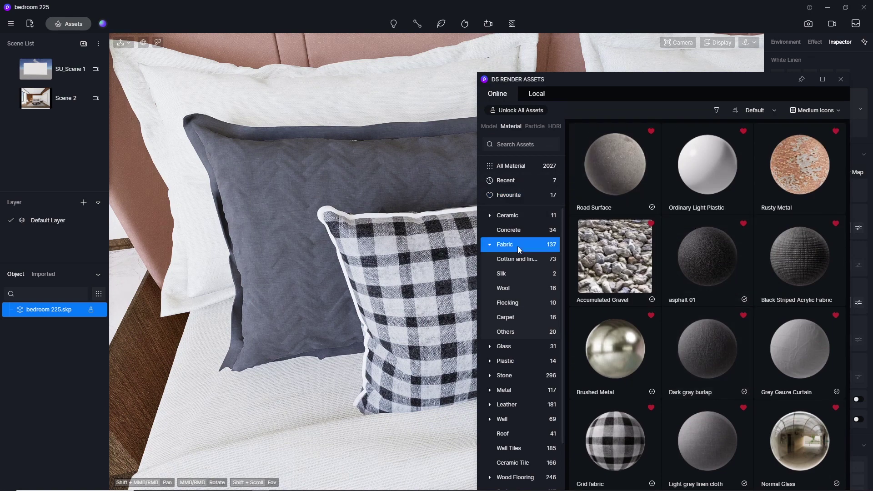
pyautogui.scroll(-8, 725, 248)
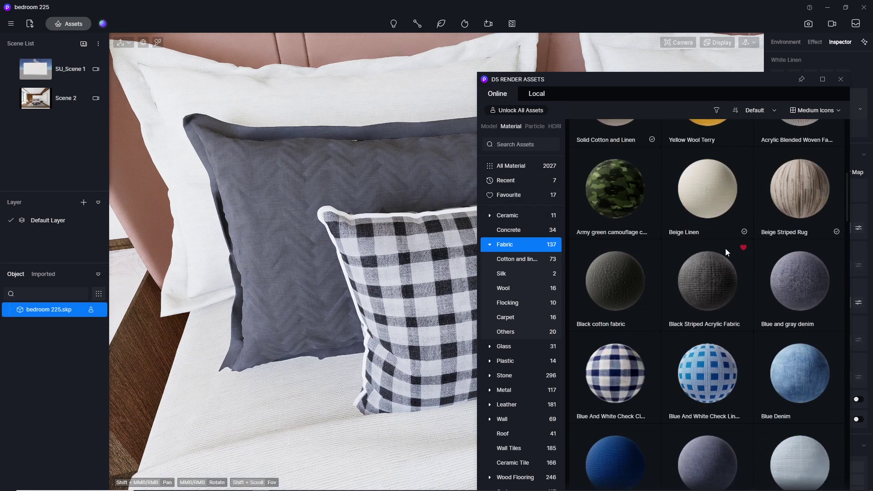
pyautogui.scroll(-12, 725, 249)
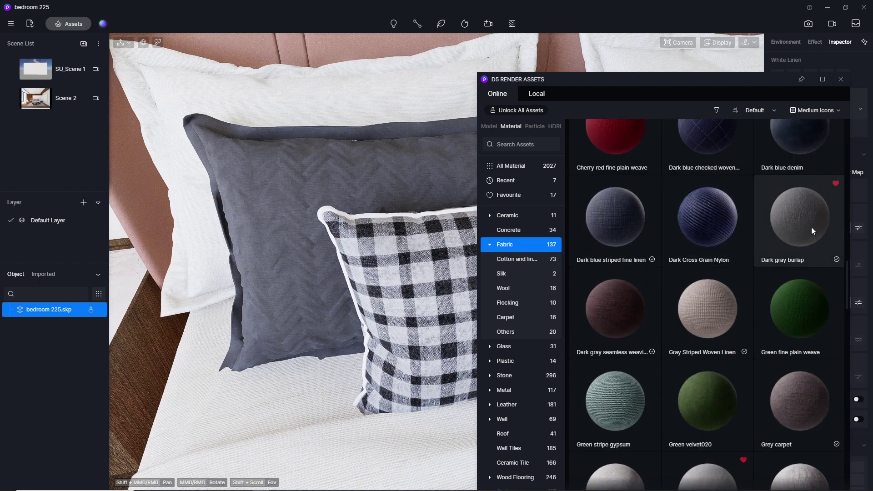
pyautogui.scroll(-1, 747, 279)
pyautogui.scroll(-2, 747, 279)
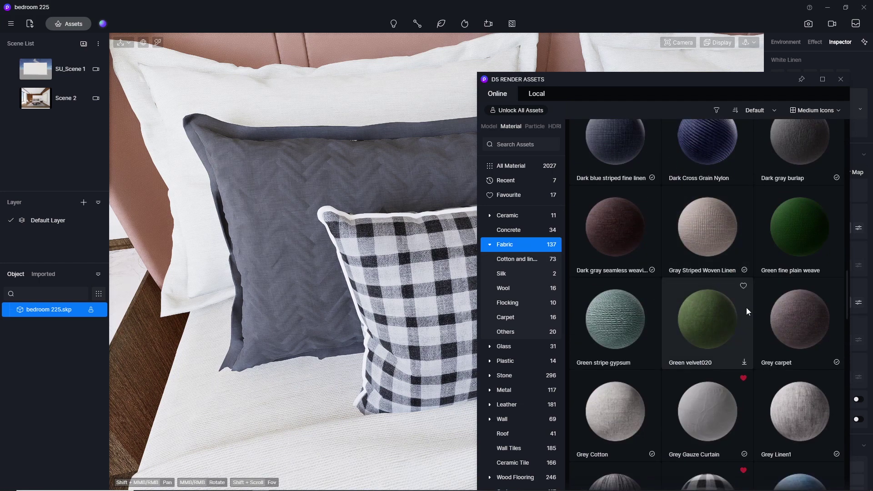
pyautogui.scroll(2, 746, 307)
pyautogui.click(800, 205)
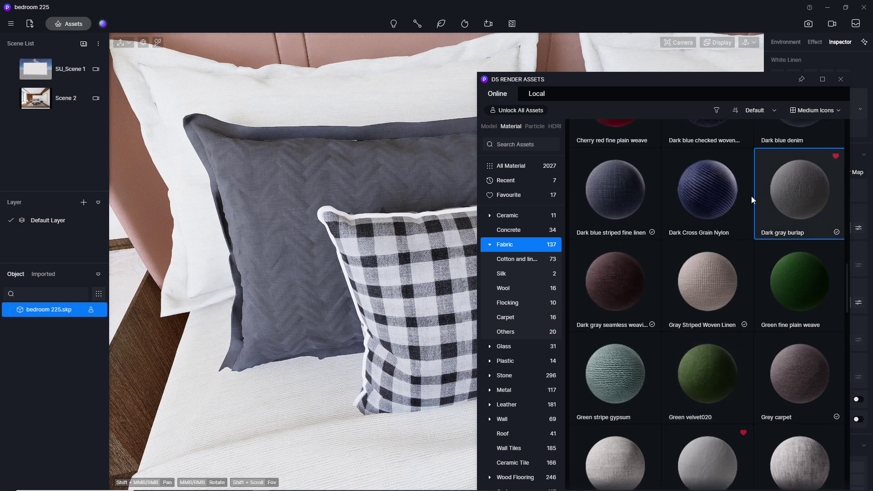
pyautogui.click(274, 175)
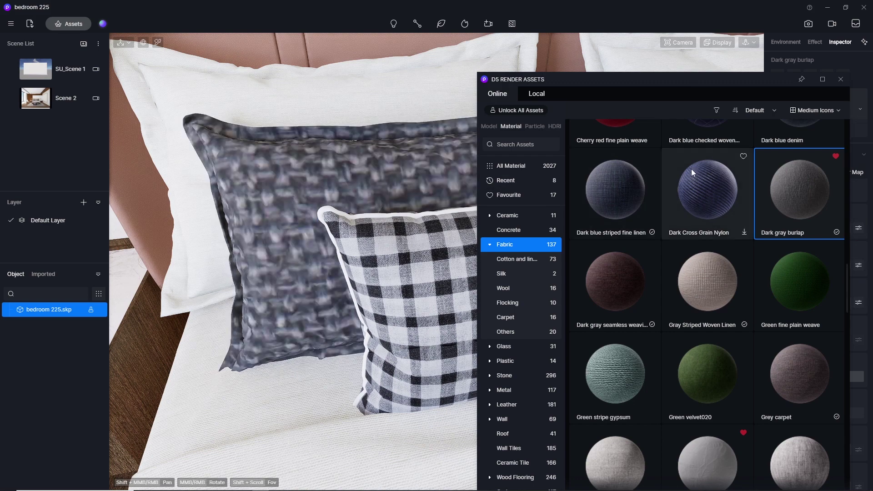
# Stretch the grey pillow's Dark gray burlap texture to 30 × 30, after first trying 5
pyautogui.click(840, 79)
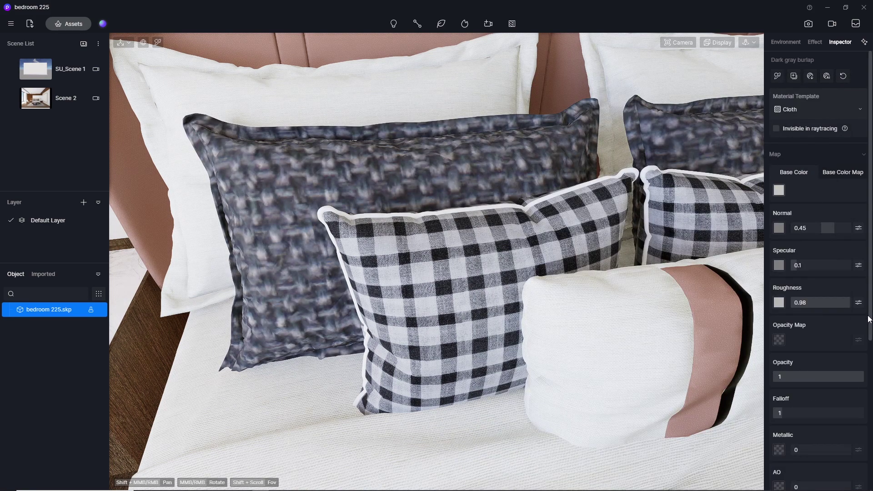
pyautogui.scroll(-5, 822, 337)
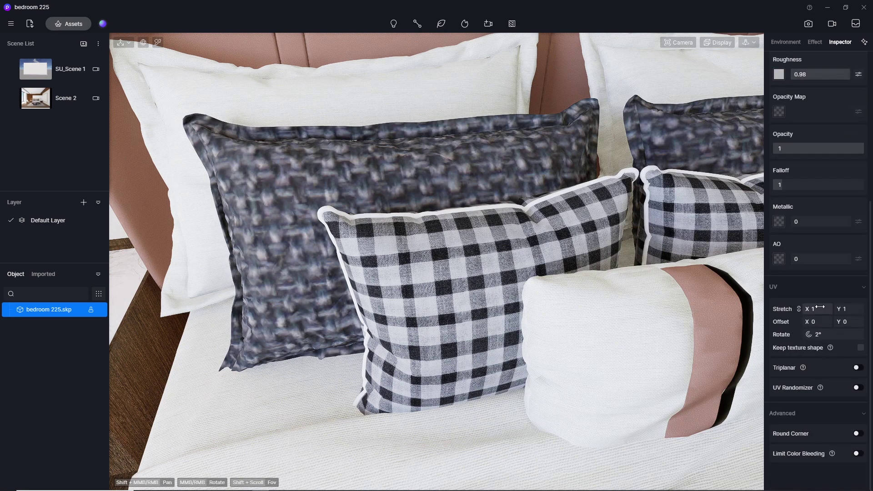
pyautogui.press('Return')
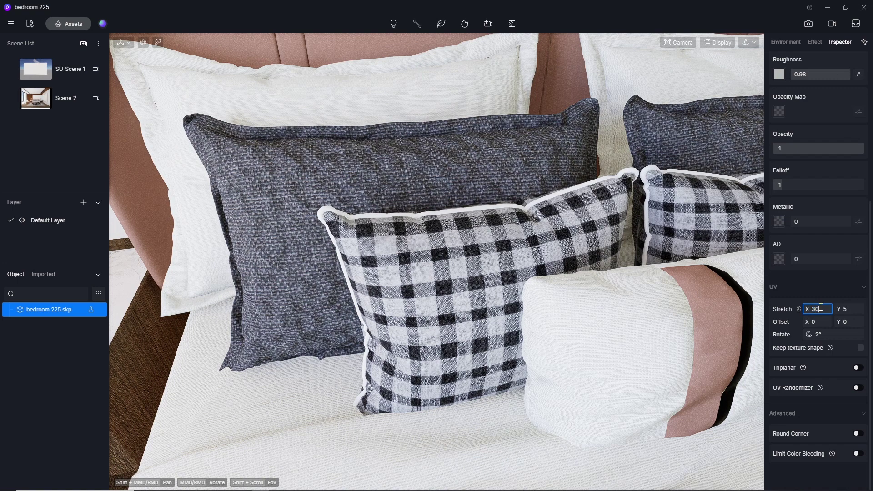
pyautogui.press('Return')
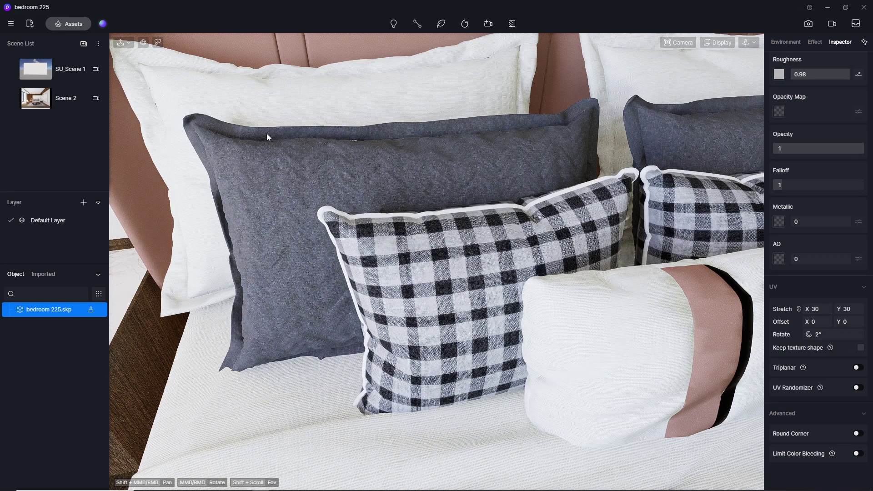
pyautogui.scroll(-10, 267, 133)
pyautogui.moveTo(399, 233); pyautogui.dragTo(356, 57, button='middle')
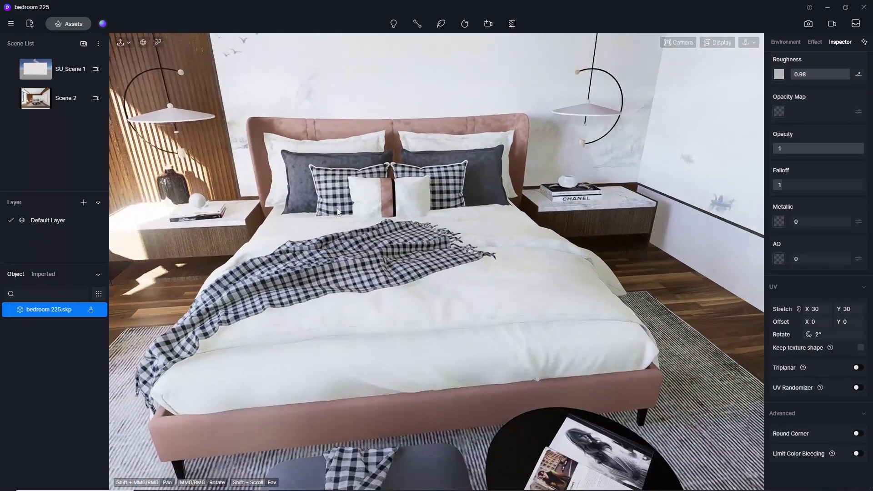
# Frame the armchair and its throw up close, then bring up the material asset library
pyautogui.moveTo(334, 213); pyautogui.dragTo(499, 125, button='middle')
pyautogui.scroll(8, 391, 277)
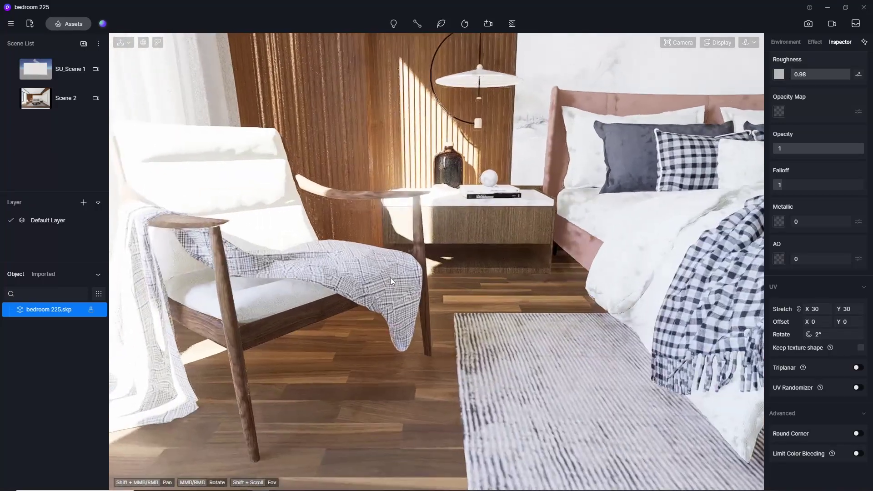
pyautogui.scroll(-3, 261, 342)
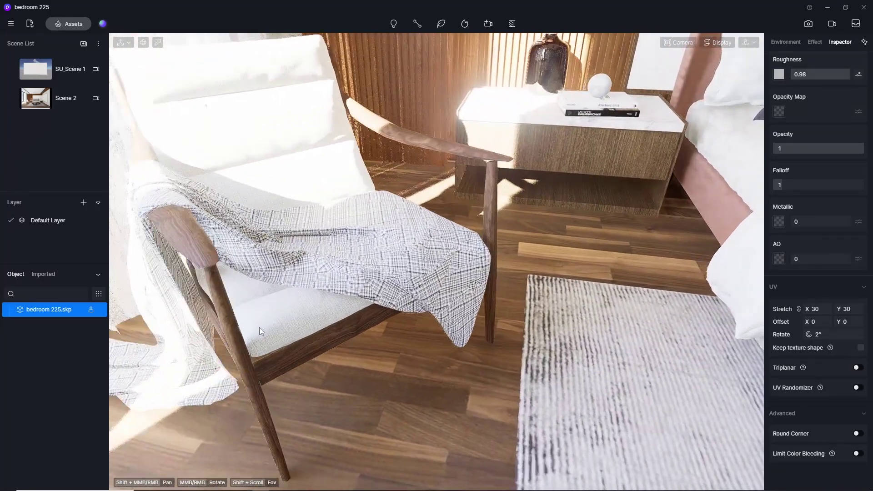
pyautogui.scroll(5, 261, 341)
pyautogui.scroll(-5, 261, 341)
pyautogui.click(65, 23)
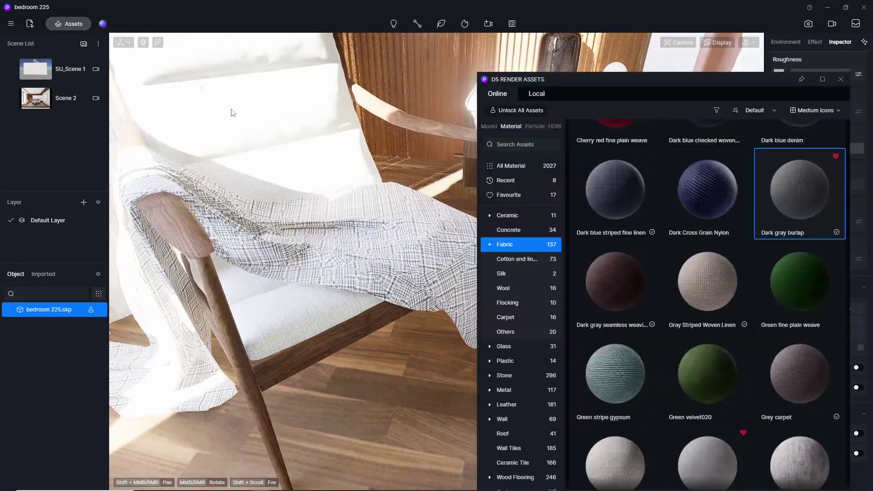
# Apply White Linen from the Favourite materials to the blanket on the armchair
pyautogui.click(550, 194)
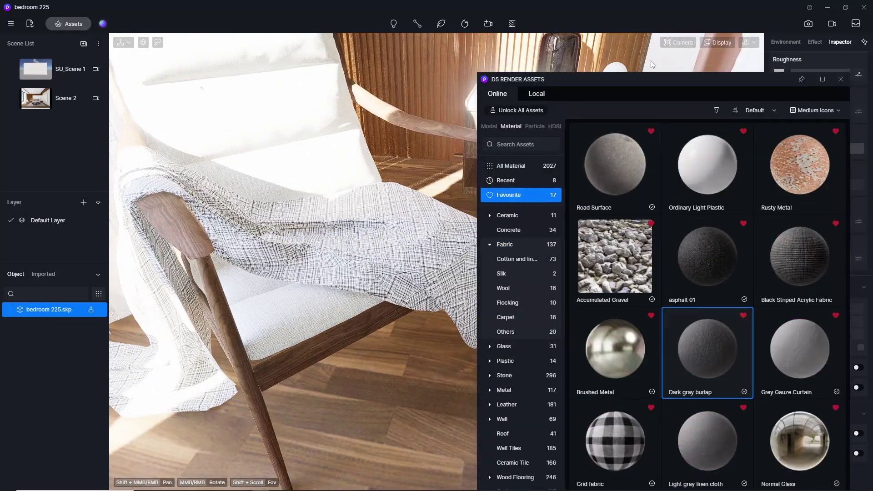
pyautogui.moveTo(637, 80); pyautogui.dragTo(613, 47)
pyautogui.scroll(-5, 766, 337)
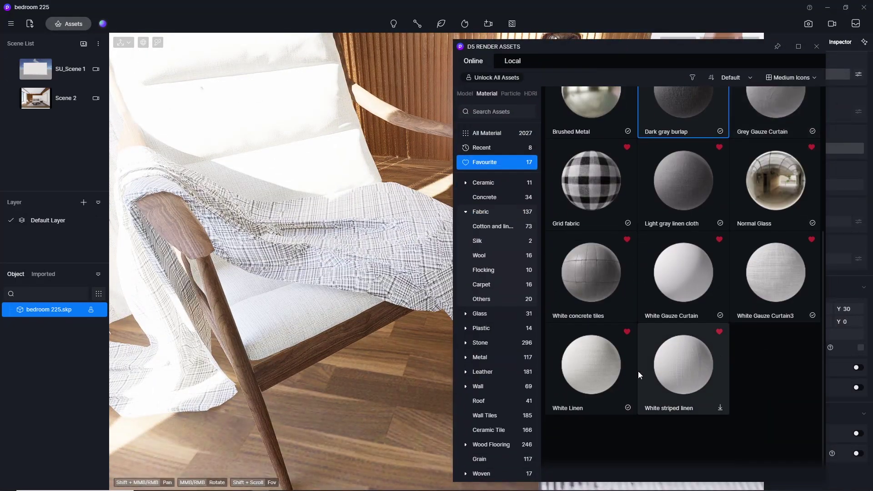
pyautogui.moveTo(604, 372); pyautogui.dragTo(275, 322)
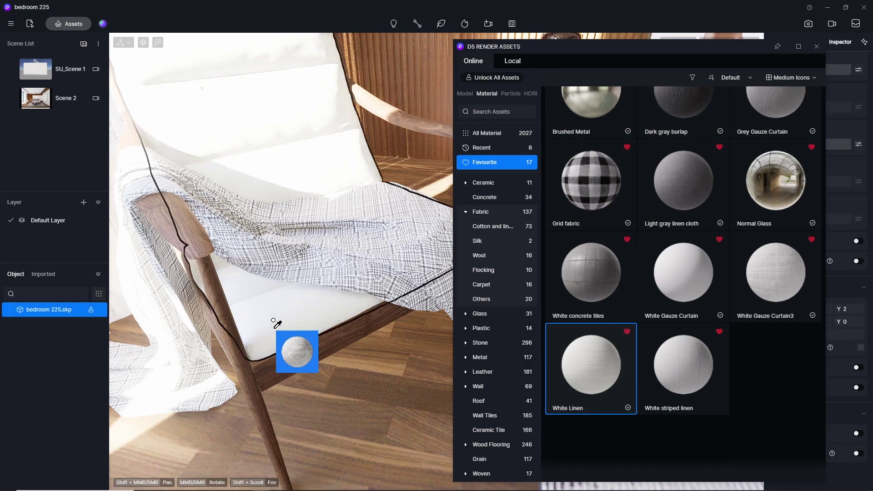
pyautogui.moveTo(338, 323); pyautogui.dragTo(384, 343)
pyautogui.click(816, 47)
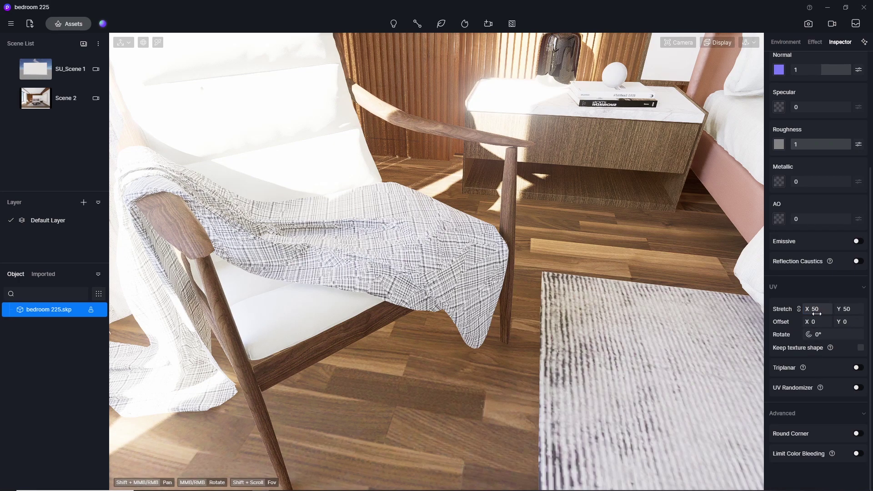
# Set the blanket's UV texture stretch to 0.05 for a finer check pattern
pyautogui.scroll(6, 259, 311)
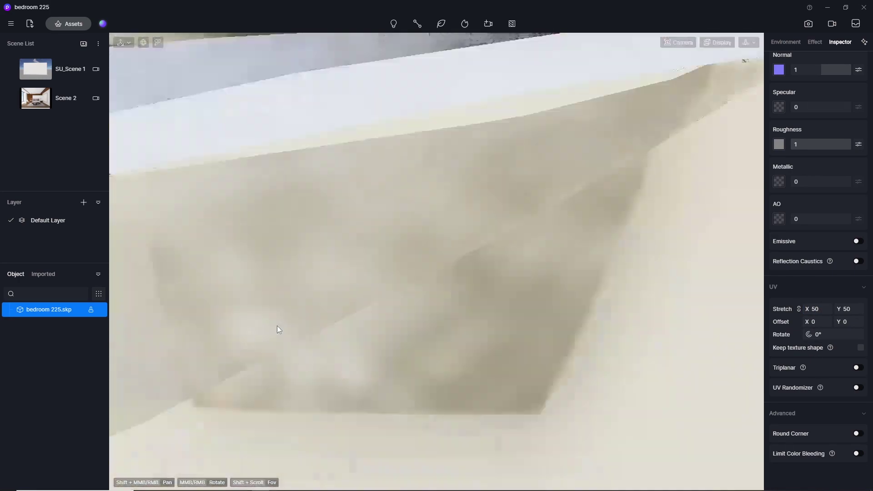
pyautogui.scroll(-3, 277, 326)
pyautogui.click(818, 309)
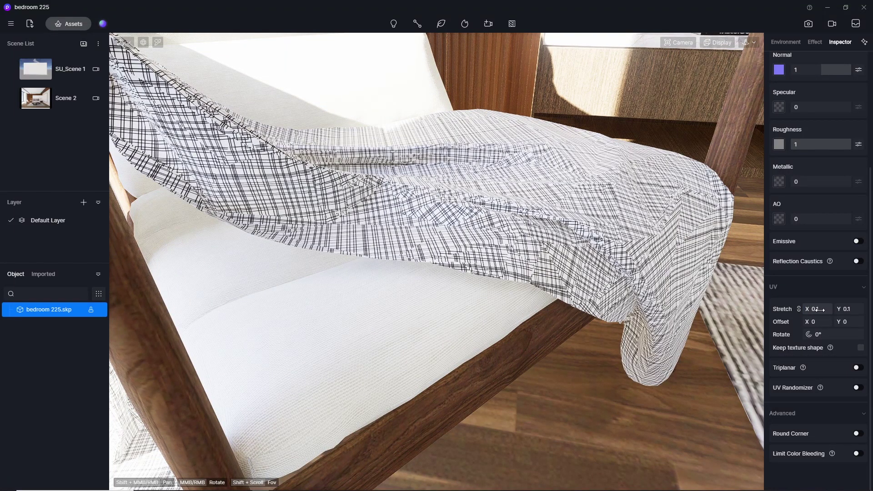
pyautogui.scroll(-5, 328, 358)
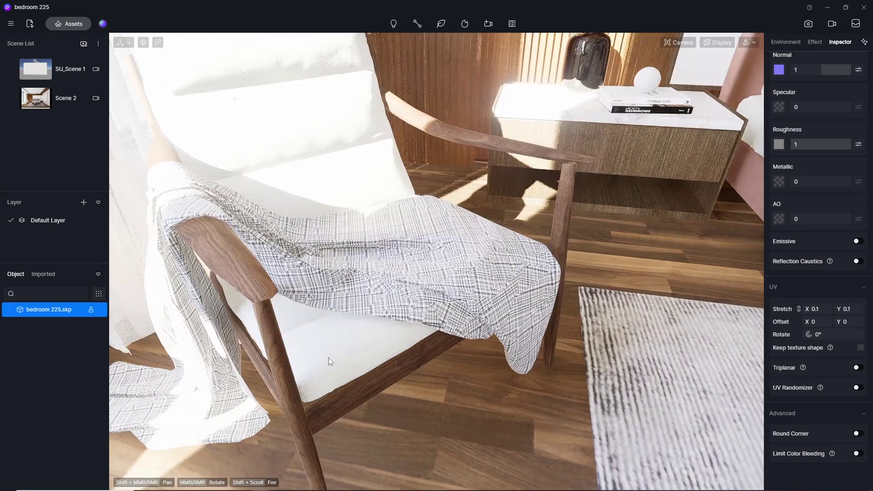
pyautogui.click(817, 309)
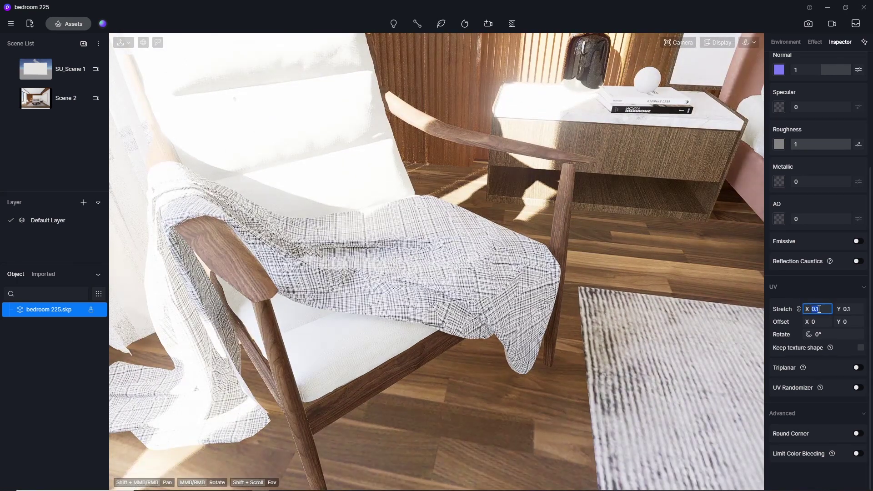
pyautogui.write('0.05')
pyautogui.press('Return')
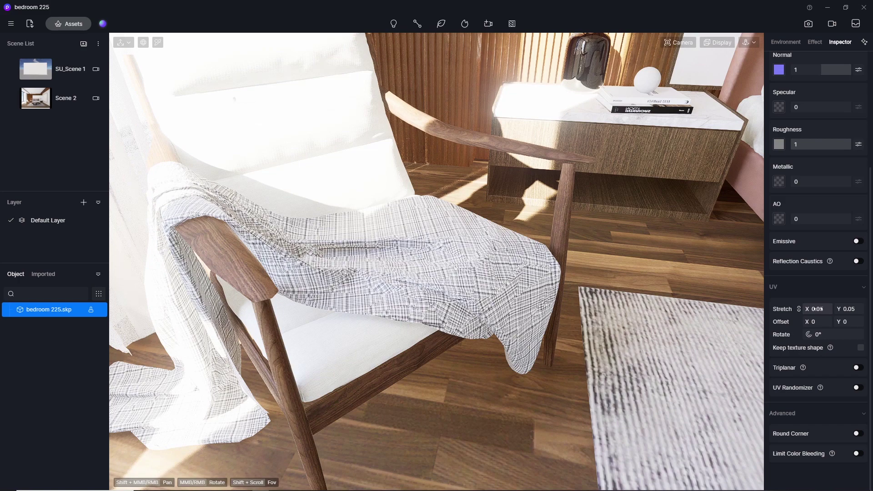
pyautogui.scroll(-5, 253, 255)
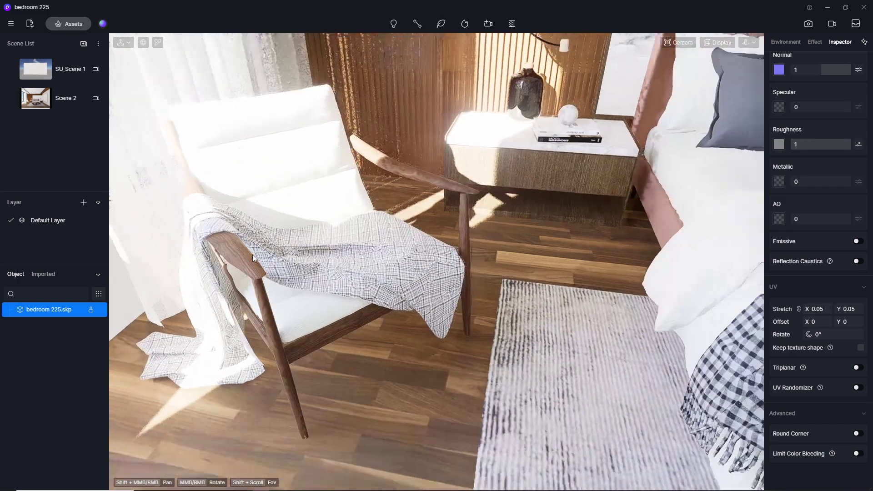
pyautogui.scroll(3, 360, 316)
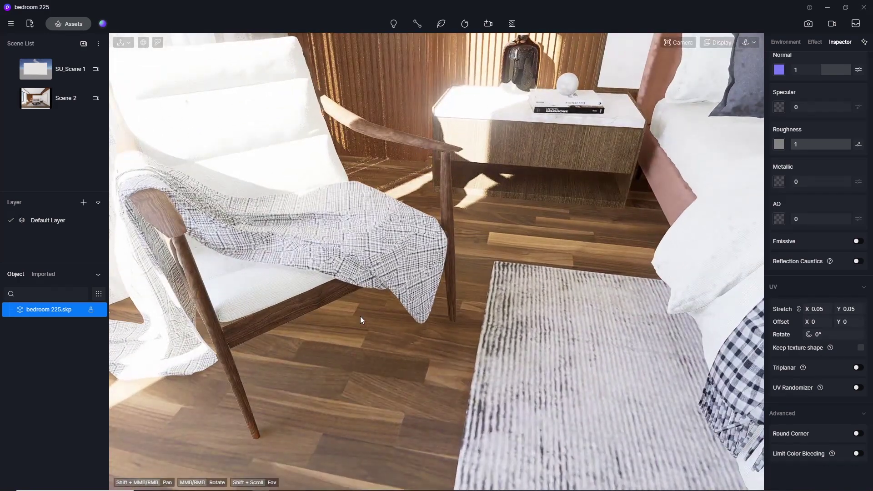
pyautogui.scroll(5, 361, 317)
pyautogui.scroll(-5, 416, 292)
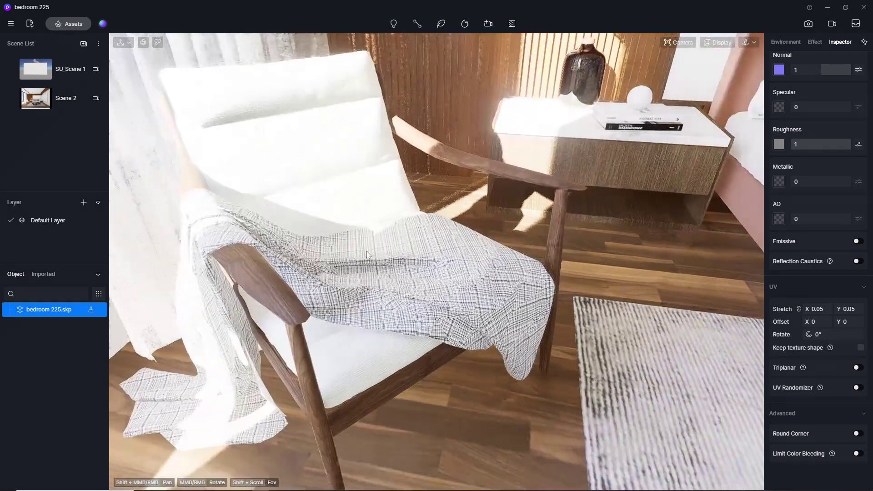
pyautogui.moveTo(416, 292); pyautogui.dragTo(373, 297, button='middle')
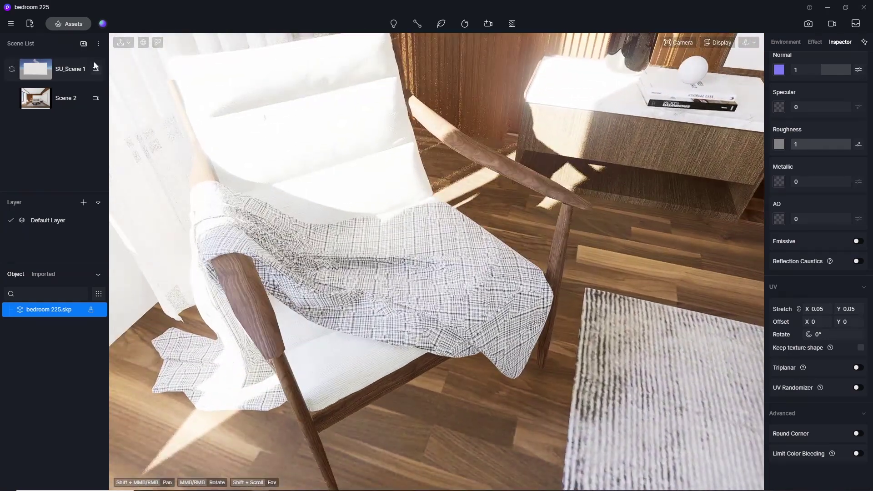
# Replace the armchair blanket's material with Sweater fabric from the Fabric materials
pyautogui.click(72, 24)
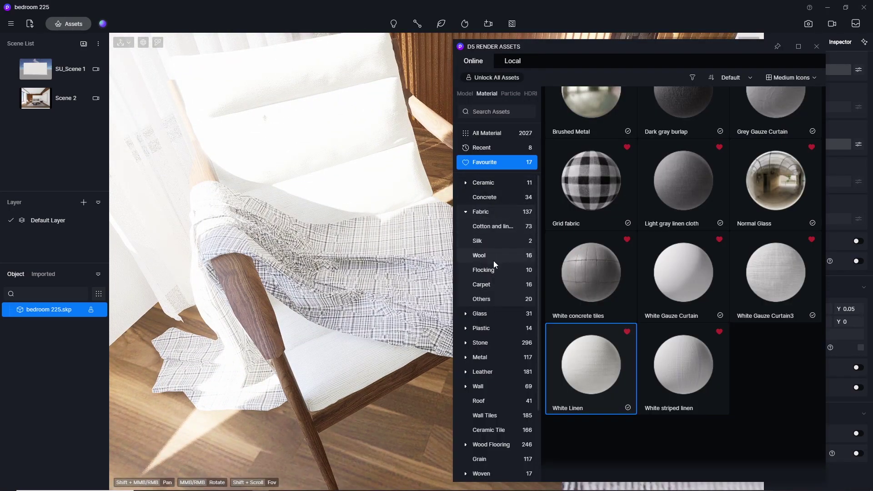
pyautogui.click(491, 213)
pyautogui.scroll(-12, 697, 260)
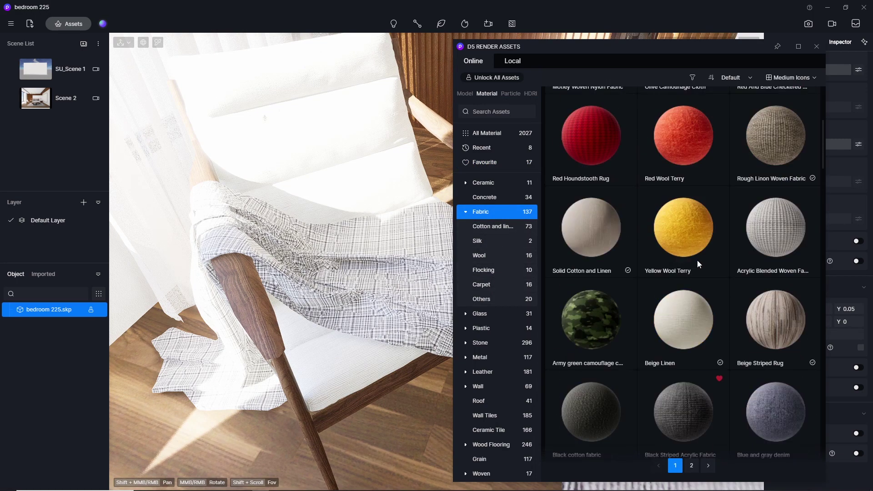
pyautogui.scroll(-15, 698, 264)
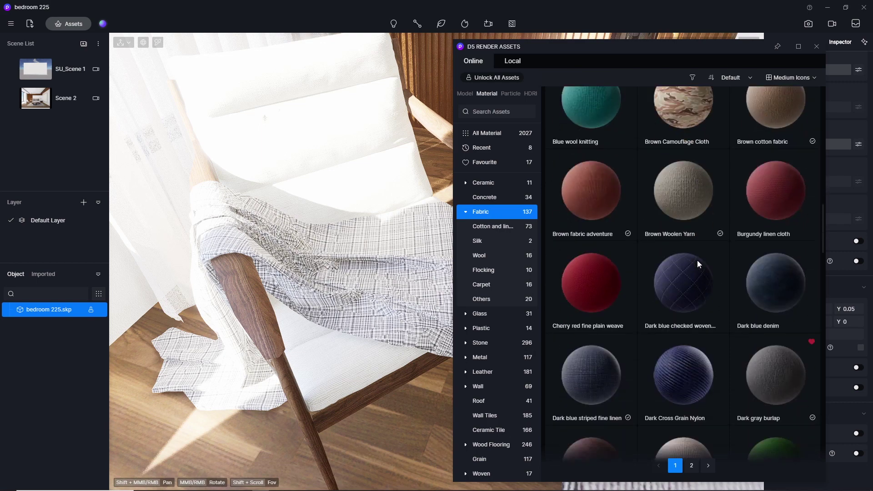
pyautogui.scroll(-10, 697, 260)
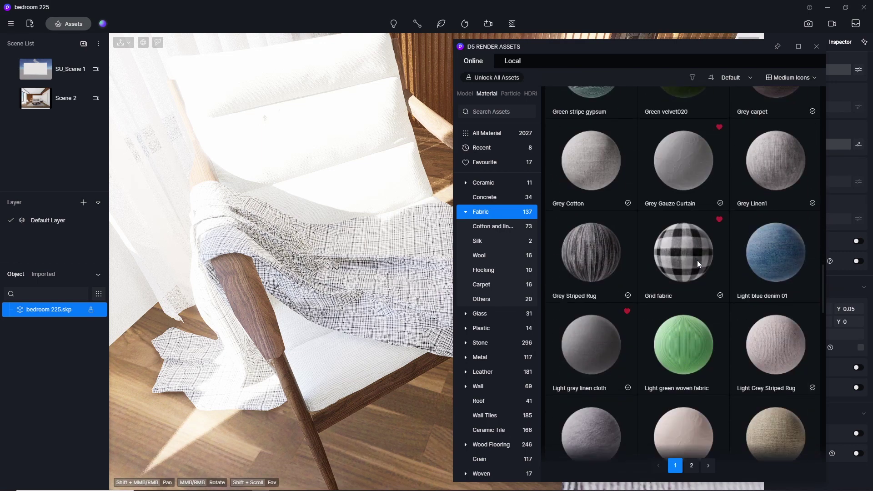
pyautogui.scroll(-8, 698, 260)
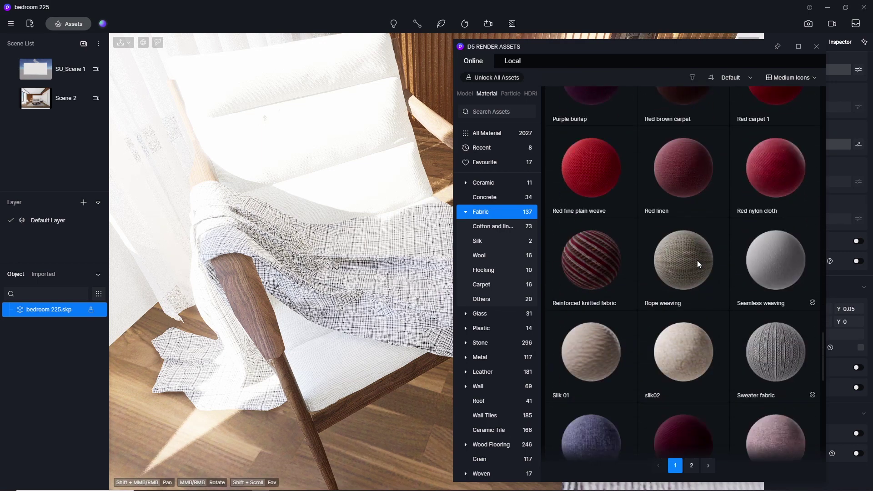
pyautogui.scroll(-5, 698, 261)
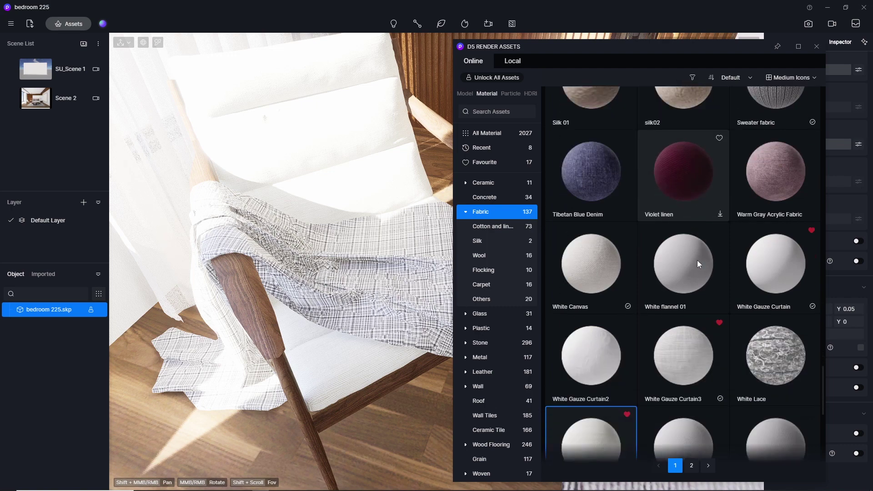
pyautogui.scroll(-6, 697, 261)
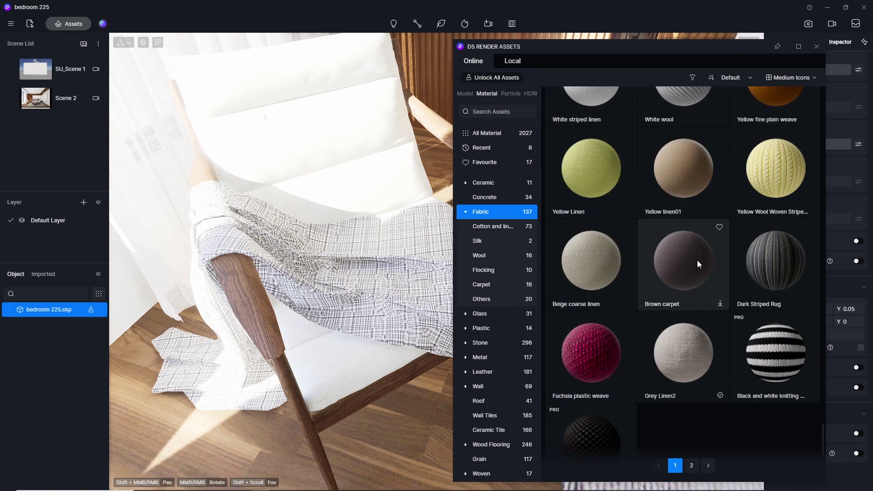
pyautogui.scroll(7, 697, 261)
pyautogui.scroll(5, 697, 261)
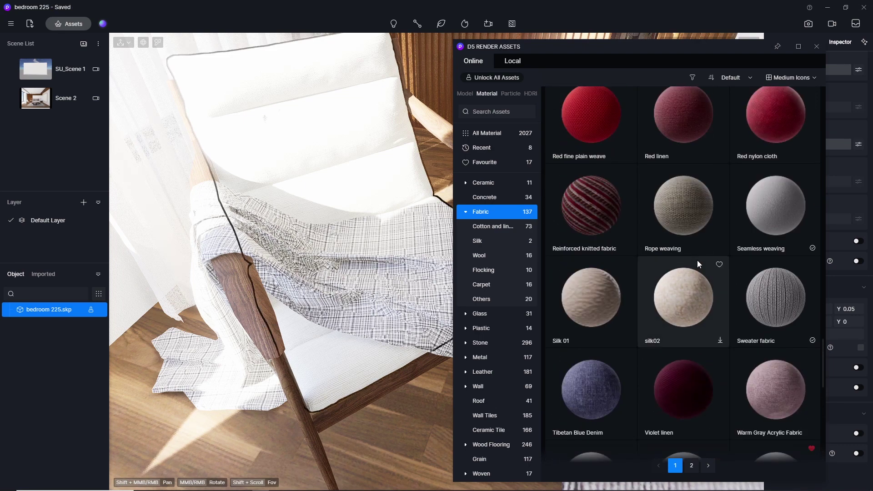
pyautogui.click(777, 302)
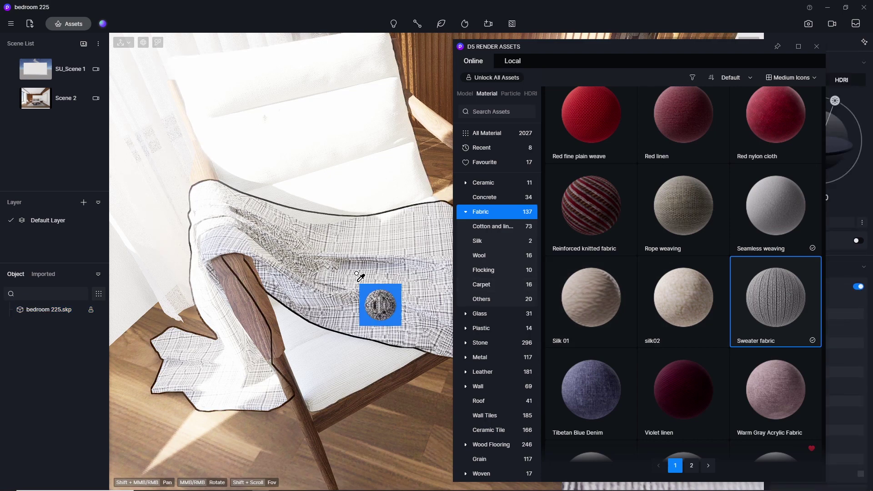
pyautogui.click(421, 246)
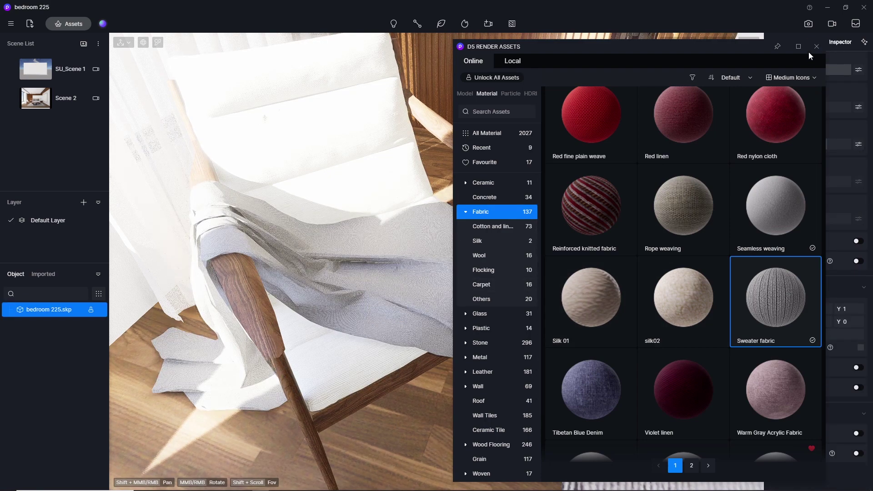
pyautogui.click(816, 46)
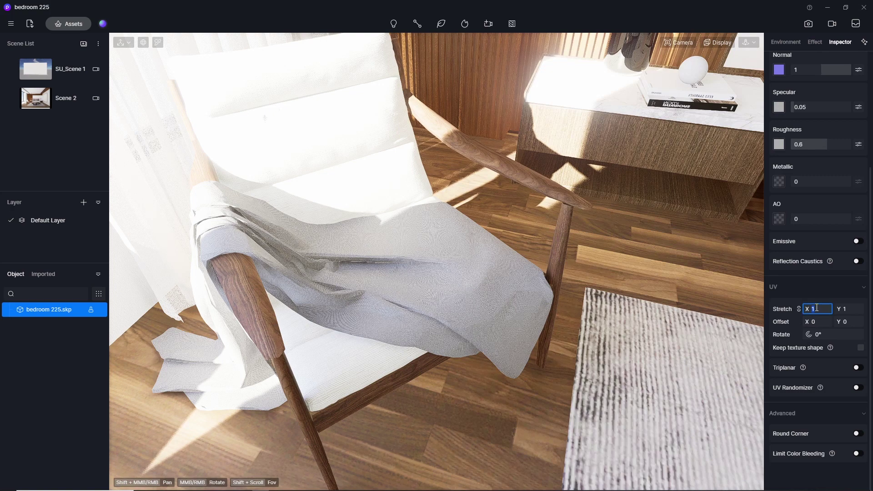
# Try Sweater fabric stretch values 0.12, 0.01, 0.1 and 0.05 on the blanket
pyautogui.press('Return')
pyautogui.click(816, 309)
pyautogui.write('0.01')
pyautogui.press('Return')
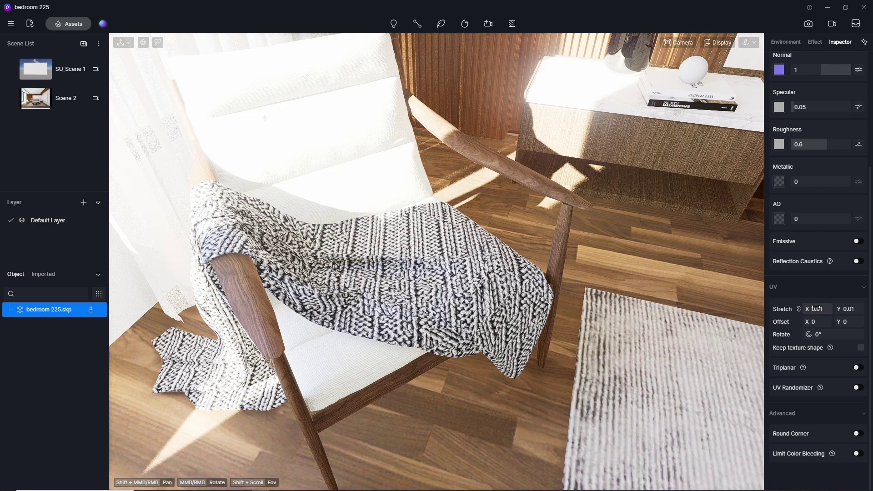
pyautogui.click(816, 308)
pyautogui.press('Return')
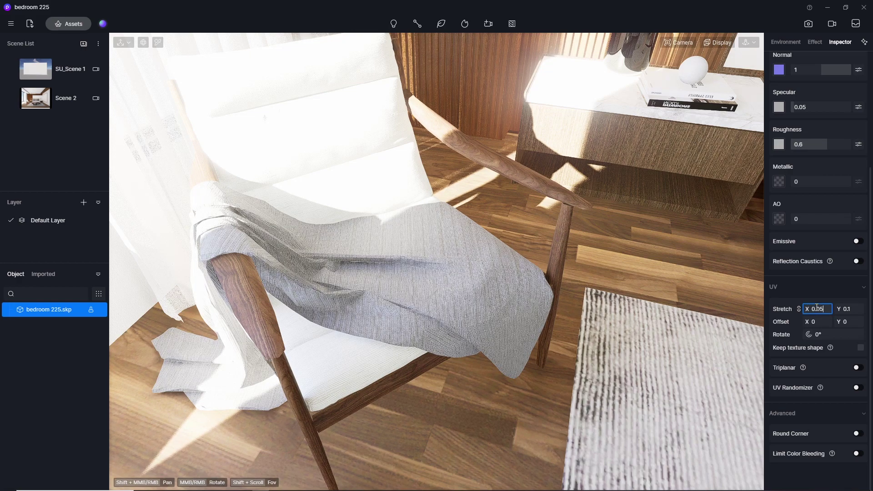
pyautogui.press('Return')
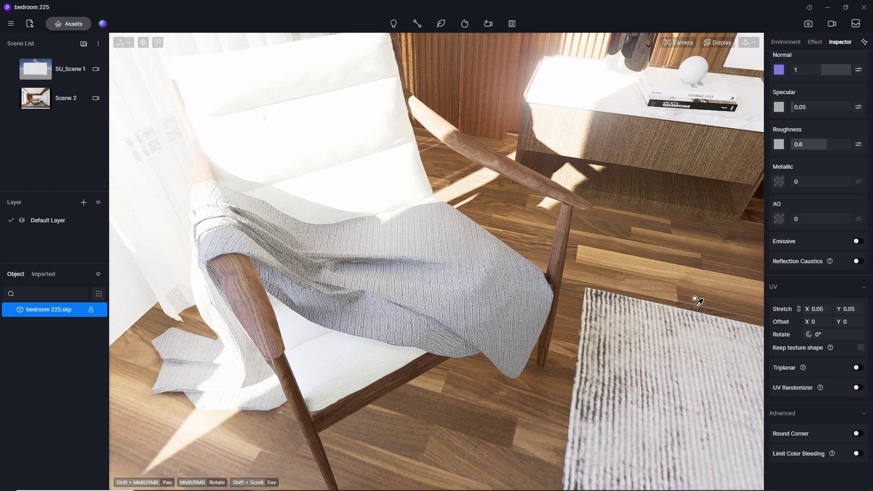
# Settle the blanket's texture stretch at 0.03 and review the knit from several angles
pyautogui.scroll(5, 489, 302)
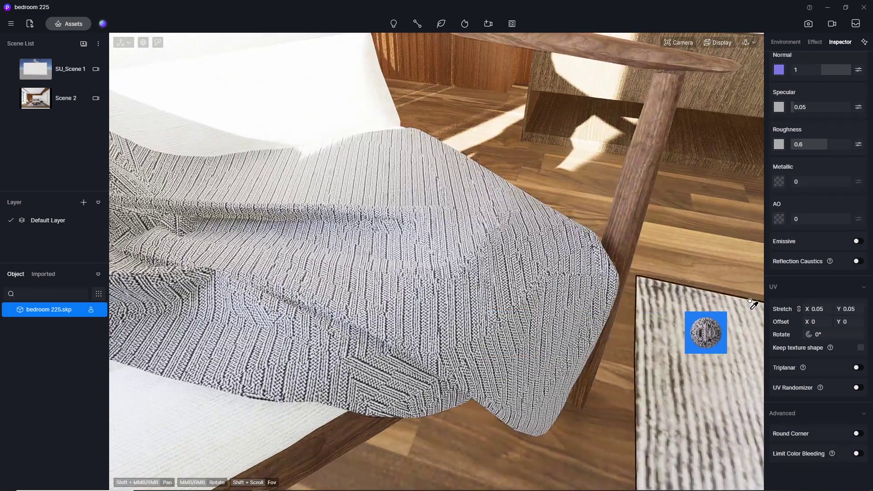
pyautogui.scroll(-5, 673, 355)
pyautogui.moveTo(472, 334); pyautogui.dragTo(482, 187, button='middle')
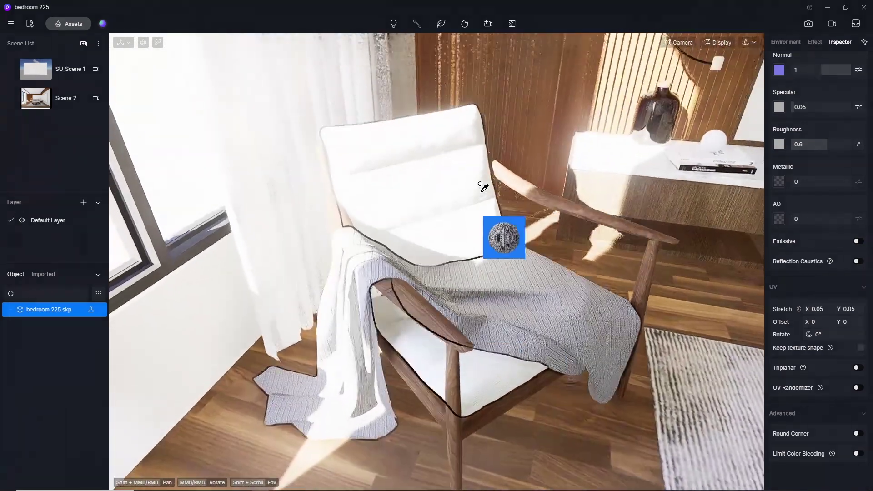
pyautogui.scroll(4, 419, 318)
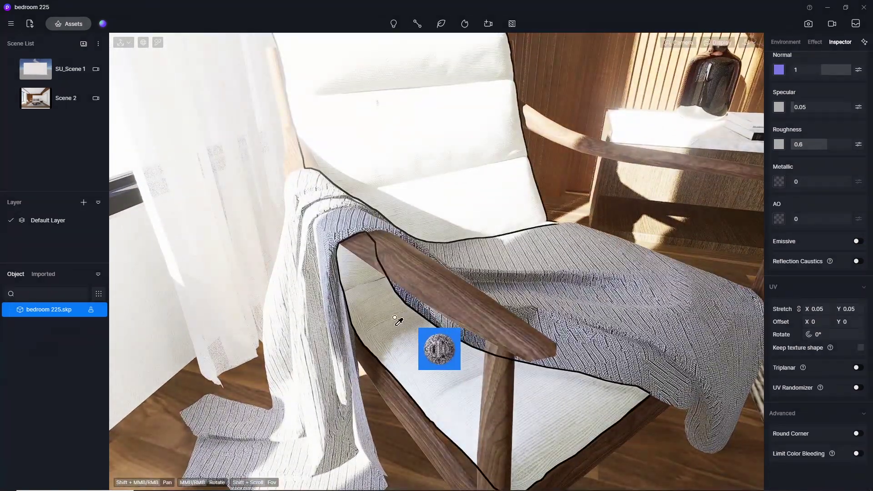
pyautogui.scroll(-3, 278, 312)
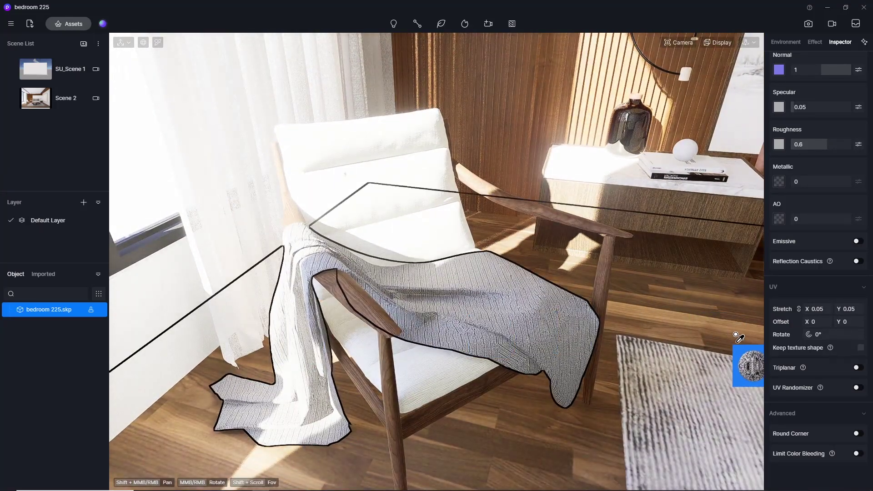
pyautogui.click(815, 310)
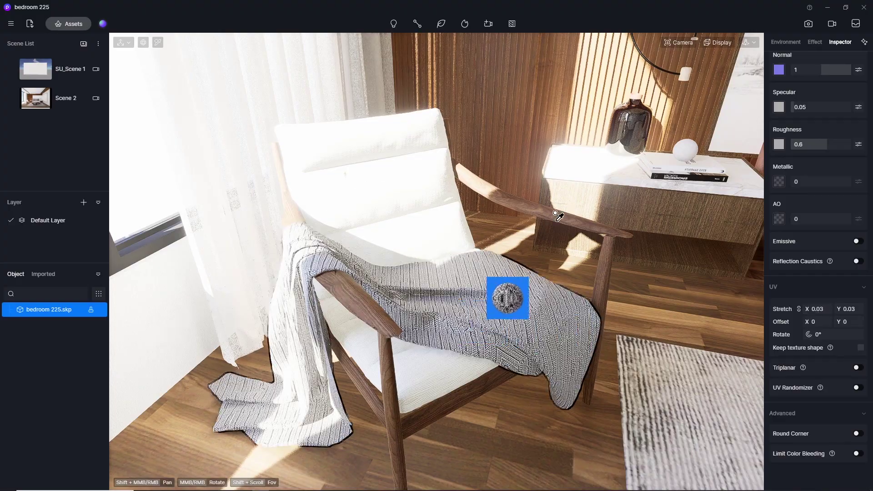
pyautogui.scroll(5, 493, 313)
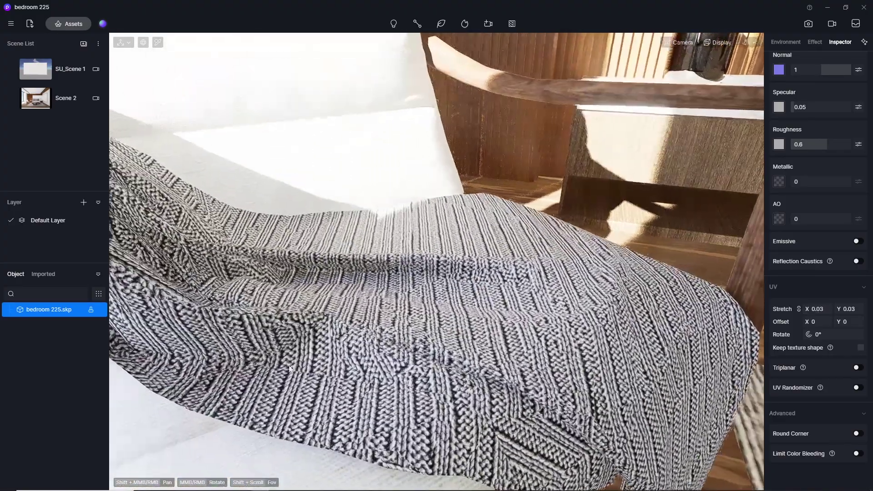
pyautogui.moveTo(493, 313); pyautogui.dragTo(504, 260, button='middle')
pyautogui.scroll(-6, 504, 260)
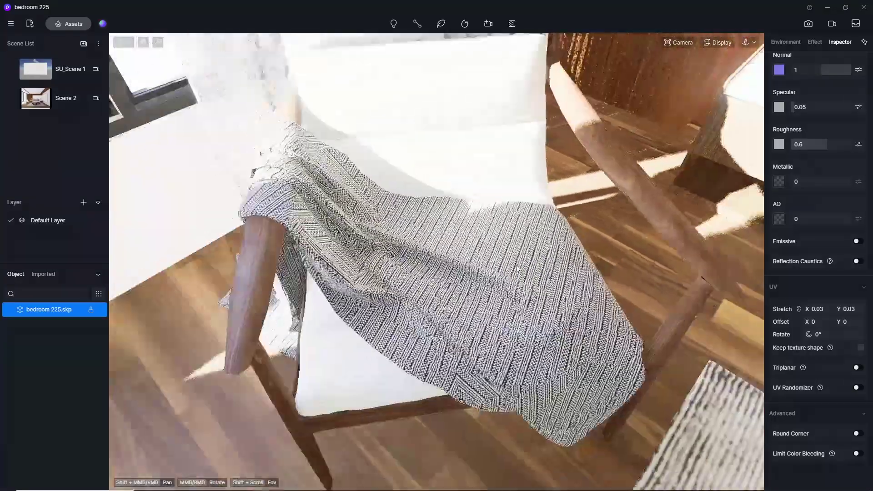
pyautogui.moveTo(334, 390); pyautogui.dragTo(523, 145, button='middle')
# Orbit lower, zoom and pan until the ottoman, armchair, nightstand and bed all show across the rug
pyautogui.scroll(-3, 209, 275)
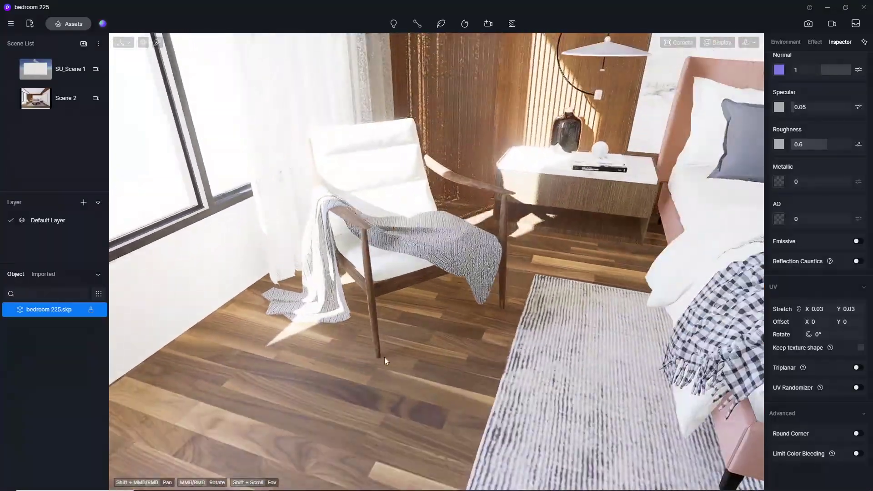
pyautogui.moveTo(384, 356); pyautogui.dragTo(353, 271, button='middle')
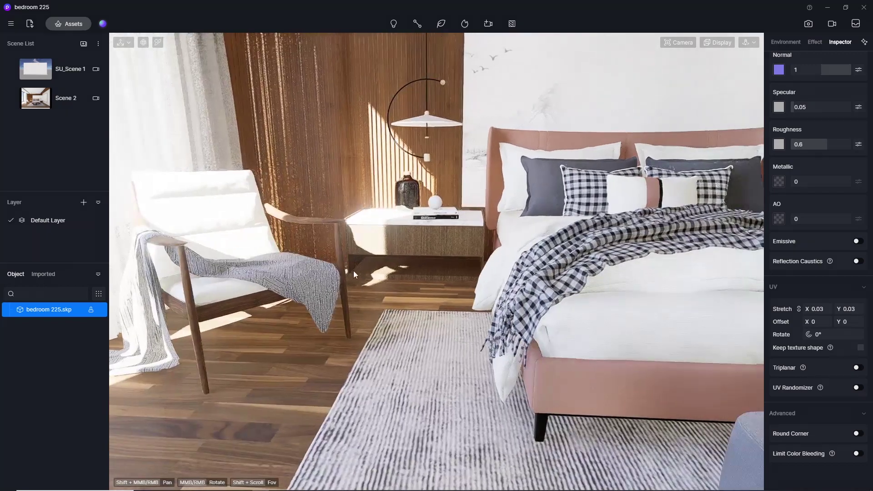
pyautogui.scroll(-3, 313, 285)
pyautogui.scroll(2, 310, 283)
pyautogui.scroll(4, 310, 282)
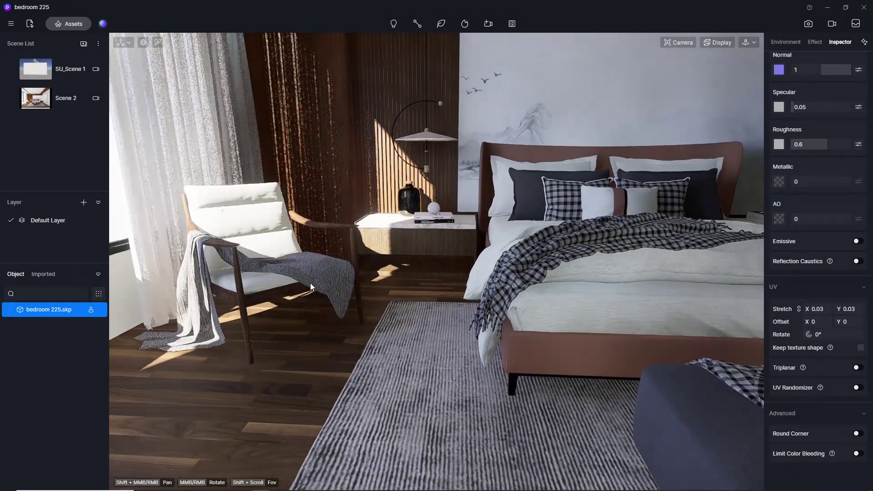
pyautogui.scroll(-3, 323, 221)
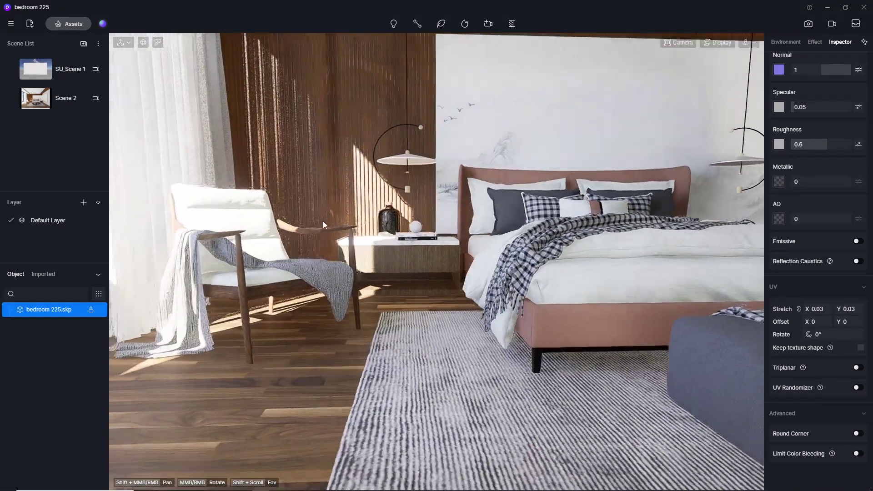
pyautogui.scroll(-2, 293, 217)
pyautogui.scroll(4, 293, 217)
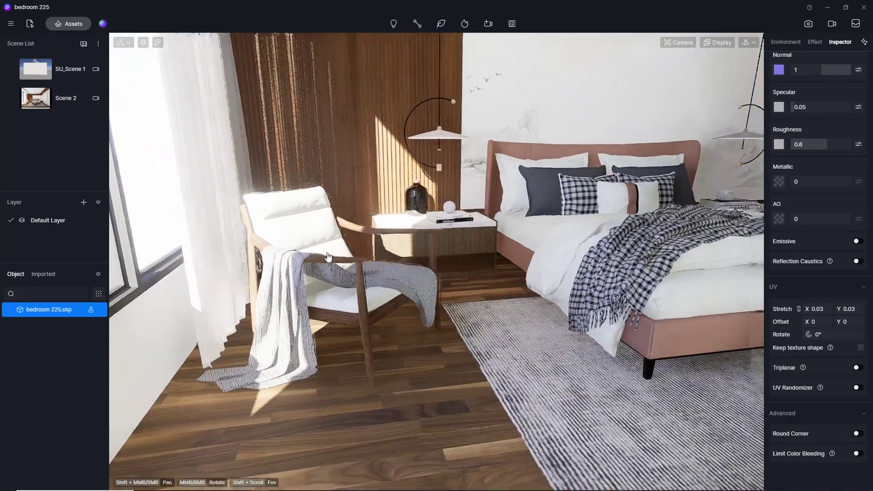
pyautogui.keyDown('shift'); pyautogui.moveTo(328, 257); pyautogui.dragTo(293, 259, button='middle'); pyautogui.keyUp('shift')
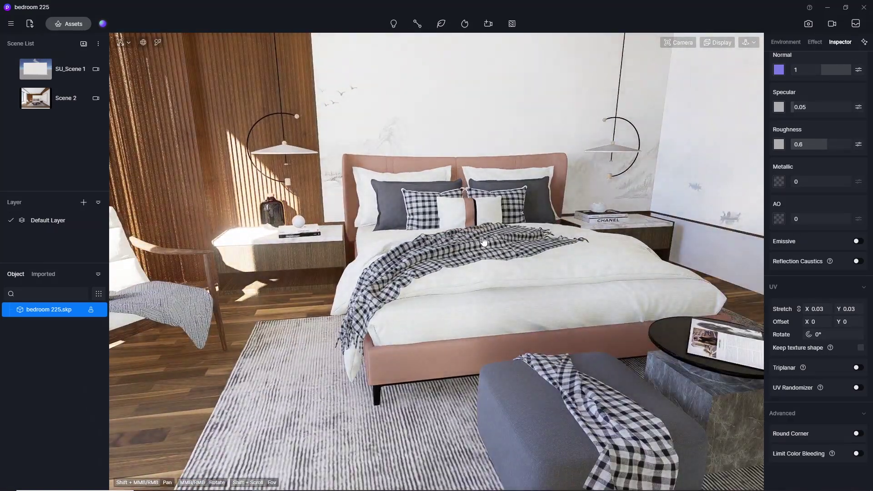
pyautogui.moveTo(483, 241); pyautogui.dragTo(552, 261, button='right')
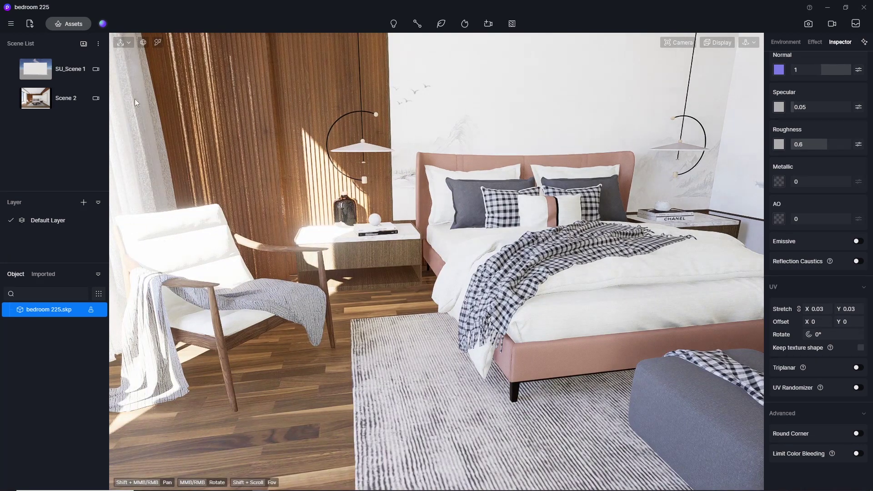
# Apply the Brown Woolen Yarn fabric material from the asset library to the armchair's draped blanket
pyautogui.click(73, 24)
pyautogui.scroll(-3, 655, 290)
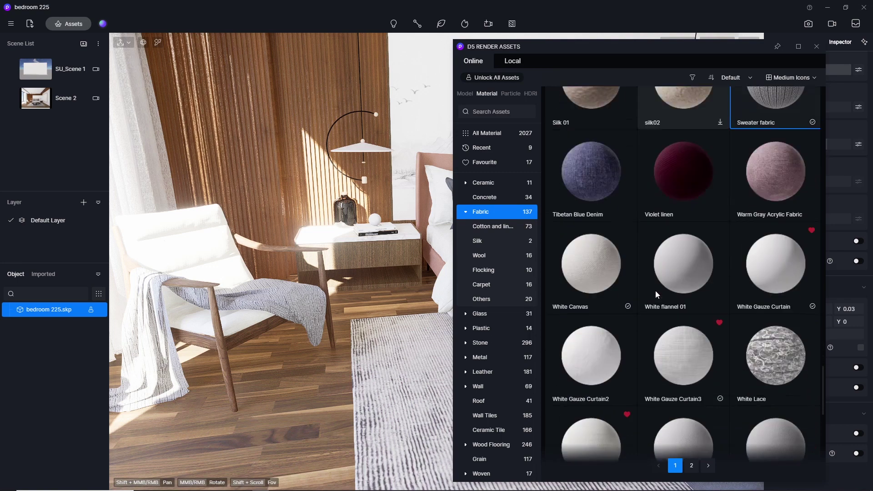
pyautogui.scroll(-7, 656, 294)
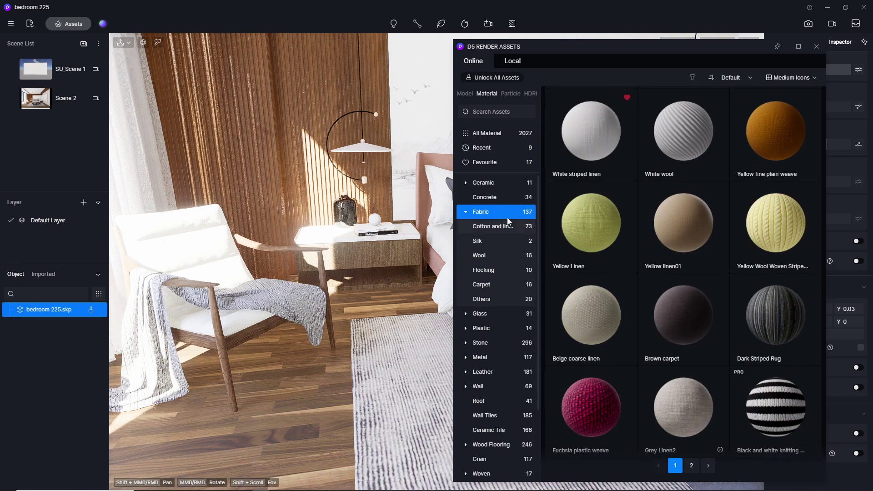
pyautogui.click(479, 214)
pyautogui.scroll(-4, 646, 225)
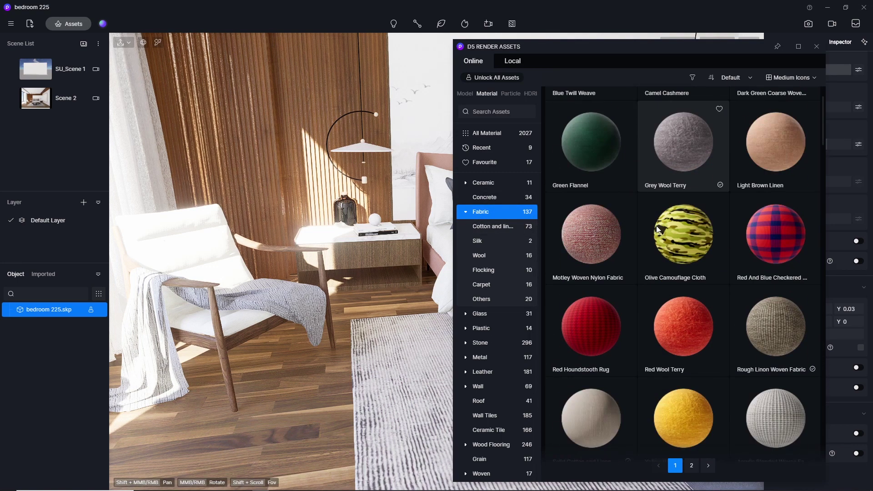
pyautogui.scroll(-5, 656, 226)
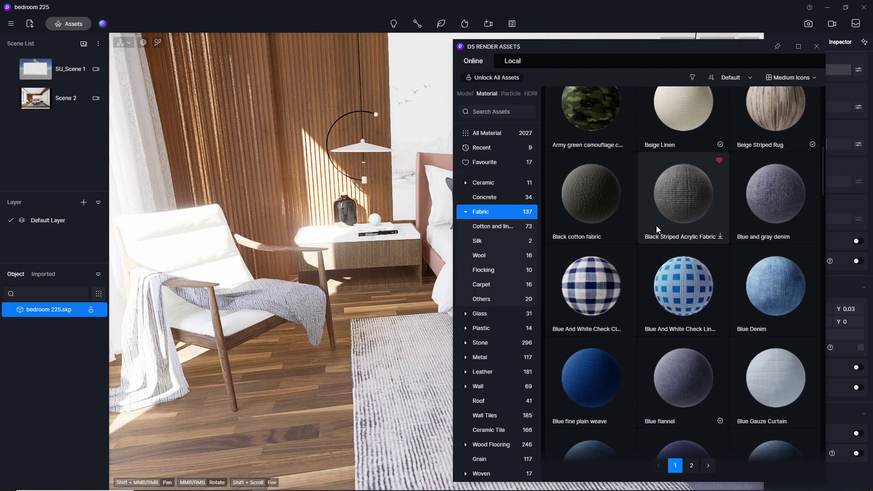
pyautogui.scroll(-2, 656, 225)
pyautogui.scroll(-5, 656, 225)
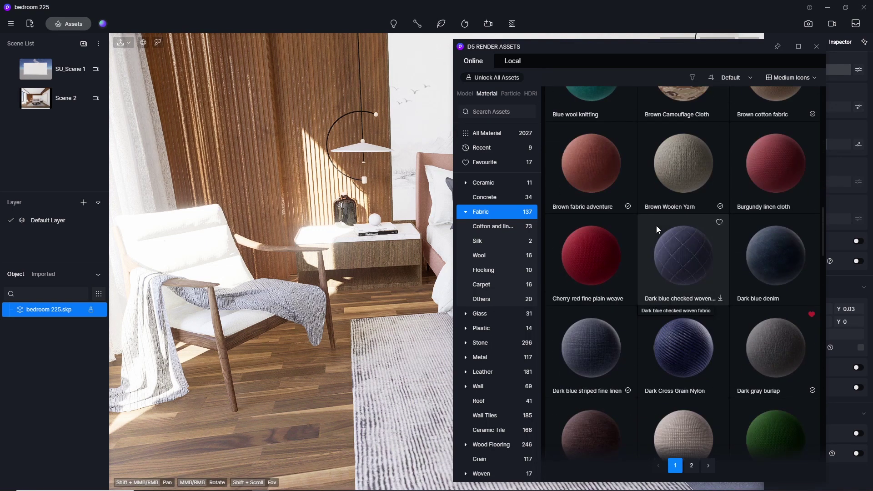
pyautogui.click(661, 154)
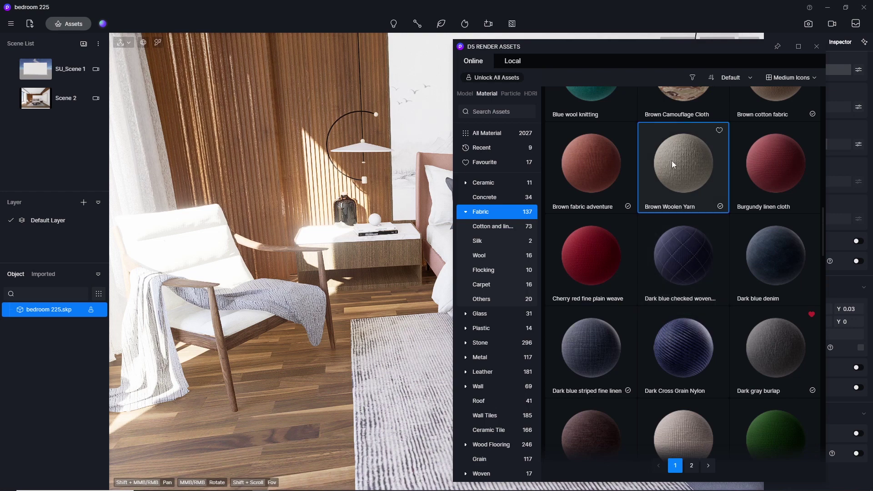
pyautogui.click(282, 312)
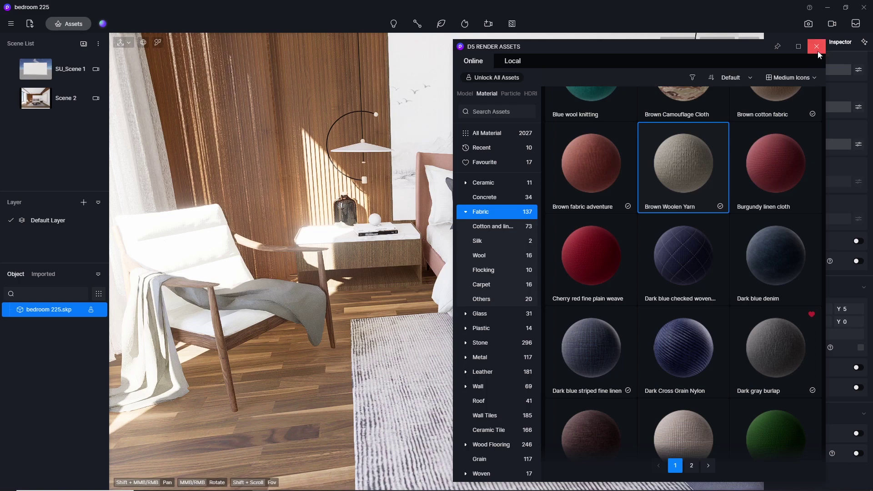
pyautogui.click(817, 52)
pyautogui.scroll(7, 293, 299)
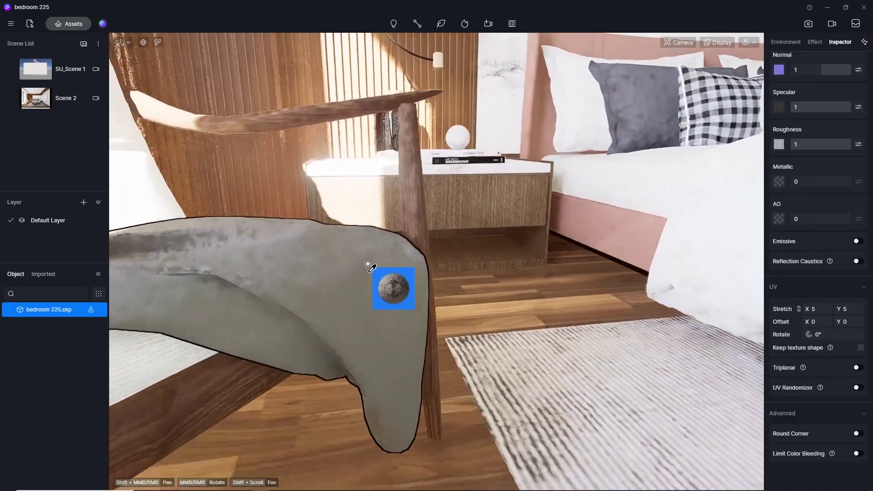
# Set the blanket's UV texture stretch to 0.1 on both X and Y
pyautogui.scroll(-5, 359, 318)
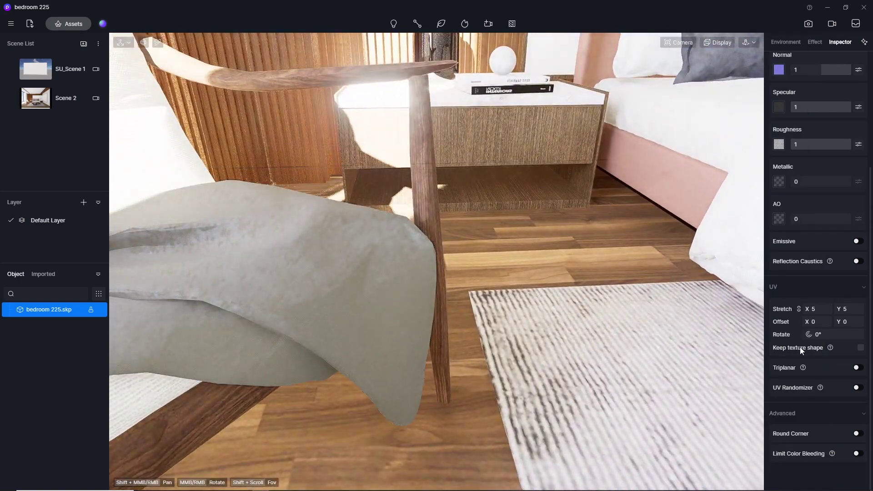
pyautogui.press('Return')
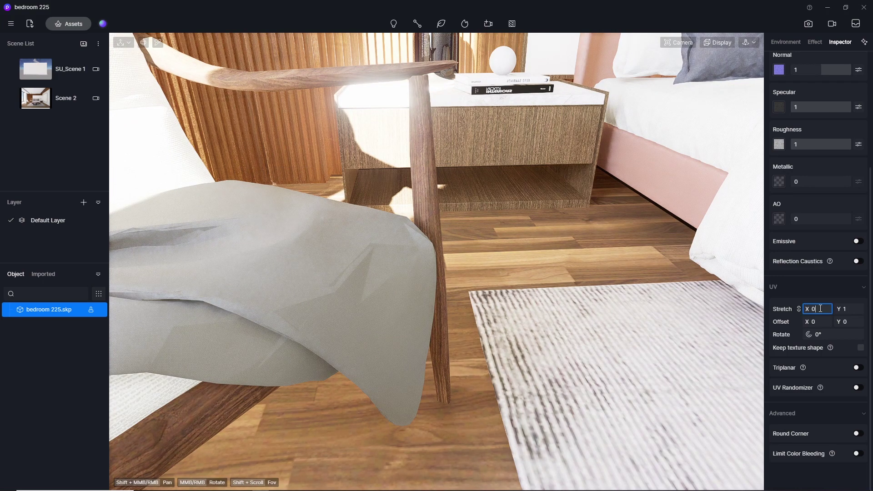
pyautogui.press('Return')
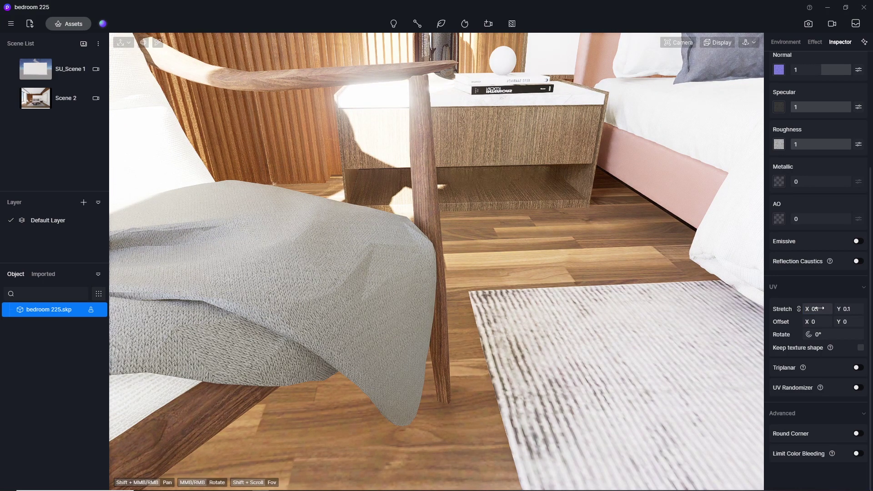
# Orbit around the seat to view the whole armchair with its fine-knit throw
pyautogui.scroll(-5, 590, 362)
pyautogui.moveTo(309, 293); pyautogui.dragTo(359, 336, button='middle')
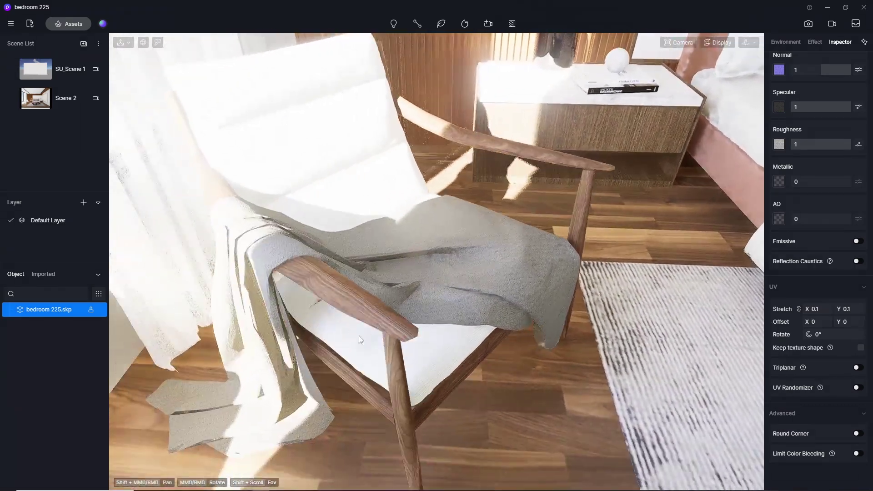
pyautogui.scroll(6, 445, 299)
pyautogui.moveTo(464, 296); pyautogui.dragTo(525, 282, button='middle')
pyautogui.scroll(-6, 525, 286)
pyautogui.moveTo(482, 300); pyautogui.dragTo(621, 159, button='middle')
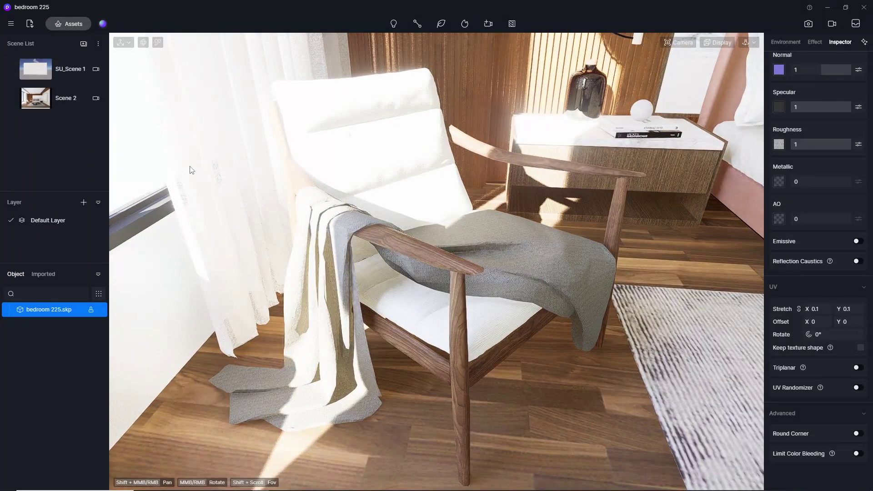
# Pick the armchair's wood frame material and paste its base colour texture into the Normal slot
pyautogui.click(157, 42)
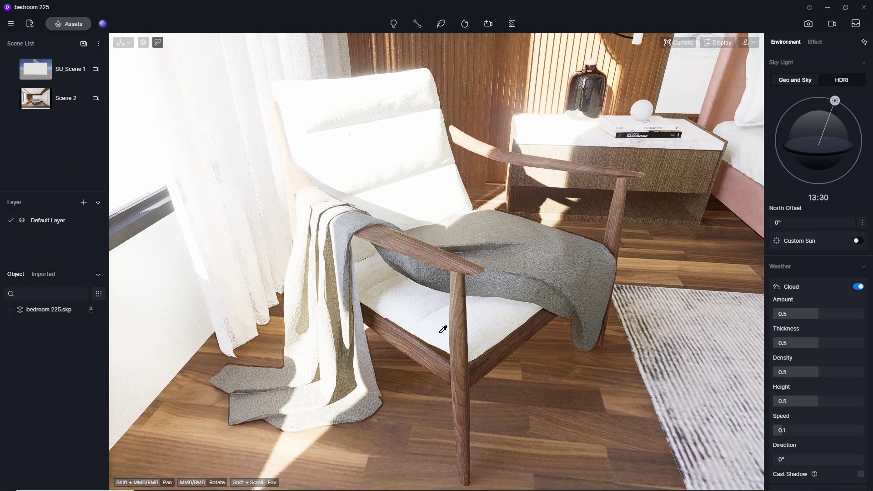
pyautogui.click(464, 349)
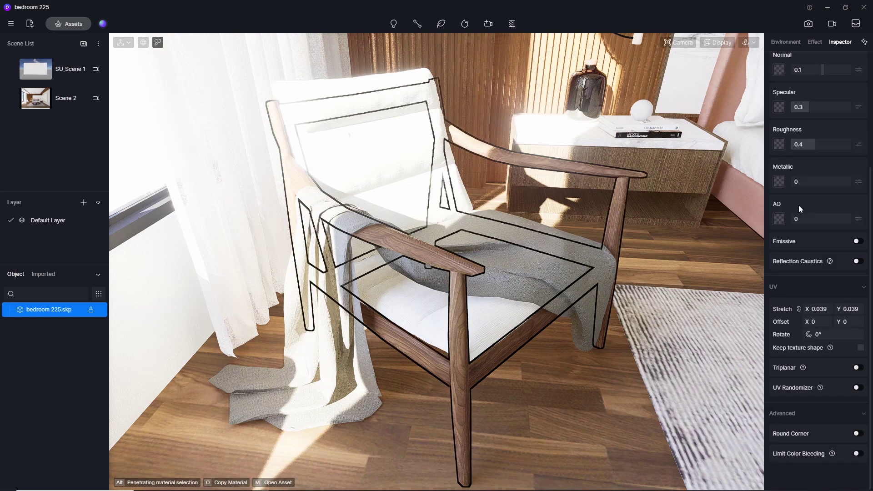
pyautogui.scroll(2, 871, 146)
pyautogui.scroll(2, 870, 146)
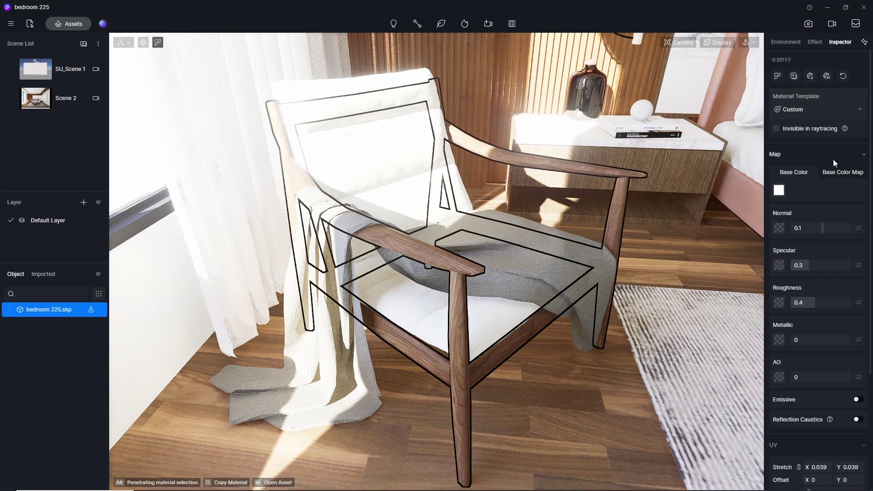
pyautogui.click(841, 174)
pyautogui.click(778, 189)
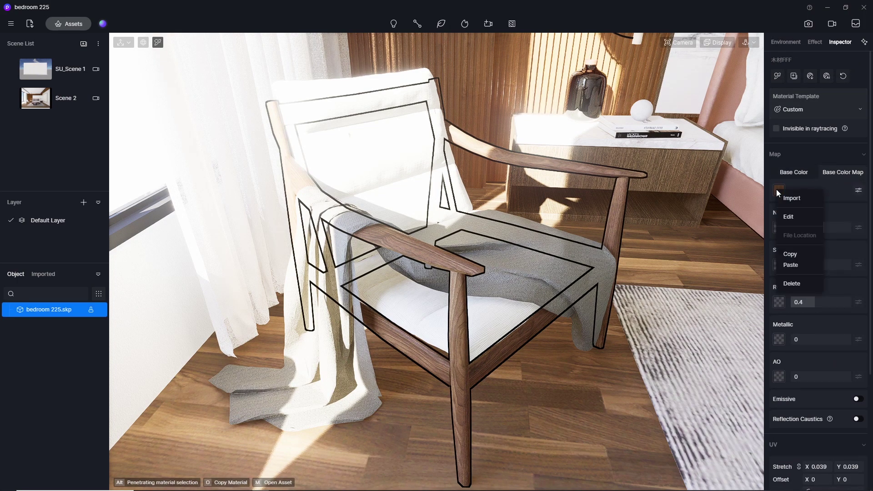
pyautogui.click(790, 254)
pyautogui.click(779, 228)
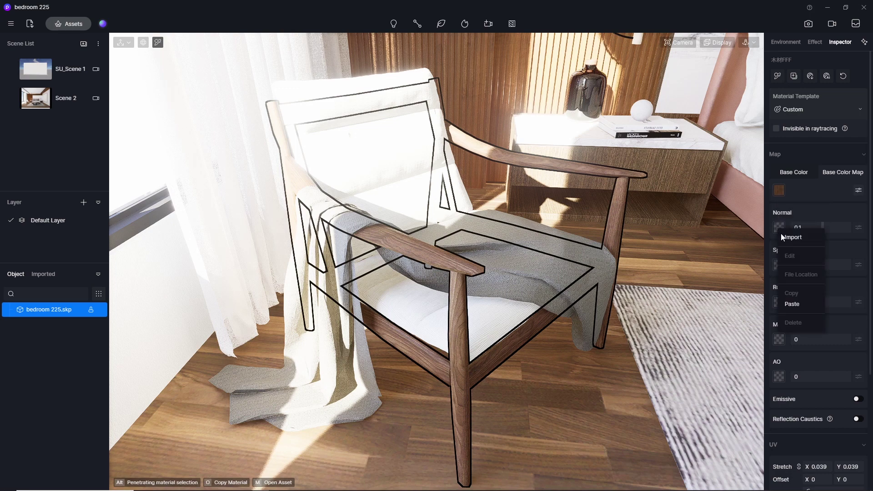
pyautogui.click(801, 301)
# Set the wood material's specular to 0.5 and roughness to 0.3
pyautogui.click(814, 266)
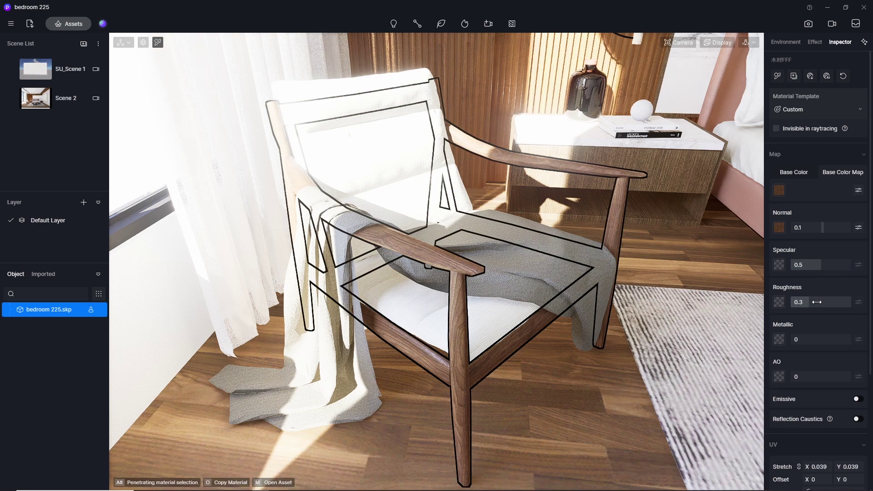
pyautogui.moveTo(552, 227); pyautogui.dragTo(437, 245, button='right')
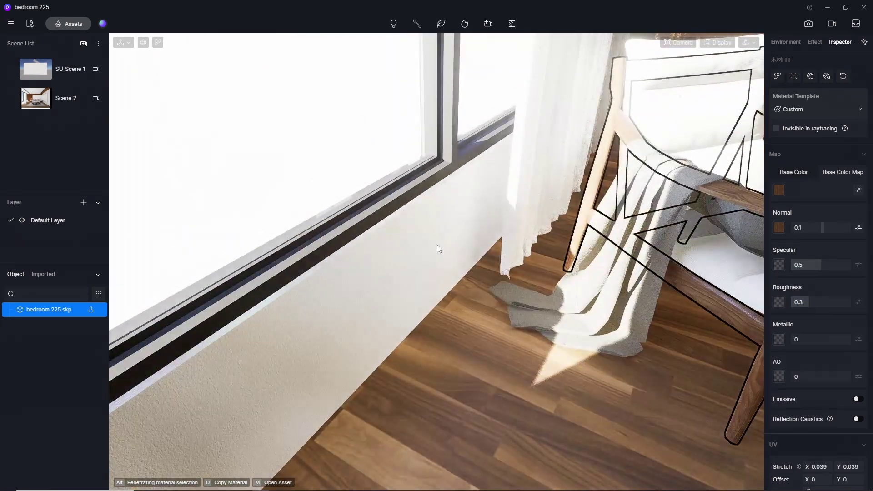
pyautogui.click(158, 42)
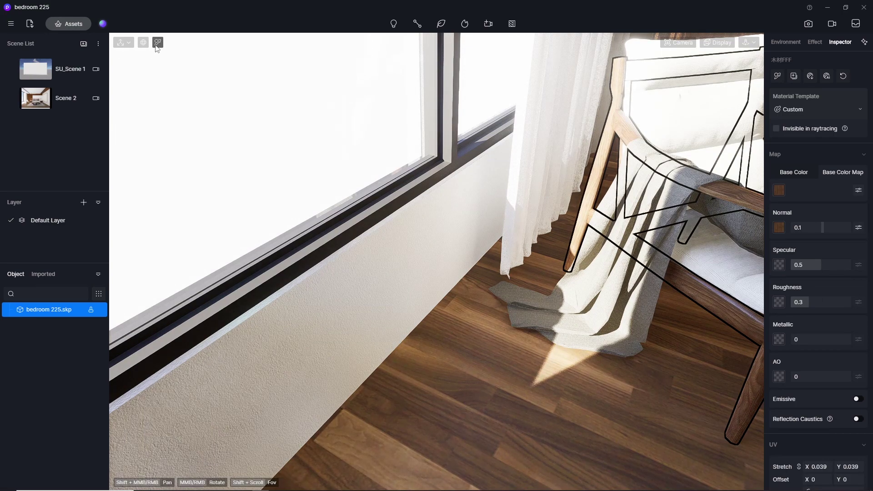
# Pick the wall paint, reuse its base colour texture as the normal map, and set roughness 0.6
pyautogui.moveTo(260, 220); pyautogui.dragTo(354, 334, button='right')
pyautogui.click(353, 333)
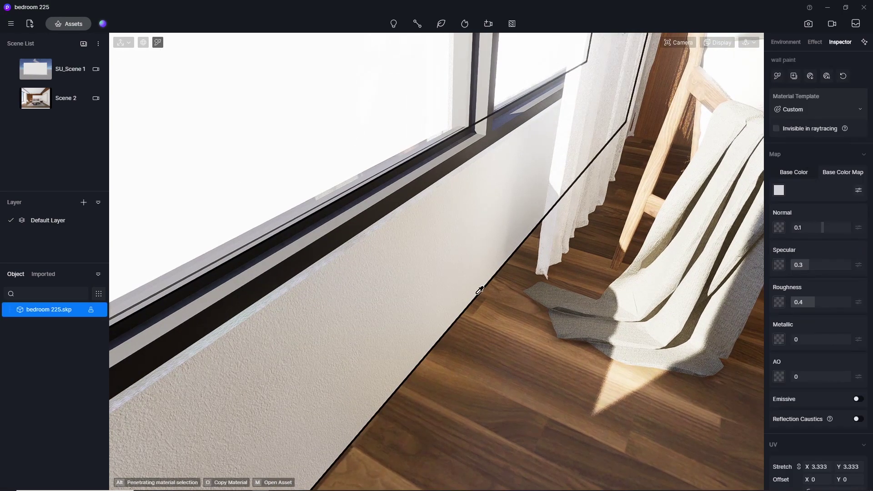
pyautogui.rightClick(779, 192)
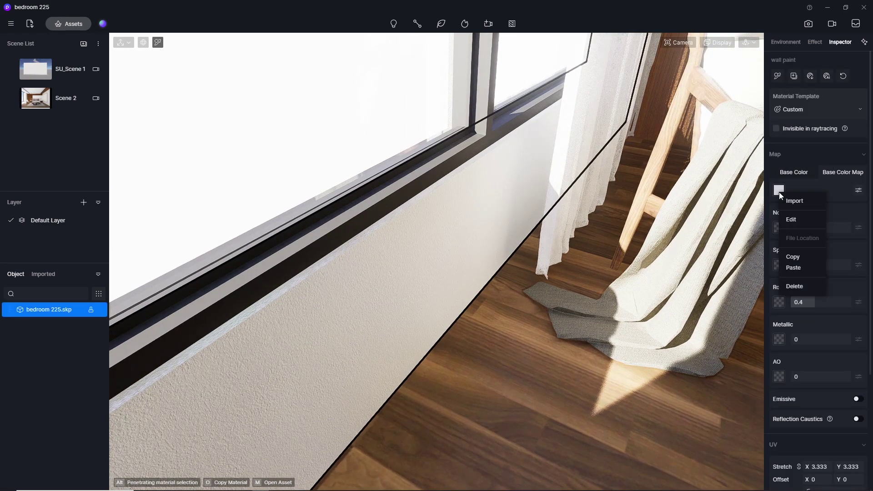
pyautogui.click(787, 257)
pyautogui.rightClick(777, 227)
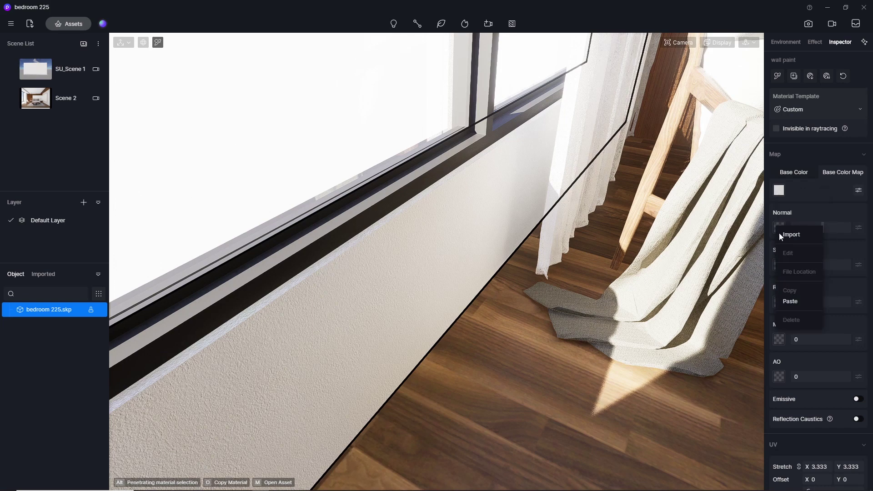
pyautogui.click(791, 302)
pyautogui.click(812, 306)
pyautogui.write('0.')
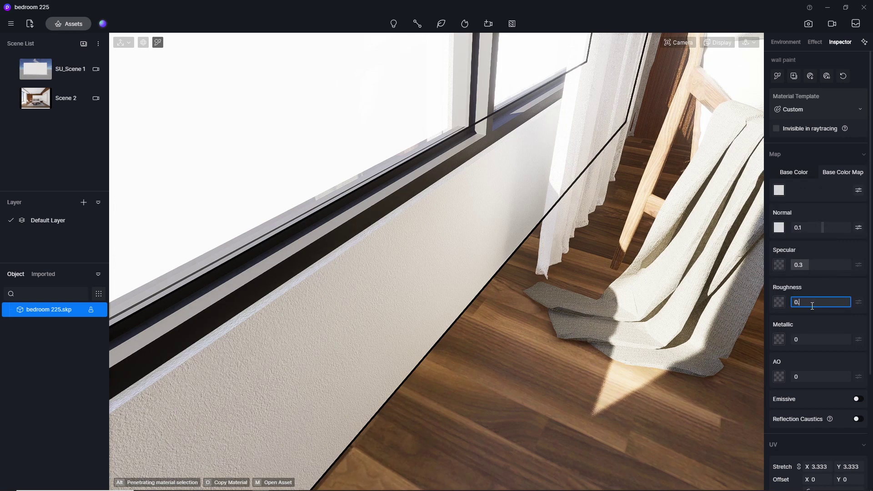
pyautogui.write('6')
pyautogui.press('Return')
# Pick the dark window-frame material and give it roughness 0.2 and metallic 0.1
pyautogui.scroll(-3, 360, 187)
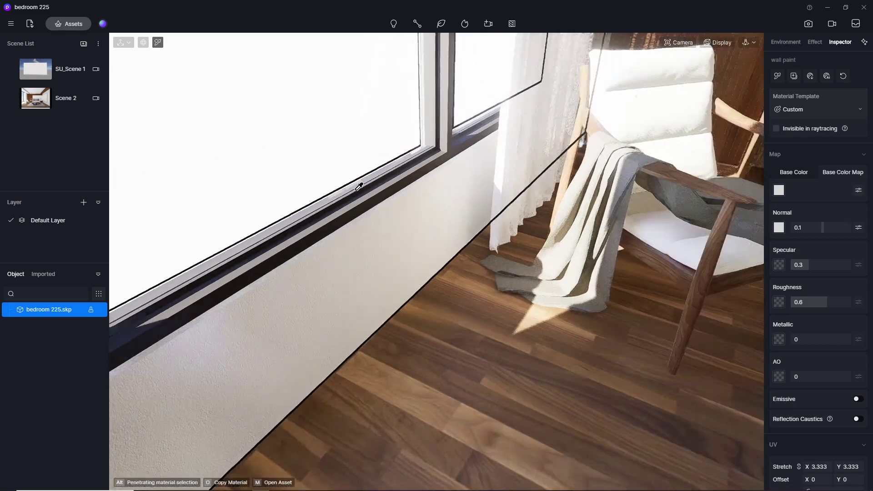
pyautogui.scroll(-4, 378, 195)
pyautogui.moveTo(380, 197)
pyautogui.mouseDown(button='middle')
pyautogui.moveTo(544, 117)
pyautogui.moveTo(381, 182)
pyautogui.mouseUp(button='middle')
pyautogui.scroll(4, 381, 182)
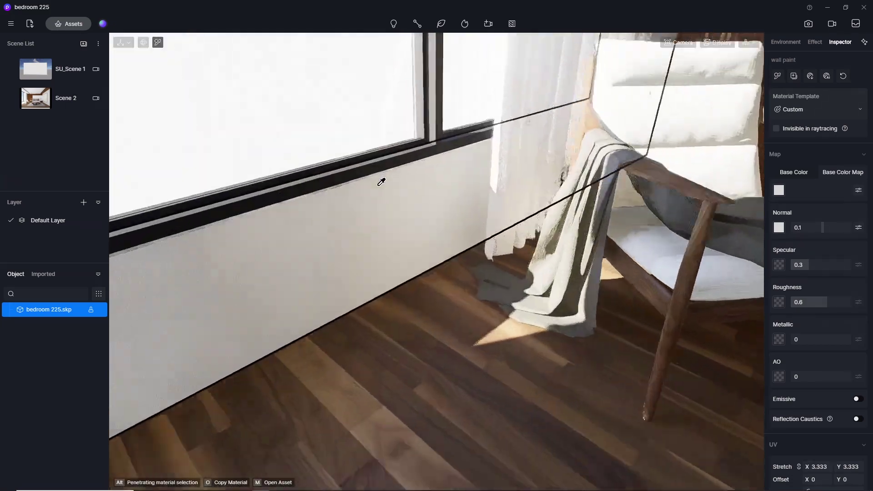
pyautogui.scroll(2, 381, 182)
pyautogui.click(398, 137)
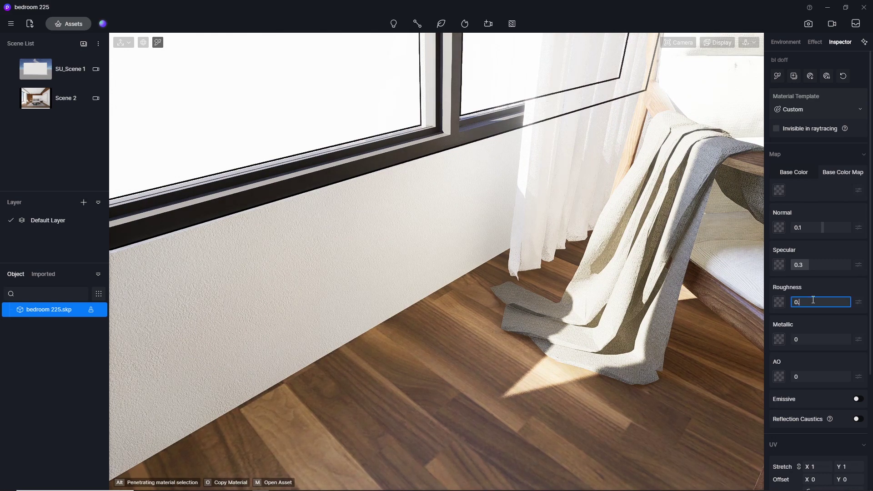
pyautogui.press('Return')
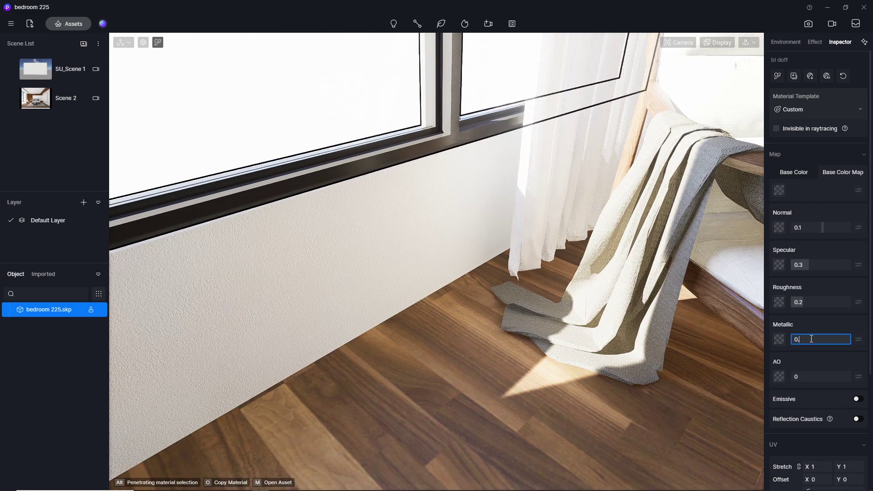
pyautogui.scroll(-3, 210, 318)
pyautogui.moveTo(210, 317); pyautogui.dragTo(666, 175, button='right')
pyautogui.moveTo(282, 314); pyautogui.dragTo(283, 114, button='right')
pyautogui.scroll(4, 511, 227)
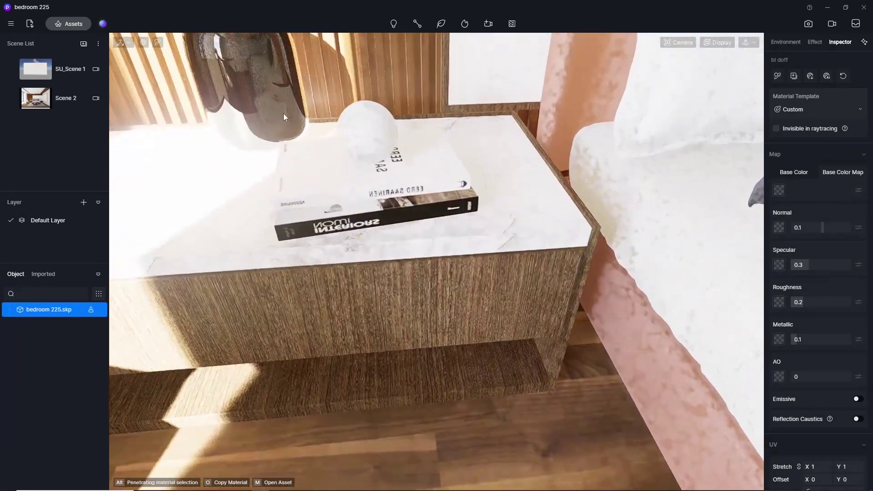
# Pick the marble nightstand top and lower its roughness from 0.4 to 0.2
pyautogui.click(157, 41)
pyautogui.click(536, 226)
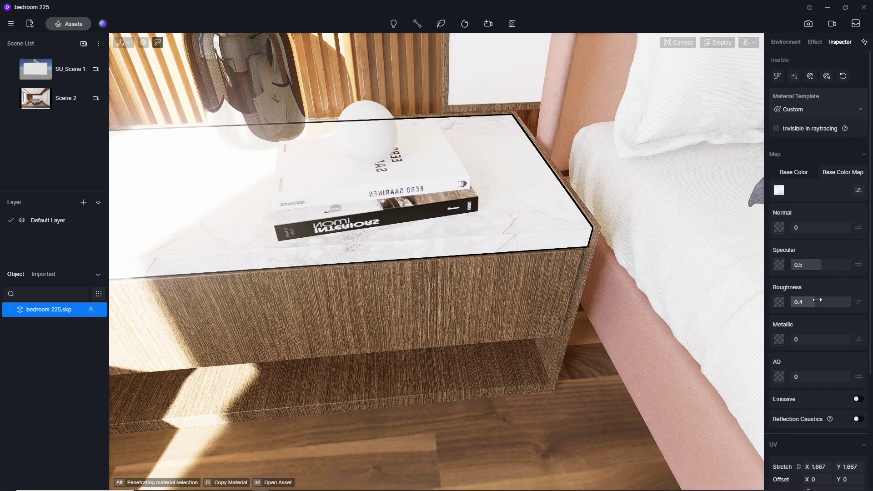
pyautogui.press('Return')
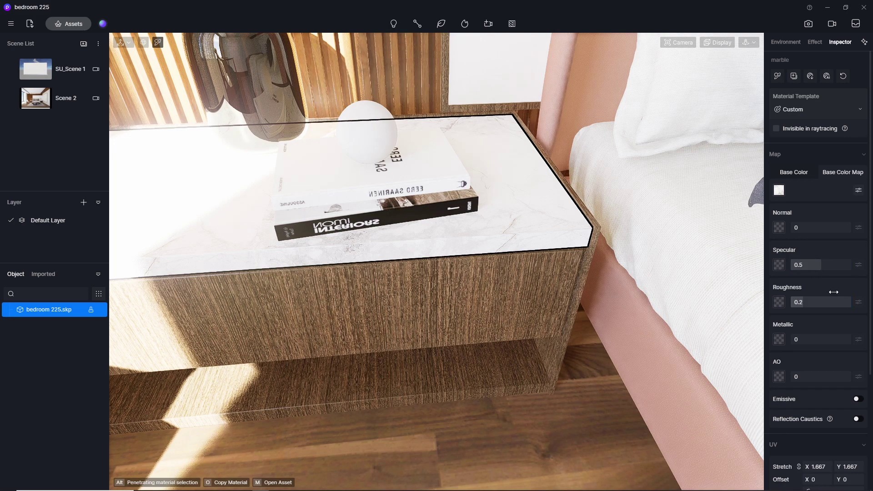
# Orbit over the bed to frame both nightstands and the back wall
pyautogui.scroll(-10, 330, 325)
pyautogui.moveTo(474, 182); pyautogui.dragTo(458, 130, button='right')
pyautogui.moveTo(457, 130); pyautogui.dragTo(372, 191, button='middle')
pyautogui.scroll(-5, 371, 191)
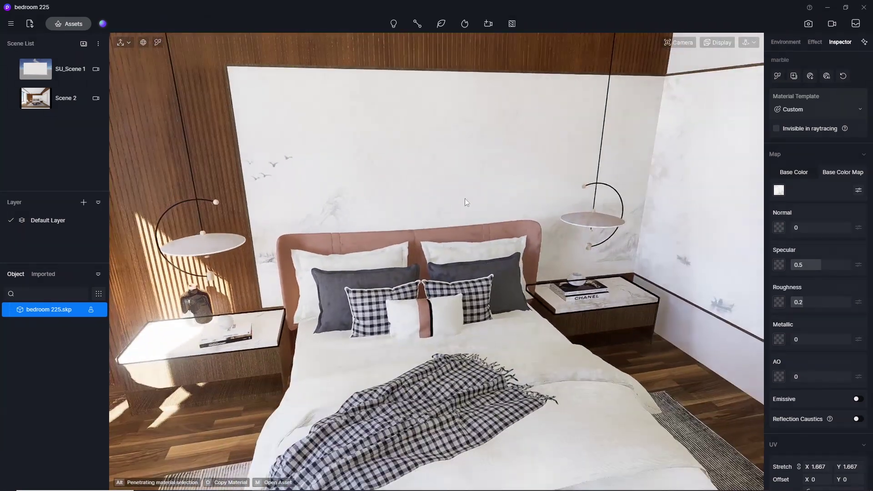
pyautogui.moveTo(465, 198); pyautogui.dragTo(514, 81, button='right')
pyautogui.moveTo(514, 81); pyautogui.dragTo(397, 118, button='middle')
pyautogui.scroll(4, 424, 219)
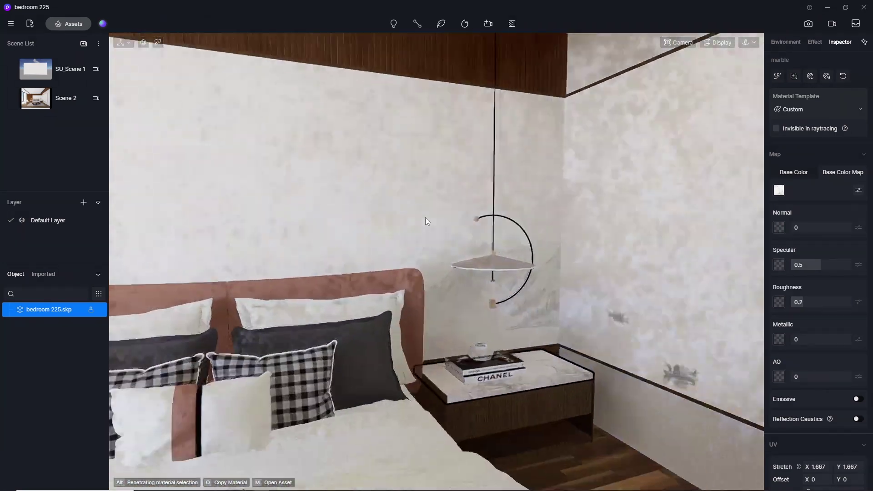
pyautogui.moveTo(337, 253); pyautogui.dragTo(300, 255, button='right')
pyautogui.moveTo(440, 262); pyautogui.dragTo(550, 257, button='middle')
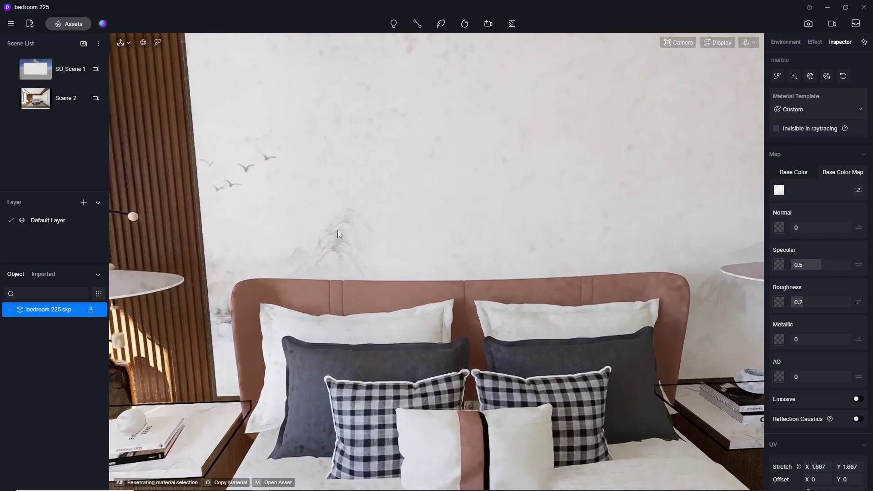
# Pick the artwork wall material and undo a stray paste into its base colour map
pyautogui.click(158, 42)
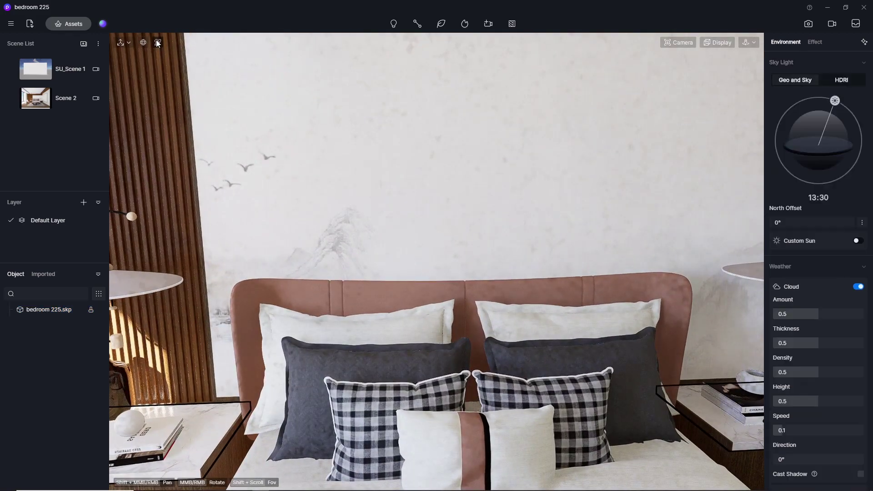
pyautogui.click(370, 163)
pyautogui.rightClick(779, 190)
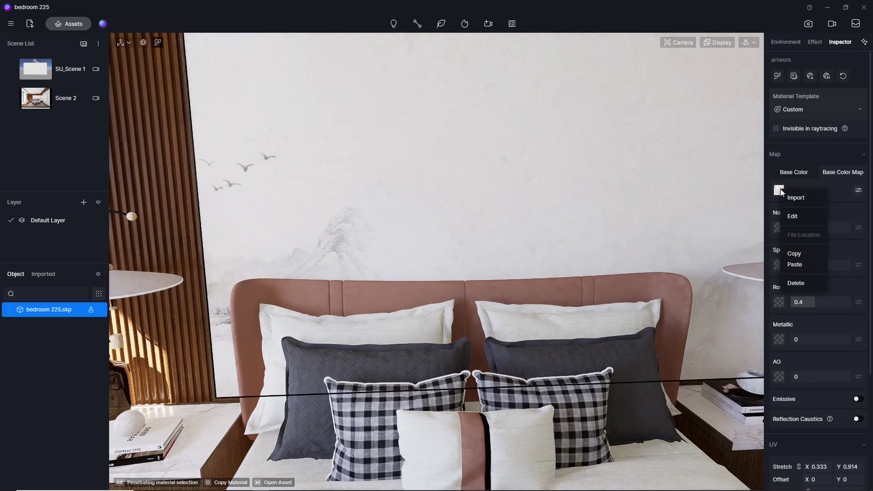
pyautogui.click(802, 265)
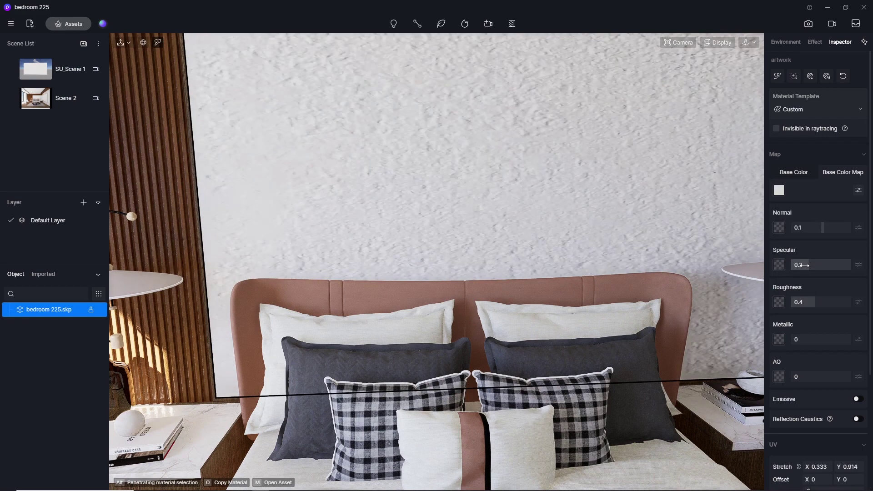
pyautogui.press('Escape')
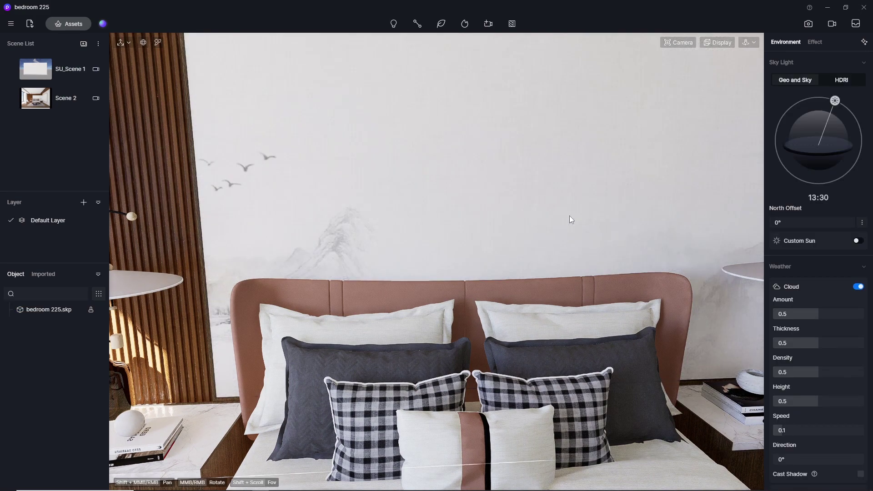
# Copy the artwork image from Base Color and paste it into the Normal map slot
pyautogui.click(158, 42)
pyautogui.click(376, 135)
pyautogui.click(781, 190)
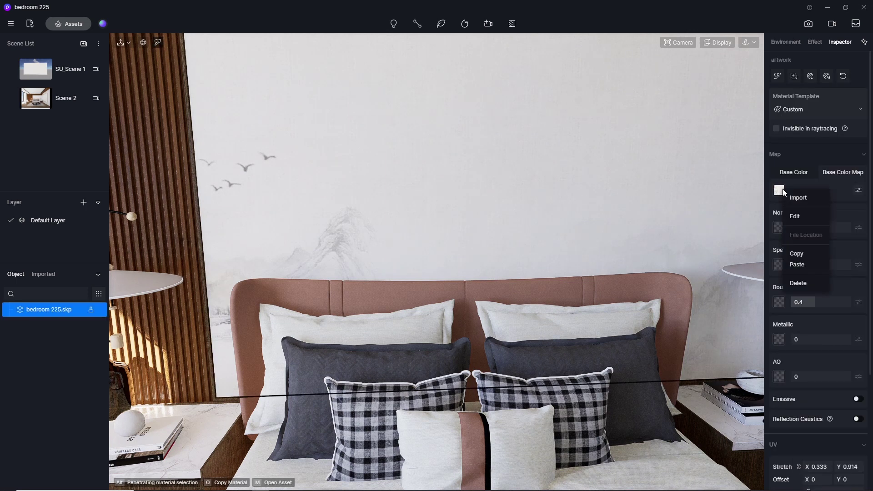
pyautogui.click(805, 252)
pyautogui.click(777, 226)
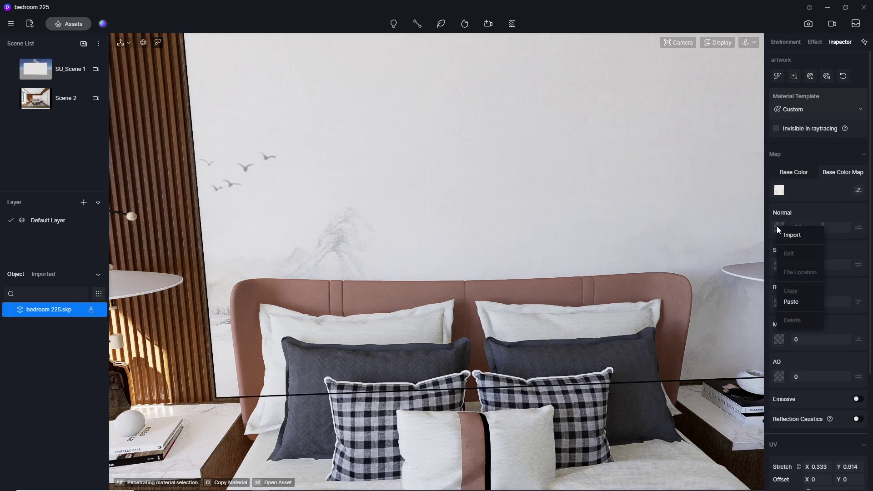
pyautogui.click(806, 302)
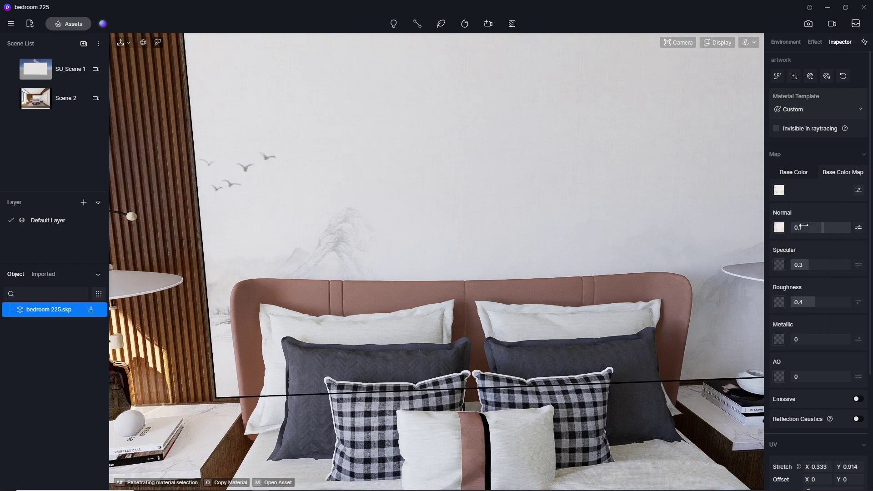
# Set the artwork's normal strength to 0.1, with specular and roughness at 0.5
pyautogui.click(804, 224)
pyautogui.write('1')
pyautogui.press('Return')
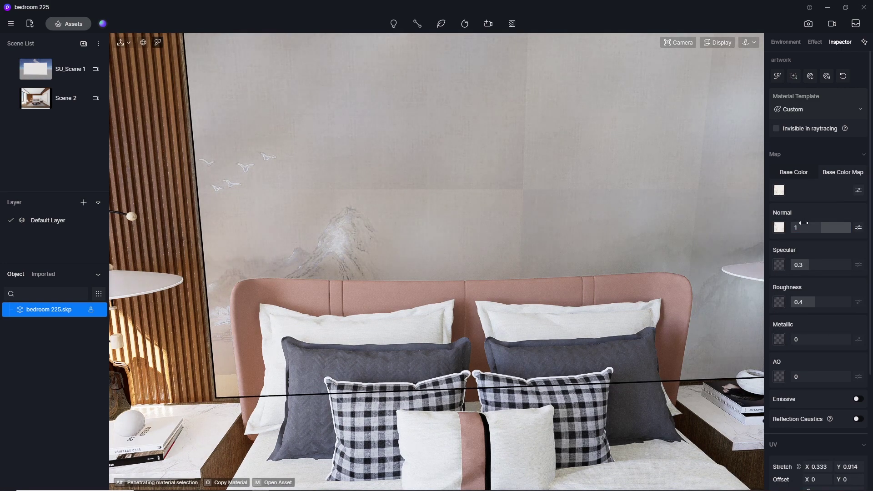
pyautogui.click(804, 225)
pyautogui.write('0.1')
pyautogui.press('Return')
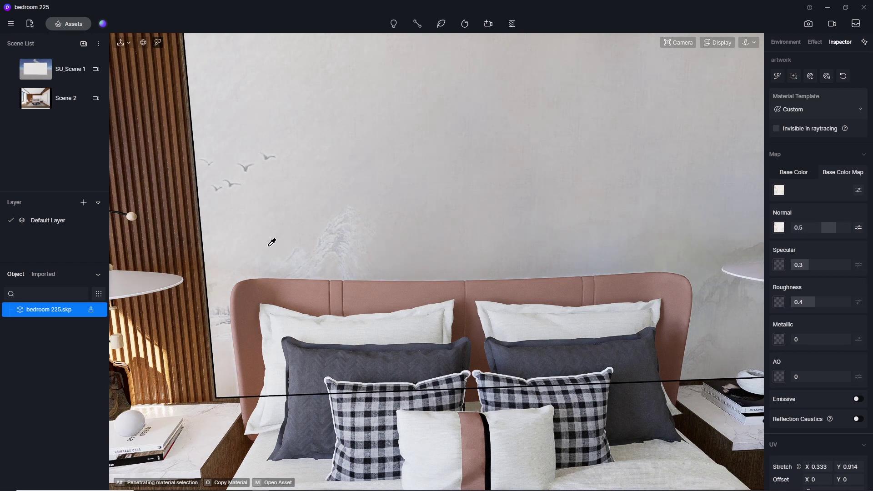
pyautogui.scroll(-3, 263, 241)
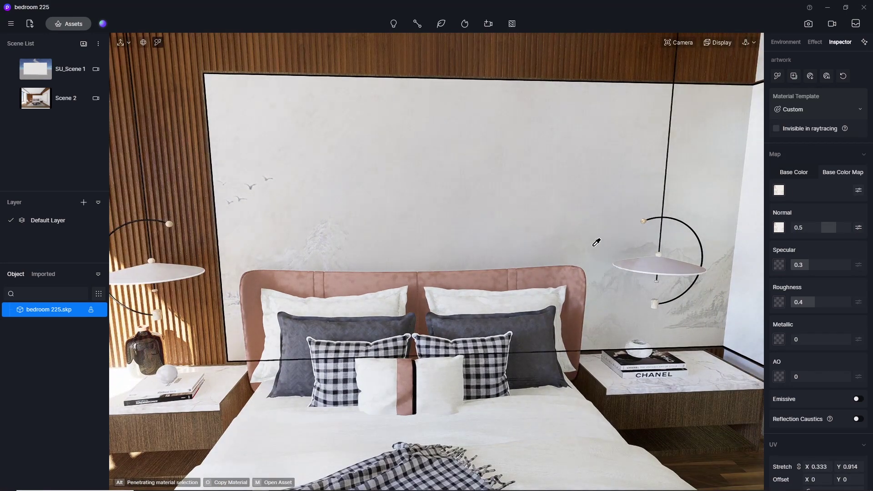
pyautogui.scroll(4, 591, 246)
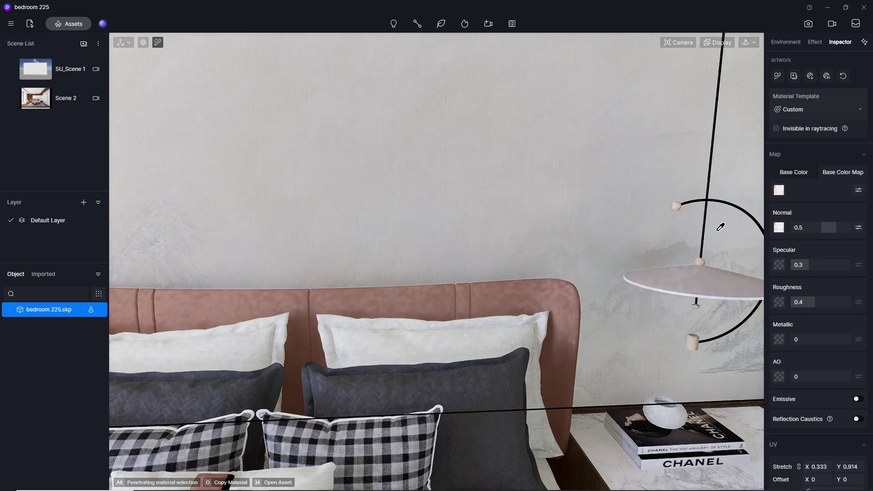
pyautogui.scroll(-4, 549, 175)
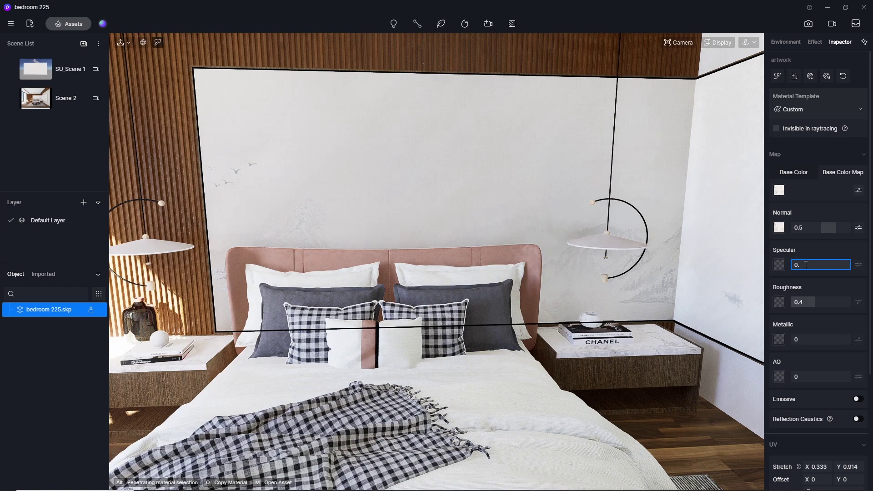
pyautogui.click(809, 298)
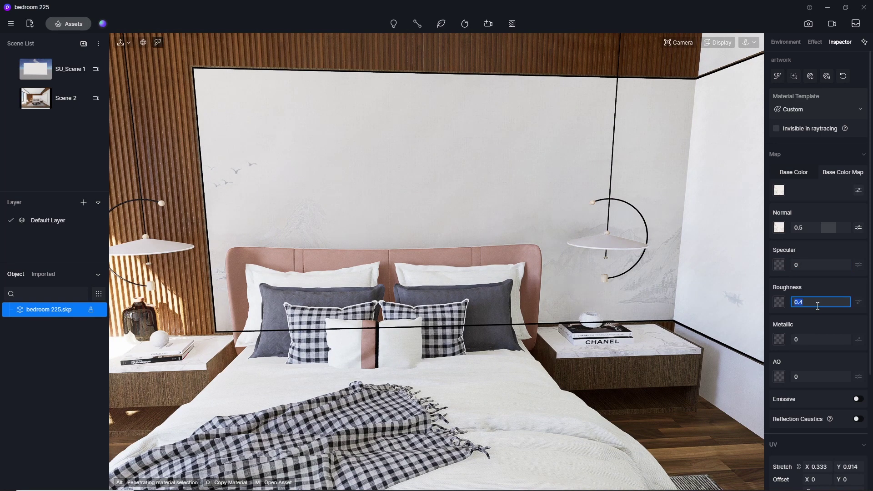
pyautogui.click(810, 267)
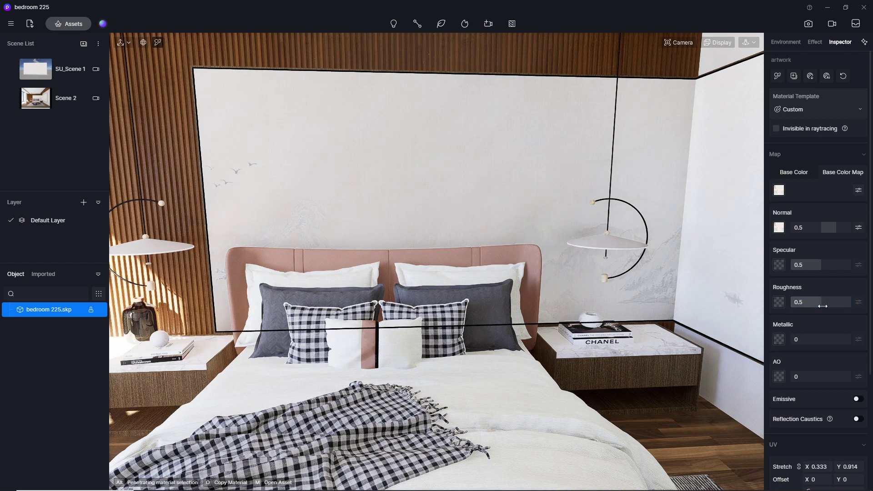
# Orbit around the bed and headboard wall, confirming the 0.1 normal strength
pyautogui.moveTo(442, 170); pyautogui.dragTo(382, 109, button='middle')
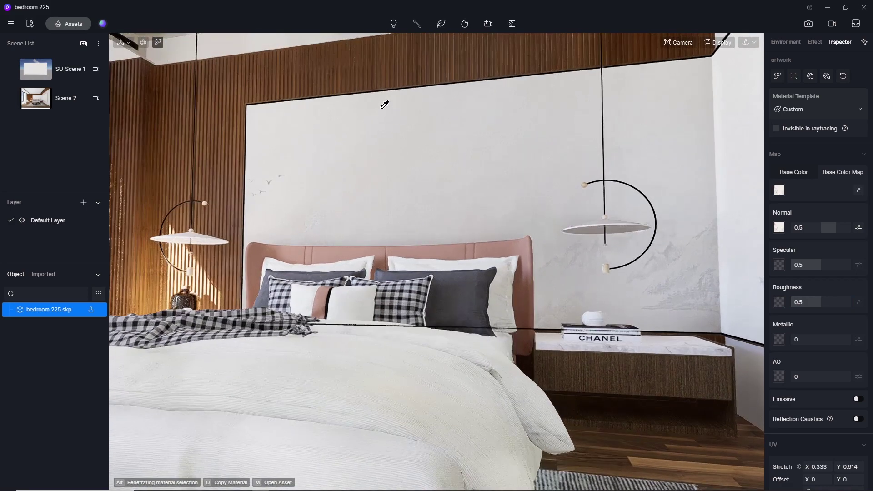
pyautogui.moveTo(424, 131); pyautogui.dragTo(667, 267, button='middle')
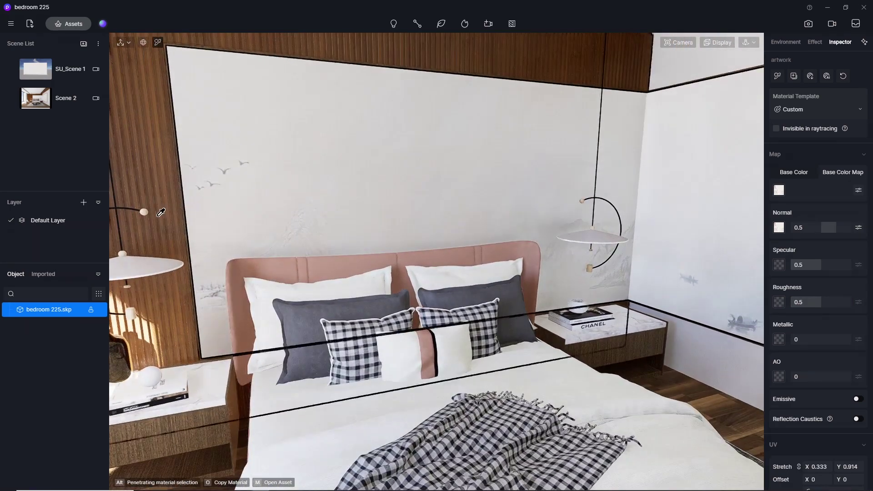
pyautogui.scroll(5, 227, 244)
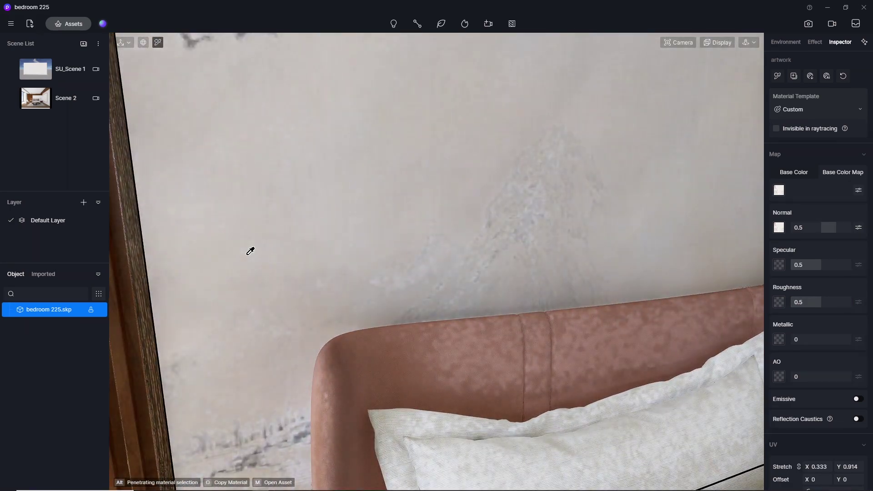
pyautogui.scroll(-5, 275, 263)
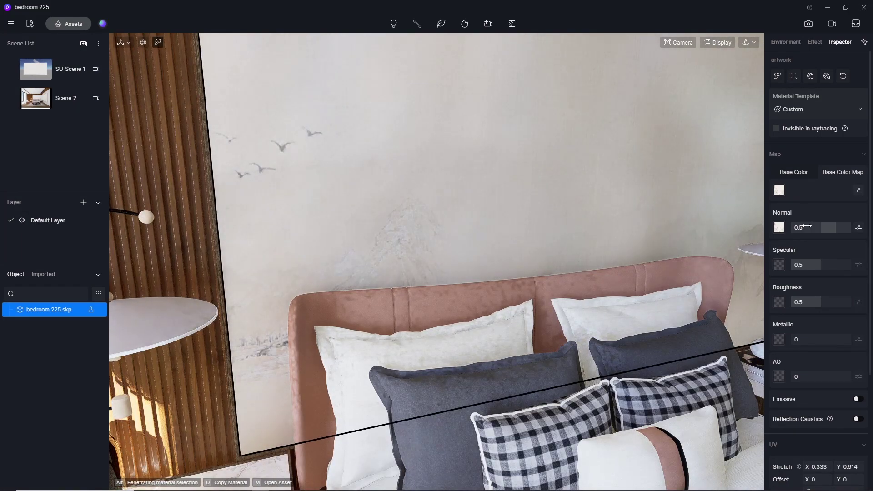
pyautogui.press('Return')
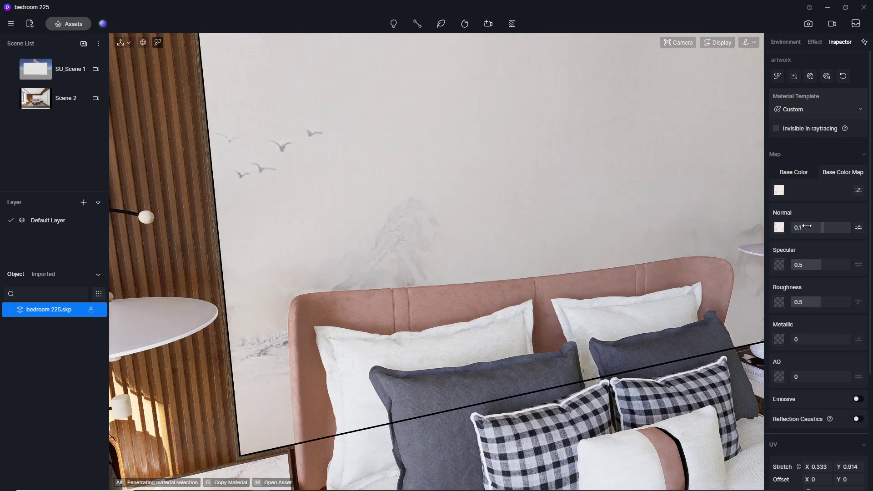
pyautogui.scroll(-3, 358, 204)
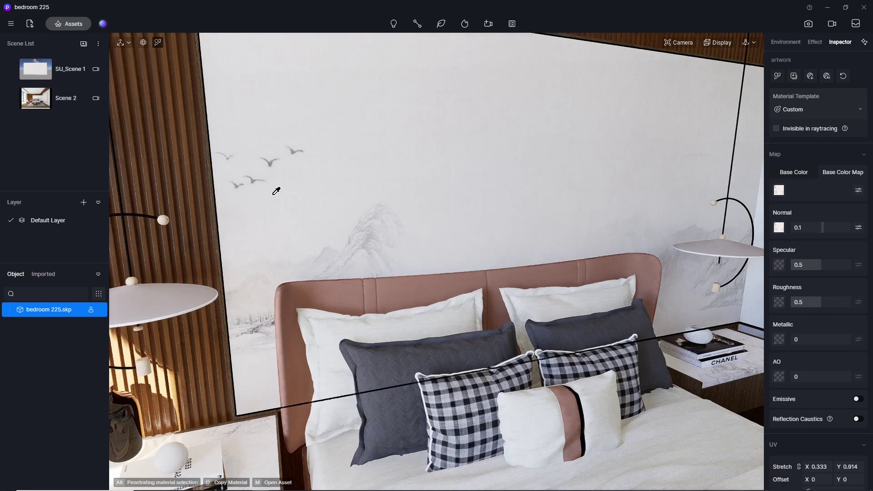
pyautogui.scroll(-5, 291, 182)
pyautogui.scroll(-5, 308, 176)
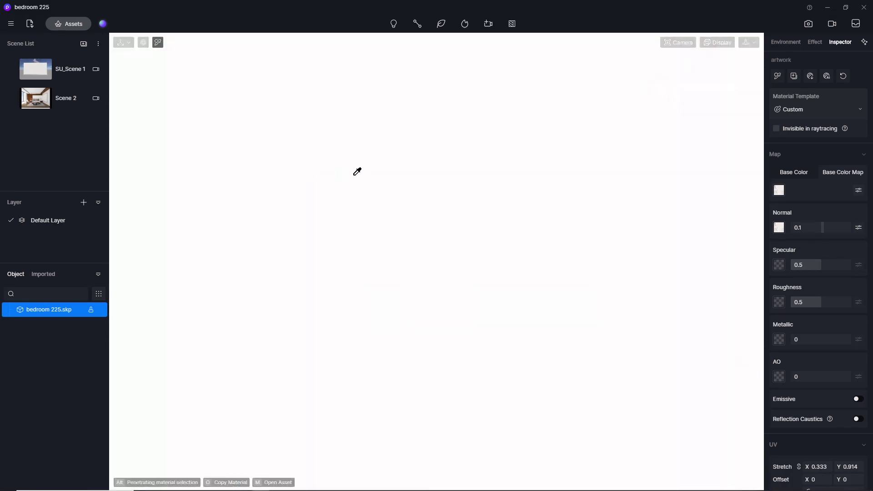
# Switch to the Scene 2 camera in image render mode and choose the 16:9 preset (1440 × 810)
pyautogui.click(33, 91)
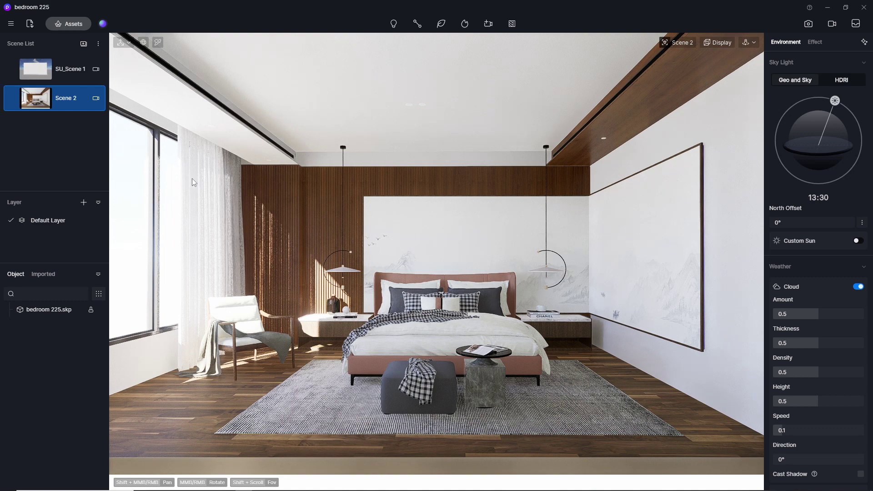
pyautogui.click(807, 25)
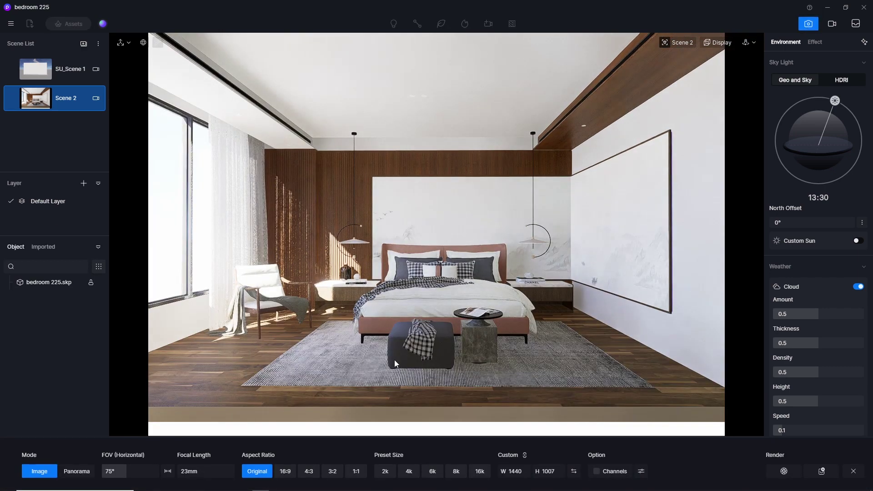
pyautogui.click(285, 471)
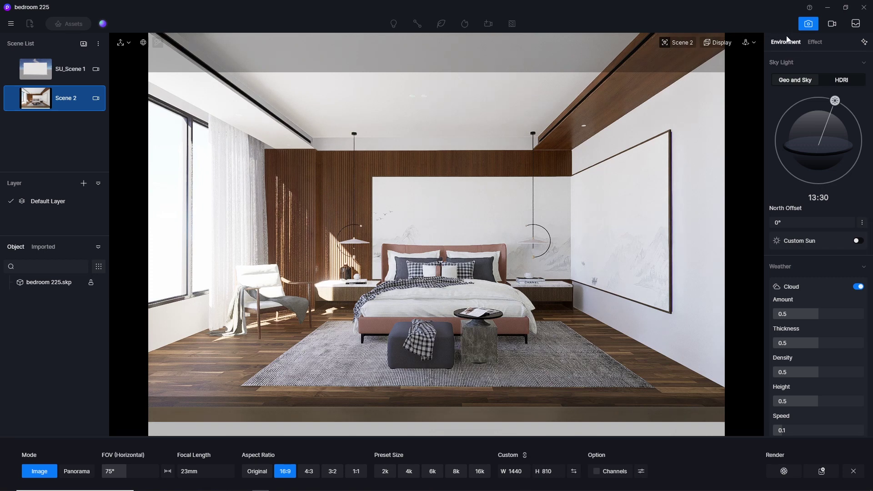
# Set the sky light to HDRI using the custom btrr 8000×4000 image
pyautogui.click(836, 82)
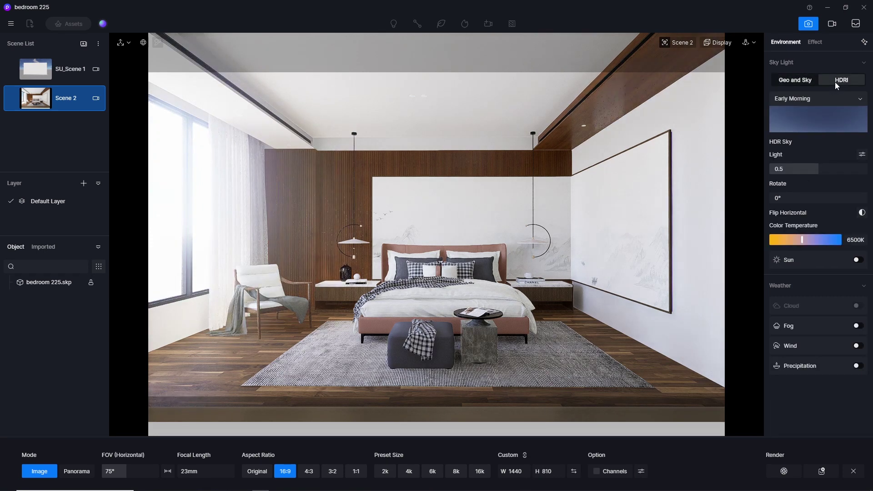
pyautogui.click(814, 105)
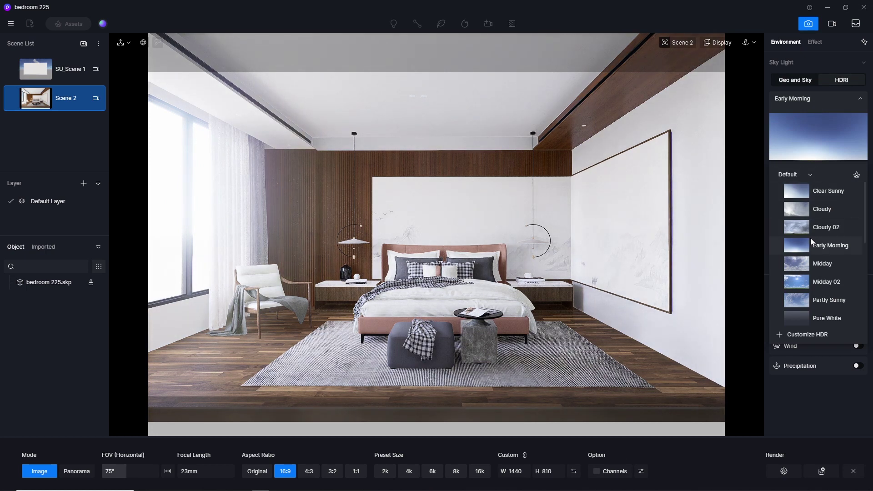
pyautogui.click(793, 175)
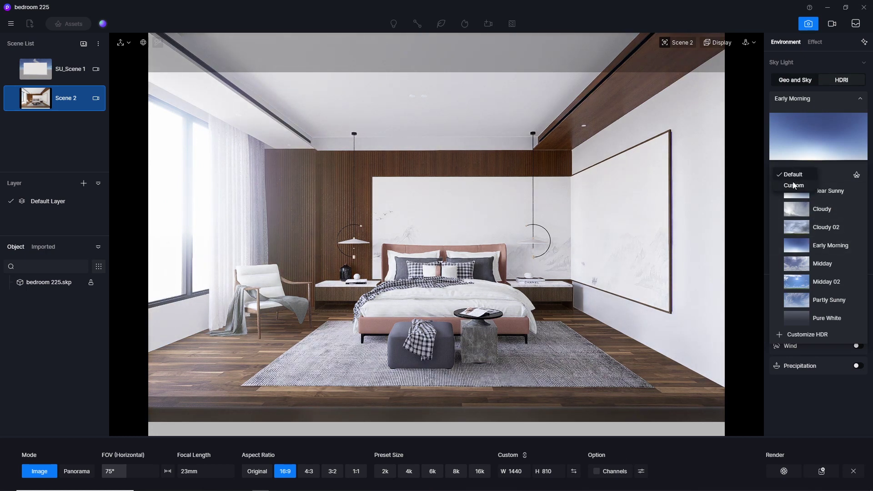
pyautogui.click(793, 185)
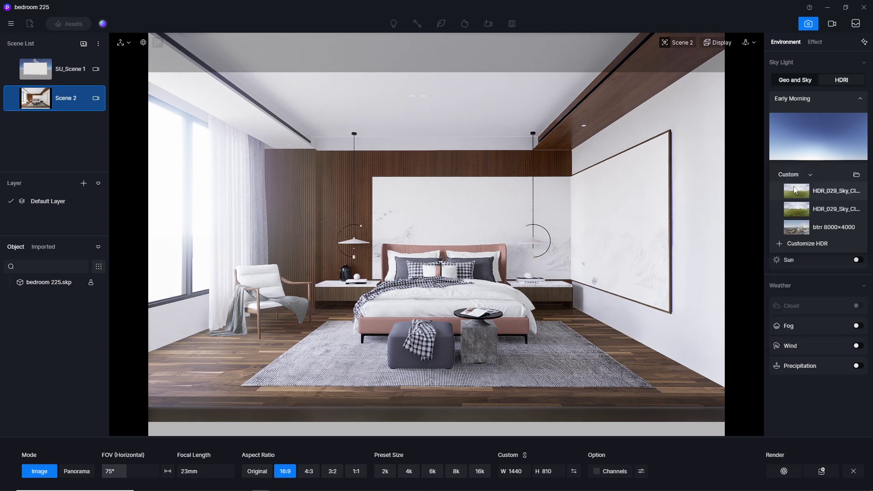
pyautogui.click(808, 232)
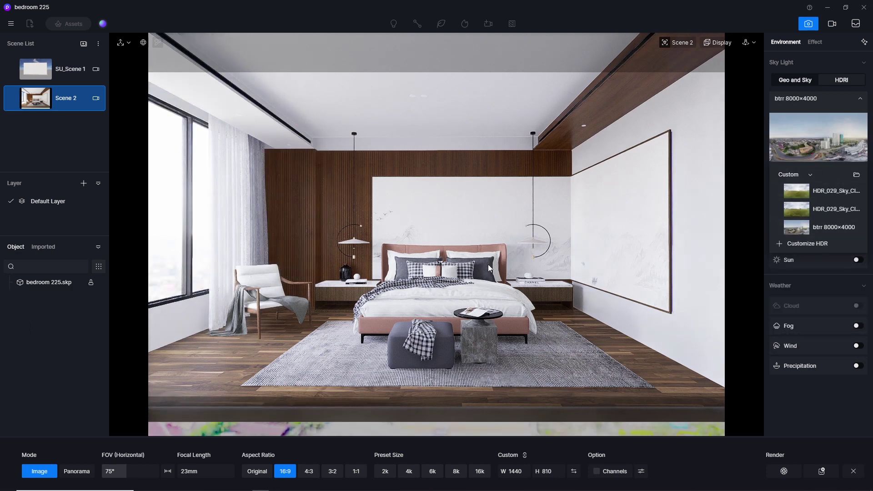
pyautogui.click(860, 99)
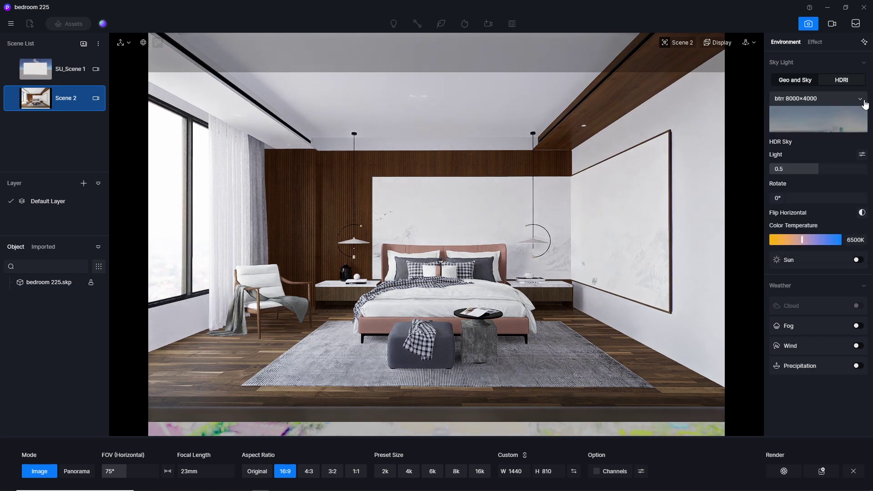
# Set HDRI skylight strength 0.1, background 0.01 and rotation 160°
pyautogui.click(861, 154)
pyautogui.doubleClick(806, 188)
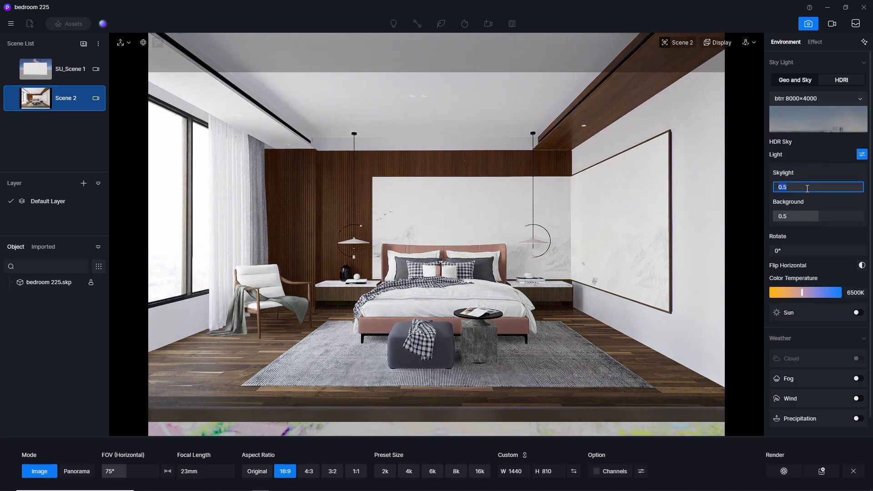
pyautogui.write('0.1')
pyautogui.press('Return')
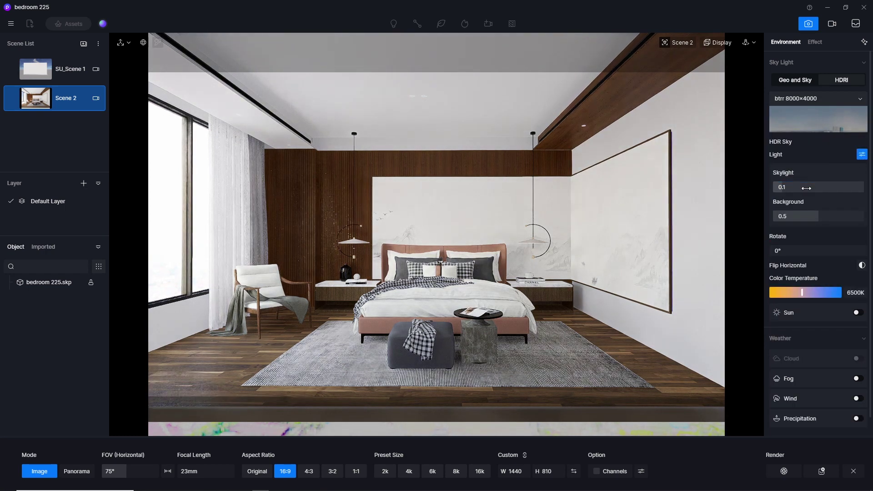
pyautogui.doubleClick(803, 215)
pyautogui.write('0')
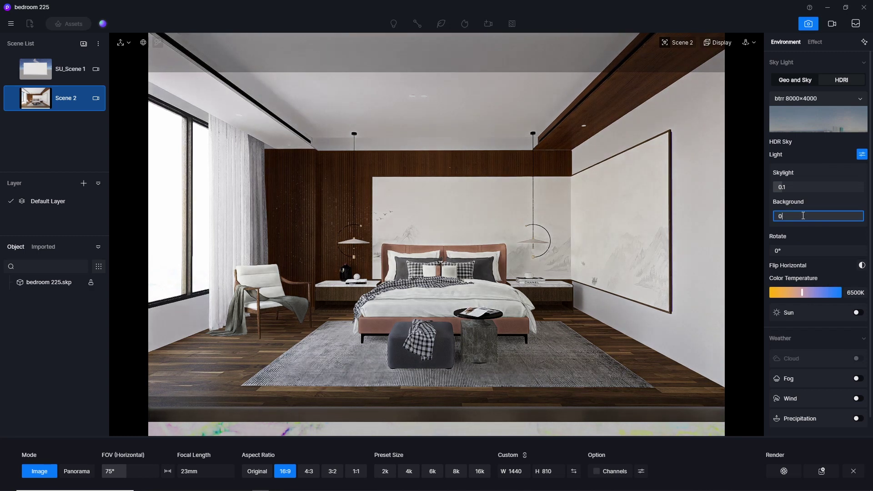
pyautogui.write('.01')
pyautogui.press('Return')
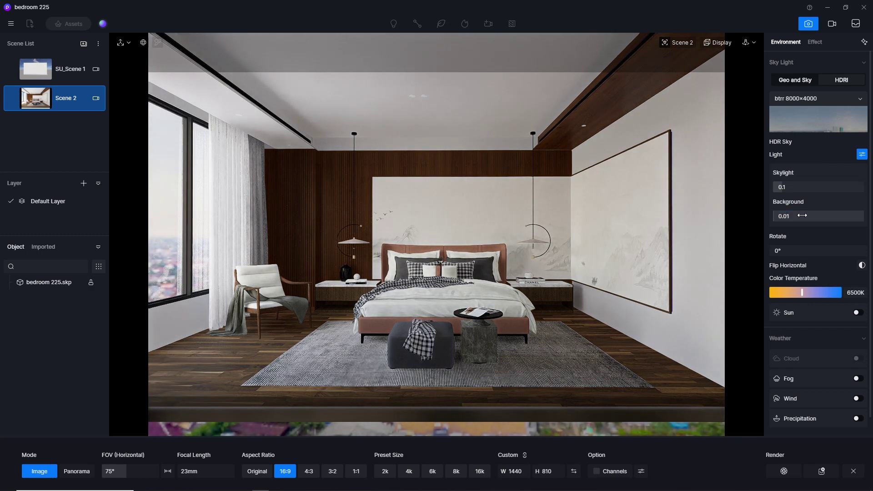
pyautogui.moveTo(784, 251); pyautogui.dragTo(813, 250)
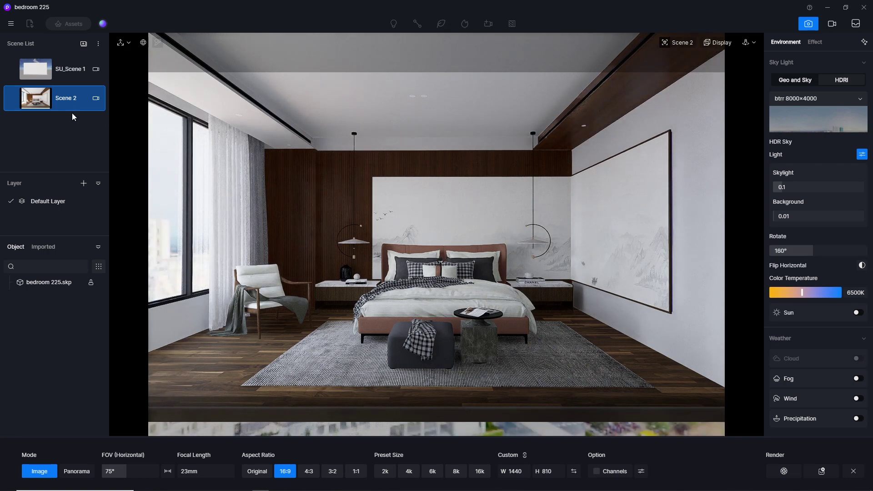
# Raise HDRI skylight strength to 0.3 via 0.2 and update Scene 2 before and after
pyautogui.click(13, 99)
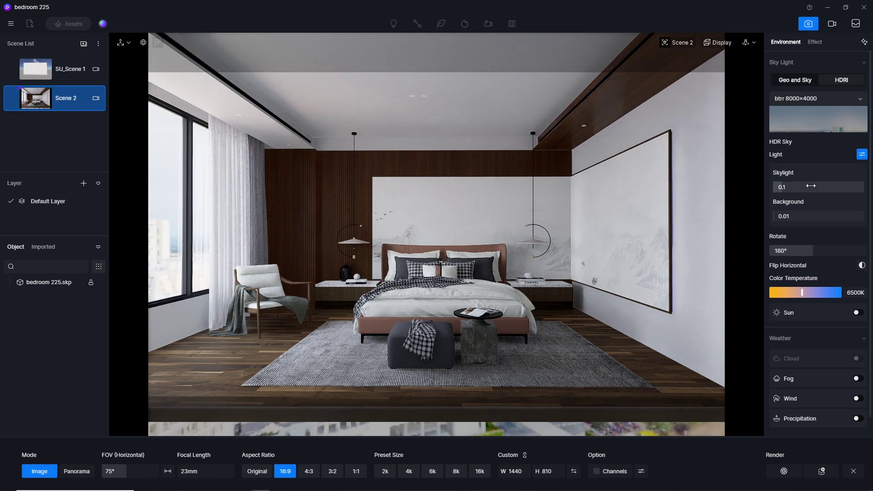
pyautogui.click(812, 187)
pyautogui.write('0.2')
pyautogui.press('Return')
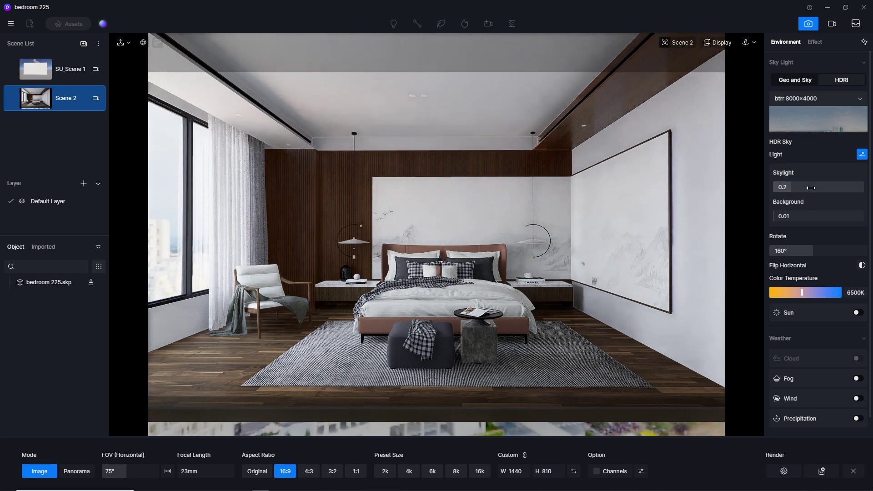
pyautogui.click(812, 188)
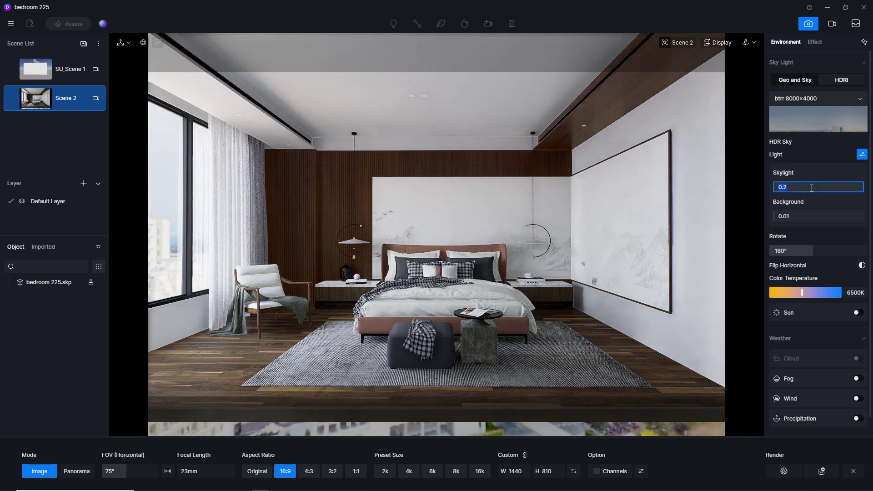
pyautogui.write('0.3')
pyautogui.press('Return')
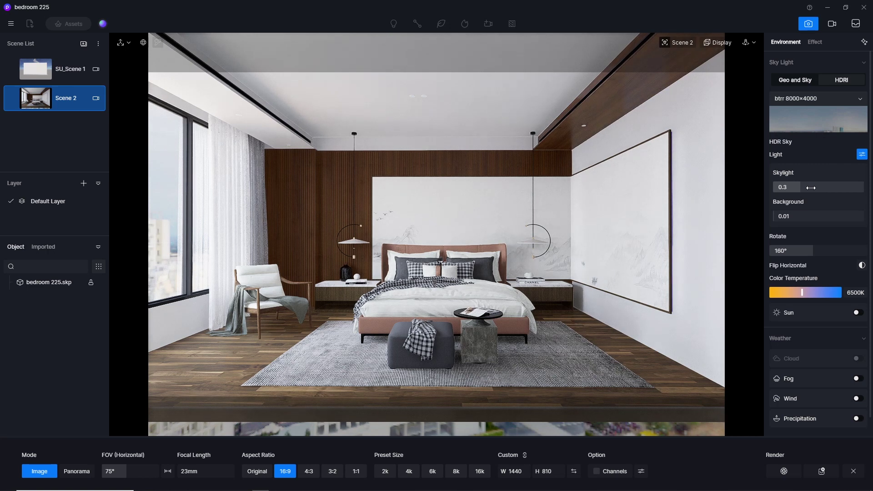
pyautogui.click(12, 99)
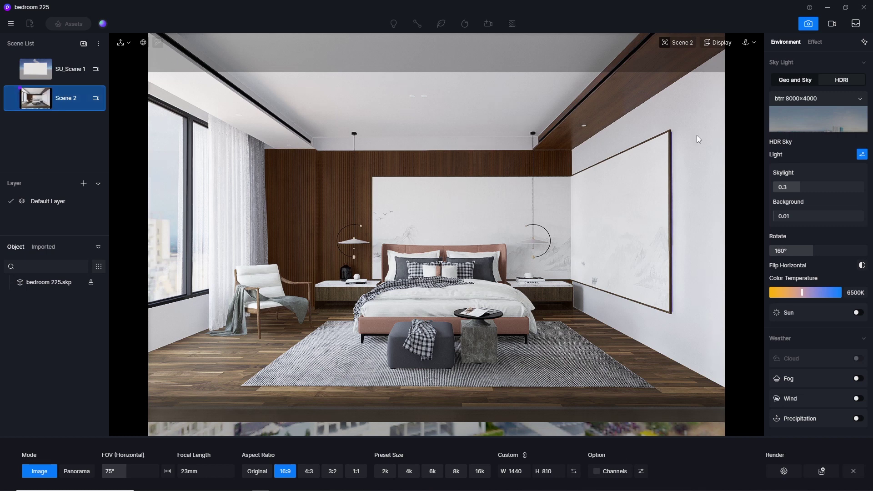
pyautogui.scroll(-1, 871, 273)
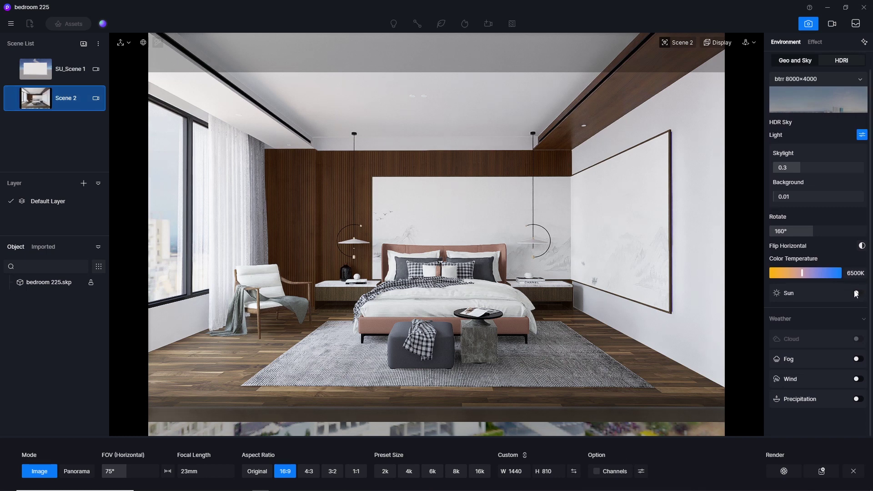
# Turn on the sun and aim it manually, at altitude about 28.9 and azimuth 277.8
pyautogui.click(857, 293)
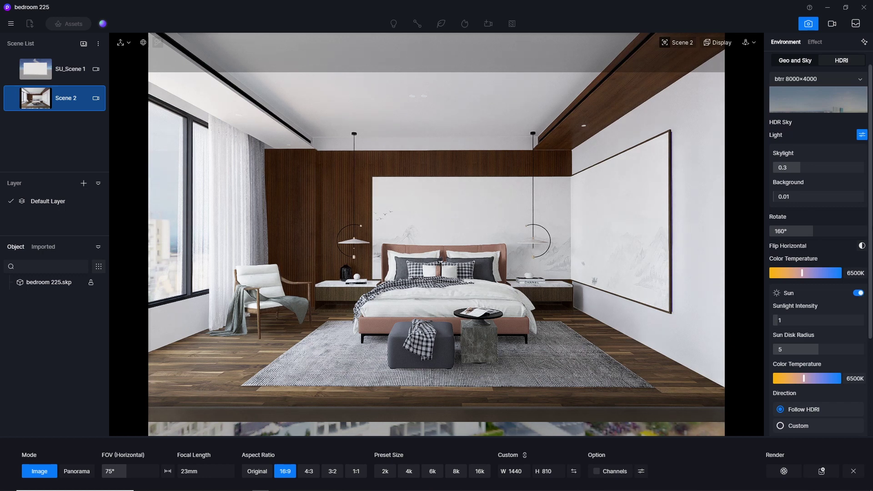
pyautogui.scroll(-3, 854, 282)
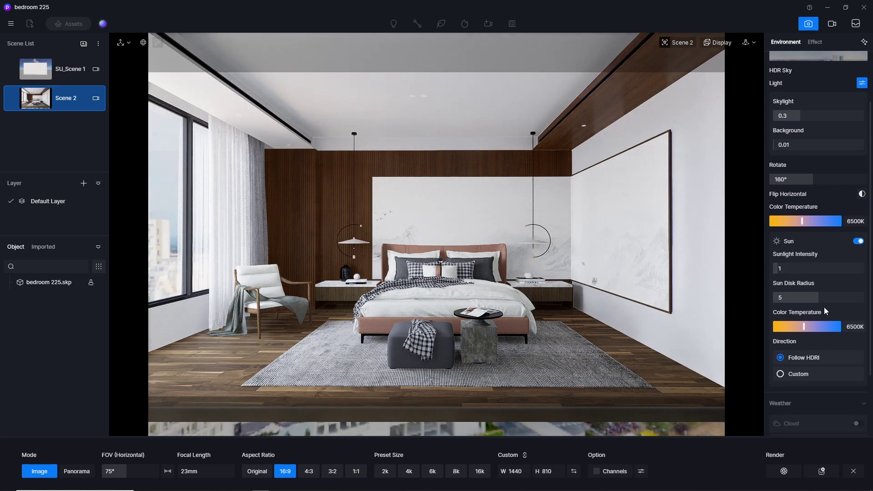
pyautogui.click(780, 374)
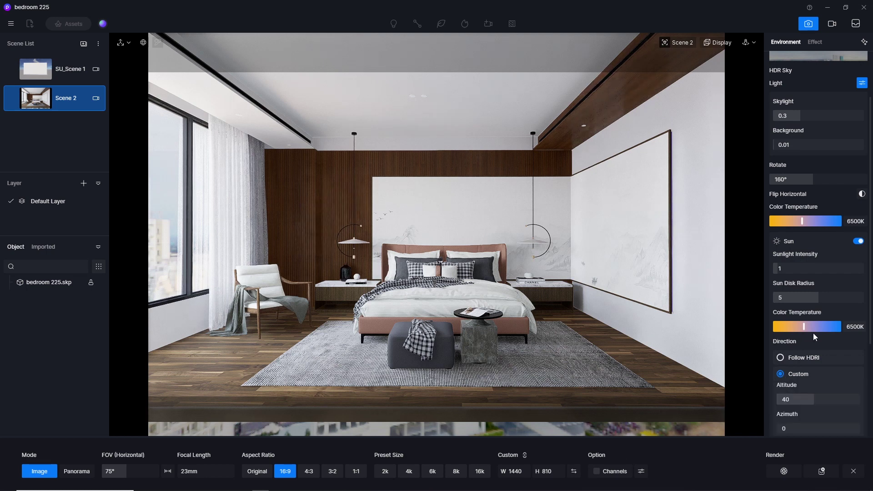
pyautogui.scroll(-5, 842, 282)
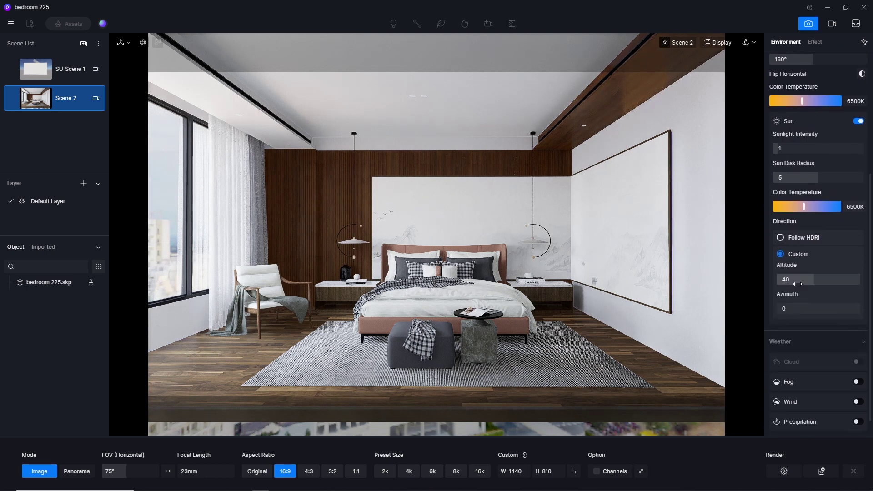
pyautogui.moveTo(784, 308); pyautogui.dragTo(812, 309)
pyautogui.moveTo(814, 279)
pyautogui.mouseDown()
pyautogui.moveTo(838, 283)
pyautogui.moveTo(782, 282)
pyautogui.moveTo(817, 281)
pyautogui.mouseUp()
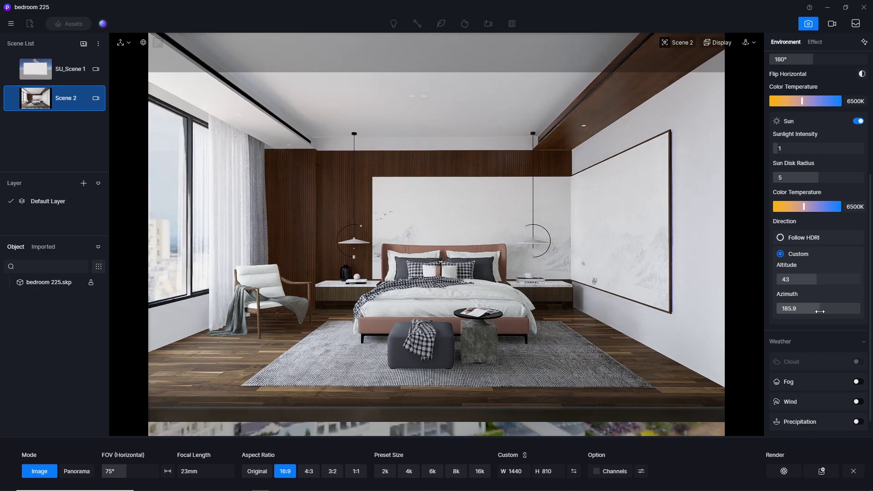
pyautogui.moveTo(808, 310); pyautogui.dragTo(841, 311)
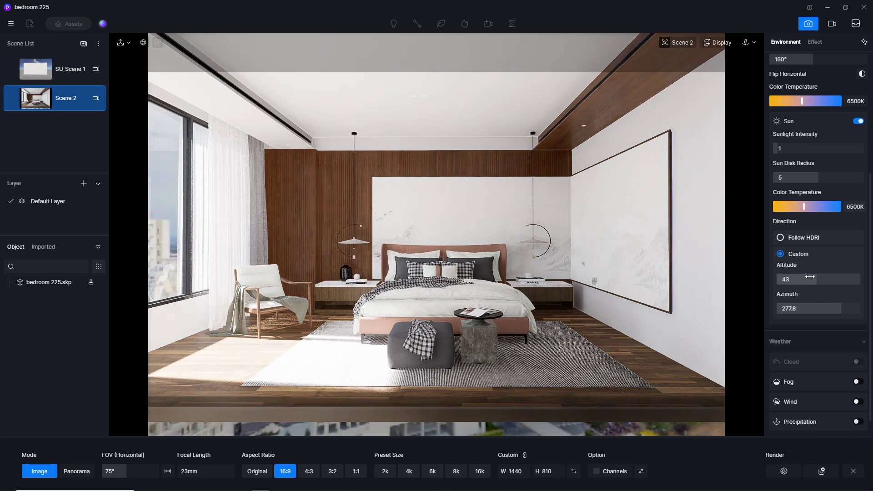
pyautogui.moveTo(817, 279); pyautogui.dragTo(804, 282)
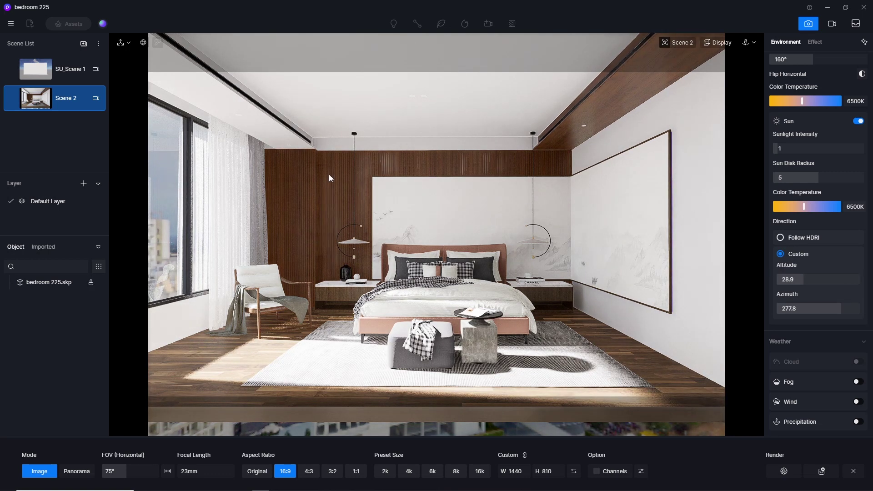
# Try sunlight intensities of 0.1, 0.01 and 0.05
pyautogui.click(807, 148)
pyautogui.write('0.1')
pyautogui.press('Return')
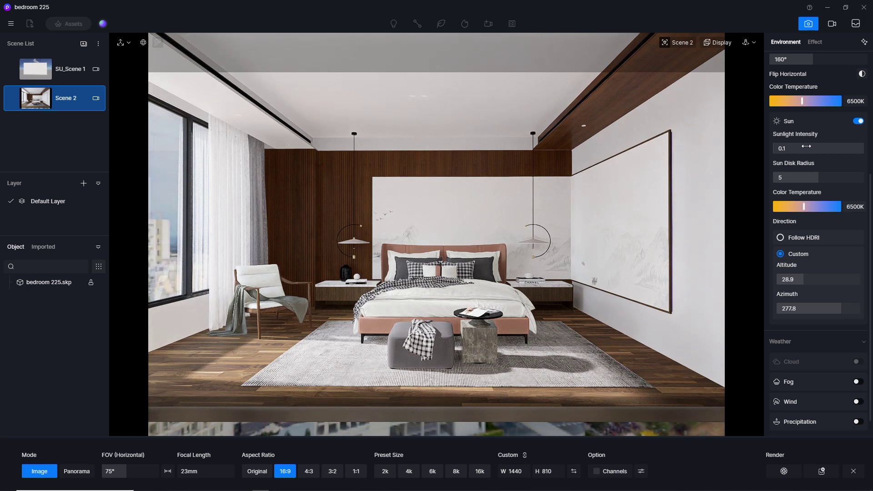
pyautogui.click(808, 147)
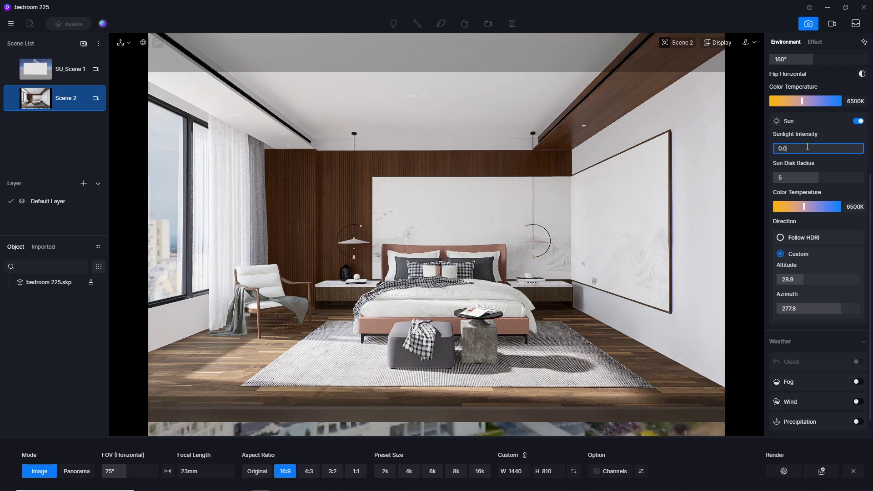
pyautogui.press('Return')
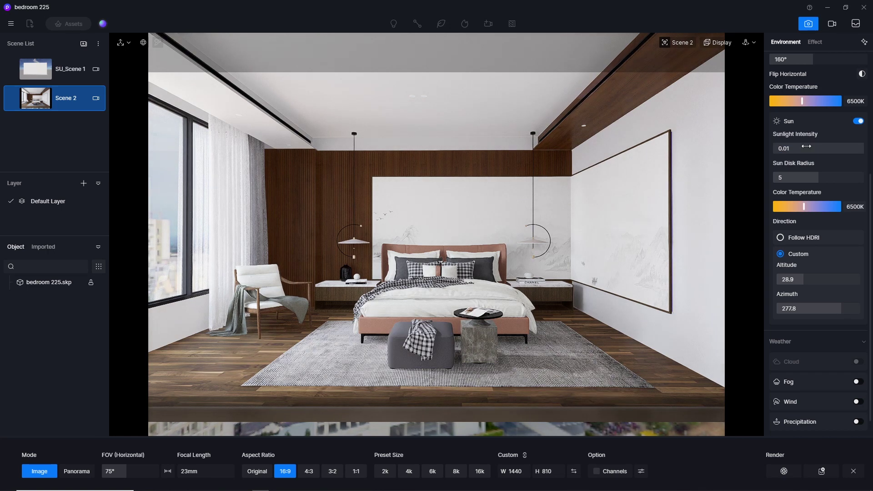
pyautogui.click(807, 147)
pyautogui.write('0.')
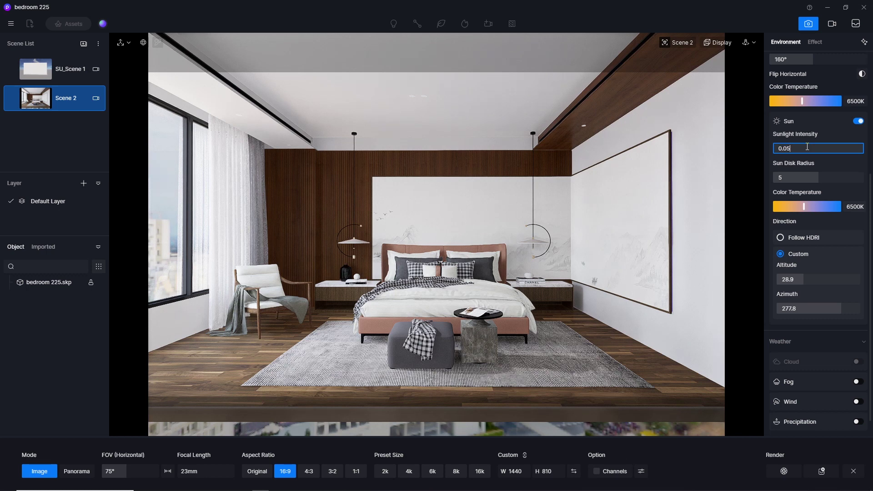
pyautogui.press('Return')
# Set sunlight intensity to 0.03, briefly test 0.02, then return to 0.03
pyautogui.doubleClick(807, 146)
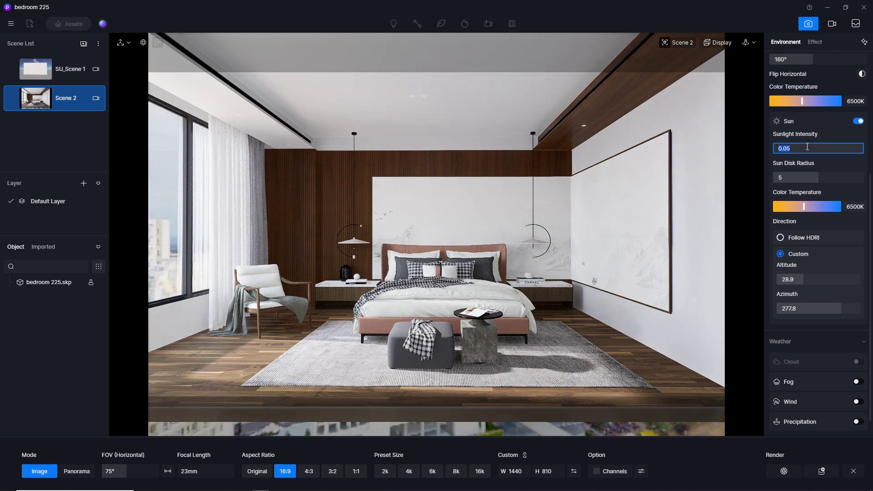
pyautogui.write('0.03')
pyautogui.press('Return')
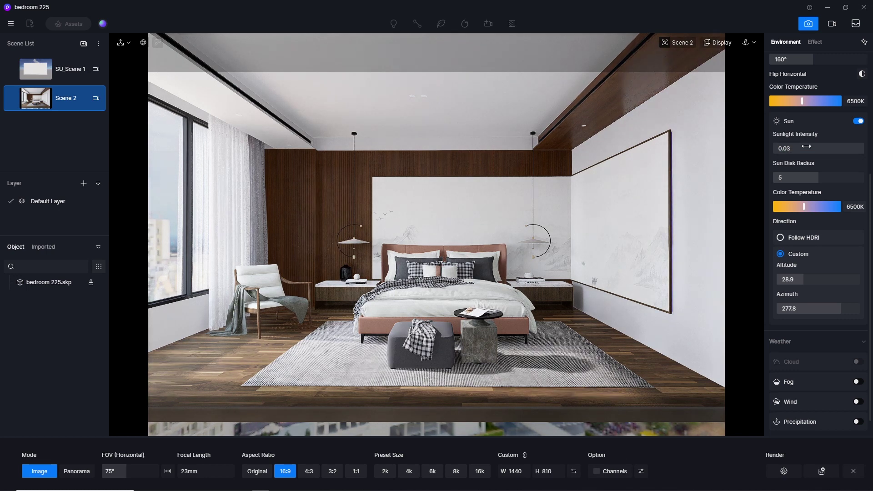
pyautogui.doubleClick(806, 147)
pyautogui.write('0.')
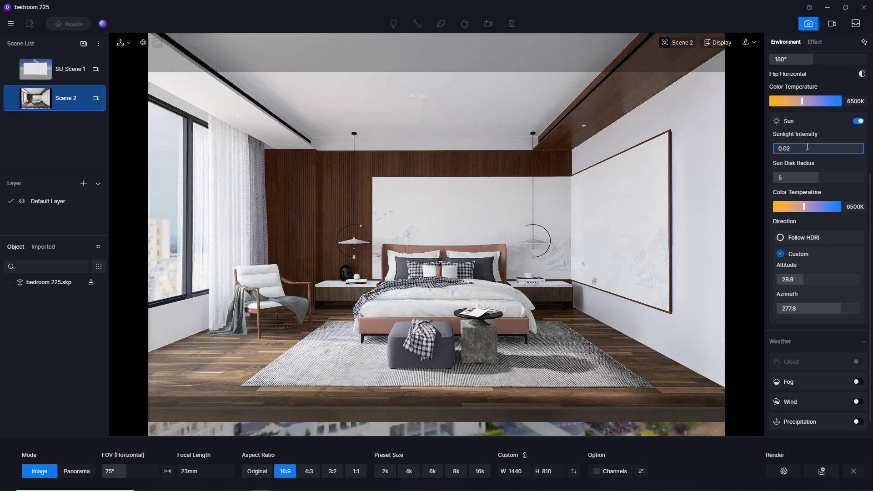
pyautogui.press('Return')
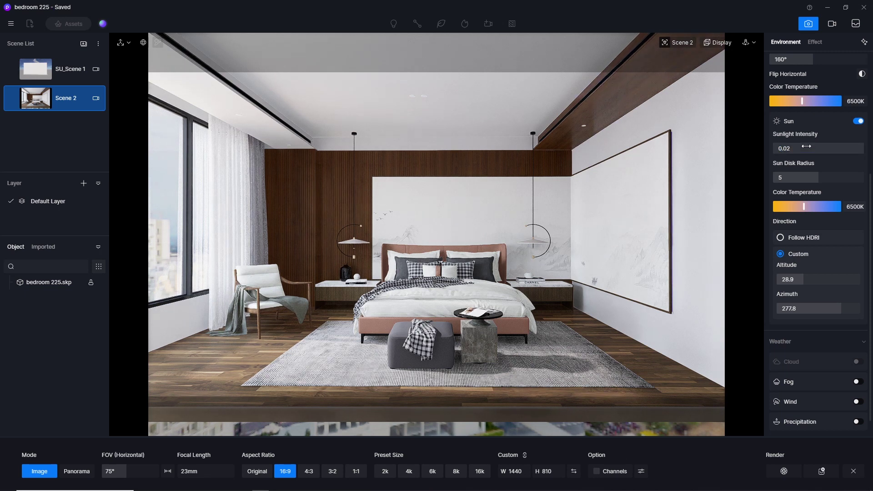
pyautogui.doubleClick(806, 146)
pyautogui.write('0.03')
pyautogui.press('Return')
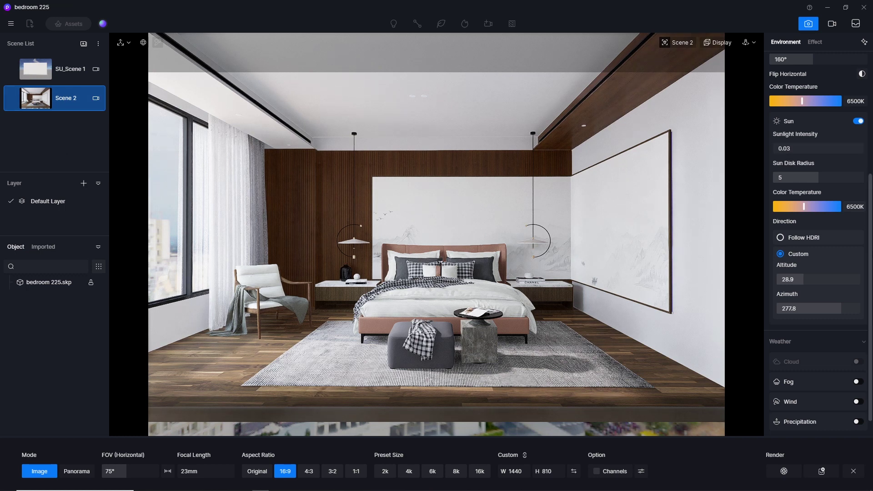
# Set the HDRI Skylight strength to 0.5
pyautogui.scroll(5, 818, 228)
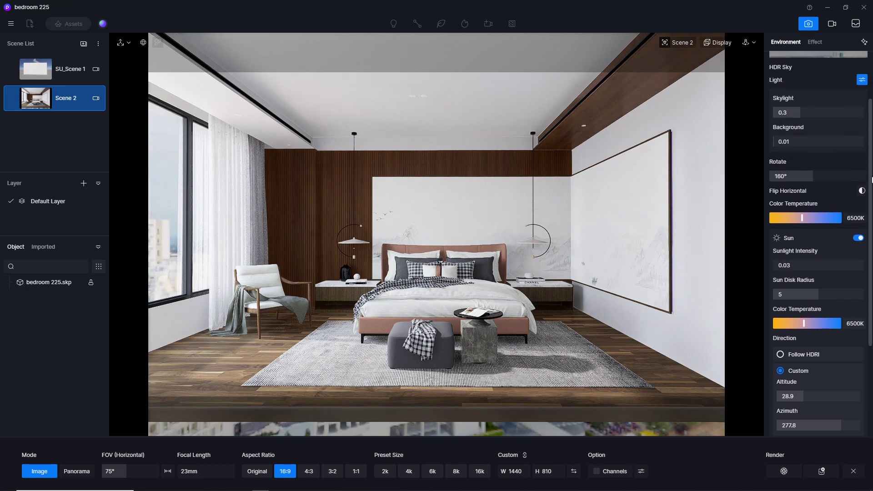
pyautogui.scroll(1, 872, 140)
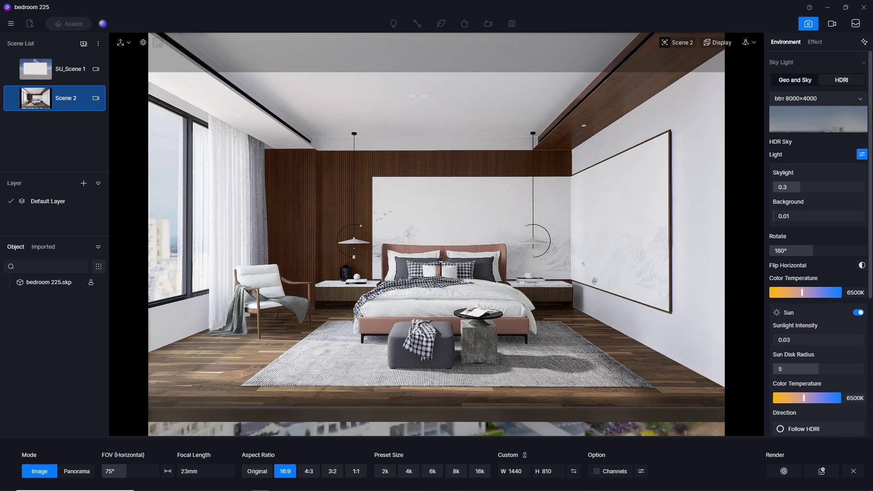
pyautogui.click(797, 187)
pyautogui.write('0.5')
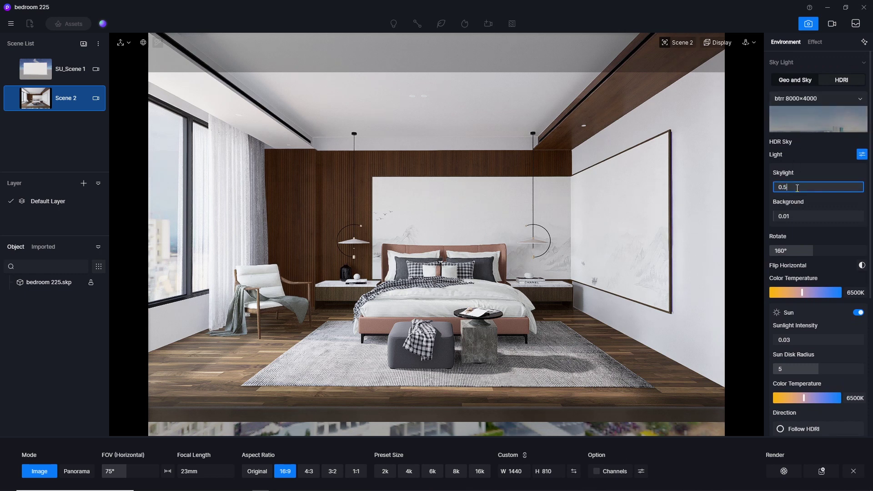
pyautogui.press('Return')
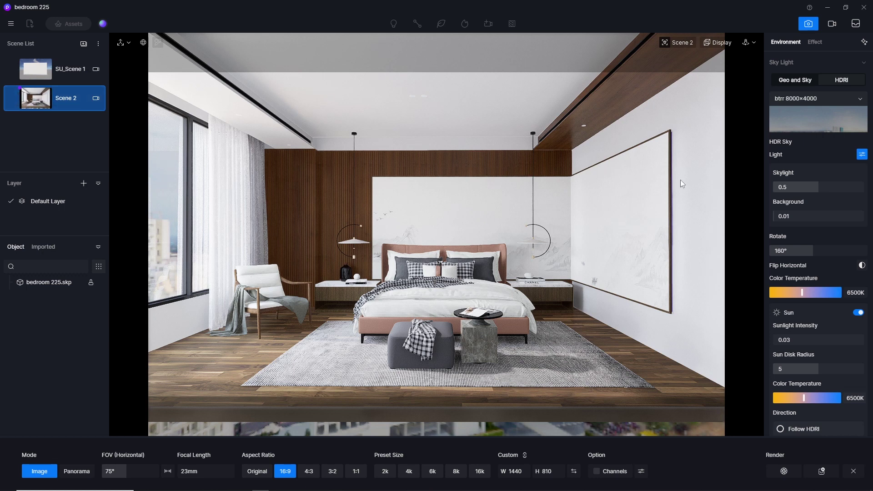
# Settle the sky Background at 0.02 after trying 0.03 and 0.01, and update Scene 2
pyautogui.click(805, 211)
pyautogui.write('0')
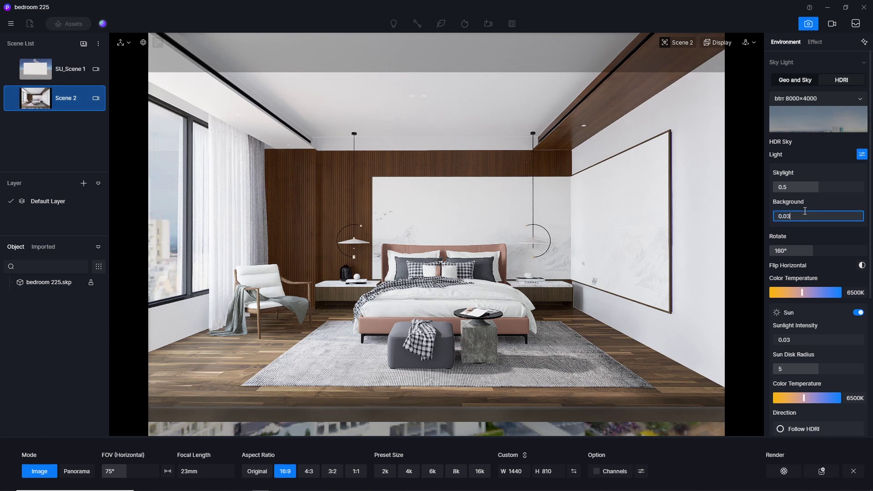
pyautogui.write('.03')
pyautogui.press('Return')
pyautogui.click(804, 211)
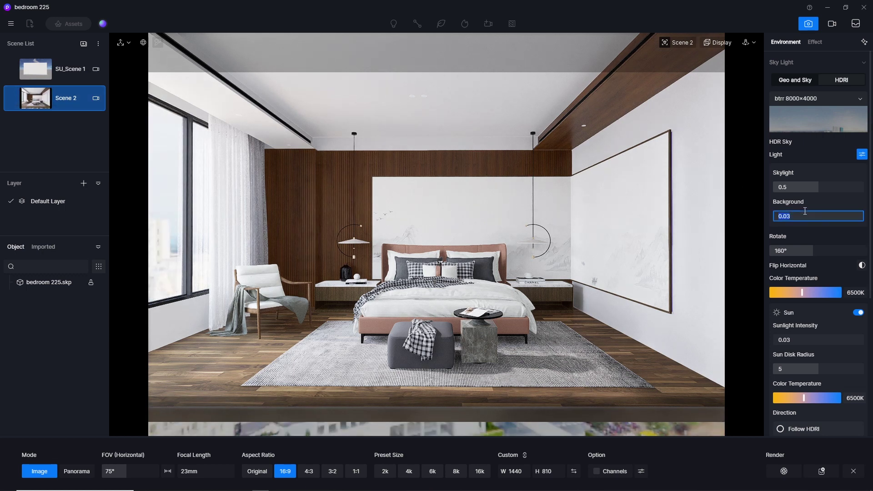
pyautogui.write('0.0')
pyautogui.press('Return')
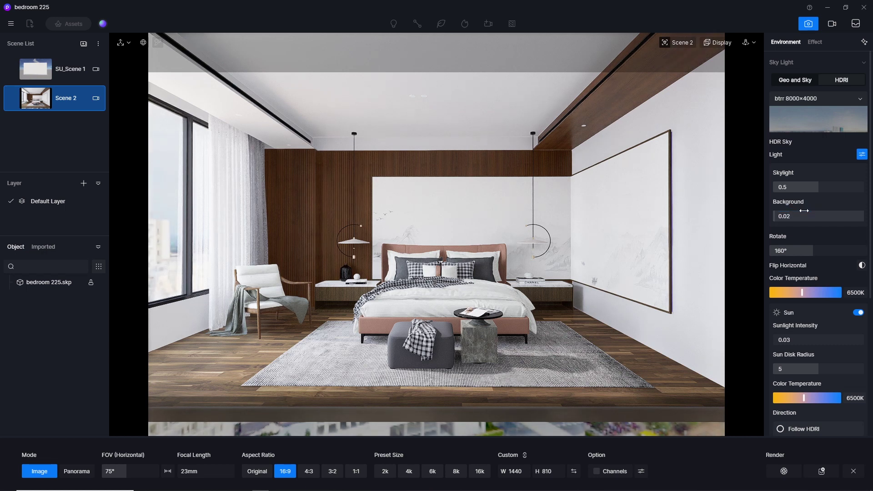
pyautogui.click(804, 211)
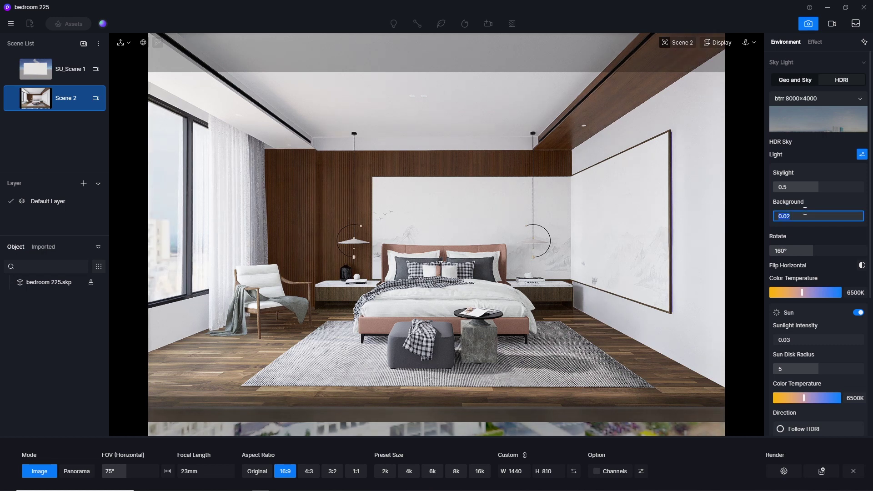
pyautogui.write('0.')
pyautogui.press('Return')
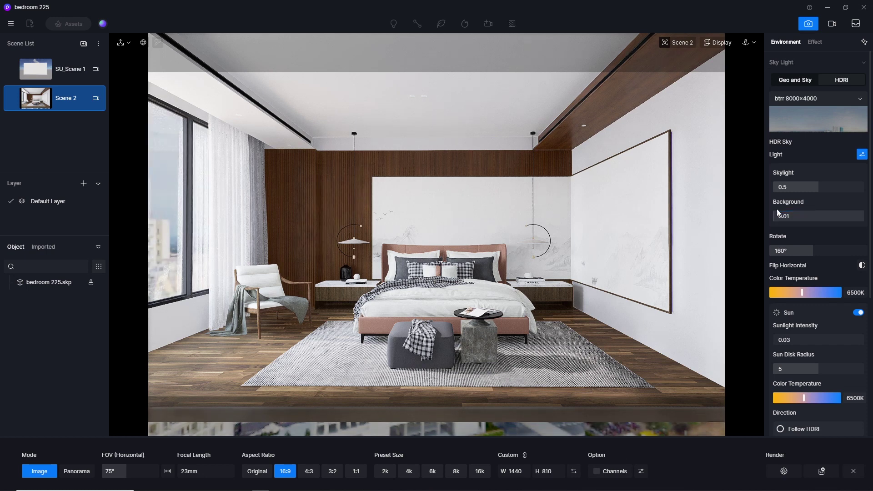
pyautogui.click(801, 214)
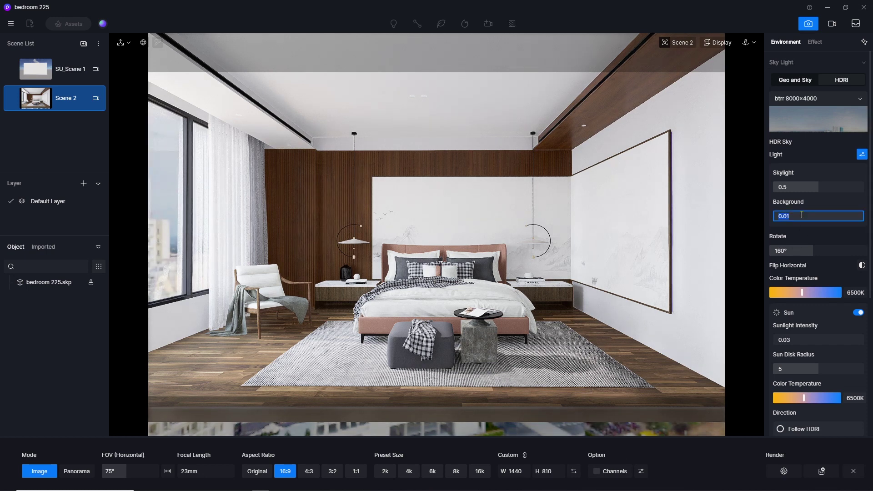
pyautogui.write('0.02')
pyautogui.press('Return')
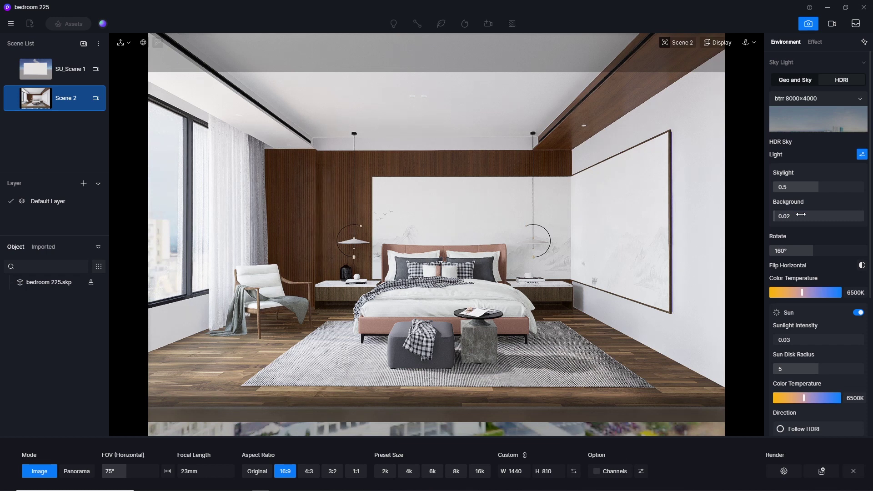
pyautogui.click(12, 99)
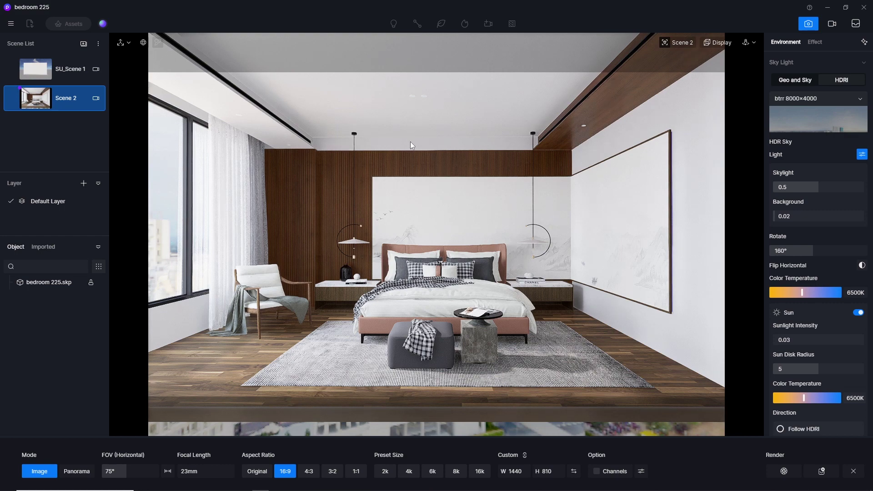
# Frame the curtain and select its green LED strip
pyautogui.scroll(5, 252, 138)
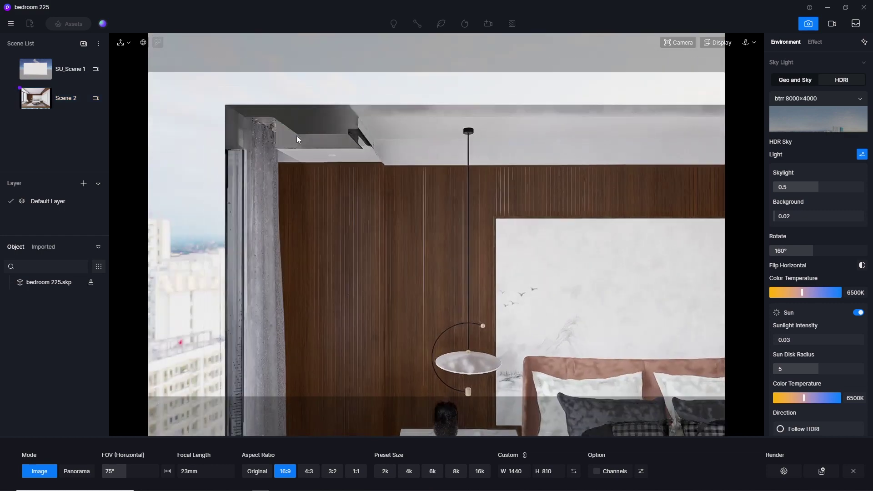
pyautogui.click(673, 46)
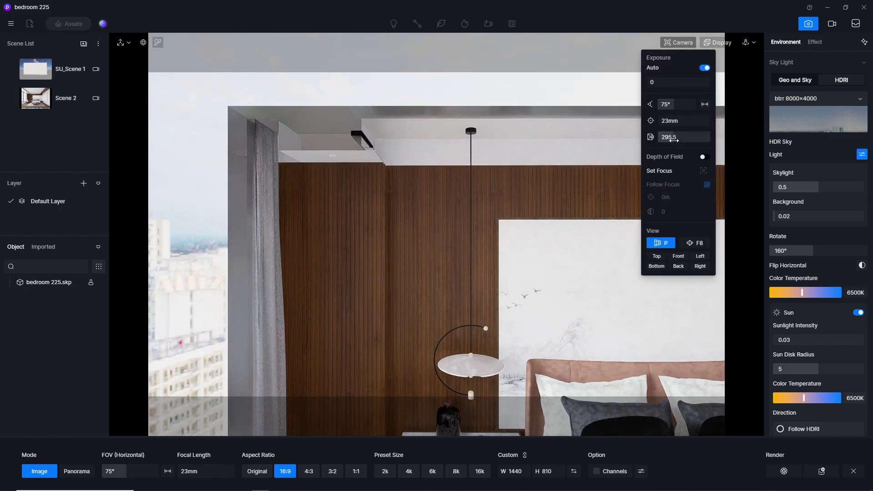
pyautogui.scroll(3, 393, 138)
pyautogui.scroll(3, 307, 163)
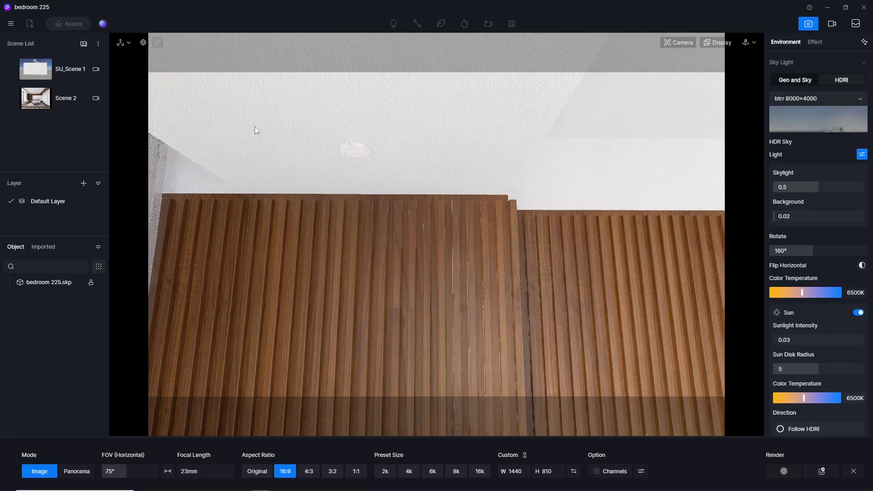
pyautogui.moveTo(255, 126); pyautogui.dragTo(520, 193, button='middle')
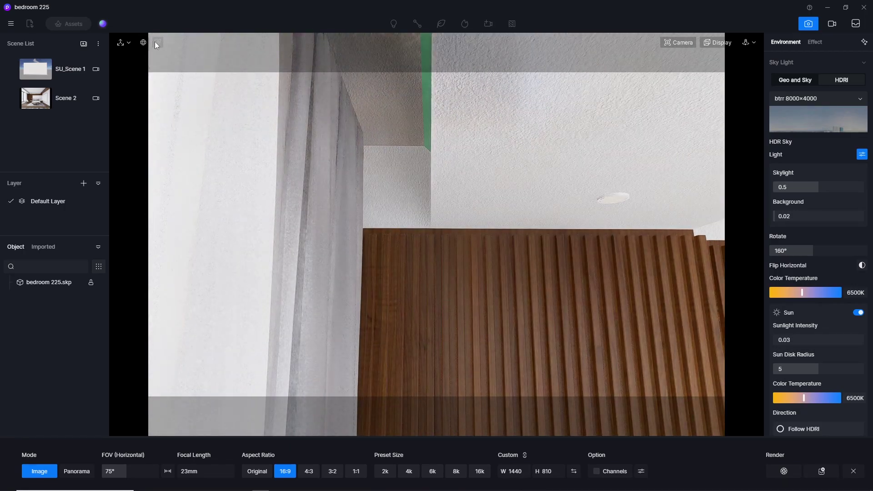
pyautogui.scroll(3, 383, 98)
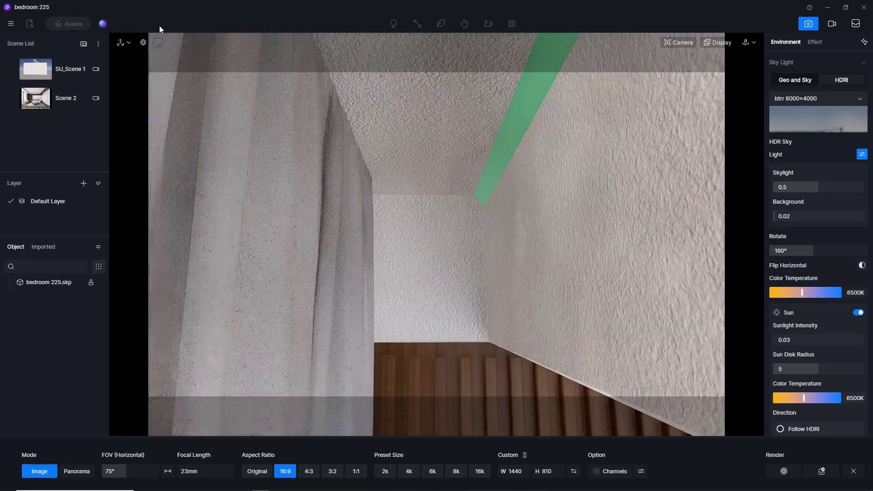
pyautogui.click(514, 131)
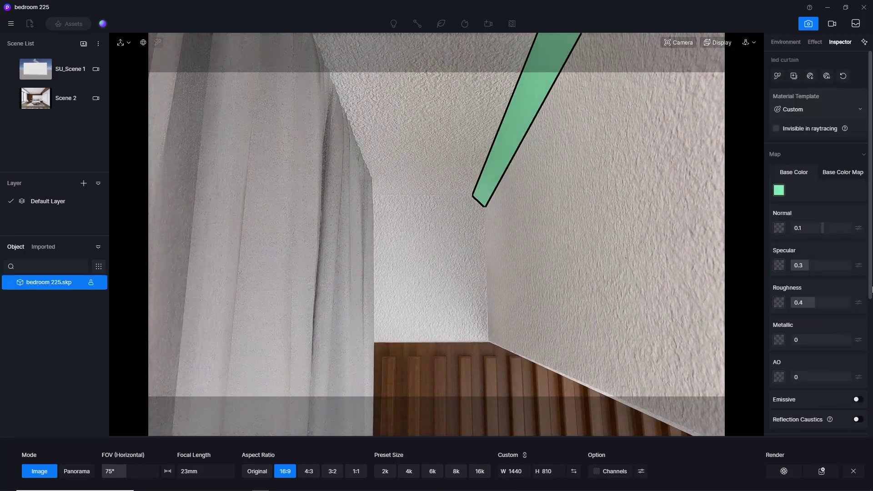
# Make the curtain strip emissive at a warm 3500 K, then return to Scene 2
pyautogui.scroll(-2, 867, 323)
pyautogui.click(861, 332)
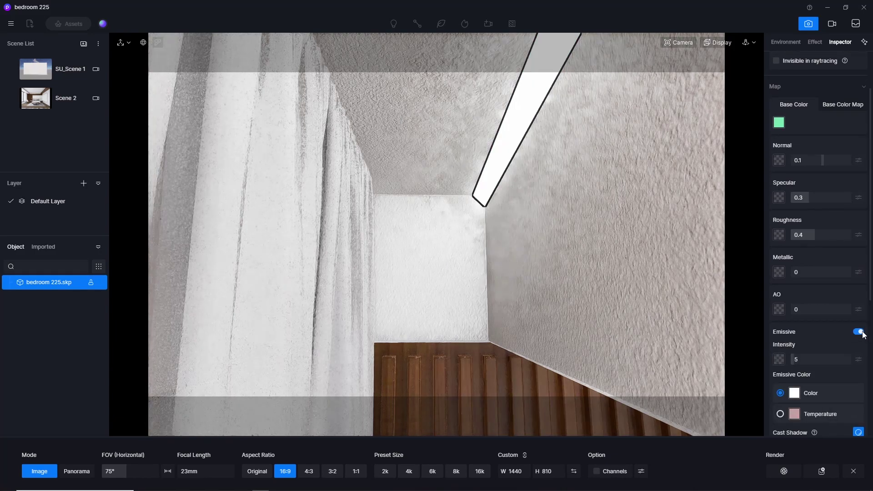
pyautogui.scroll(-4, 867, 297)
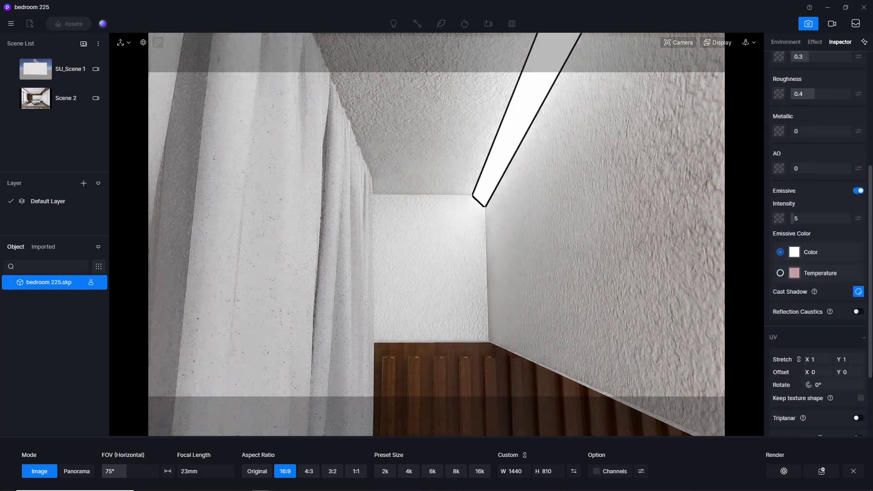
pyautogui.click(781, 274)
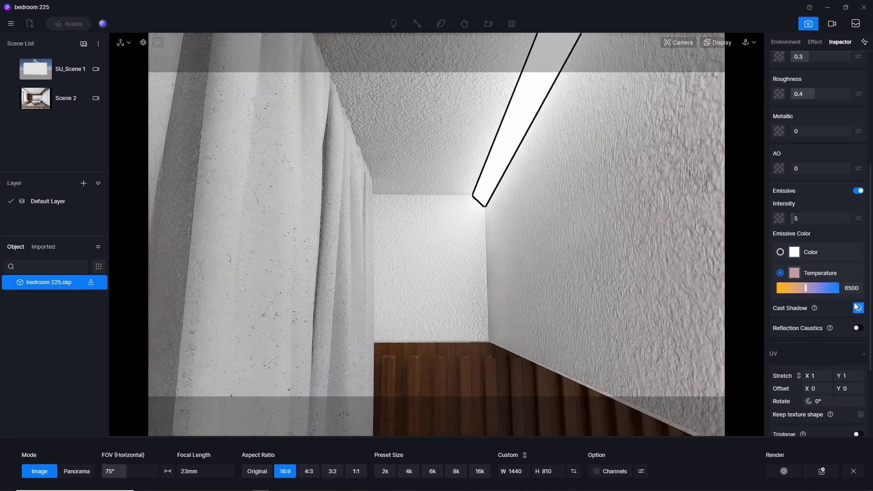
pyautogui.click(854, 288)
pyautogui.write('3500')
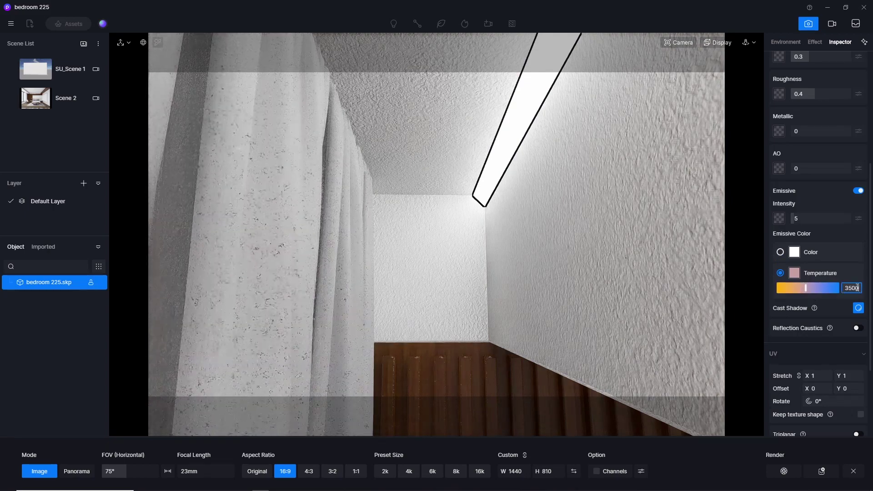
pyautogui.press('Return')
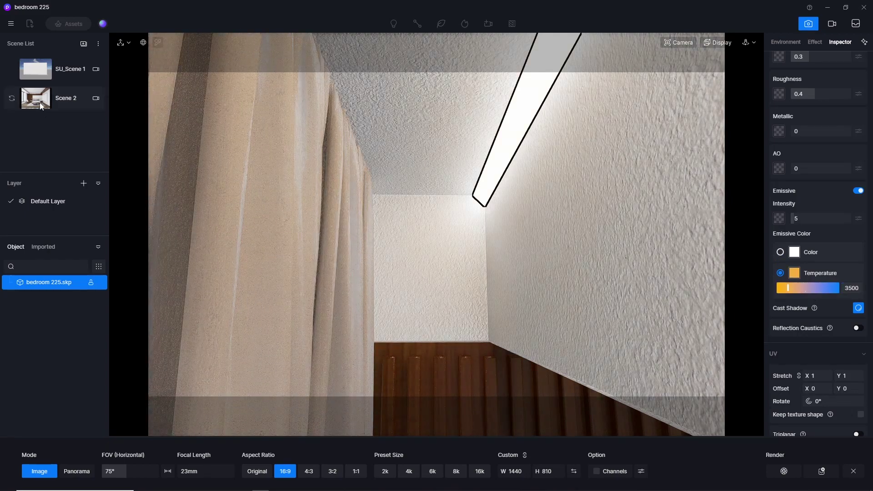
pyautogui.click(40, 102)
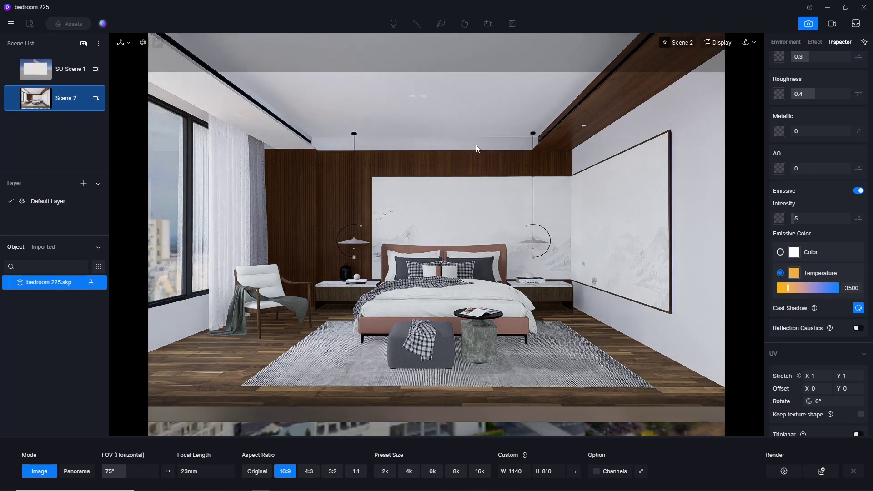
# Raise the curtain strip's emissive intensity to 15, then to 20
pyautogui.click(810, 219)
pyautogui.write('1')
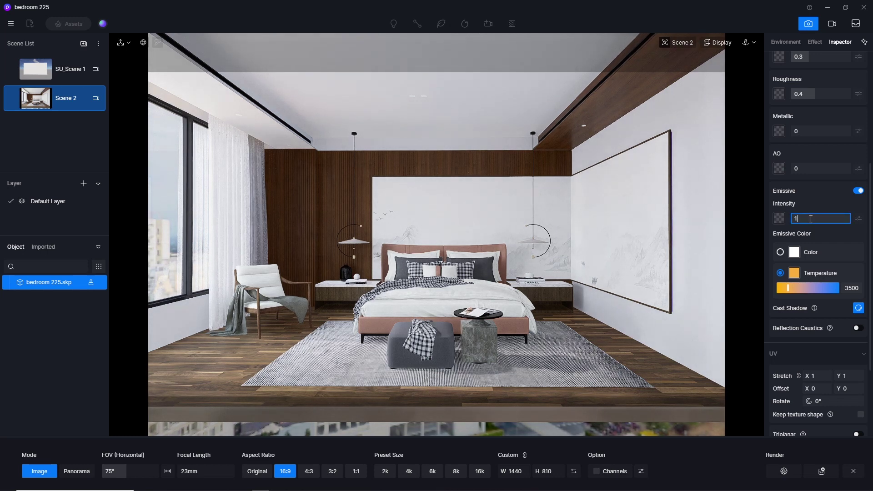
pyautogui.write('5')
pyautogui.press('Return')
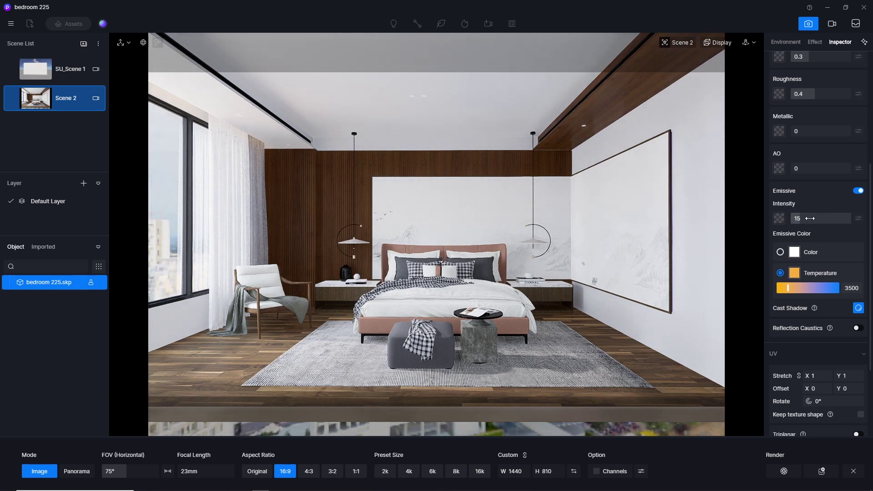
pyautogui.click(810, 219)
pyautogui.write('20')
pyautogui.press('Return')
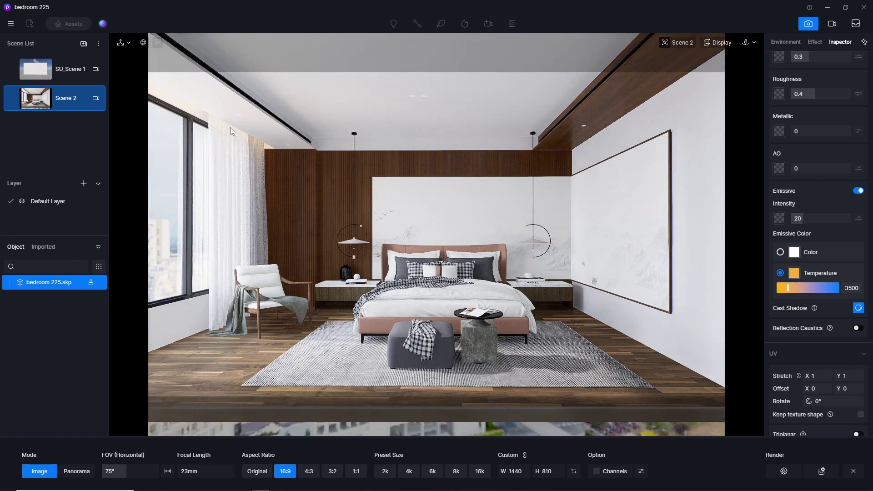
pyautogui.scroll(3, 305, 114)
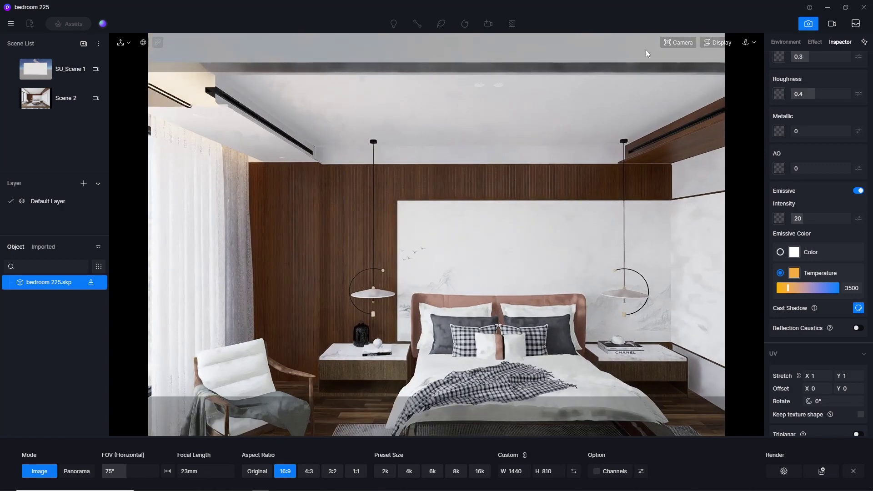
# Clear the camera clipping and select the ceiling LED strip's material
pyautogui.click(671, 45)
pyautogui.moveTo(679, 137); pyautogui.dragTo(646, 140)
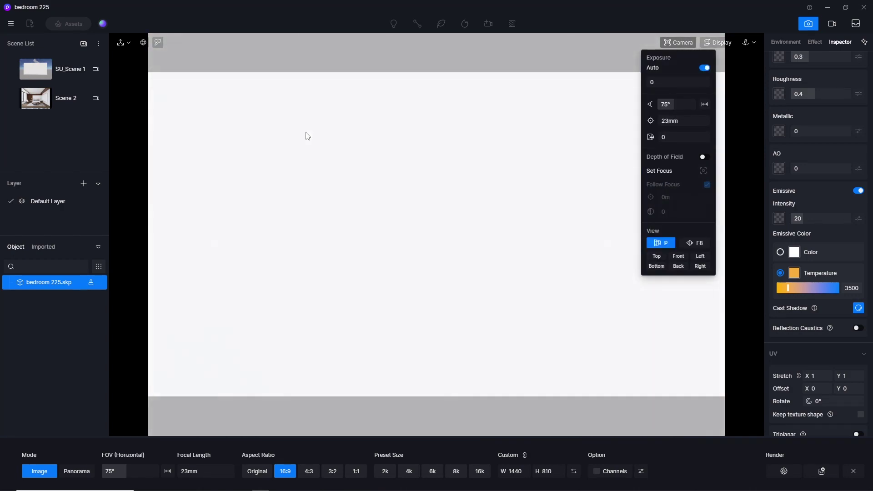
pyautogui.scroll(3, 301, 135)
pyautogui.moveTo(358, 198); pyautogui.dragTo(404, 236, button='right')
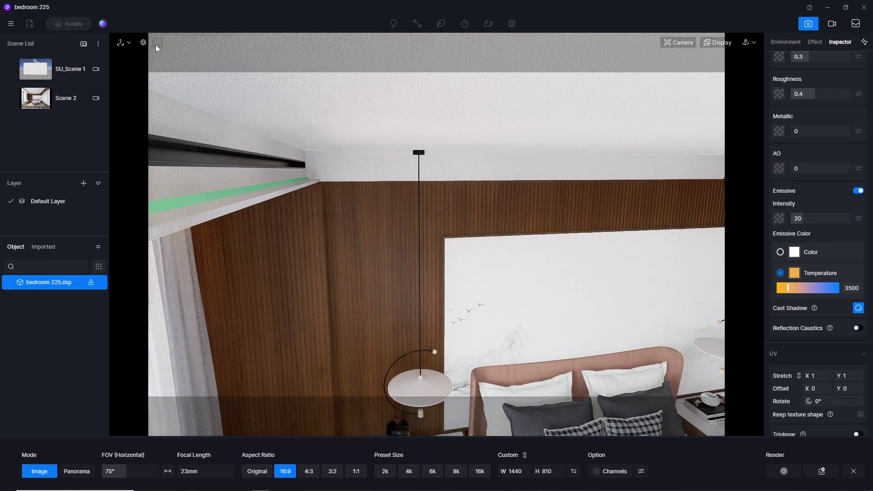
pyautogui.click(237, 191)
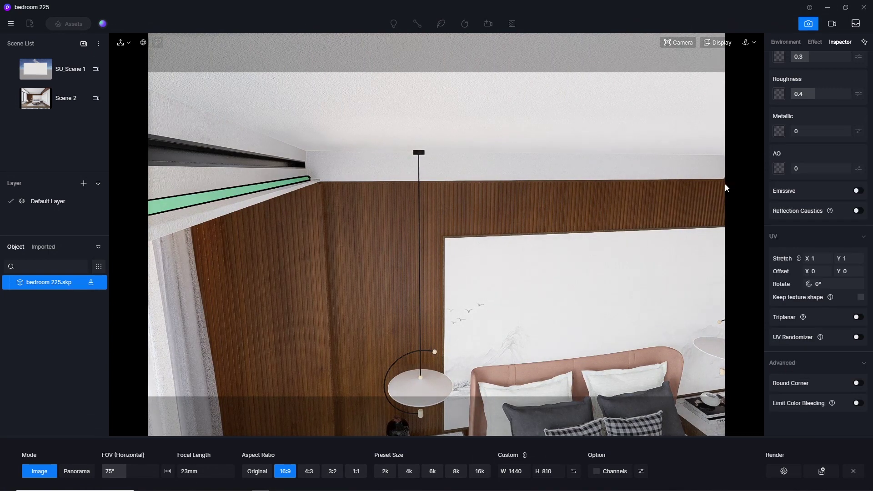
# Make the ceiling strip emissive at 3500 K with intensity 10, then return to Scene 2
pyautogui.moveTo(870, 191); pyautogui.dragTo(871, 59)
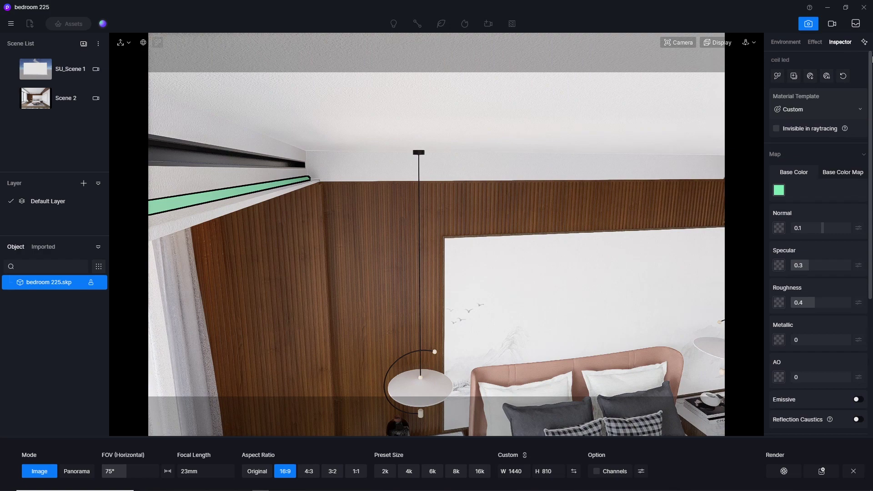
pyautogui.scroll(-5, 819, 243)
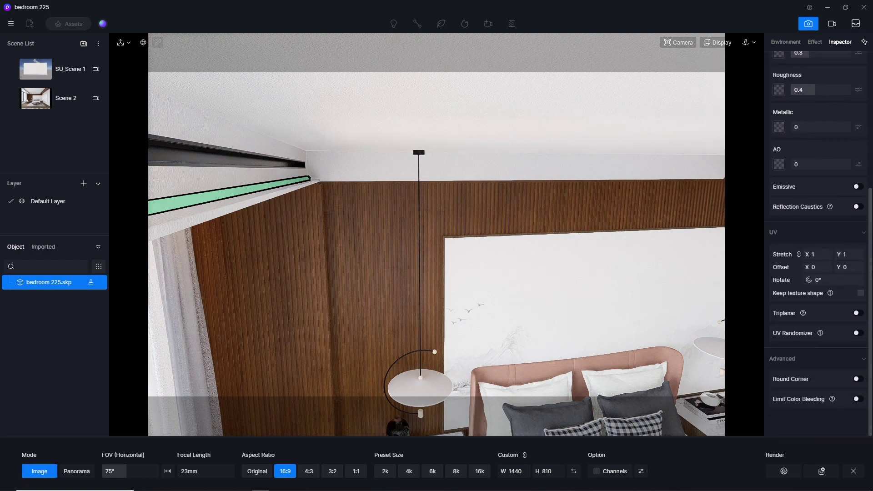
pyautogui.click(857, 186)
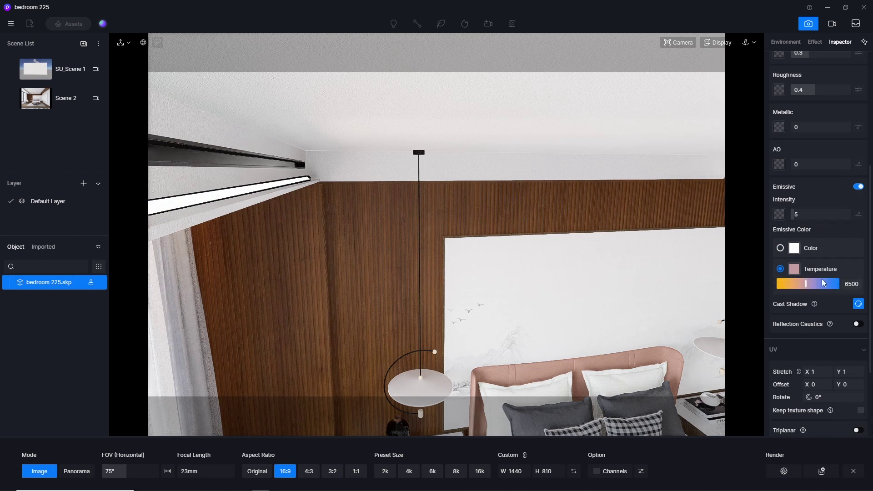
pyautogui.click(856, 283)
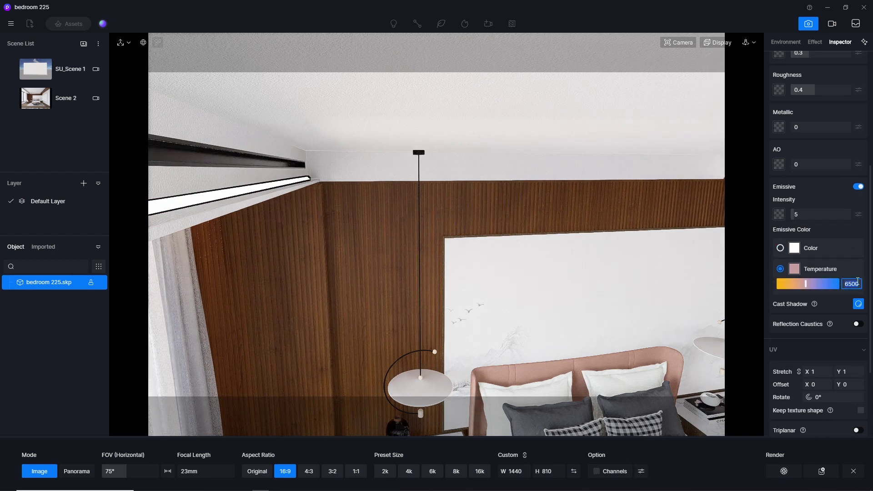
pyautogui.write('350')
pyautogui.press('Return')
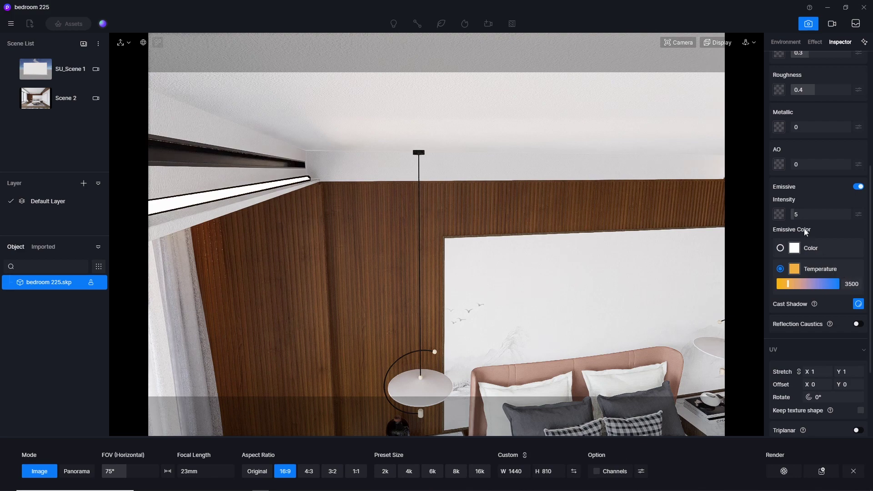
pyautogui.click(799, 213)
pyautogui.press('Return')
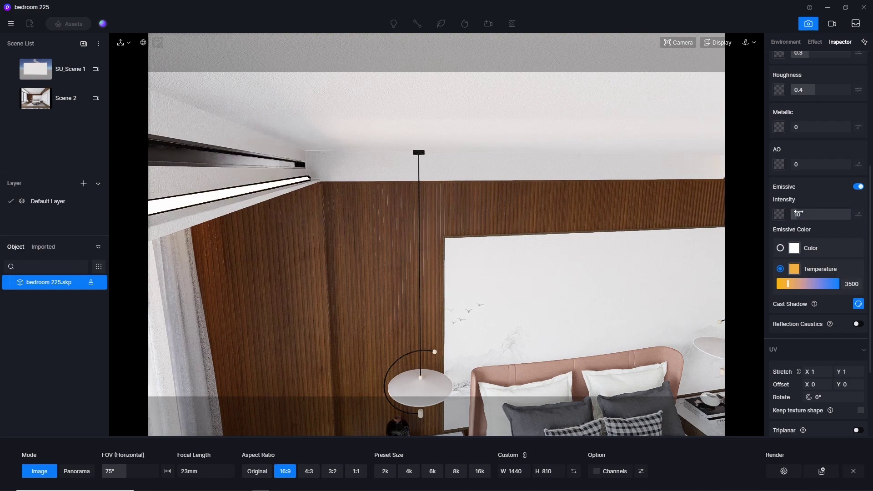
pyautogui.click(40, 102)
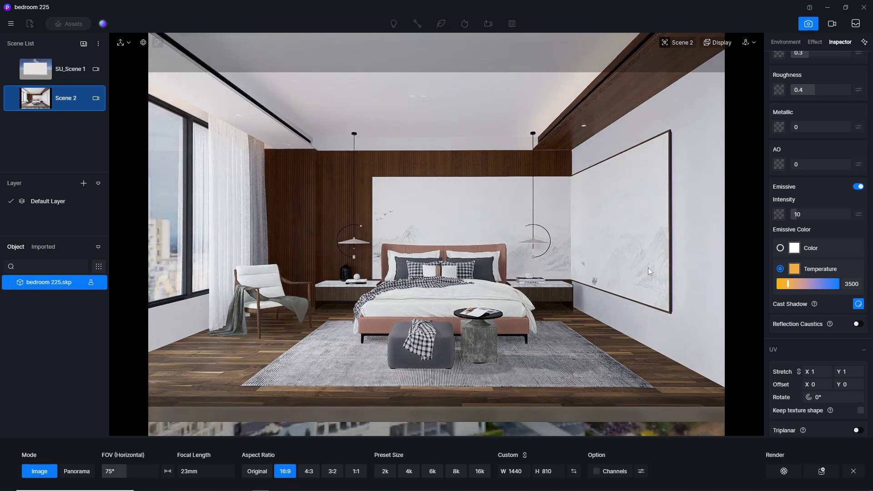
# Raise the ceiling strip's emissive intensity in stages through 15 and 20 to 25
pyautogui.click(819, 214)
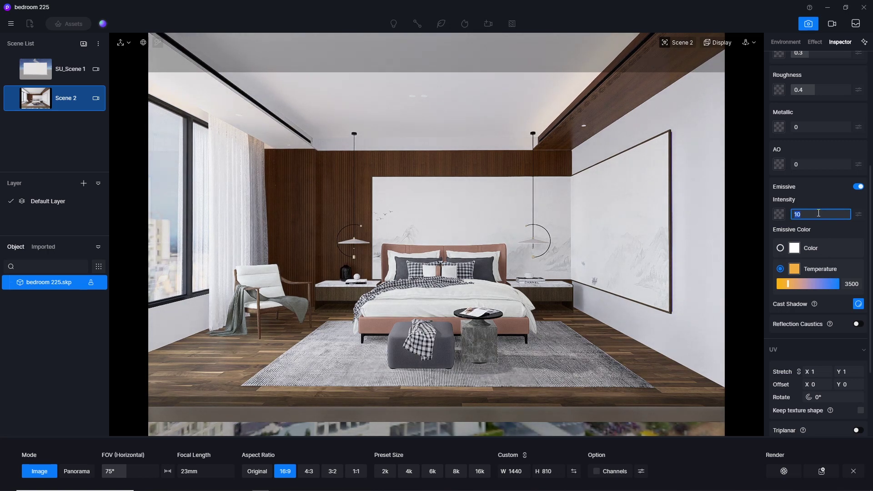
pyautogui.press('Return')
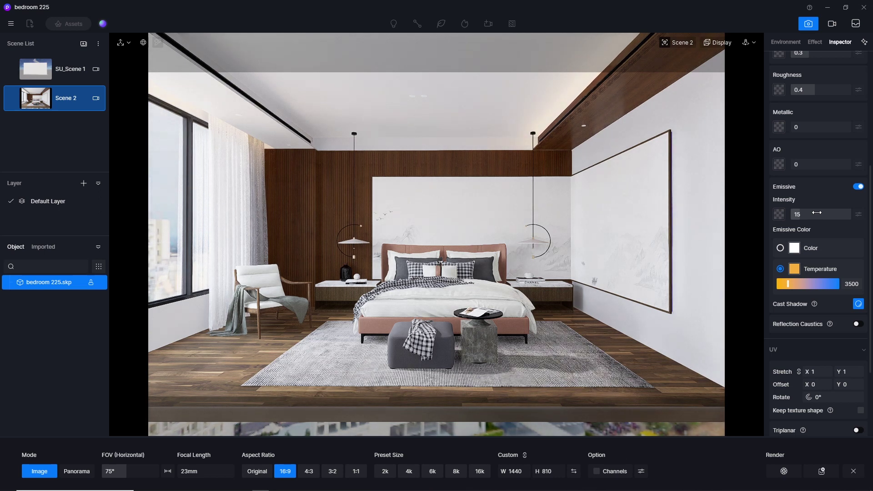
pyautogui.click(817, 213)
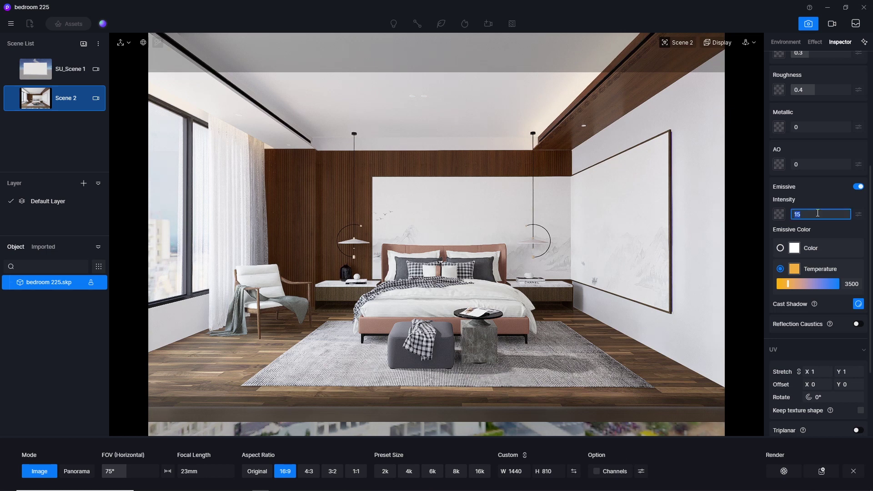
pyautogui.write('20')
pyautogui.press('Return')
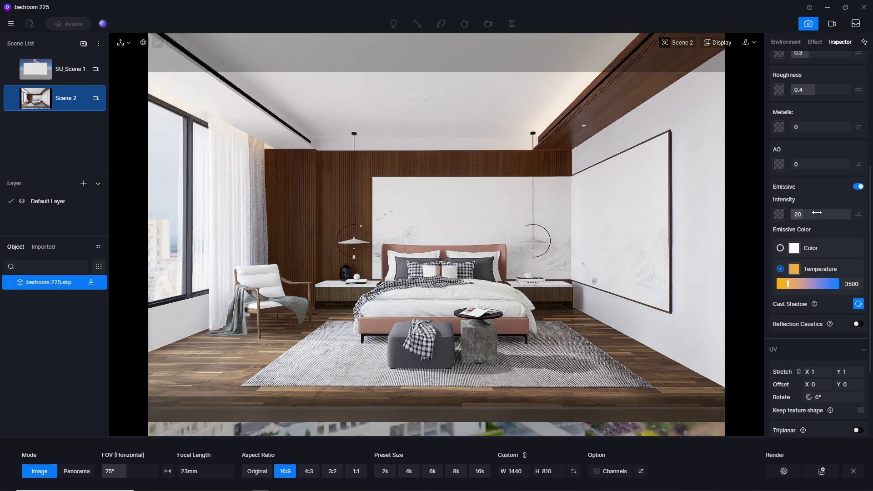
pyautogui.click(817, 213)
pyautogui.press('Return')
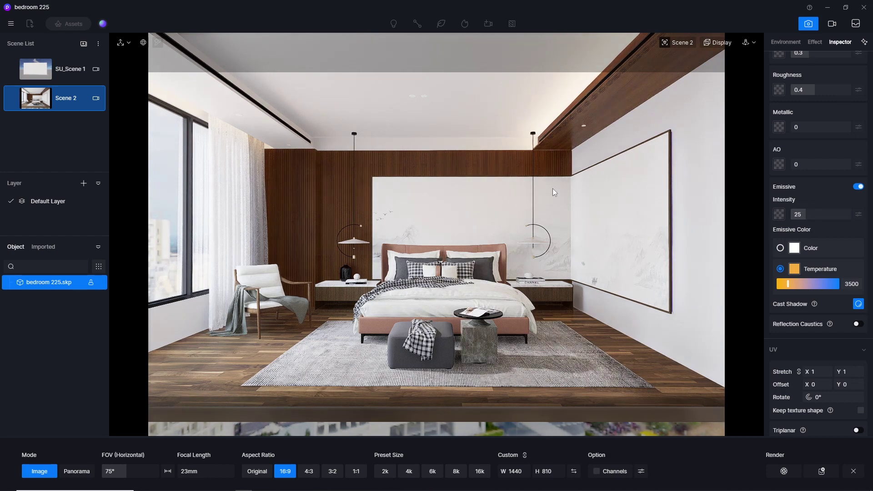
pyautogui.scroll(4, 688, 165)
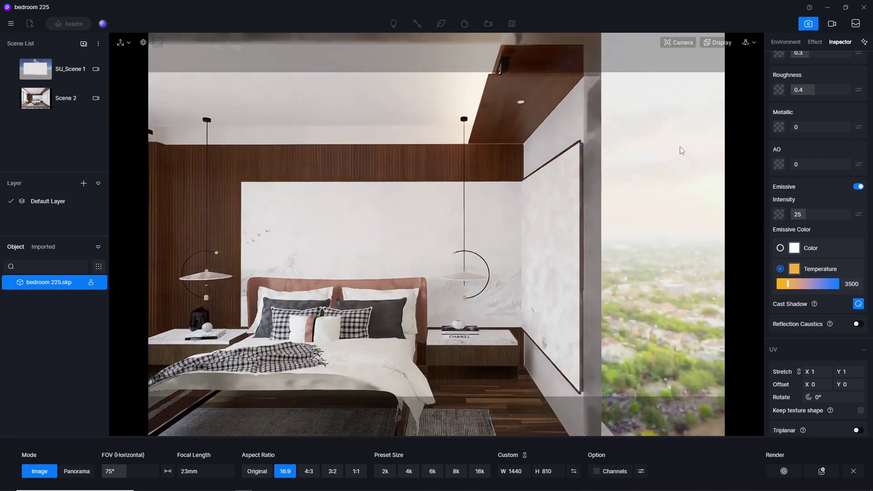
pyautogui.scroll(-2, 571, 166)
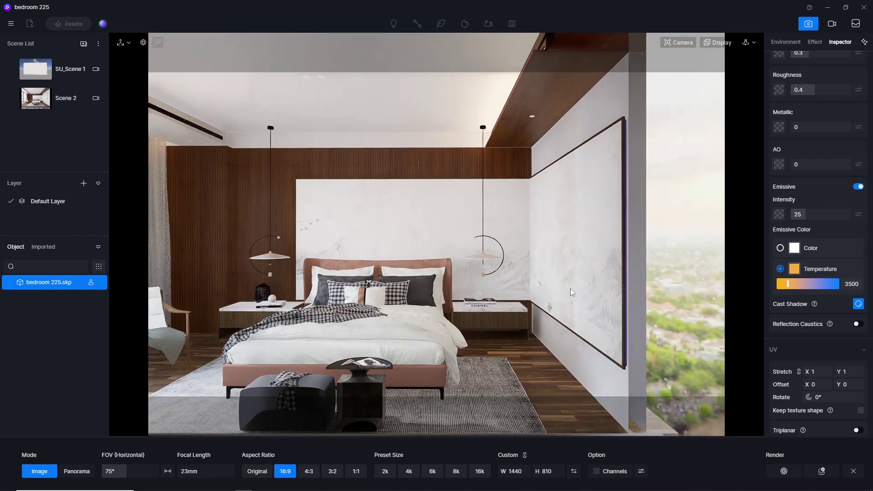
pyautogui.click(678, 42)
# Zero the camera clipping distance and select the purple strip beside the wall panel
pyautogui.moveTo(673, 137); pyautogui.dragTo(551, 141)
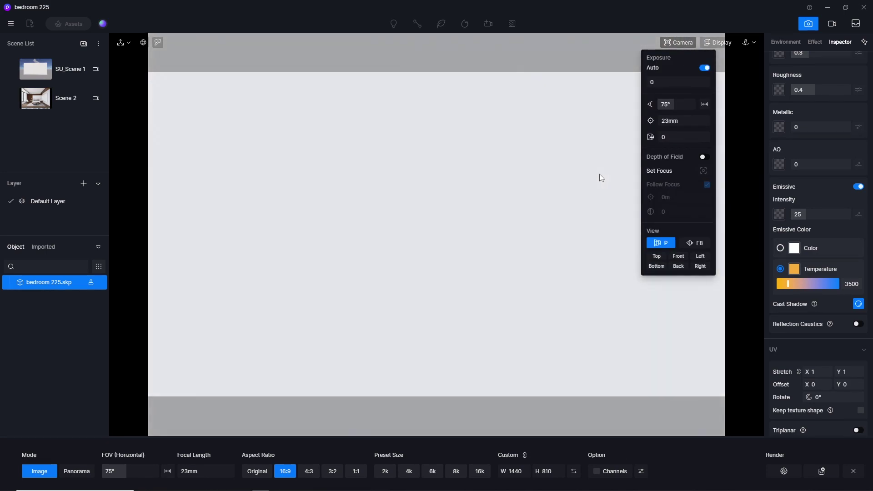
pyautogui.scroll(3, 597, 170)
pyautogui.moveTo(602, 305); pyautogui.dragTo(517, 257, button='middle')
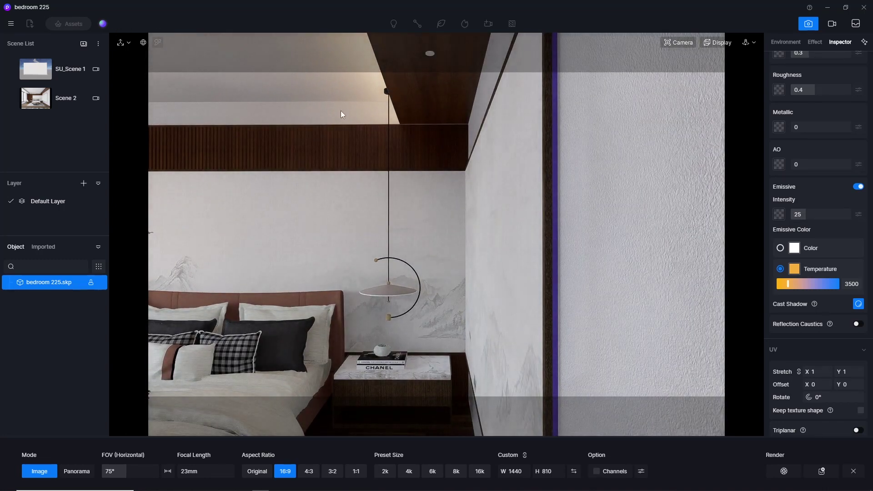
pyautogui.click(554, 149)
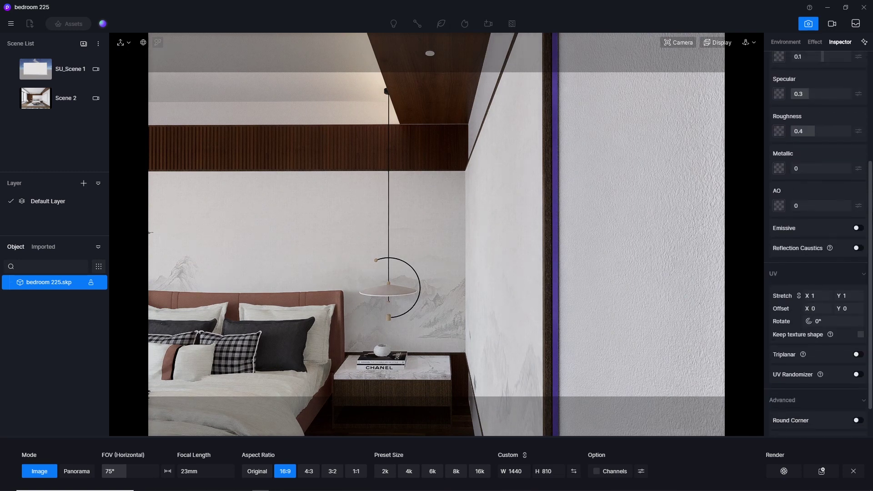
# Make the wall strip emissive at a warm 3500 K, then return to Scene 2
pyautogui.scroll(-1, 853, 225)
pyautogui.click(859, 223)
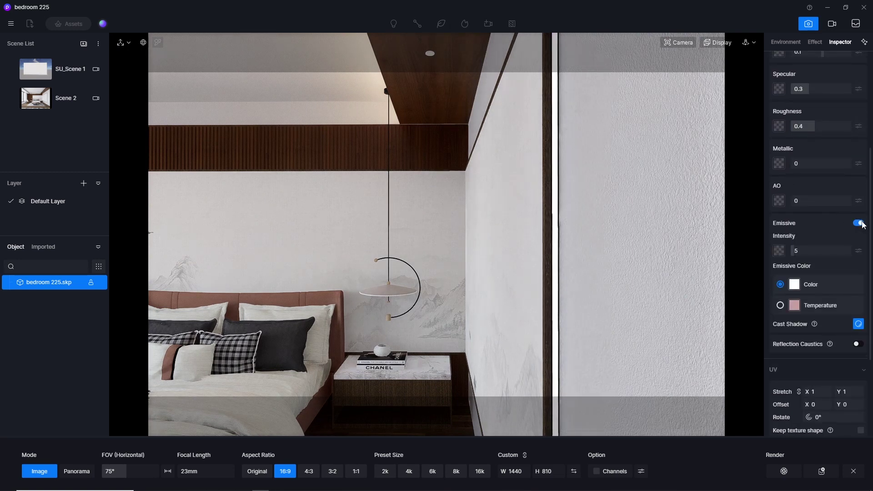
pyautogui.click(781, 305)
pyautogui.click(855, 320)
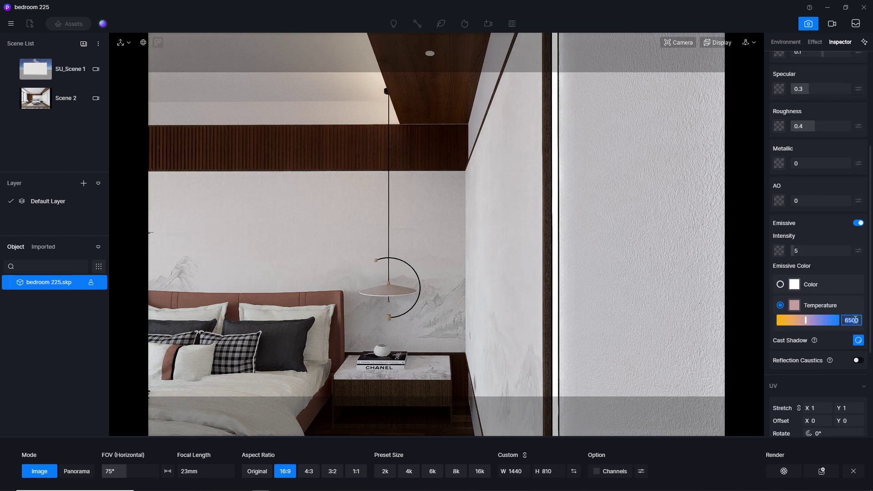
pyautogui.write('3500')
pyautogui.press('Return')
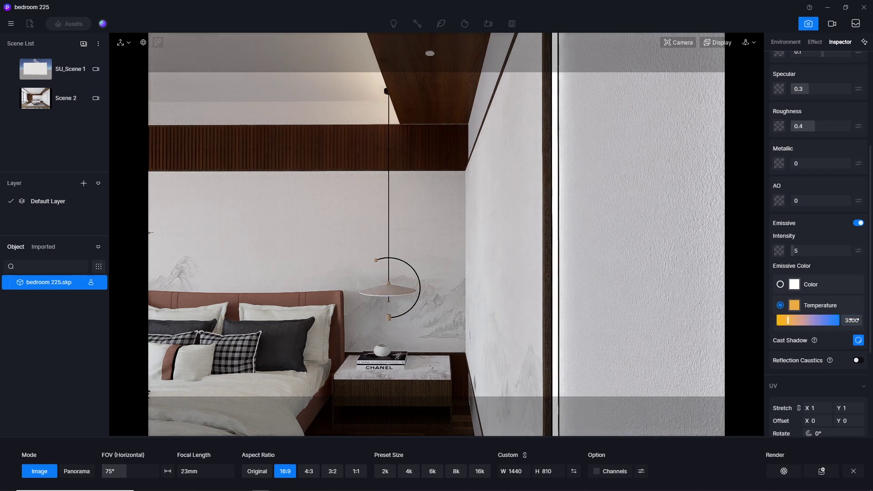
pyautogui.click(41, 104)
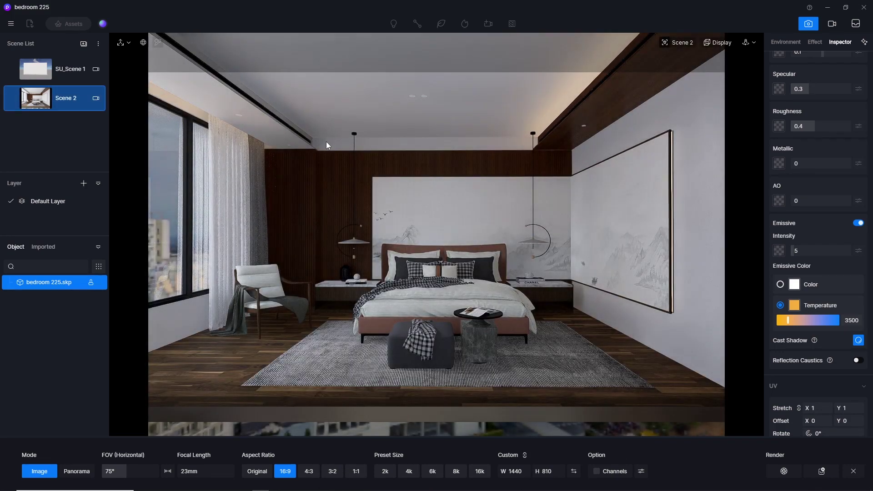
# Try wall strip emissive intensities of 15, 30 and 50
pyautogui.click(817, 251)
pyautogui.write('15')
pyautogui.press('Return')
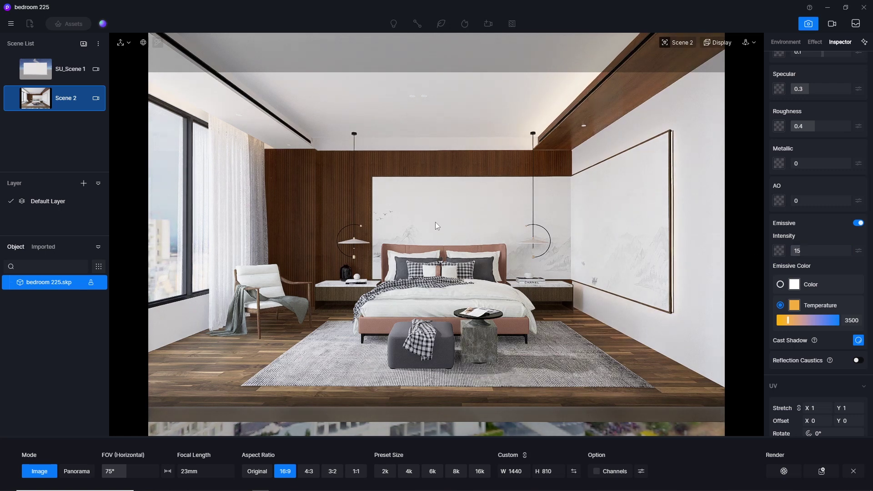
pyautogui.click(805, 248)
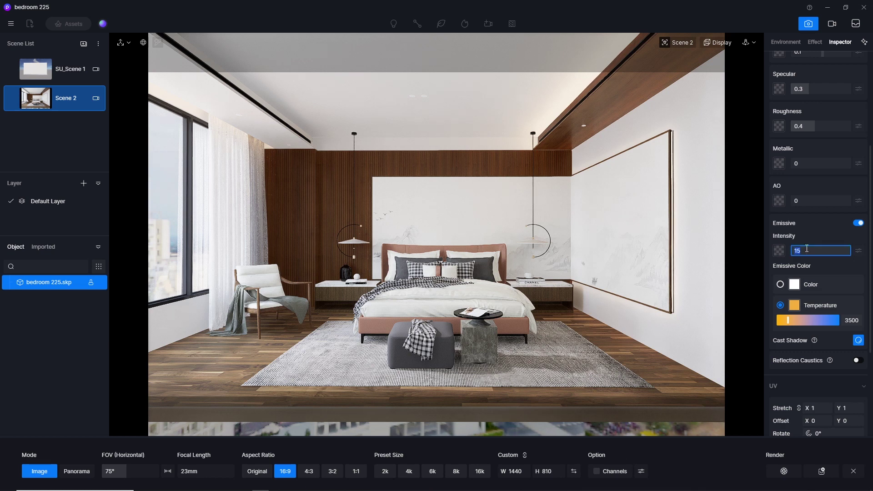
pyautogui.press('Return')
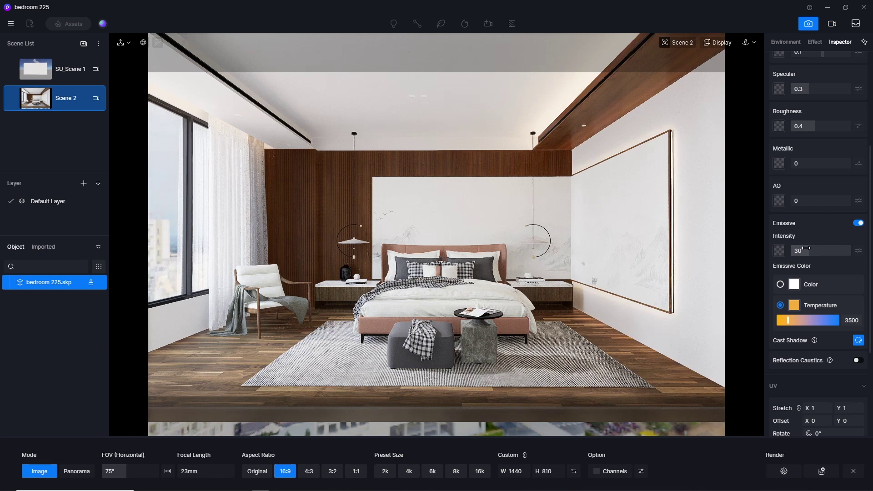
pyautogui.click(805, 248)
pyautogui.press('Return')
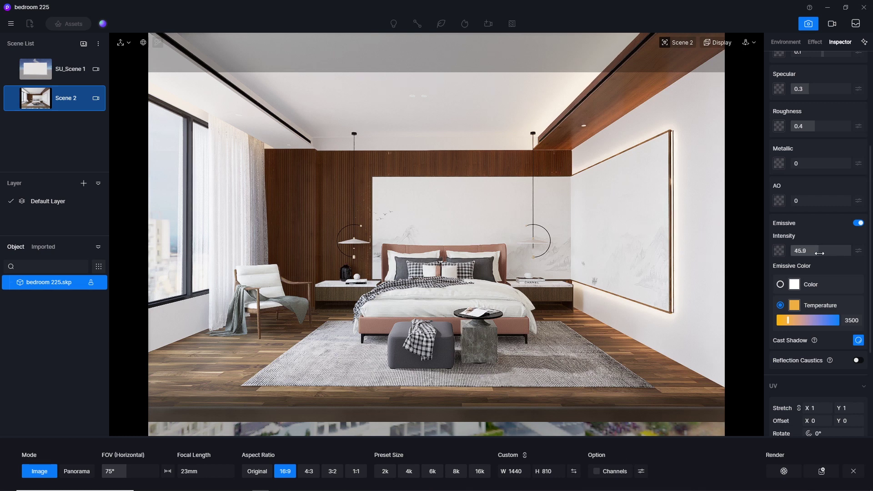
# Scrub the intensity field, retry 50, and settle the wall strip's glow at 30
pyautogui.moveTo(820, 253); pyautogui.dragTo(872, 254)
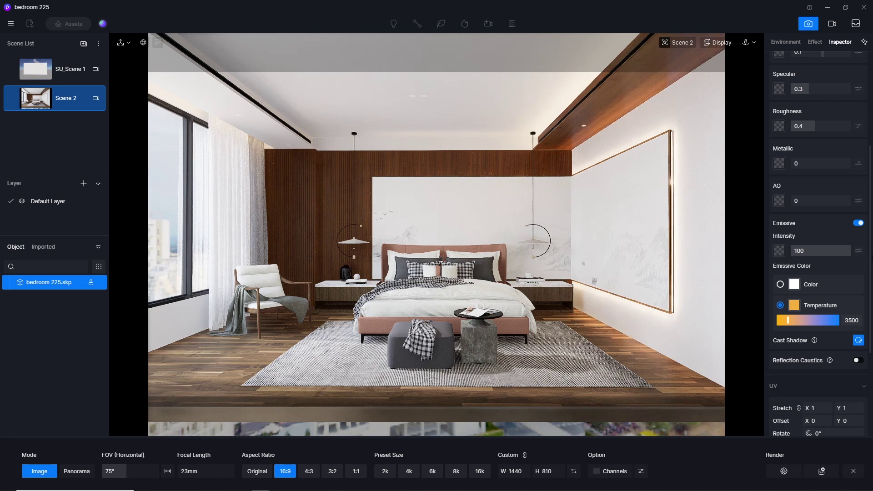
pyautogui.moveTo(851, 253); pyautogui.dragTo(827, 252)
pyautogui.click(811, 252)
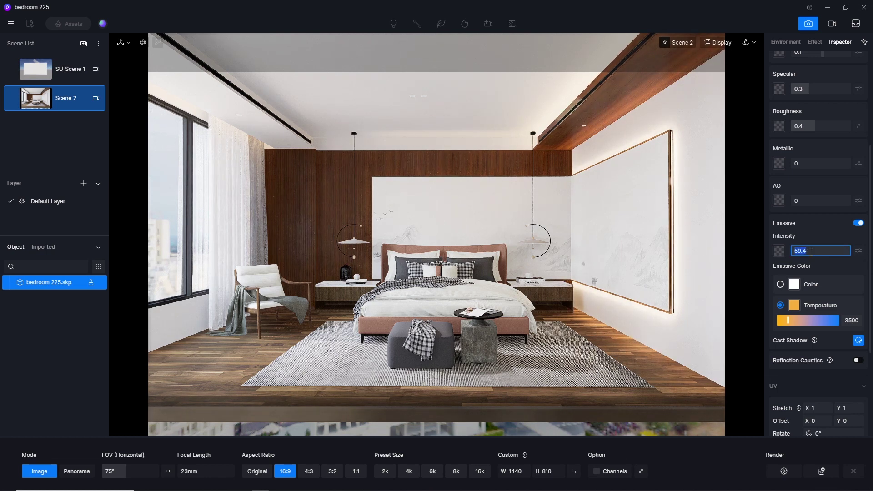
pyautogui.write('50')
pyautogui.press('Return')
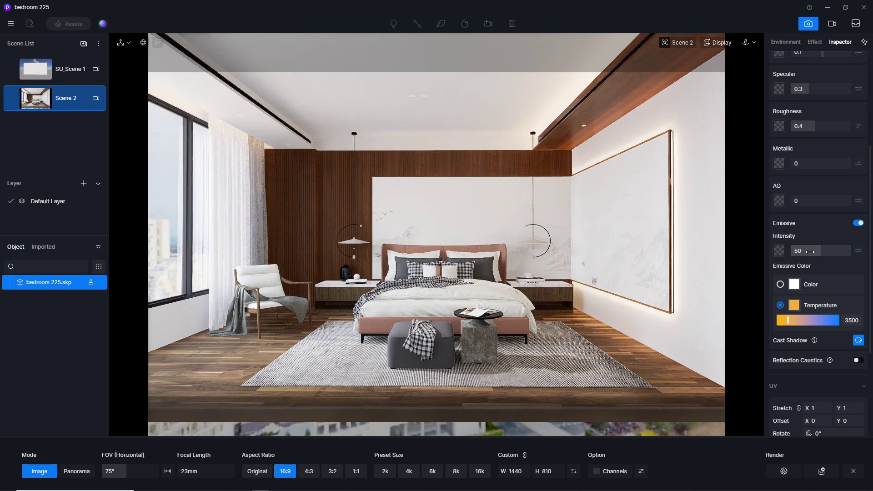
pyautogui.click(811, 252)
pyautogui.write('30')
pyautogui.press('Return')
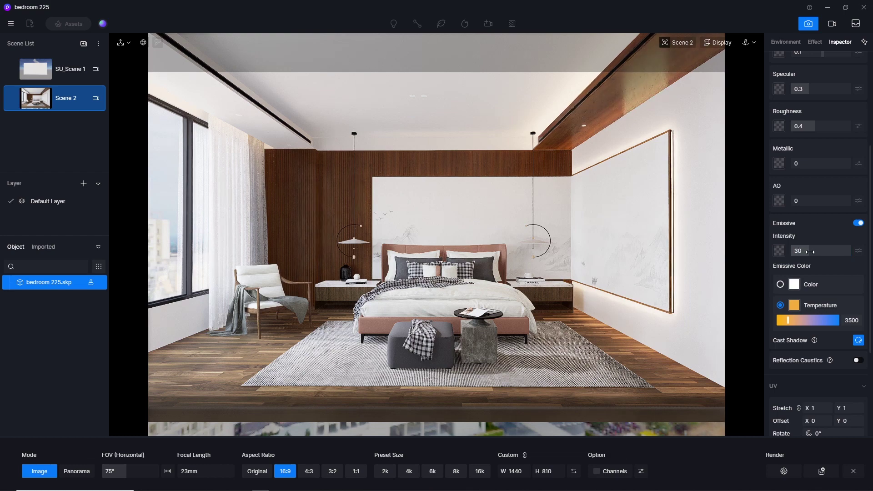
pyautogui.scroll(5, 353, 221)
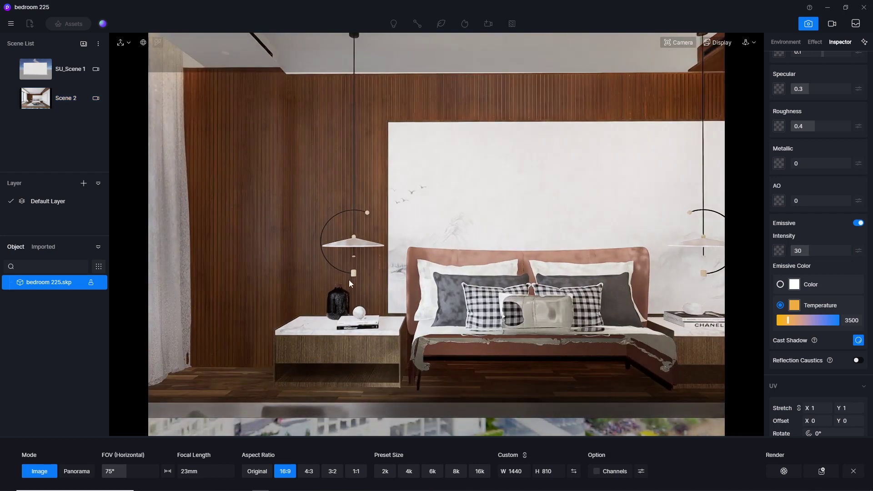
# Remove the camera clipping and orbit to view the nightstand drawer's underside
pyautogui.moveTo(364, 264); pyautogui.dragTo(437, 150, button='middle')
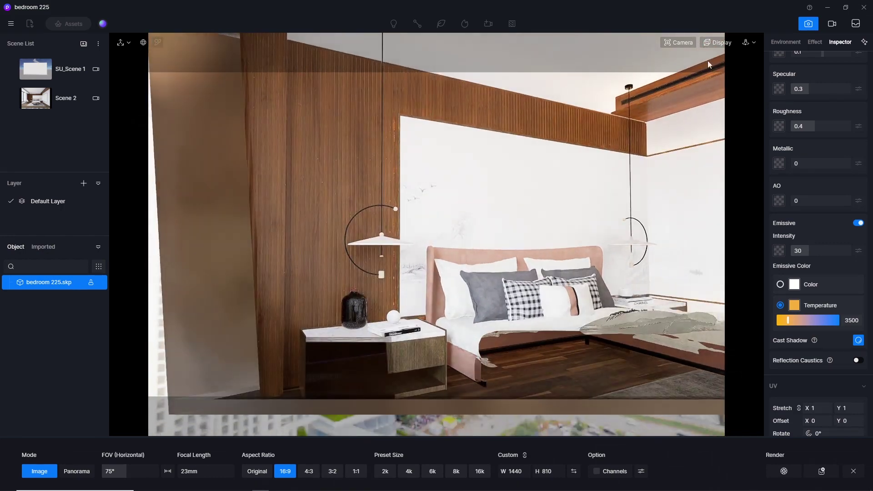
pyautogui.click(678, 42)
pyautogui.moveTo(678, 139); pyautogui.dragTo(630, 137)
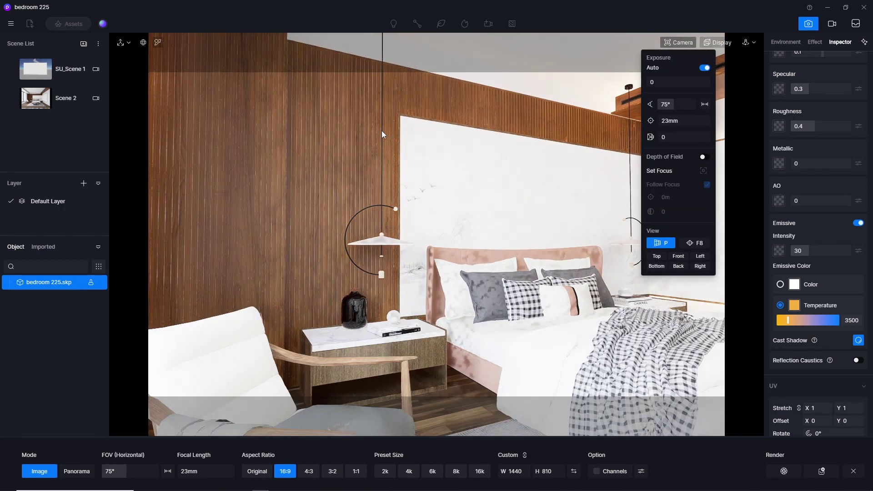
pyautogui.scroll(6, 402, 93)
pyautogui.moveTo(414, 130); pyautogui.dragTo(269, 146, button='middle')
pyautogui.scroll(-5, 608, 142)
pyautogui.moveTo(310, 283); pyautogui.dragTo(441, 168, button='right')
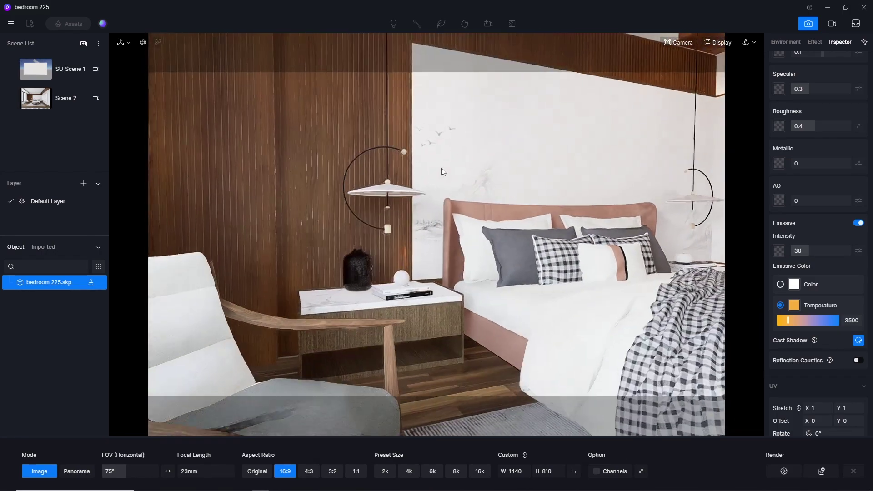
pyautogui.scroll(8, 410, 341)
pyautogui.moveTo(408, 329); pyautogui.dragTo(513, 111, button='right')
pyautogui.scroll(2, 291, 368)
pyautogui.moveTo(291, 368); pyautogui.dragTo(383, 318, button='middle')
pyautogui.moveTo(383, 318); pyautogui.dragTo(249, 147, button='right')
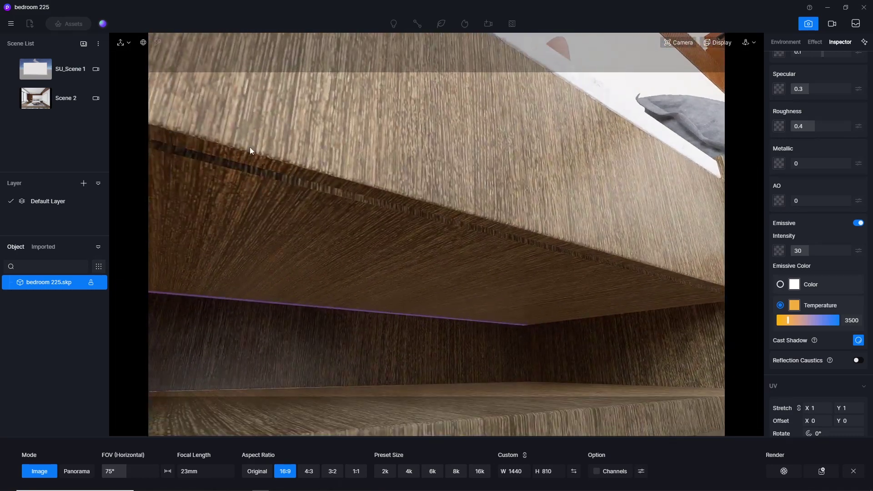
pyautogui.scroll(6, 252, 300)
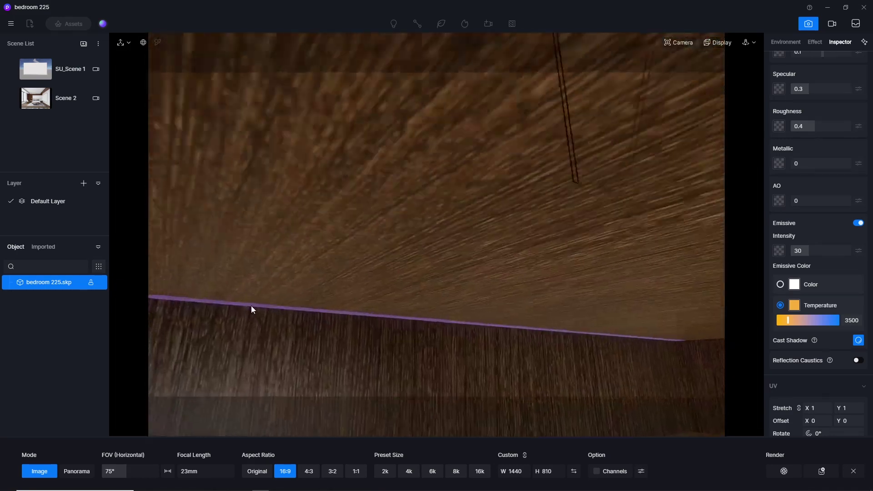
# Make the purple strip under the drawer emissive at 3500 K, then return to Scene 2
pyautogui.click(254, 304)
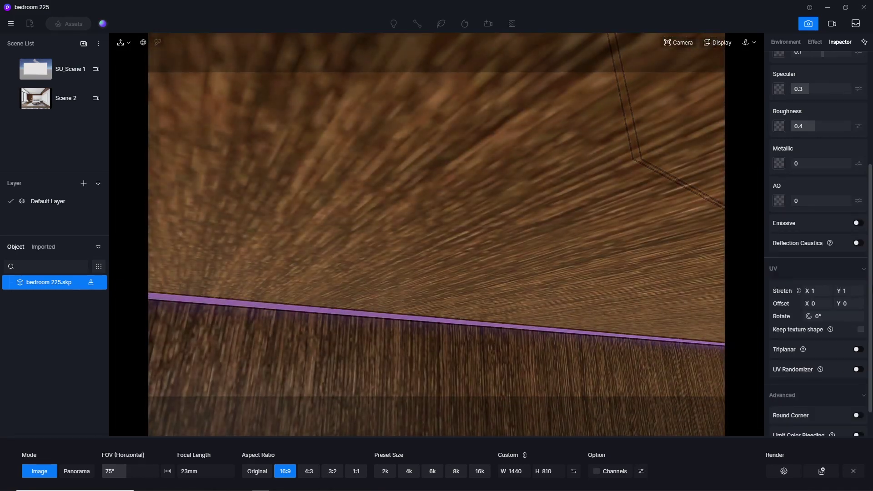
pyautogui.moveTo(871, 290); pyautogui.dragTo(872, 258)
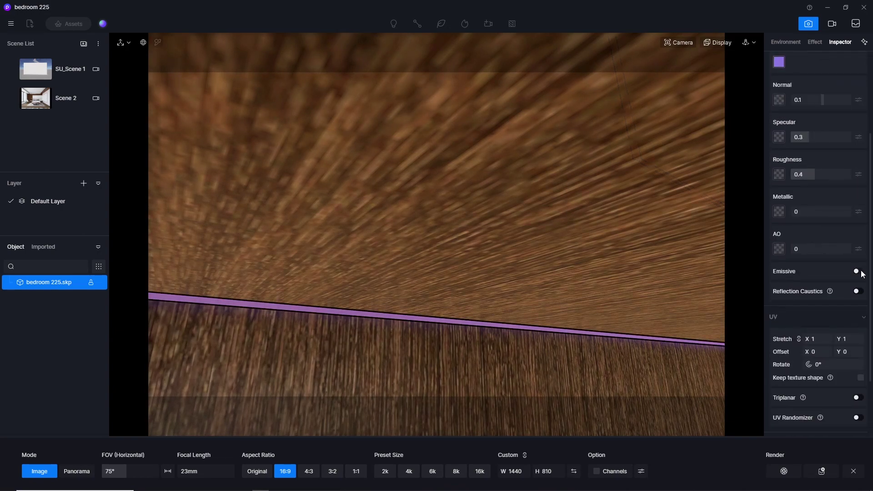
pyautogui.click(858, 272)
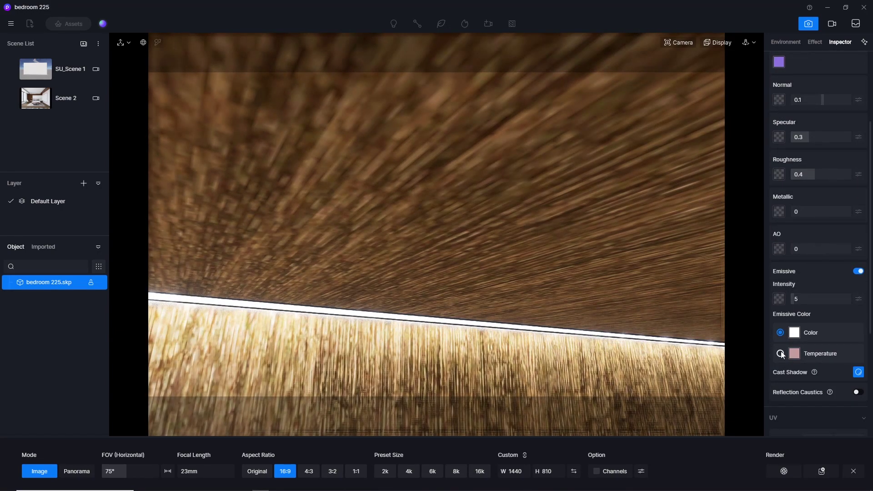
pyautogui.click(780, 354)
pyautogui.click(860, 370)
pyautogui.write('35')
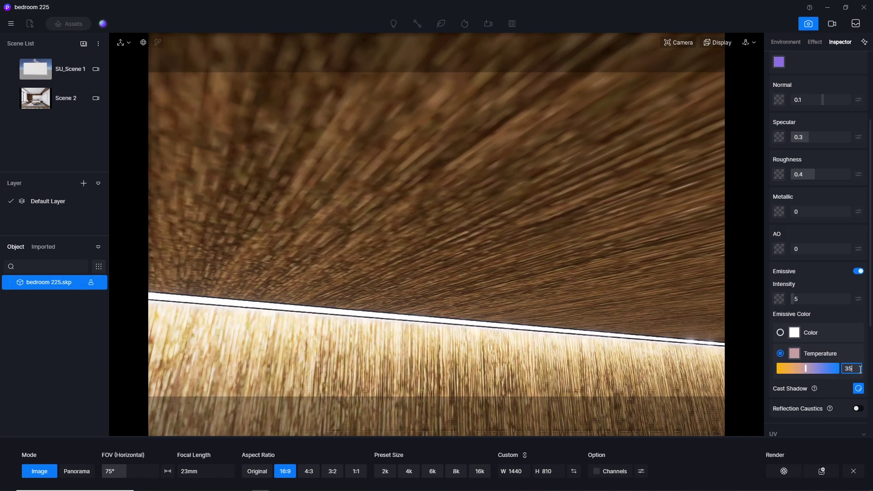
pyautogui.write('00')
pyautogui.press('Return')
pyautogui.click(68, 98)
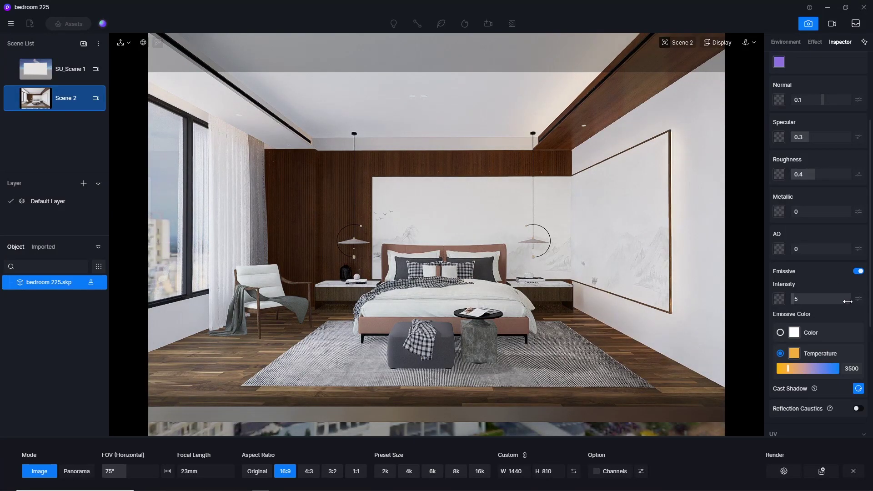
# Try the nightstand strip's emissive intensity at 50, 100 and 70, then settle on 50
pyautogui.click(824, 302)
pyautogui.write('0')
pyautogui.press('Return')
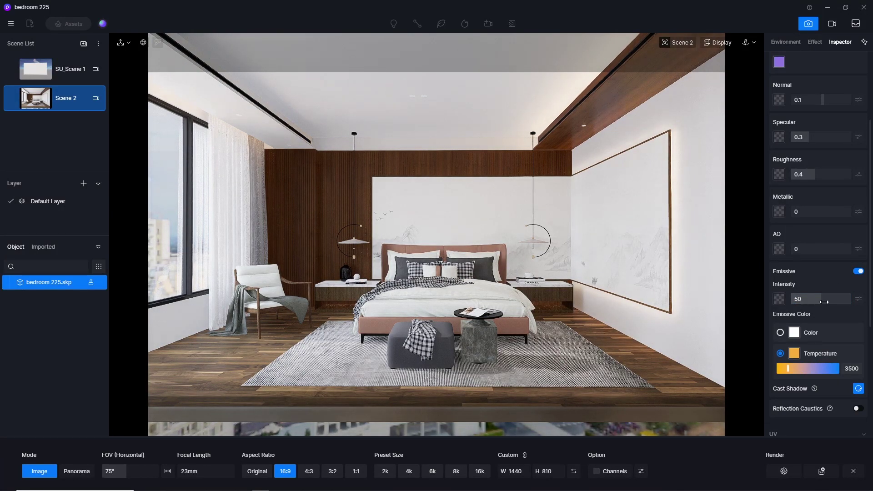
pyautogui.click(824, 302)
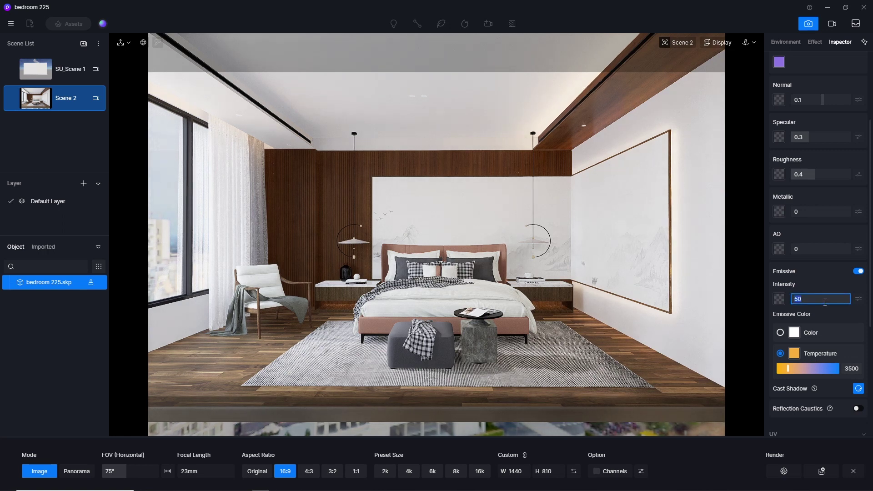
pyautogui.write('100')
pyautogui.press('Return')
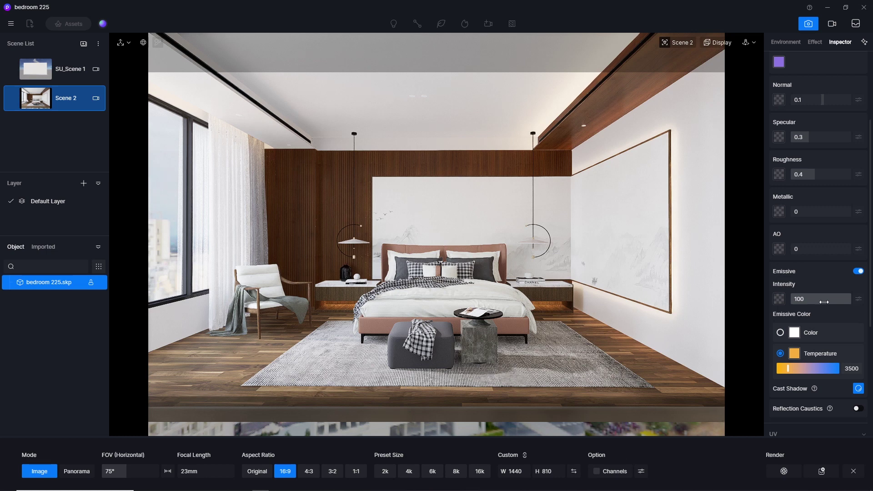
pyautogui.click(824, 302)
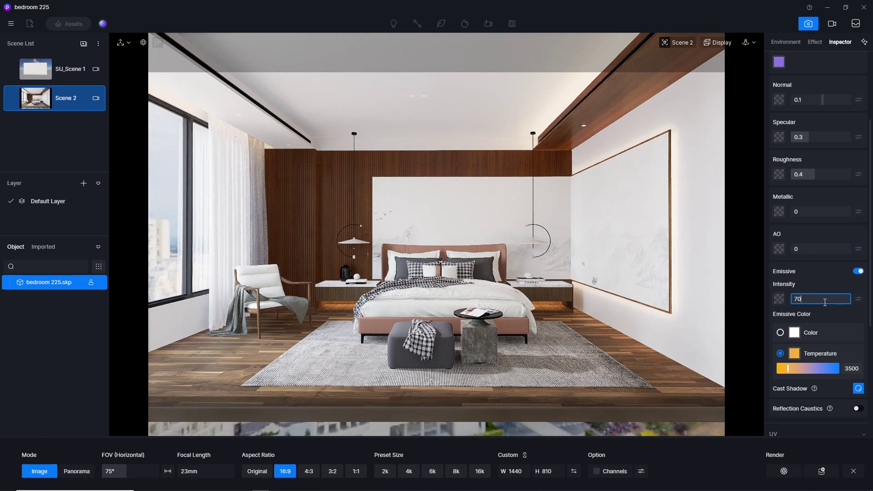
pyautogui.press('Return')
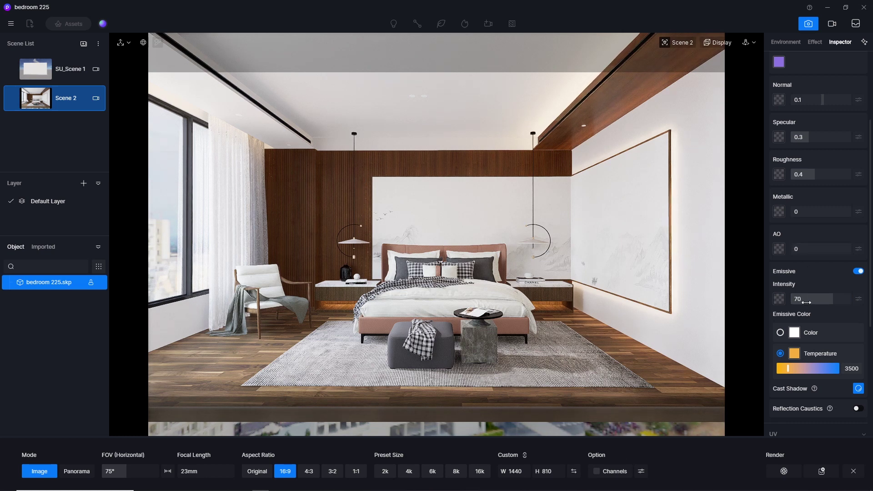
pyautogui.click(810, 296)
pyautogui.press('Return')
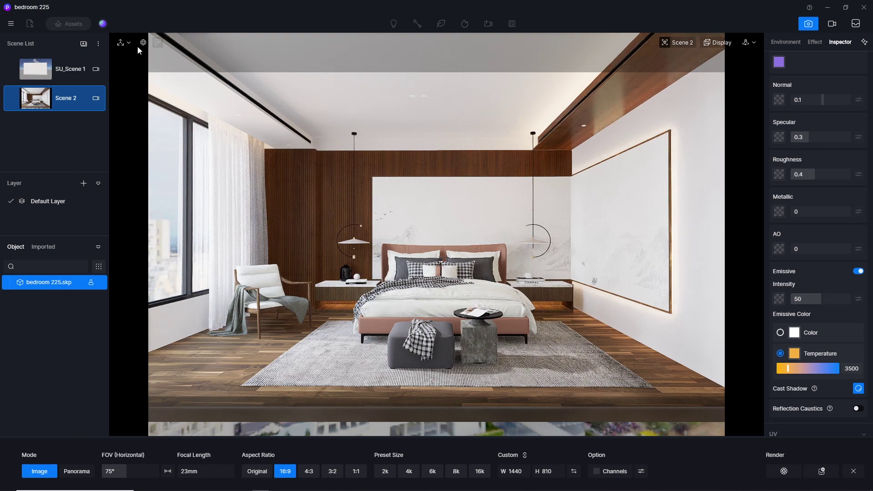
# Select the ceiling downlight material, enable Emissive and set its intensity to 10
pyautogui.scroll(5, 339, 127)
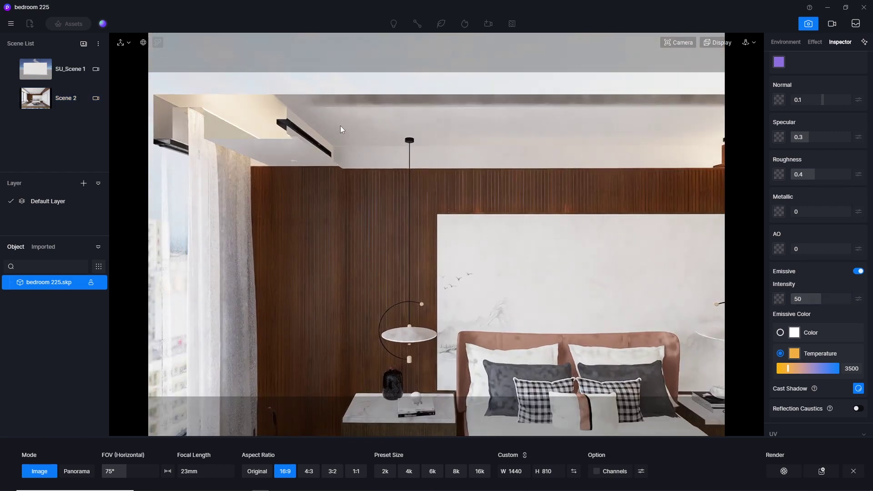
pyautogui.scroll(-5, 490, 120)
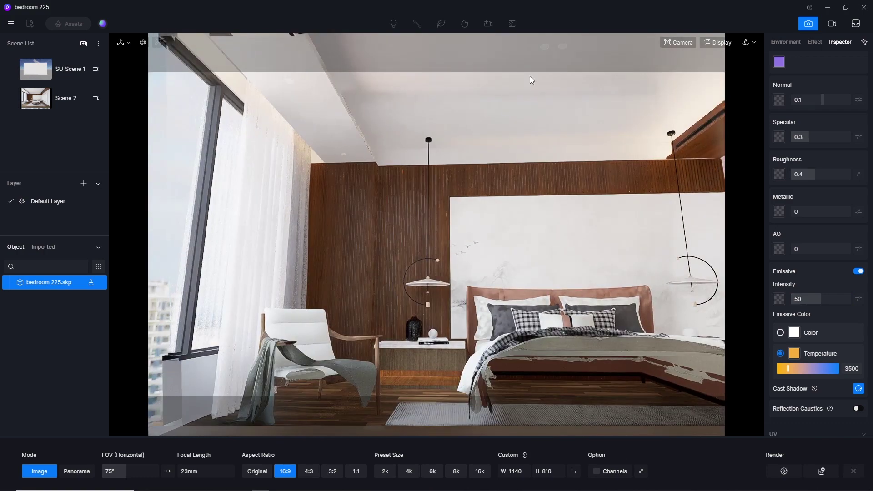
pyautogui.click(544, 46)
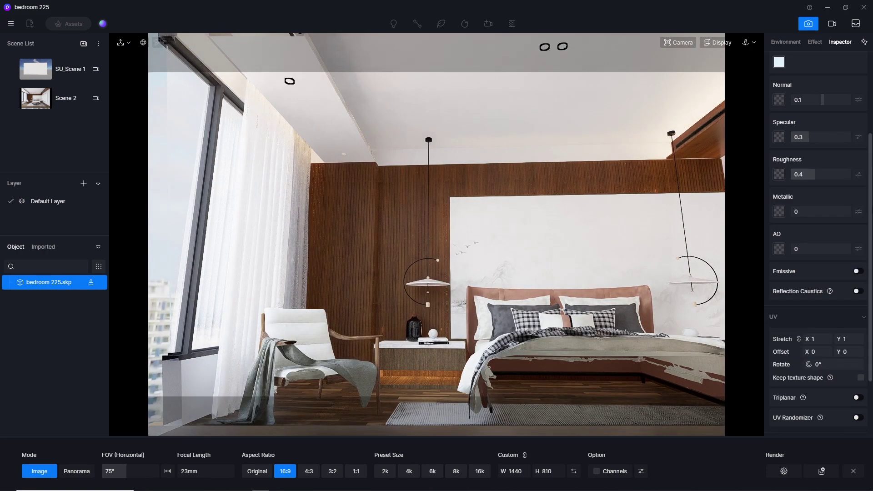
pyautogui.moveTo(871, 238); pyautogui.dragTo(872, 155)
pyautogui.scroll(-3, 860, 234)
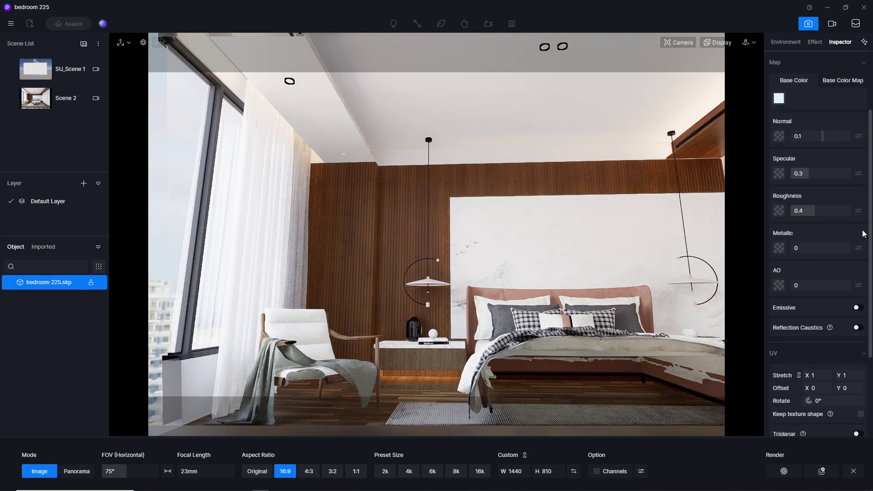
pyautogui.click(858, 258)
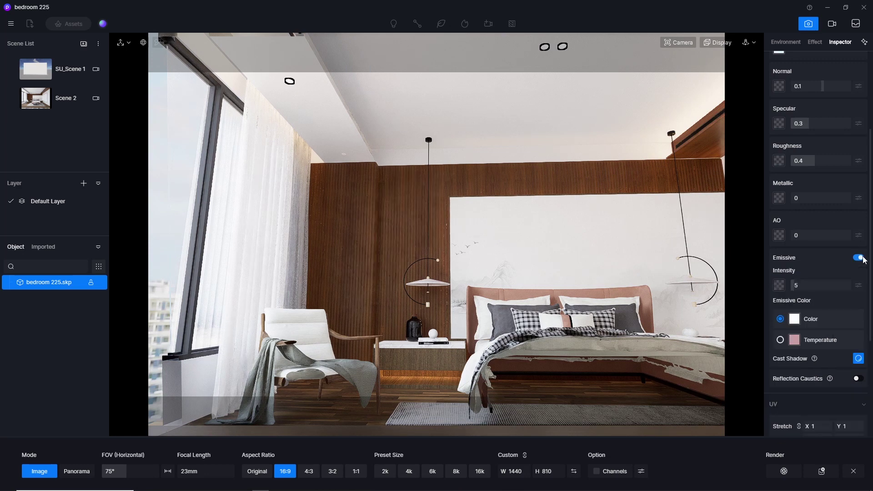
pyautogui.click(809, 285)
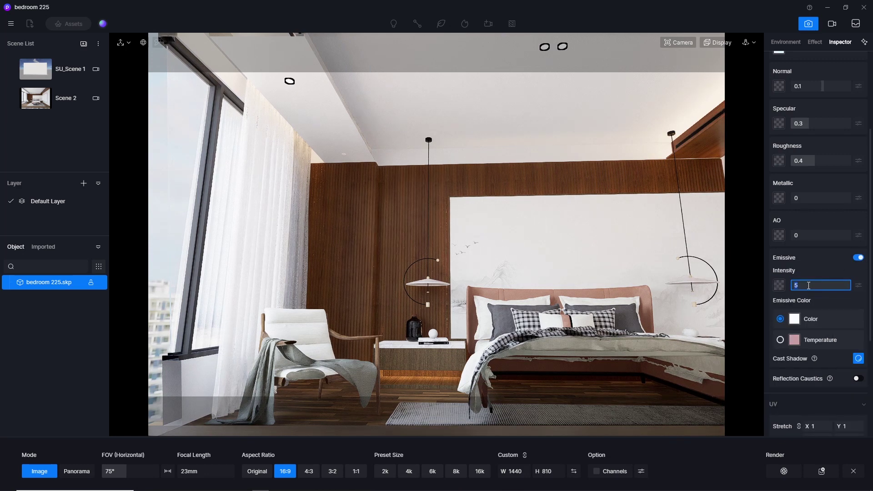
pyautogui.write('10')
pyautogui.press('Return')
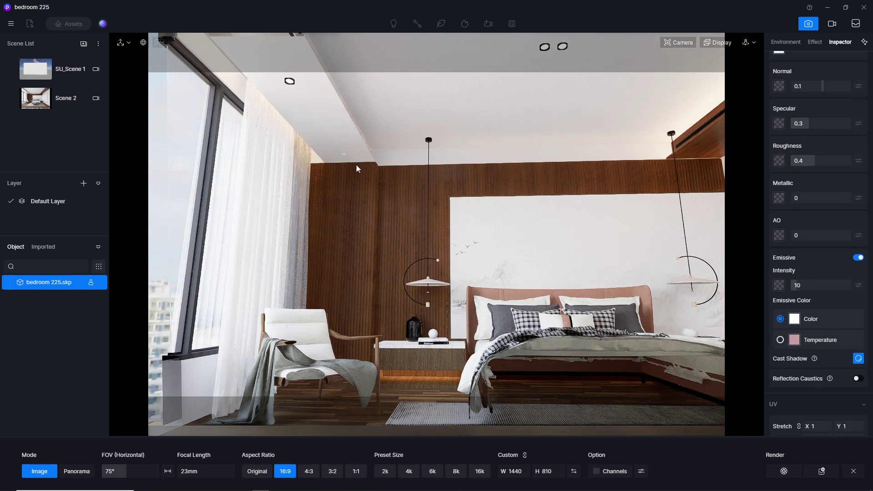
# Check the glow on the ceiling by toggling downlight emission off and on, keeping intensity 10
pyautogui.scroll(3, 334, 163)
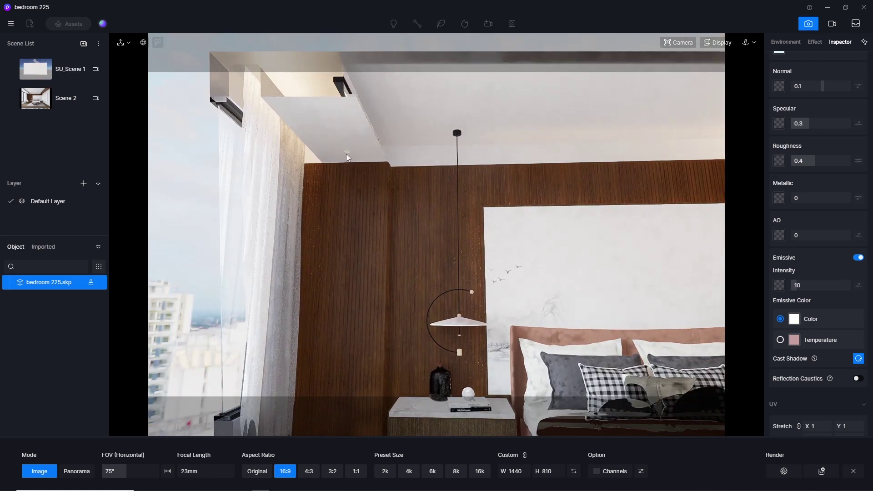
pyautogui.scroll(2, 346, 154)
pyautogui.moveTo(346, 144); pyautogui.dragTo(357, 40, button='middle')
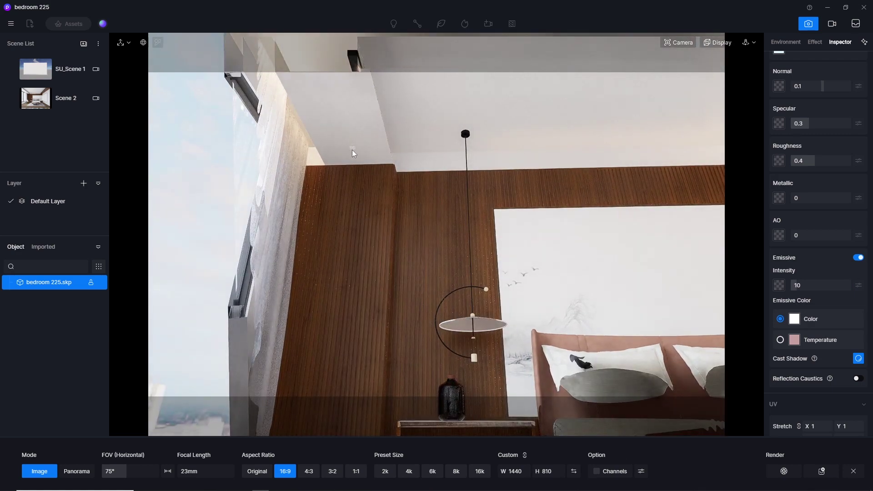
pyautogui.click(858, 257)
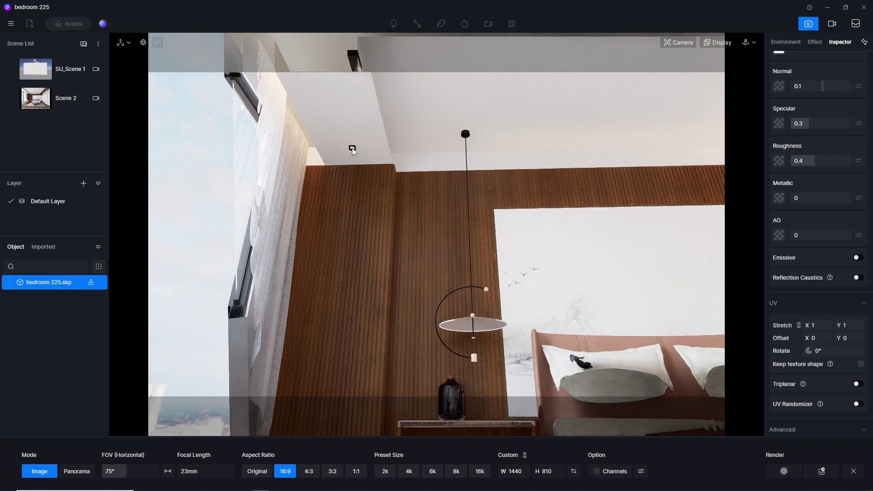
pyautogui.click(858, 258)
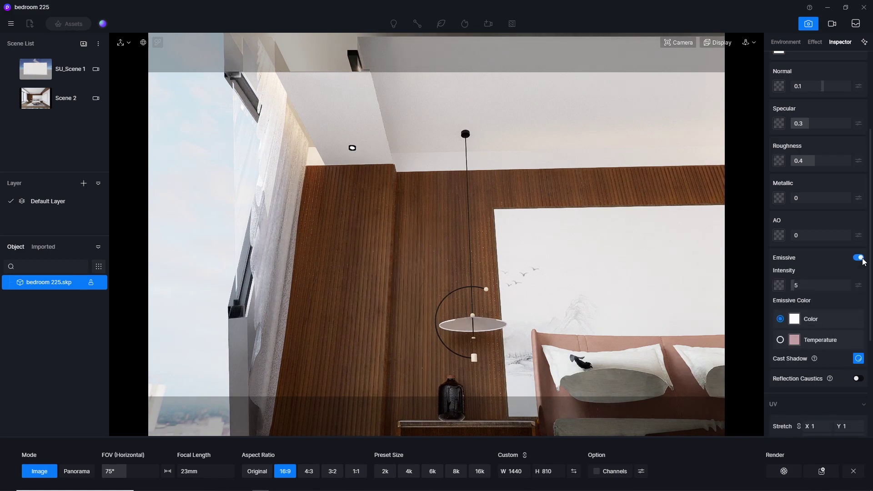
pyautogui.click(821, 284)
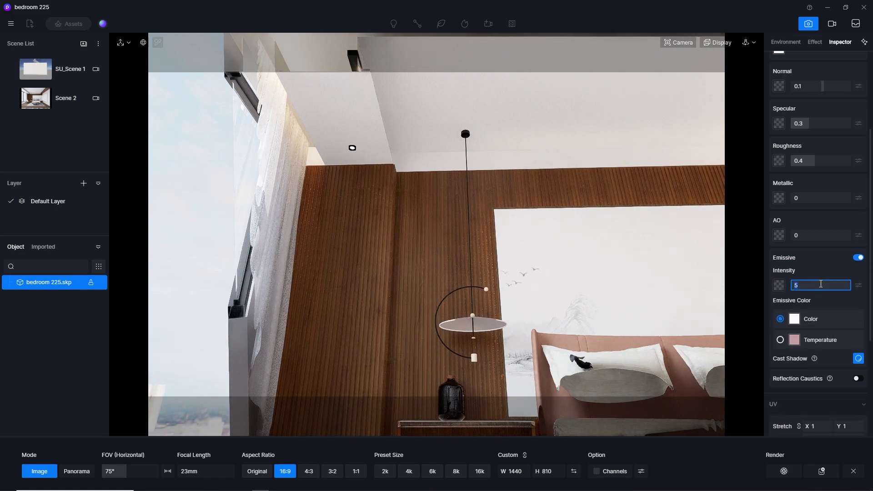
pyautogui.press('Return')
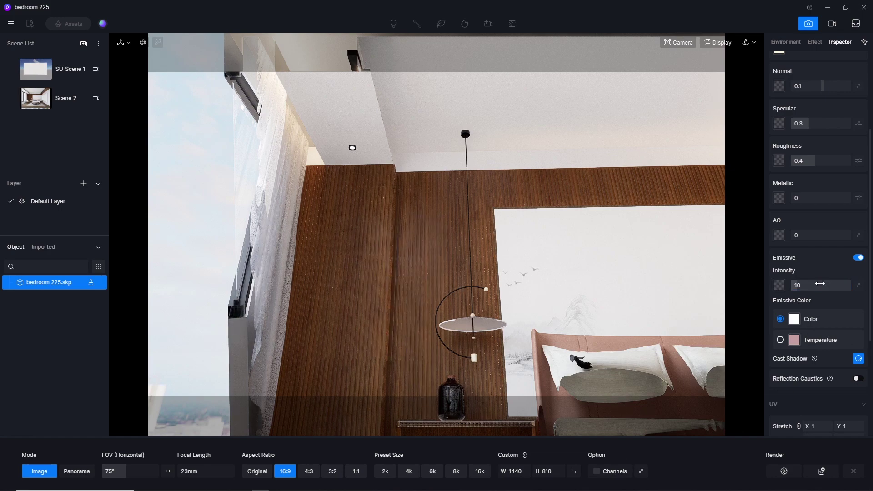
# Switch the downlight colour to a warm 3500 K temperature and return to the Scene 2 view
pyautogui.click(779, 341)
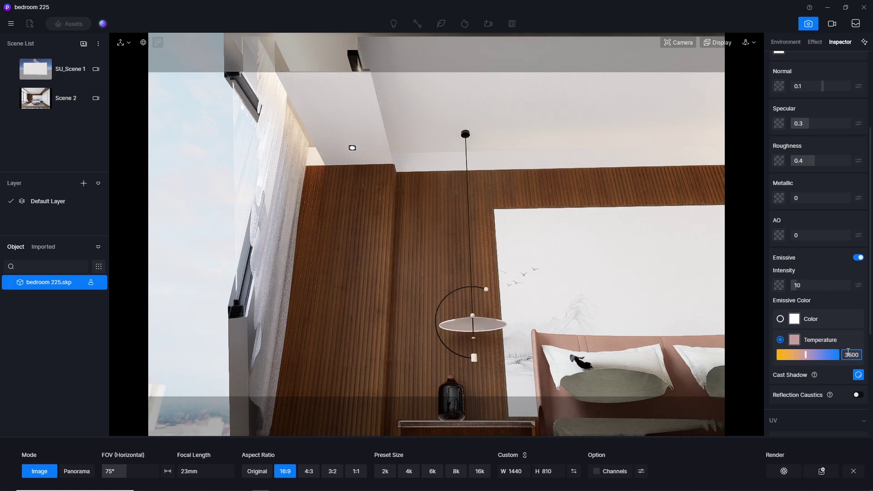
pyautogui.click(848, 354)
pyautogui.write('3500')
pyautogui.press('Return')
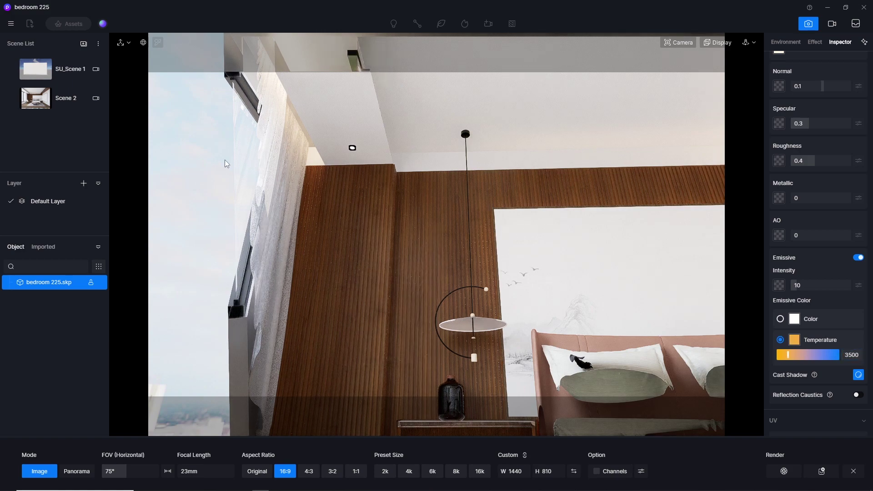
pyautogui.click(46, 104)
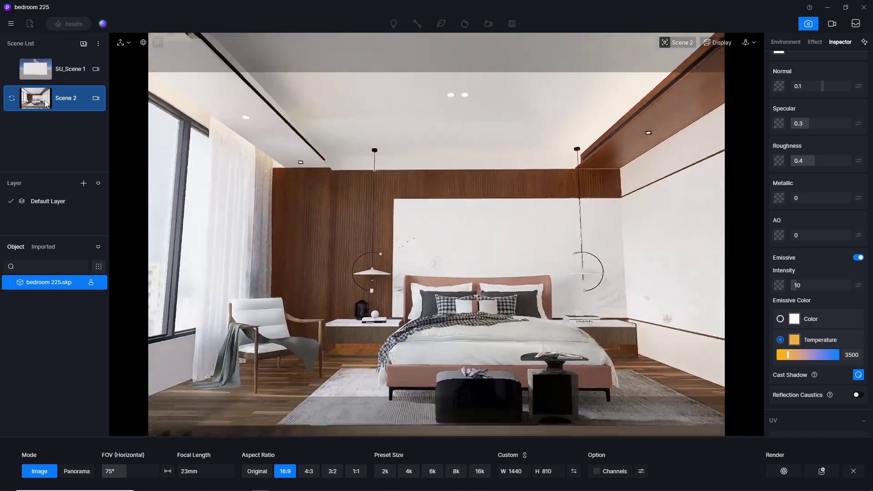
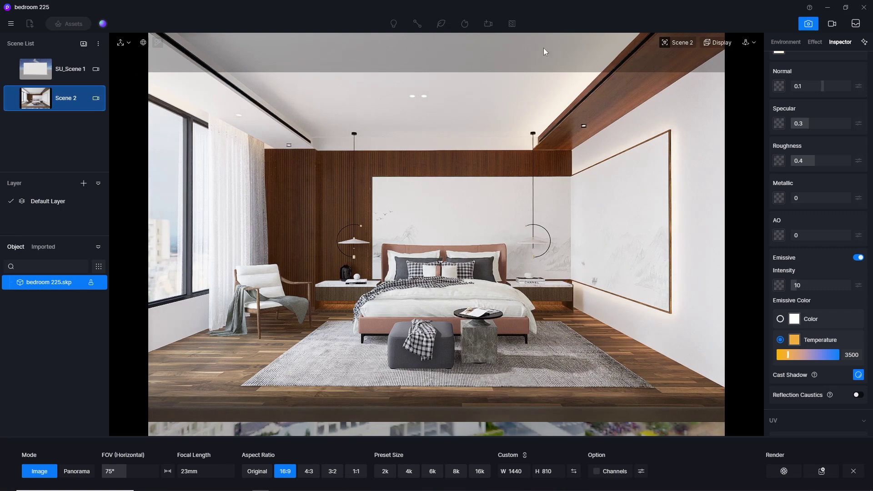
# Close the image render settings so the bedroom fills the viewport, and bring up the light types
pyautogui.click(812, 26)
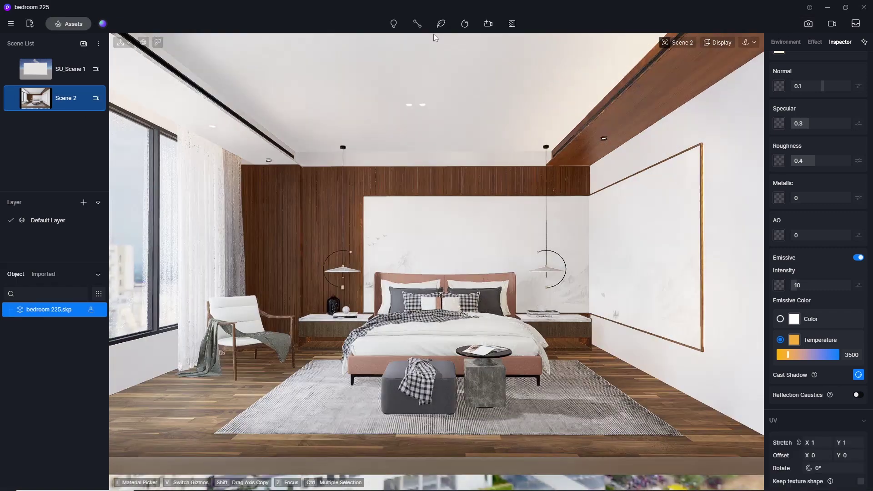
pyautogui.click(394, 27)
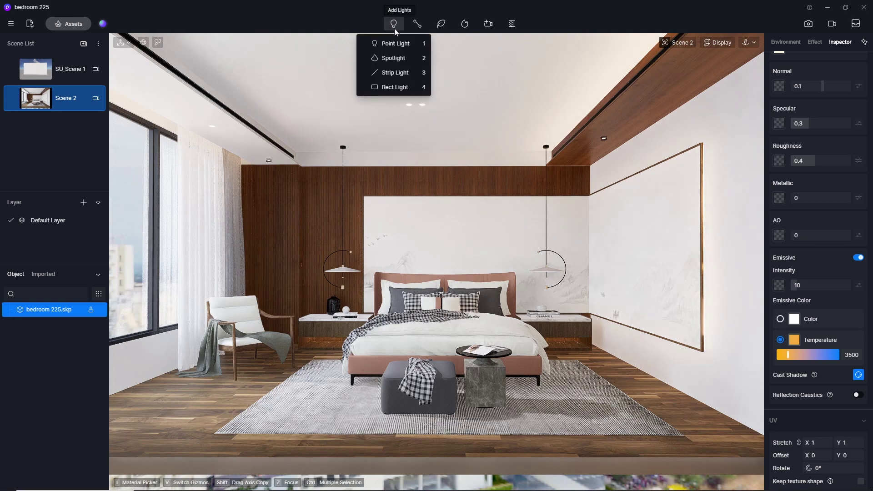
# Add a spotlight at the left ceiling downlight and shrink its attenuation radius to about 3008
pyautogui.click(393, 57)
pyautogui.scroll(6, 264, 169)
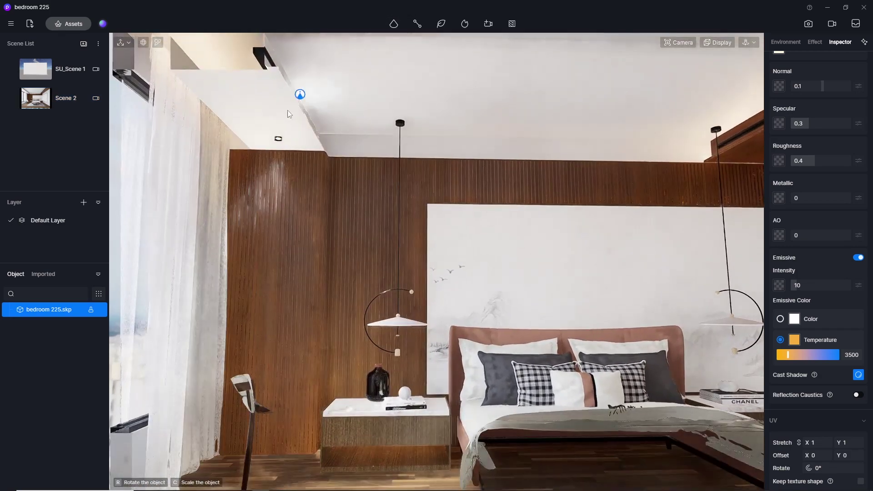
pyautogui.click(278, 140)
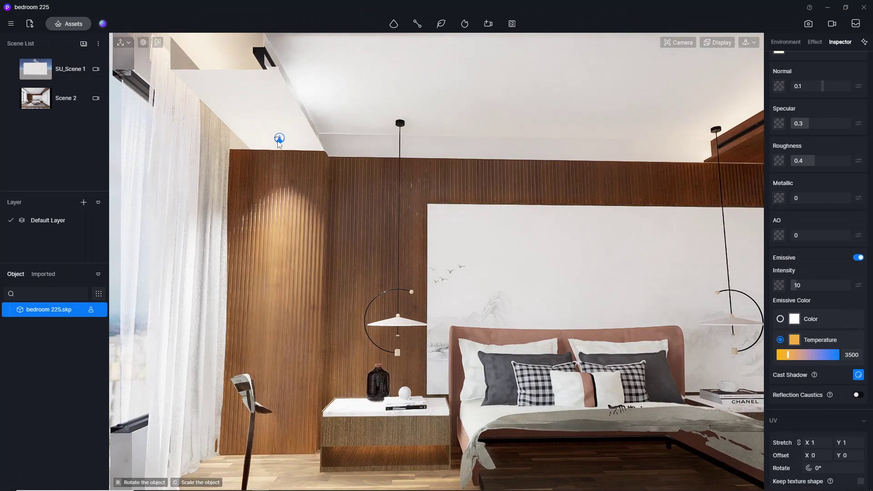
pyautogui.scroll(-5, 184, 211)
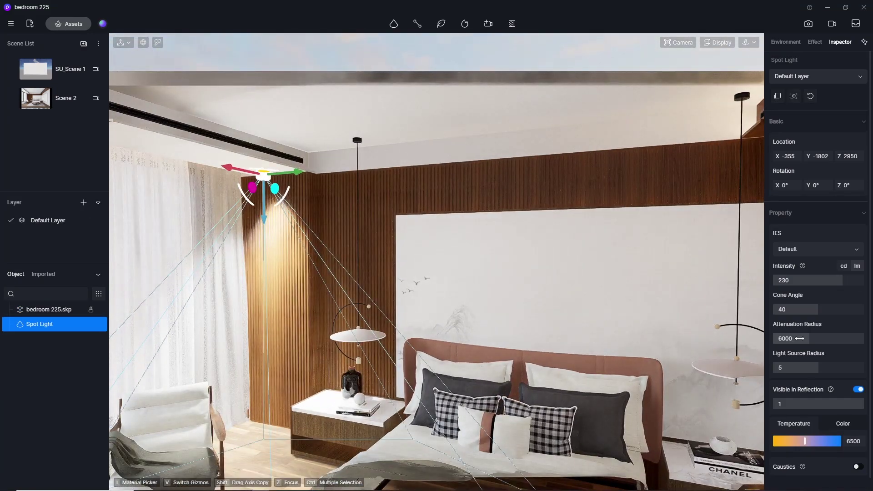
pyautogui.moveTo(800, 339); pyautogui.dragTo(791, 340)
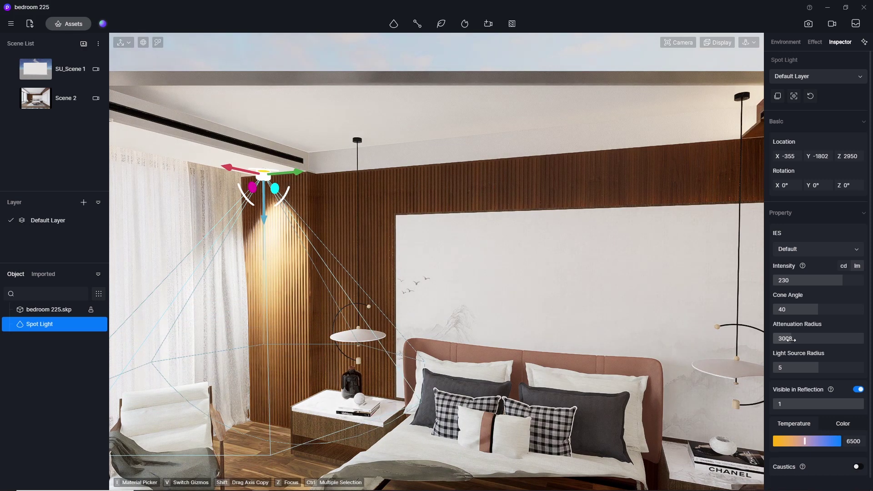
pyautogui.click(812, 279)
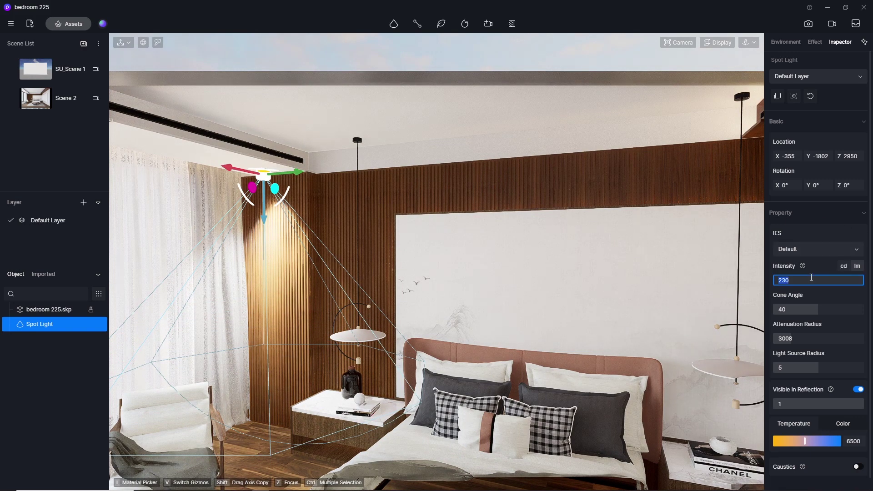
pyautogui.press('Return')
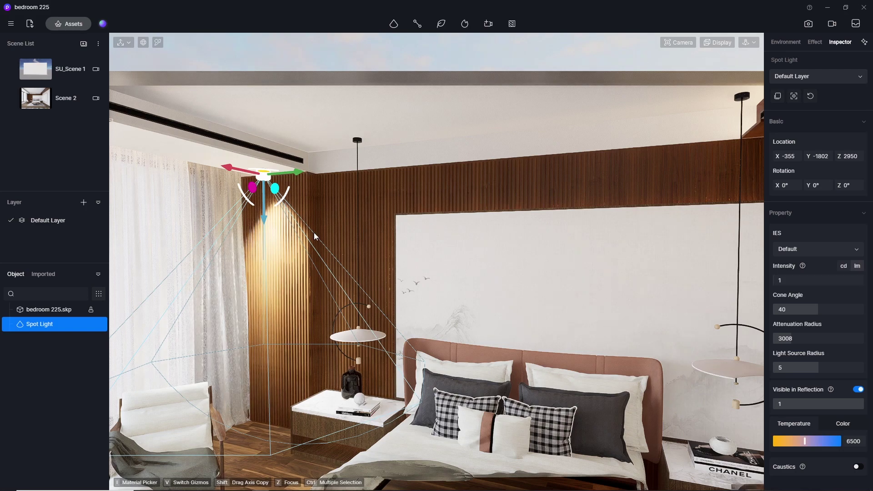
pyautogui.click(41, 101)
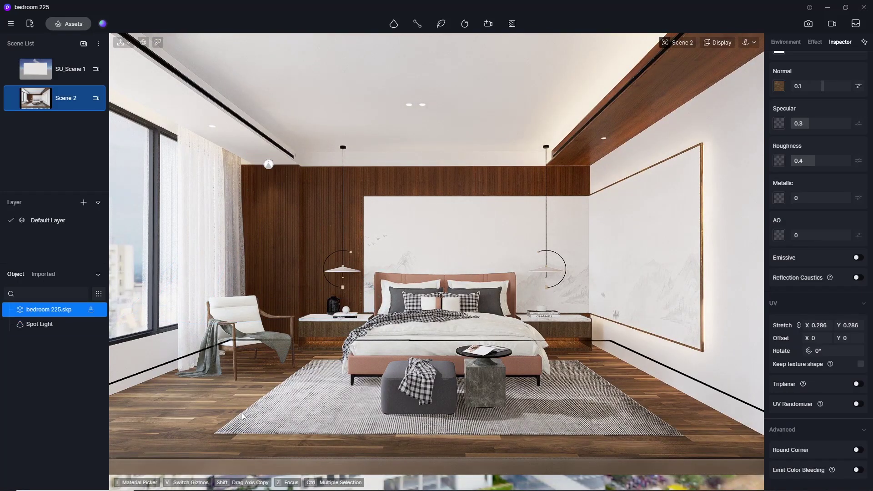
# Set the left ceiling spotlight's intensity to 5
pyautogui.click(269, 167)
pyautogui.click(269, 164)
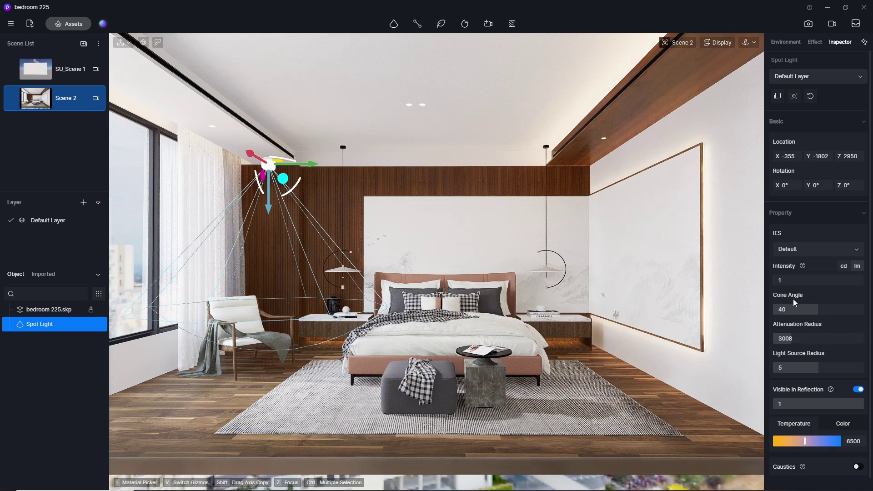
pyautogui.click(794, 281)
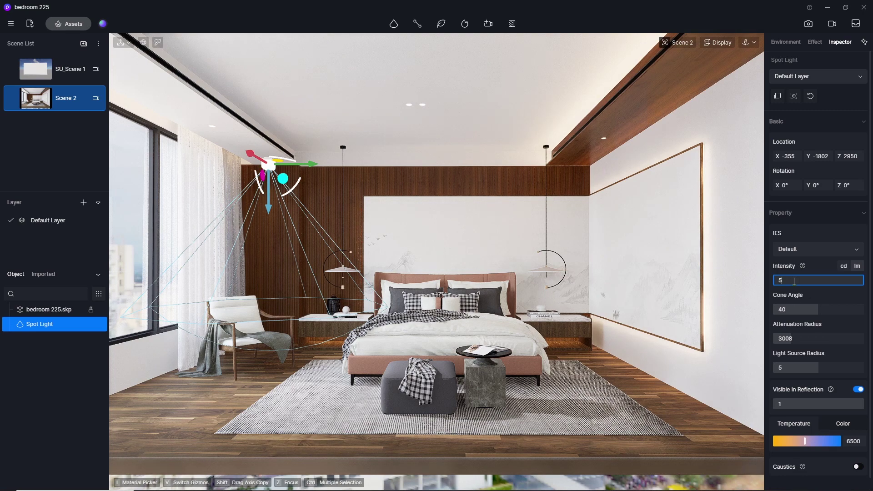
pyautogui.write('5')
pyautogui.press('Return')
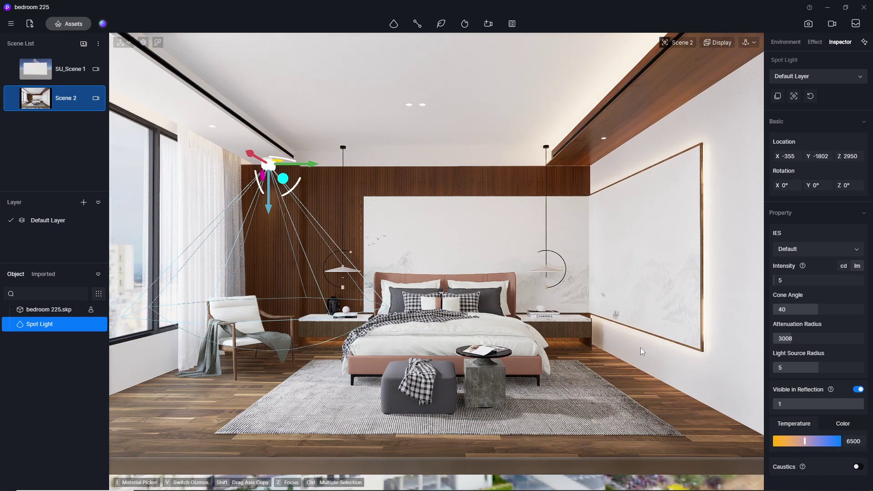
pyautogui.click(634, 375)
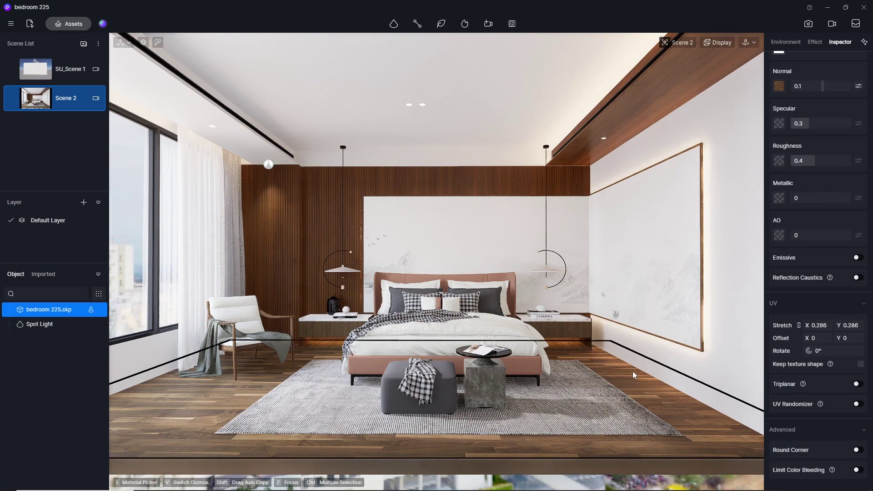
# Preview the spotlight's lighting from other angles, then reselect it in the Scene 2 view
pyautogui.scroll(3, 231, 111)
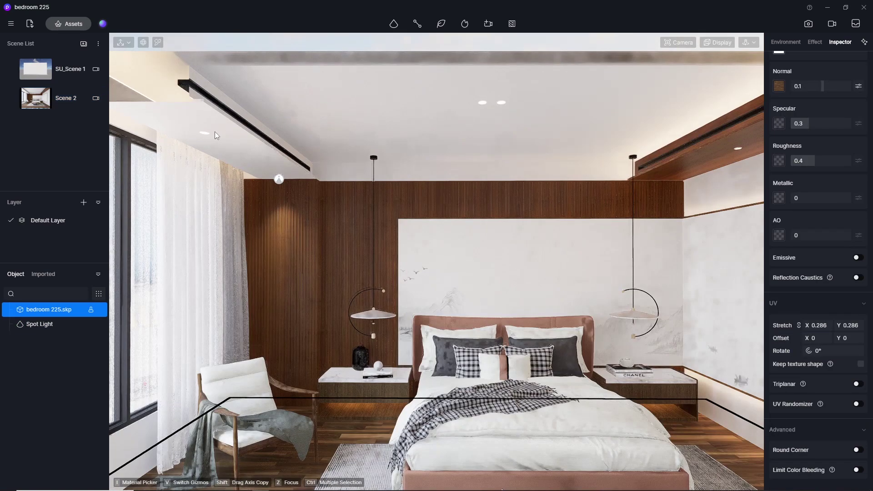
pyautogui.moveTo(423, 219); pyautogui.dragTo(337, 206, button='middle')
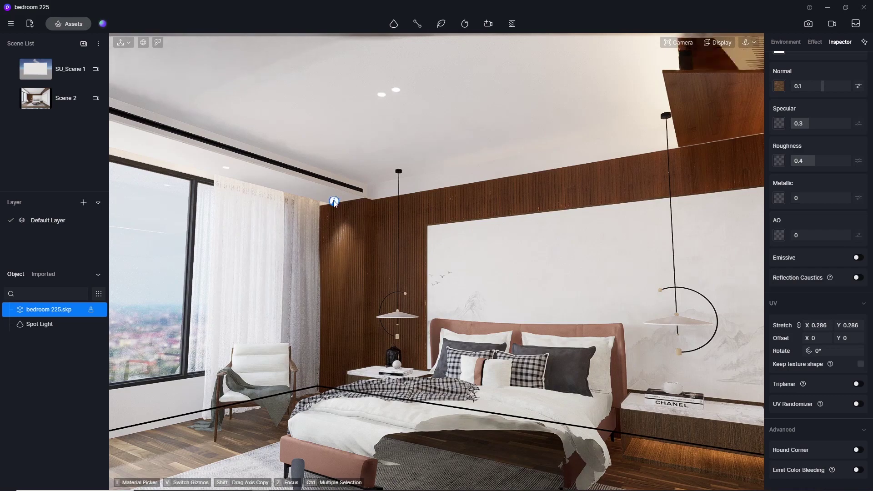
pyautogui.moveTo(342, 264); pyautogui.dragTo(419, 242, button='middle')
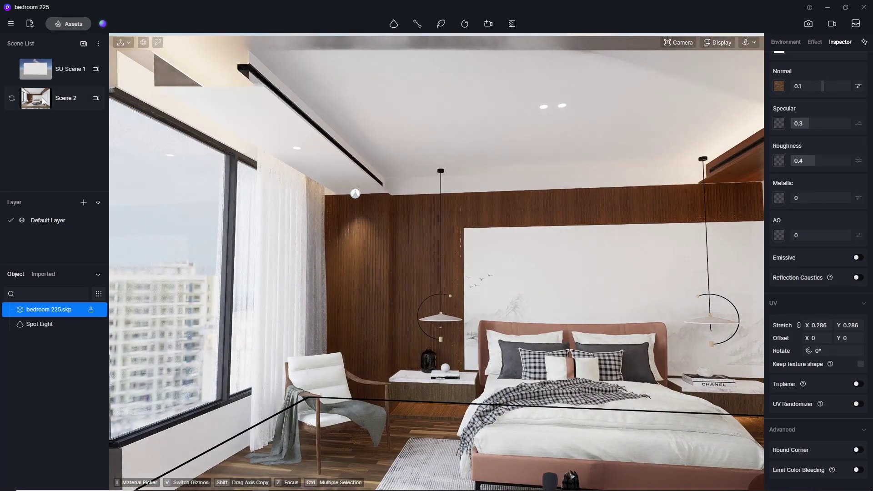
pyautogui.click(64, 98)
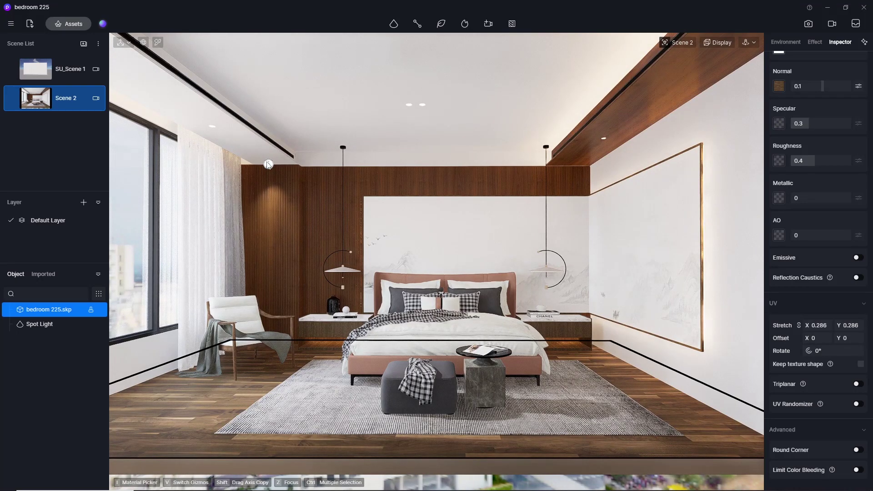
pyautogui.click(268, 164)
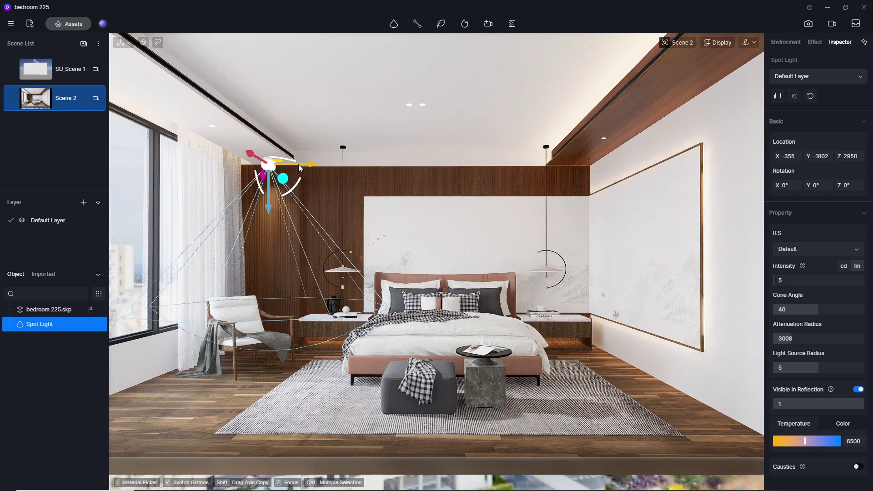
# Copy the spotlight to the right side of the room and shift it along X and Y
pyautogui.moveTo(299, 167); pyautogui.dragTo(626, 152)
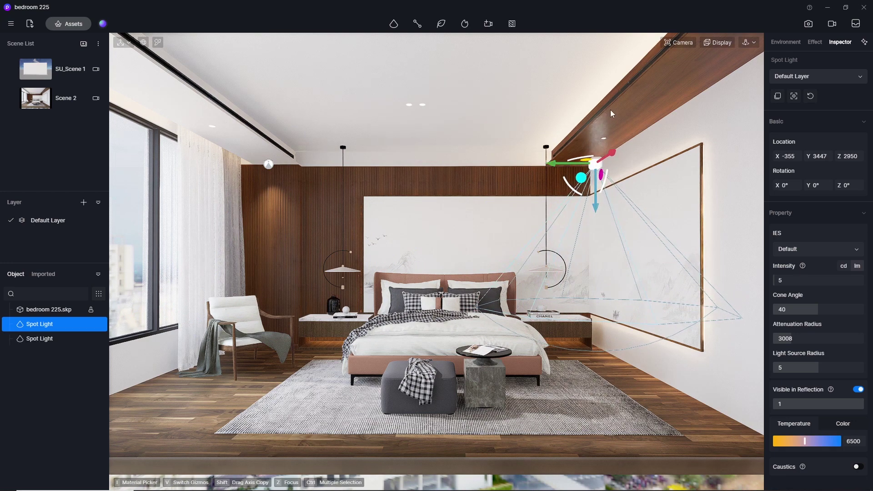
pyautogui.scroll(3, 610, 111)
pyautogui.moveTo(634, 171); pyautogui.dragTo(727, 144, button='middle')
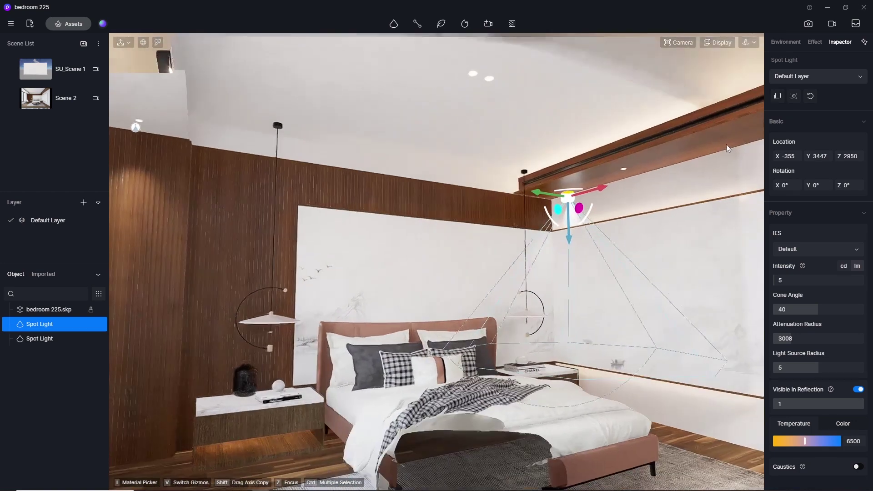
pyautogui.click(680, 43)
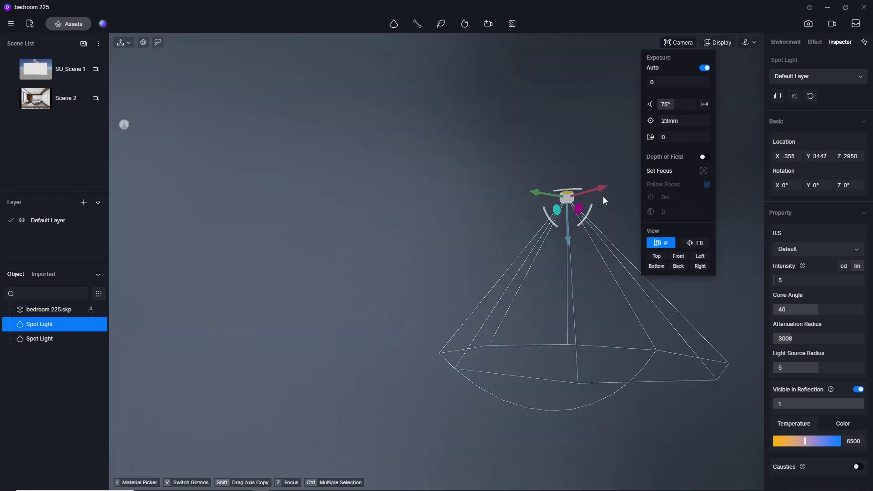
pyautogui.scroll(3, 603, 196)
pyautogui.moveTo(579, 187); pyautogui.dragTo(687, 130)
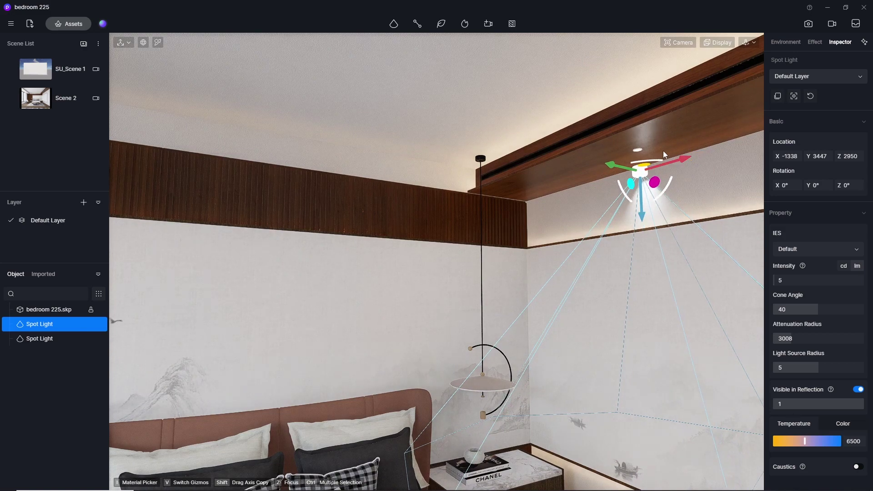
pyautogui.moveTo(591, 150); pyautogui.dragTo(557, 138, button='right')
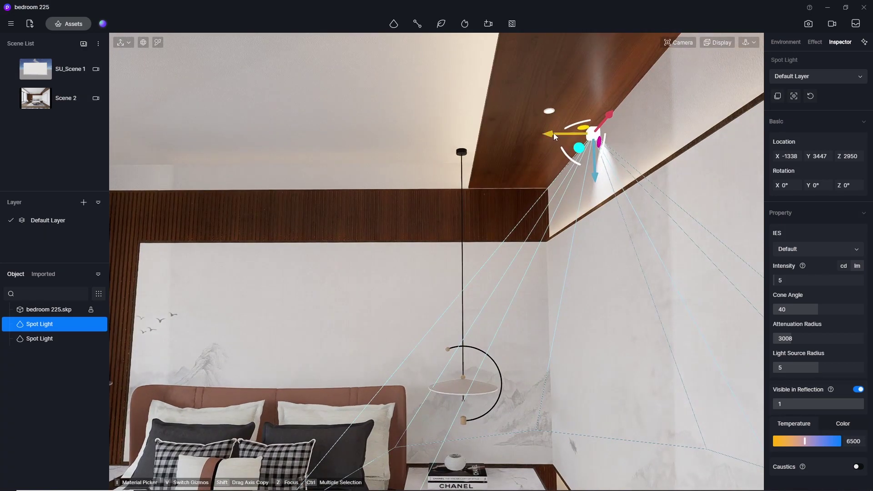
pyautogui.moveTo(554, 136); pyautogui.dragTo(521, 134)
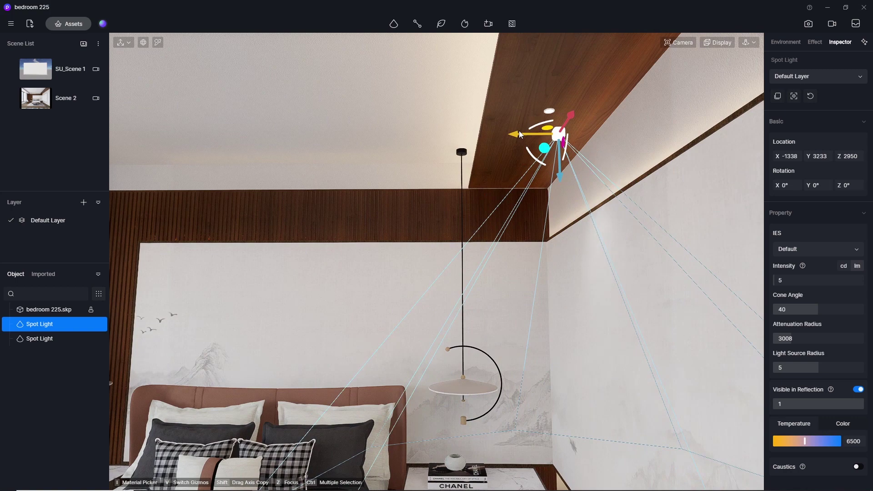
pyautogui.moveTo(400, 297); pyautogui.dragTo(686, 302, button='right')
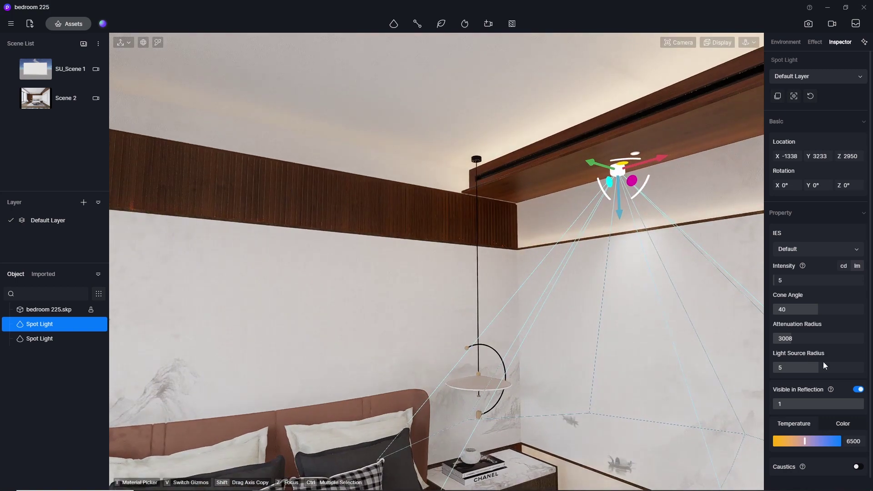
# Set the copied spotlight to 3500 K and lower it to height 2548 near the right wall
pyautogui.click(859, 438)
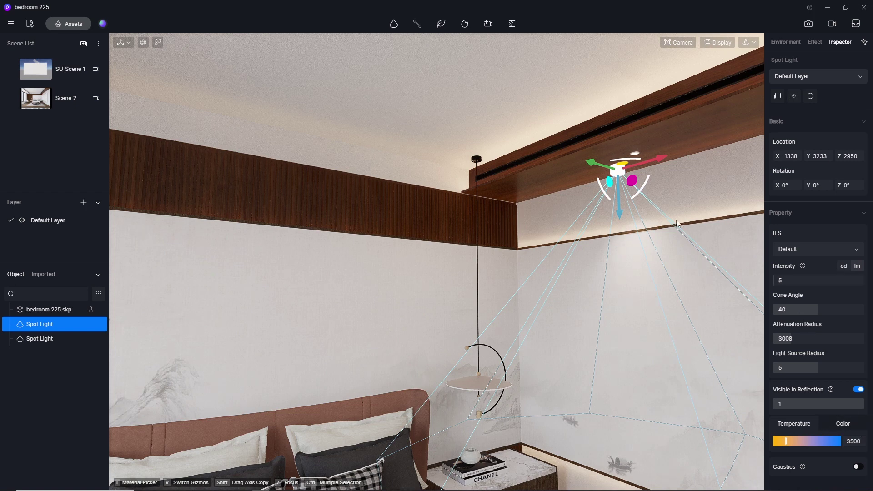
pyautogui.moveTo(620, 215); pyautogui.dragTo(619, 235)
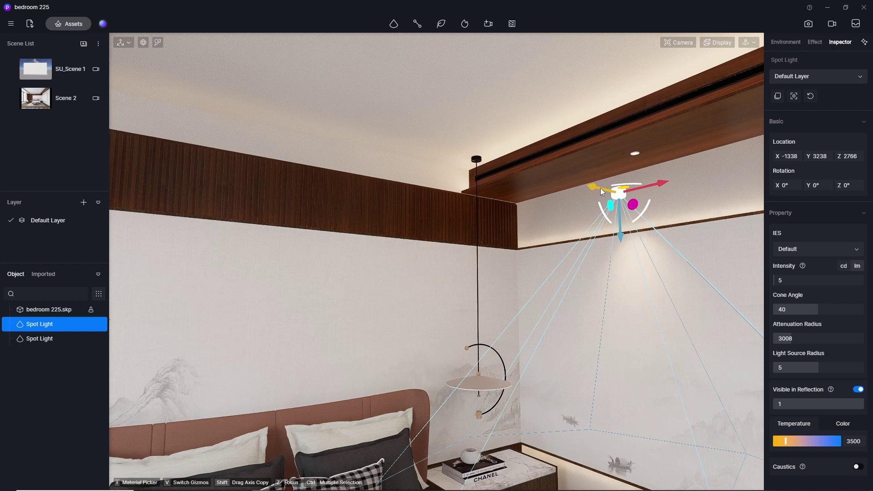
pyautogui.moveTo(599, 189); pyautogui.dragTo(610, 192)
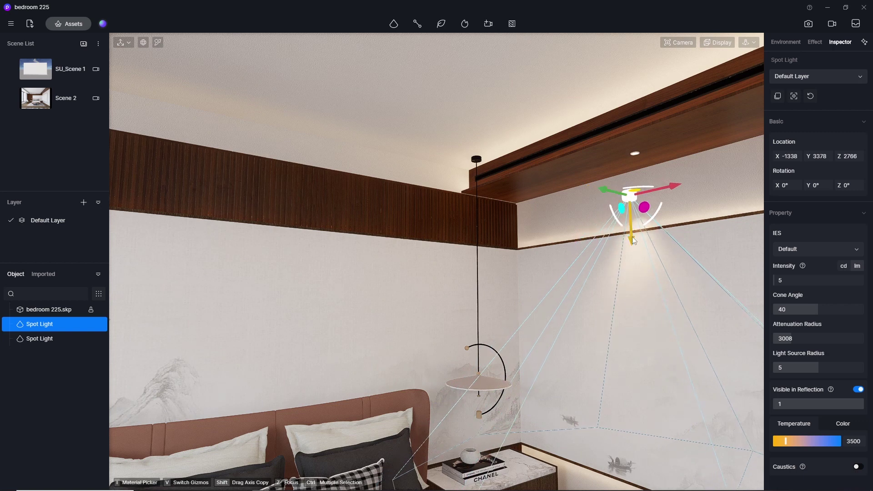
pyautogui.moveTo(633, 237); pyautogui.dragTo(632, 266)
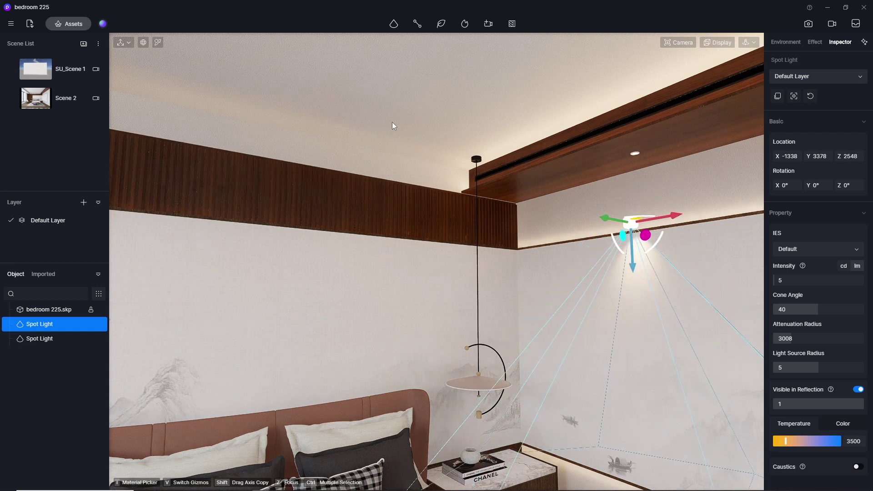
pyautogui.moveTo(457, 182); pyautogui.dragTo(258, 189, button='right')
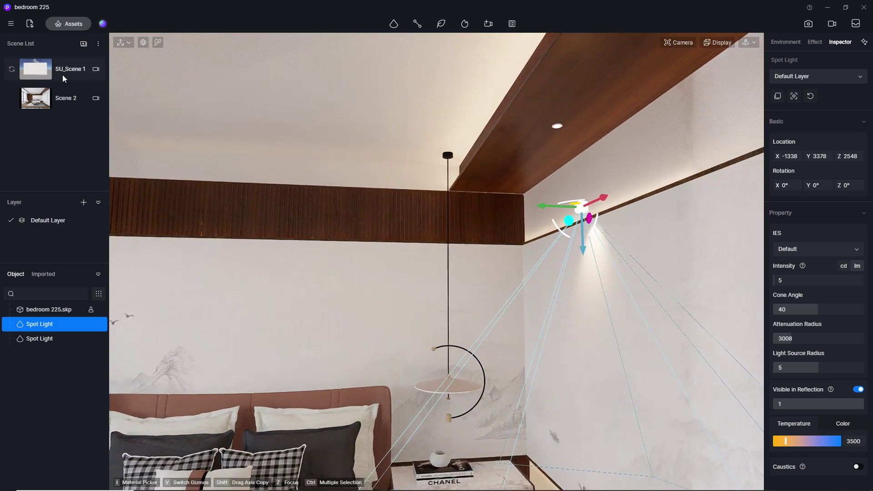
pyautogui.click(32, 100)
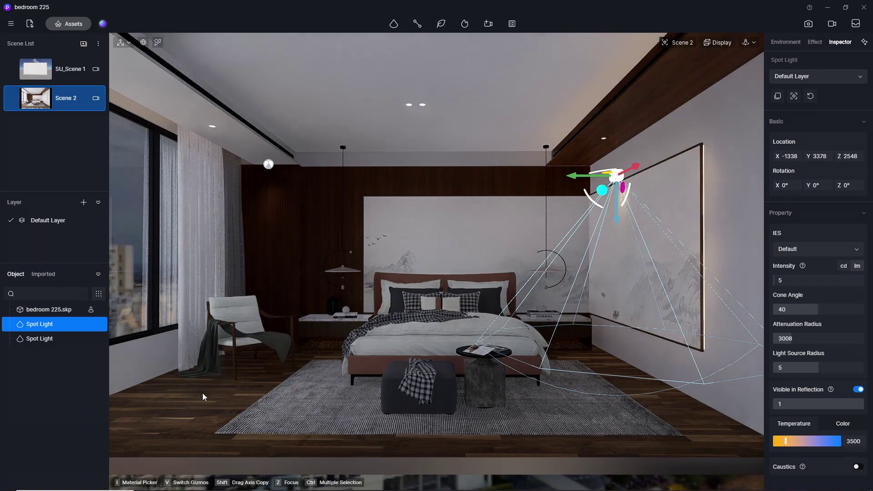
# Raise the right ceiling spotlight toward the ceiling and set its intensity to 10
pyautogui.click(203, 393)
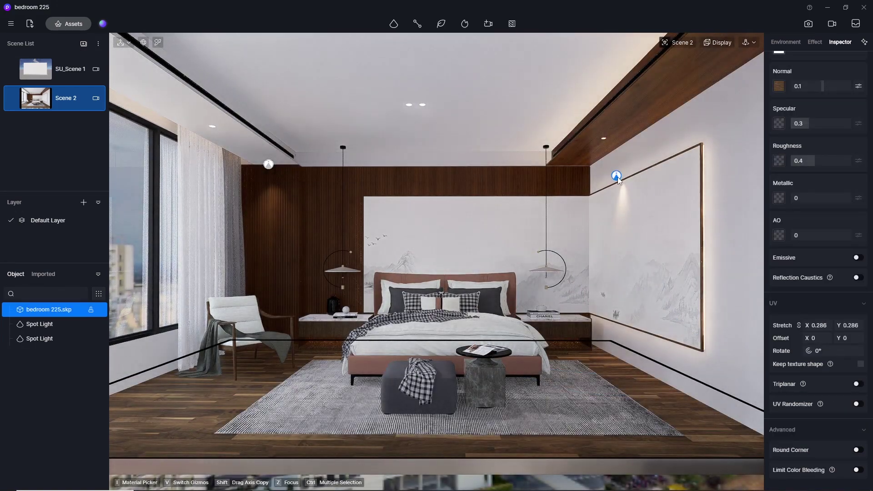
pyautogui.click(617, 176)
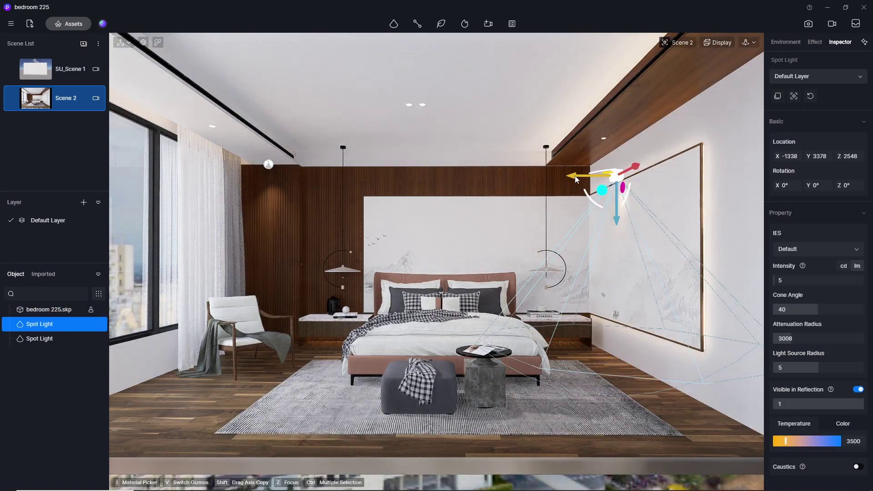
pyautogui.moveTo(549, 176); pyautogui.dragTo(555, 176)
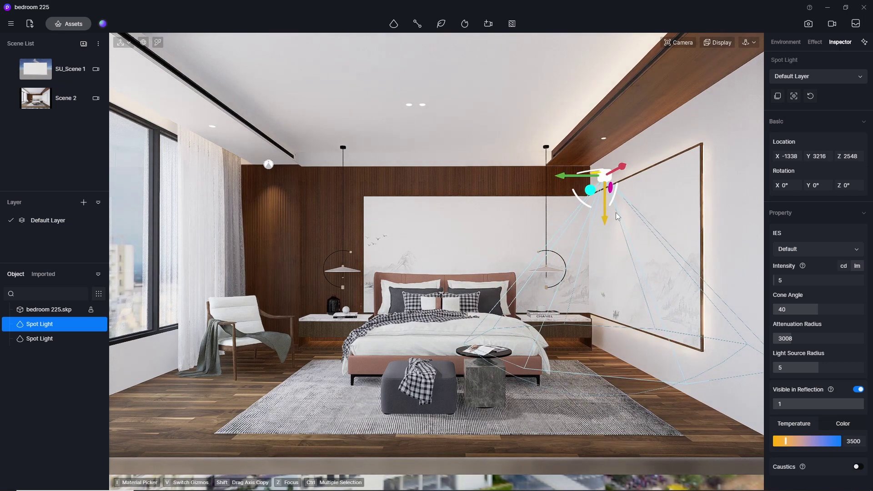
pyautogui.moveTo(606, 215); pyautogui.dragTo(607, 196)
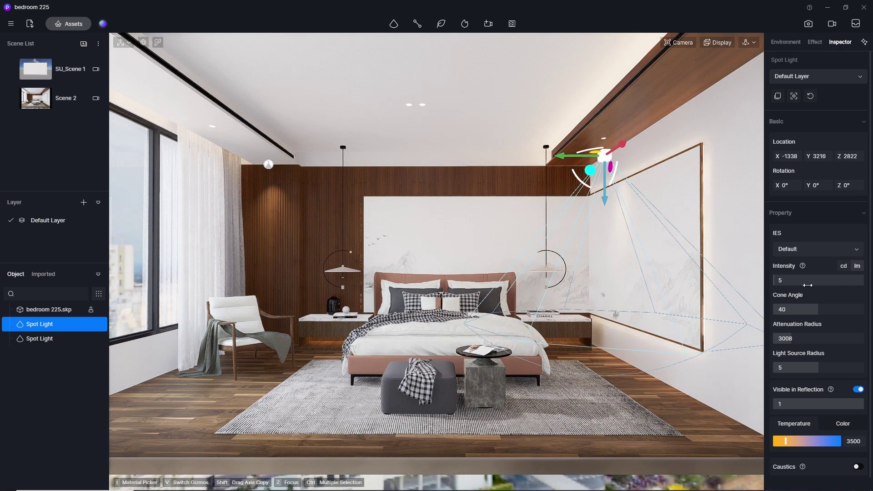
pyautogui.click(798, 284)
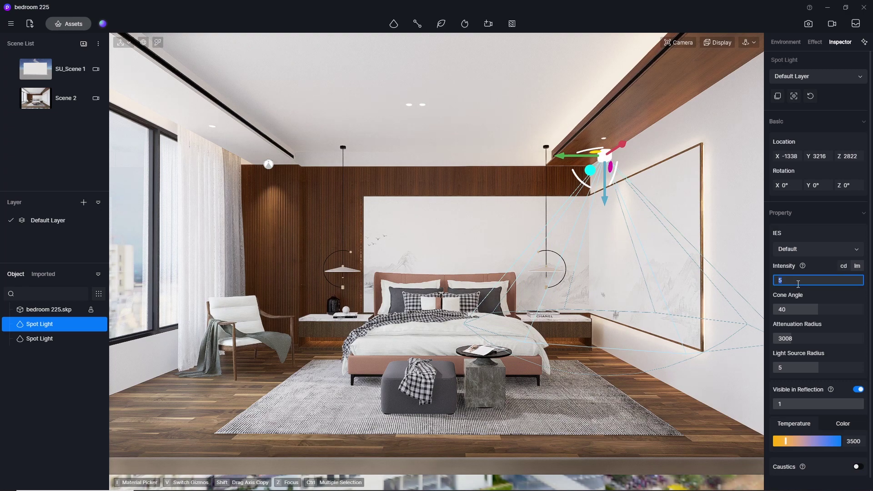
pyautogui.press('Return')
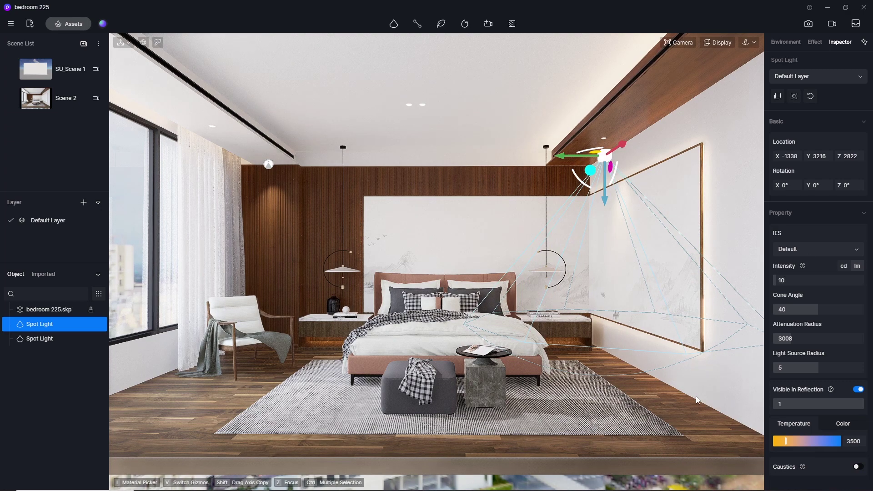
# Set the left spotlight's colour temperature to 3500 K
pyautogui.click(655, 410)
pyautogui.click(268, 164)
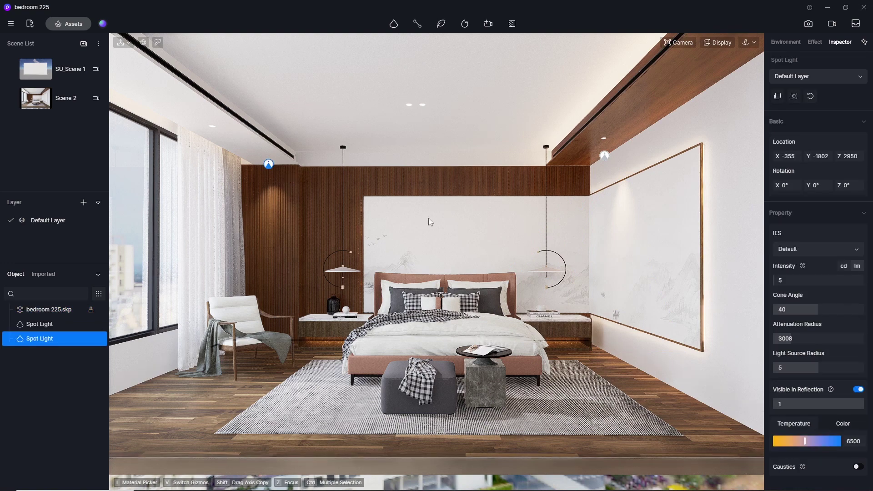
pyautogui.click(854, 441)
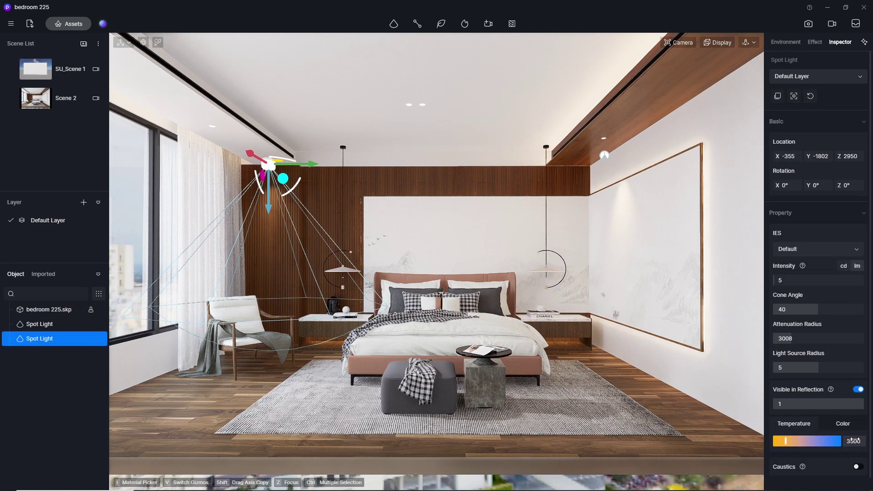
# Try the right spotlight at intensity 20 and judge the lighting
pyautogui.click(664, 425)
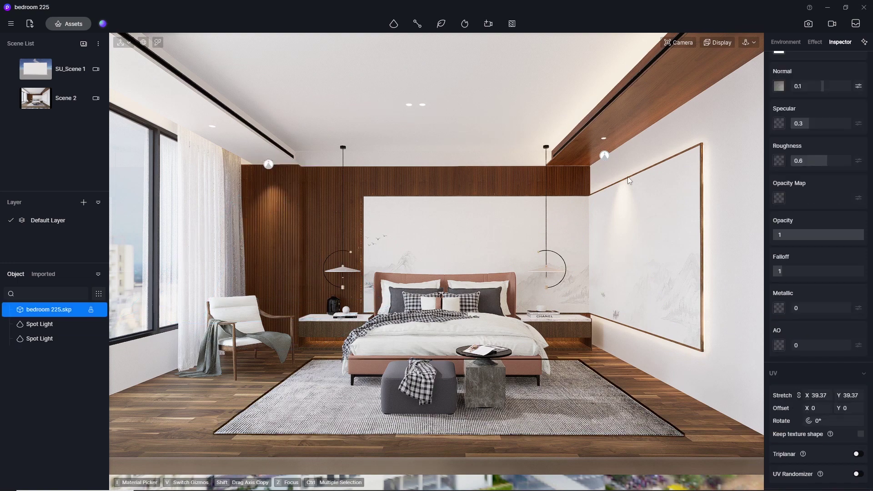
pyautogui.click(605, 155)
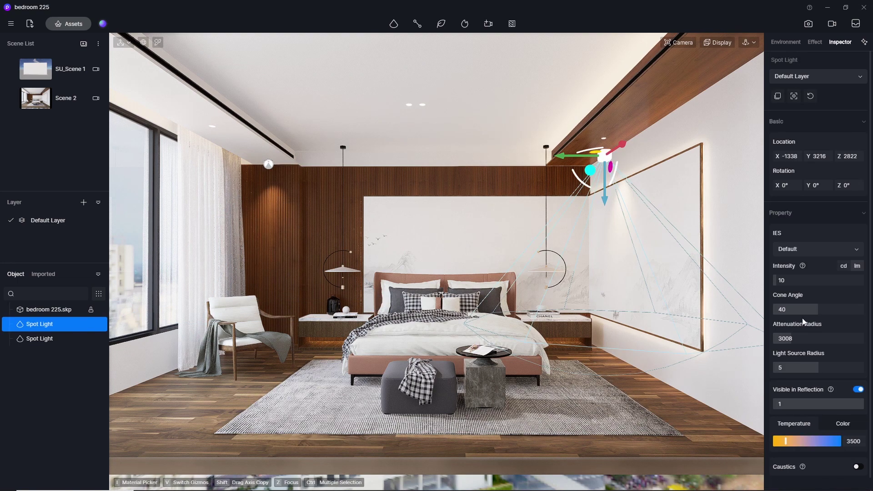
pyautogui.click(799, 280)
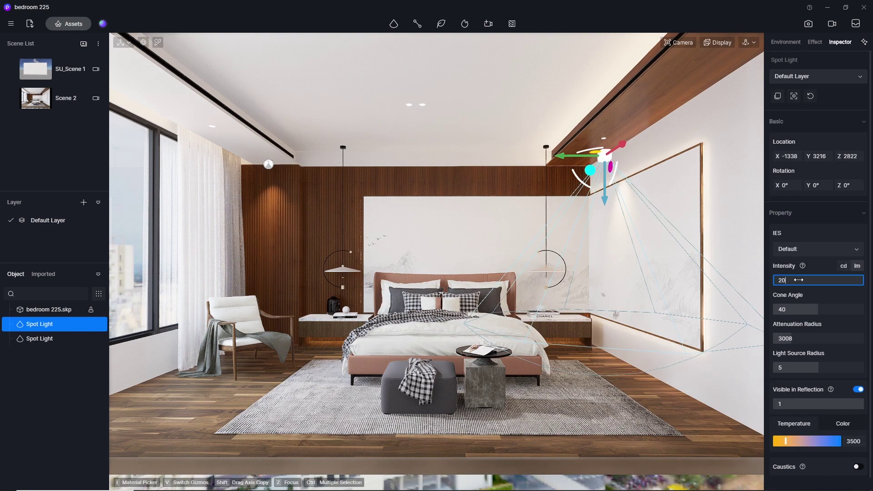
pyautogui.press('Return')
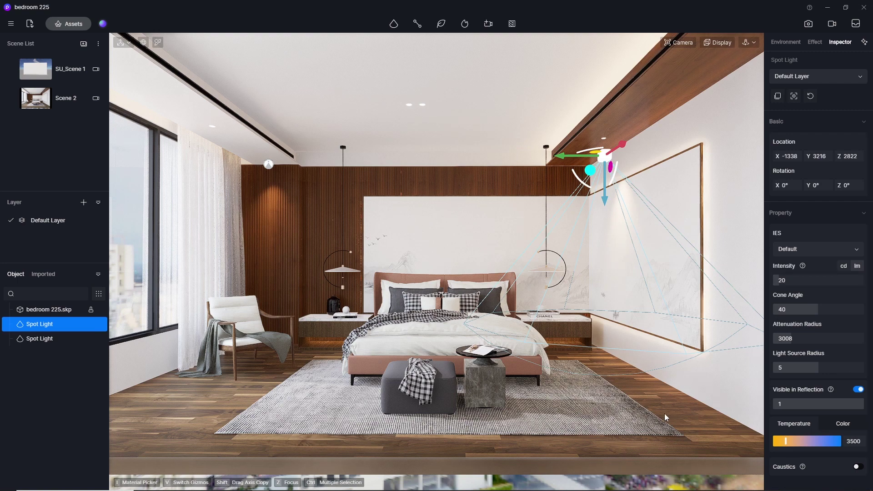
pyautogui.click(666, 426)
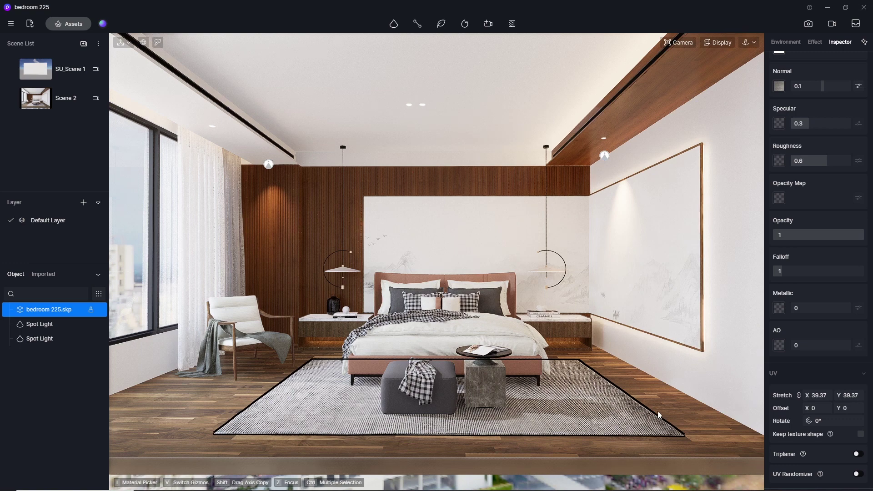
# Widen the right spotlight's cone angle to 60.6 and extend its attenuation radius to 4882
pyautogui.click(604, 156)
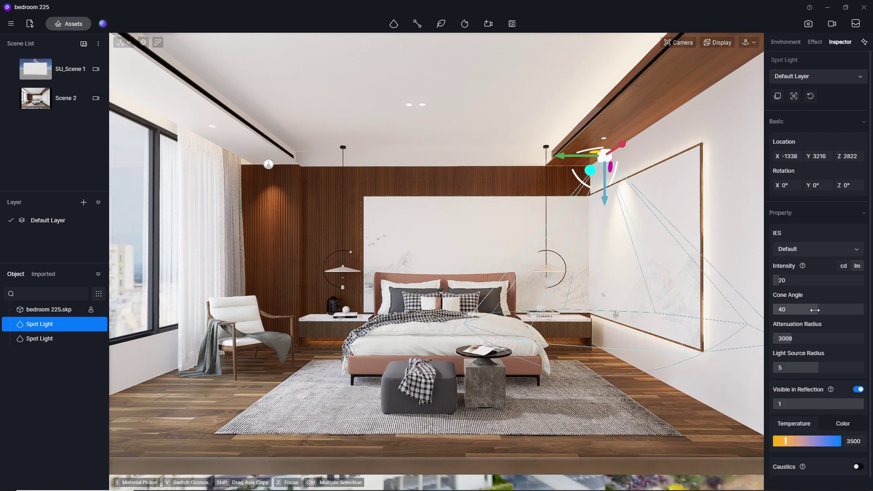
pyautogui.moveTo(815, 310); pyautogui.dragTo(841, 299)
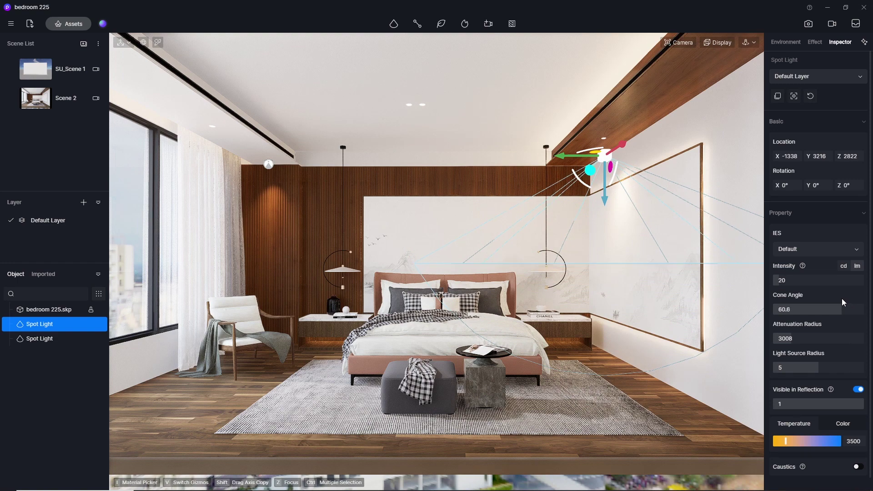
pyautogui.moveTo(791, 339); pyautogui.dragTo(803, 338)
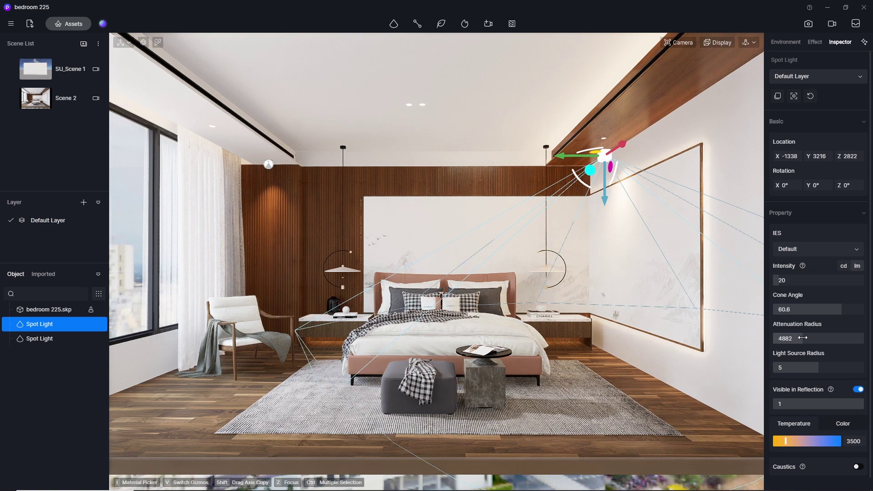
pyautogui.click(433, 187)
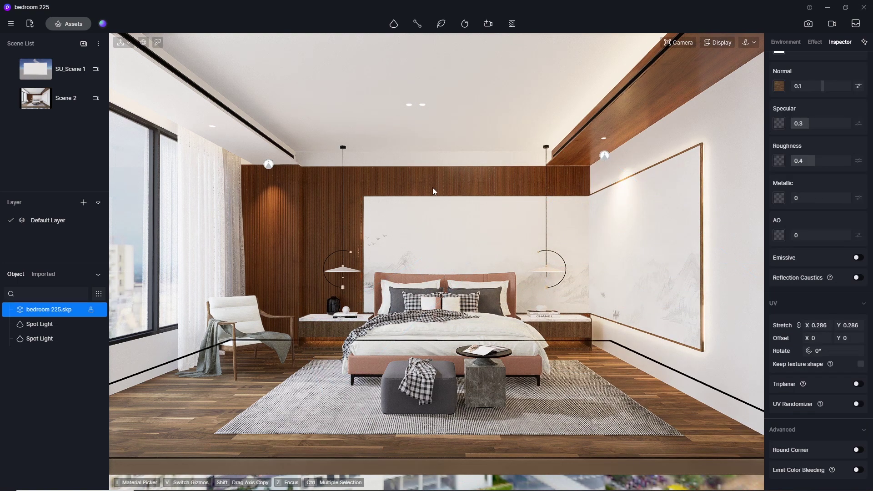
pyautogui.moveTo(441, 211); pyautogui.dragTo(465, 208, button='middle')
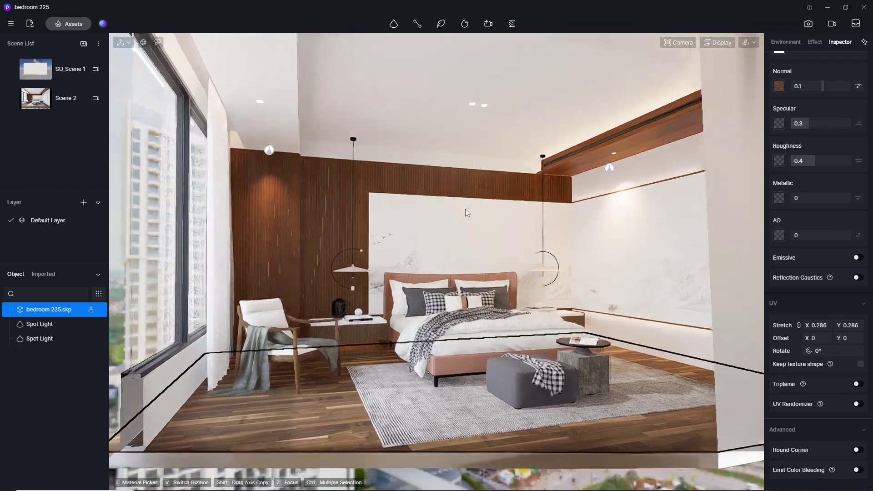
pyautogui.moveTo(466, 208); pyautogui.dragTo(440, 207, button='right')
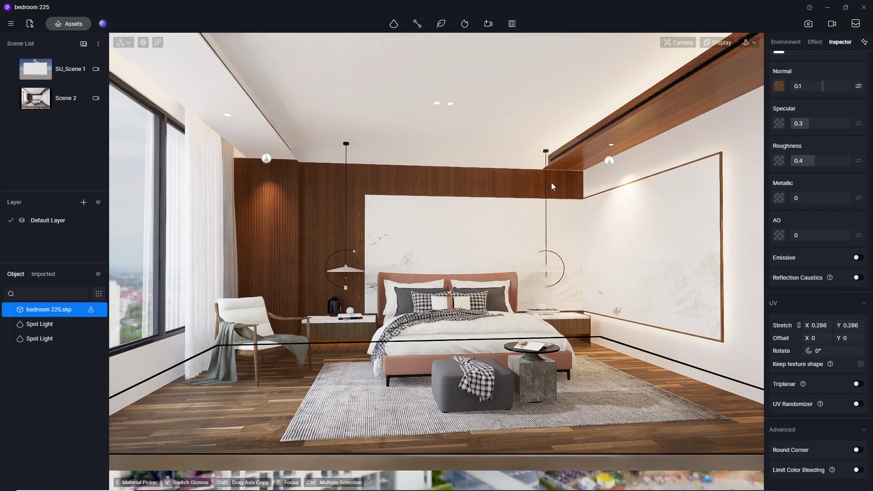
# Set the right spotlight's intensity back to 10 and return to Scene 2
pyautogui.click(609, 162)
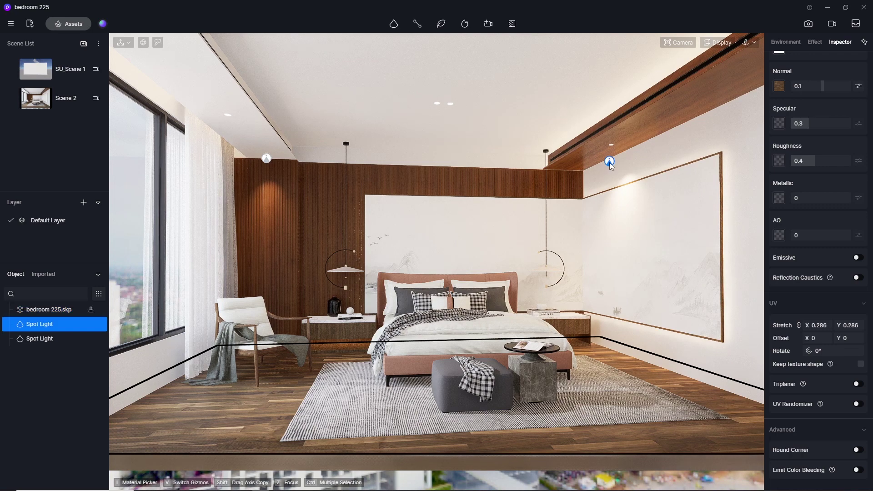
pyautogui.click(810, 281)
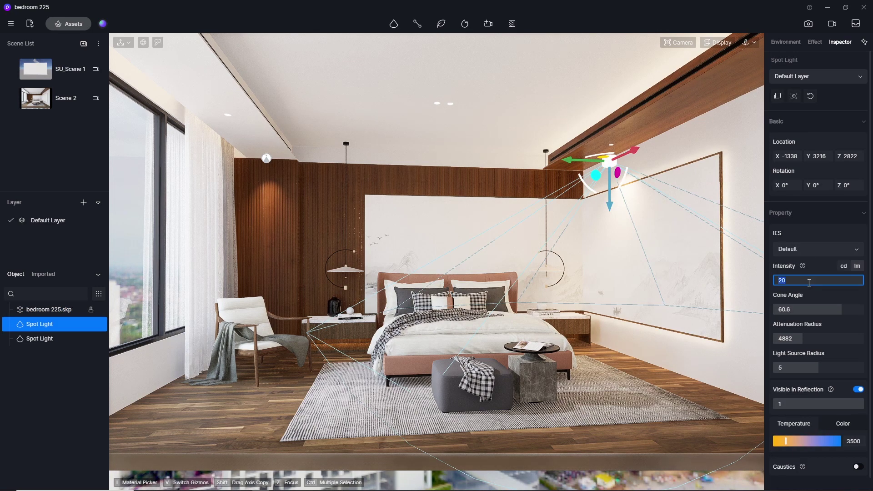
pyautogui.press('Return')
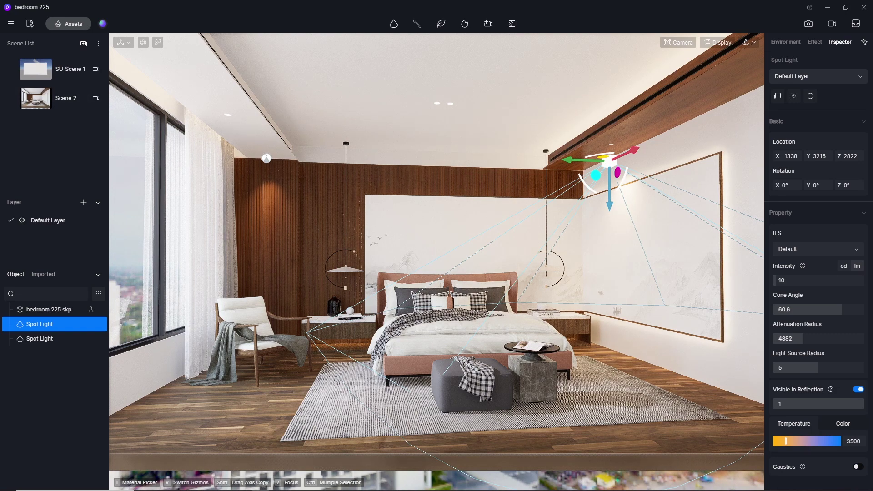
pyautogui.click(38, 103)
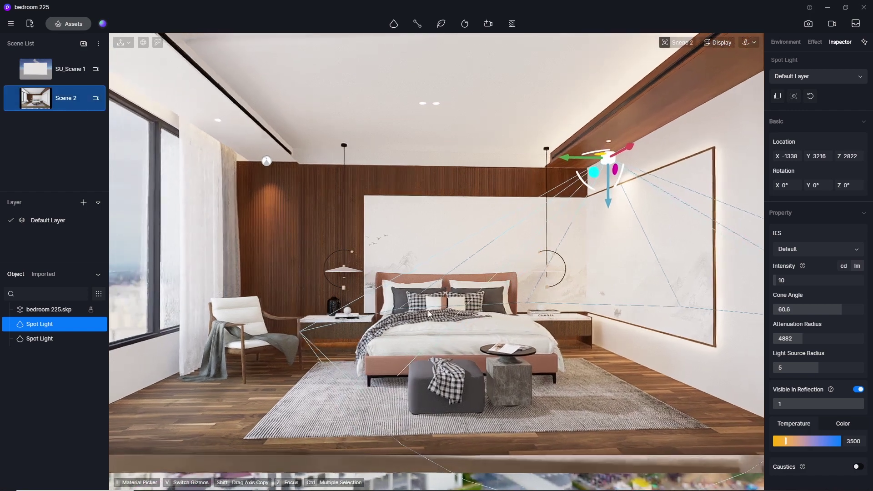
# Place a point light inside the left pendant lampshade above the nightstand
pyautogui.click(261, 387)
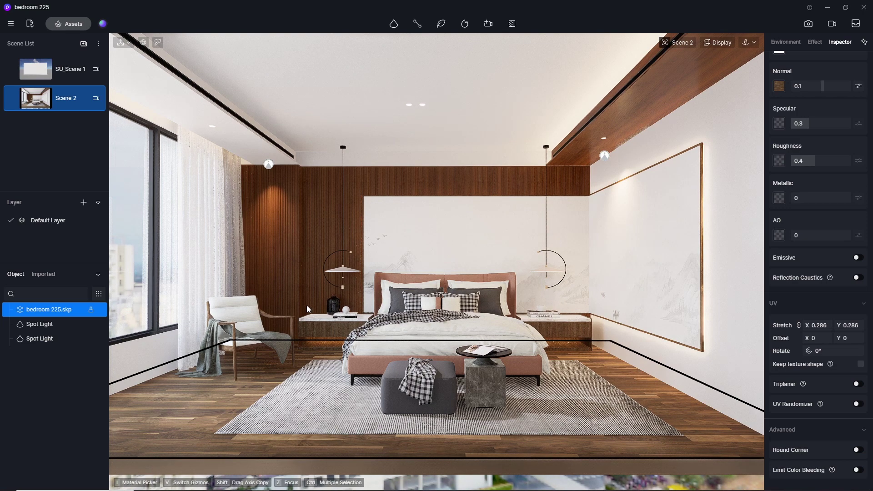
pyautogui.scroll(3, 344, 277)
pyautogui.scroll(5, 345, 272)
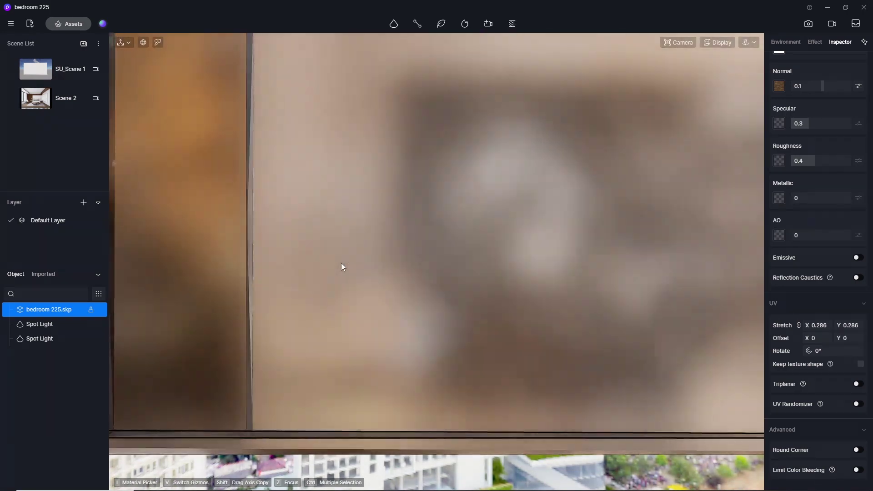
pyautogui.scroll(-4, 342, 264)
pyautogui.click(678, 42)
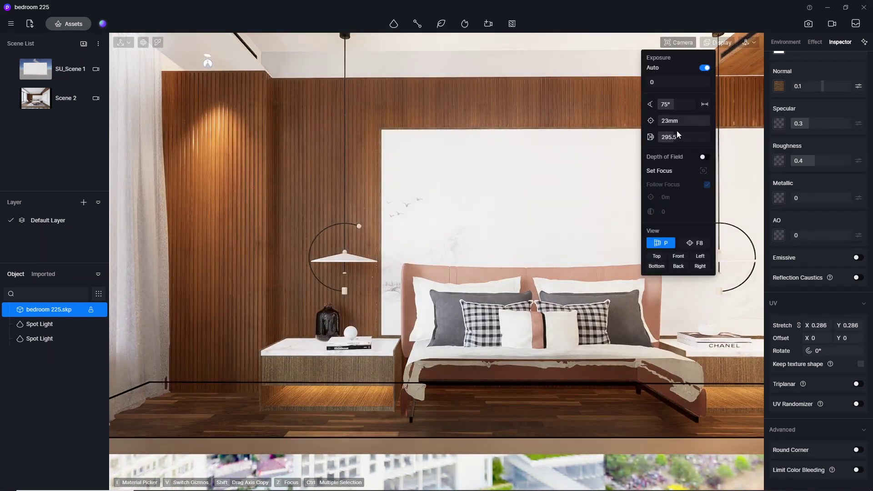
pyautogui.scroll(5, 345, 277)
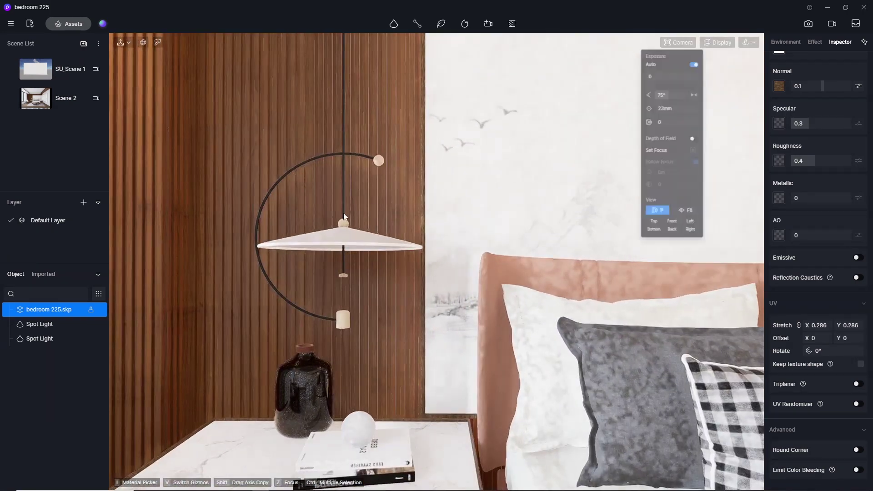
pyautogui.moveTo(387, 30)
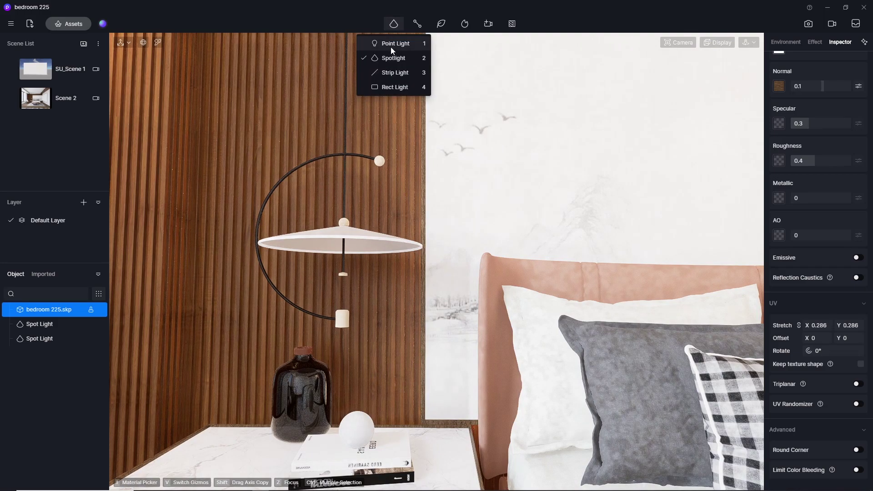
pyautogui.click(392, 44)
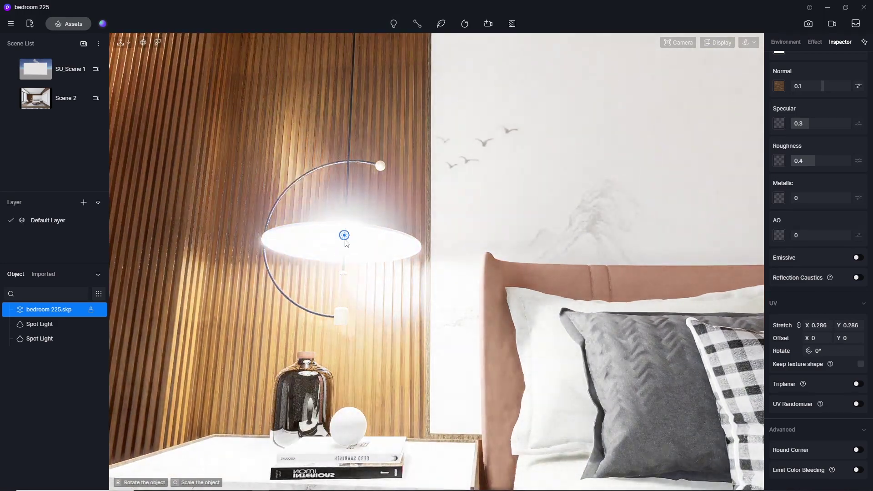
pyautogui.click(345, 240)
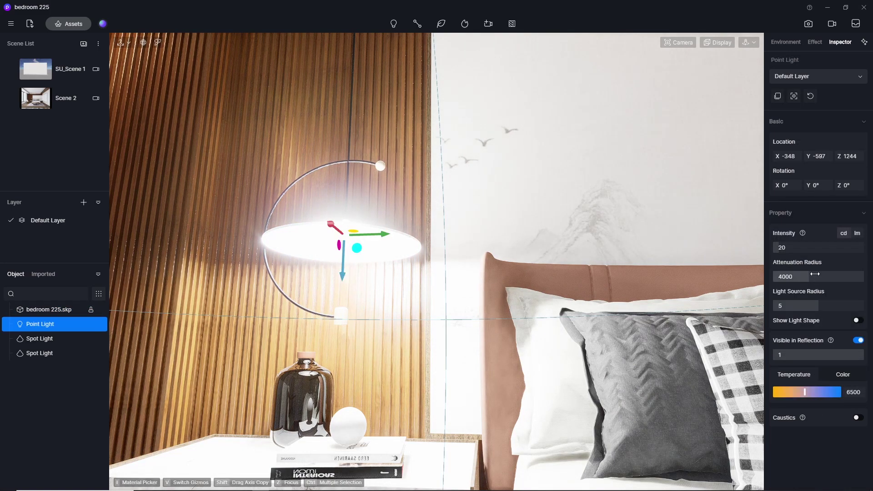
# Shrink the point light's attenuation radius to 675, enable caustics and set intensity to 1
pyautogui.moveTo(809, 276); pyautogui.dragTo(777, 278)
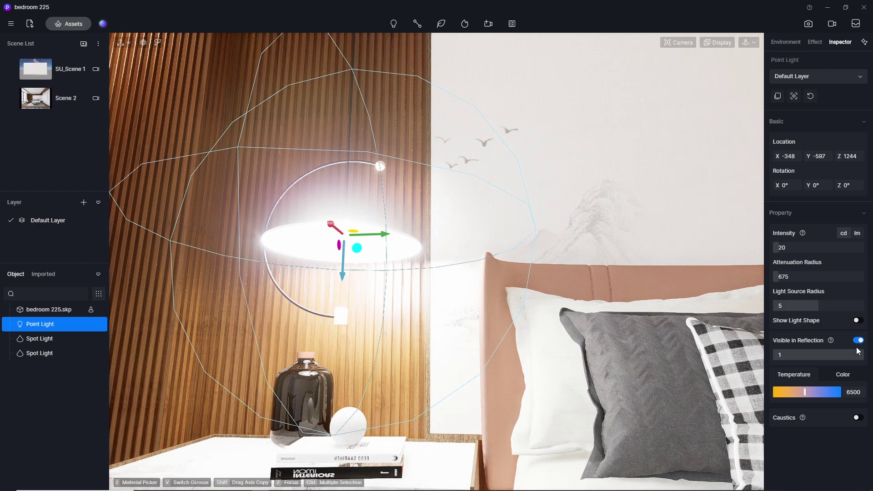
pyautogui.click(858, 418)
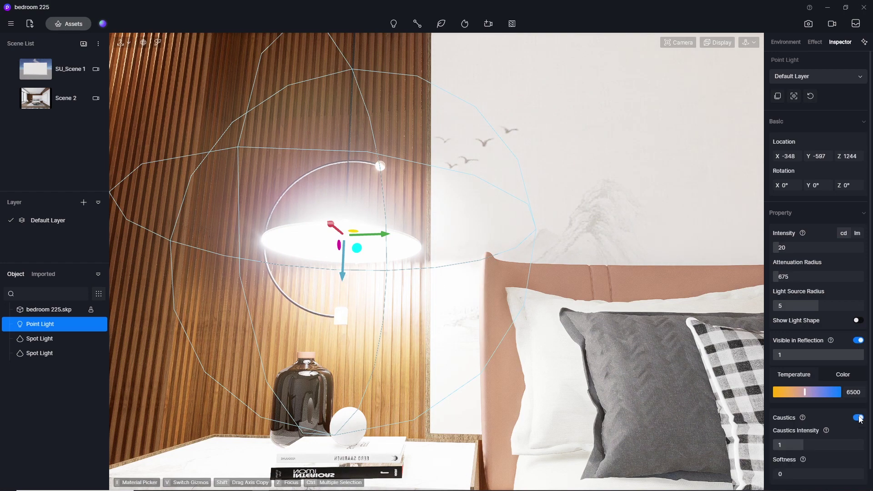
pyautogui.click(805, 246)
pyautogui.press('Return')
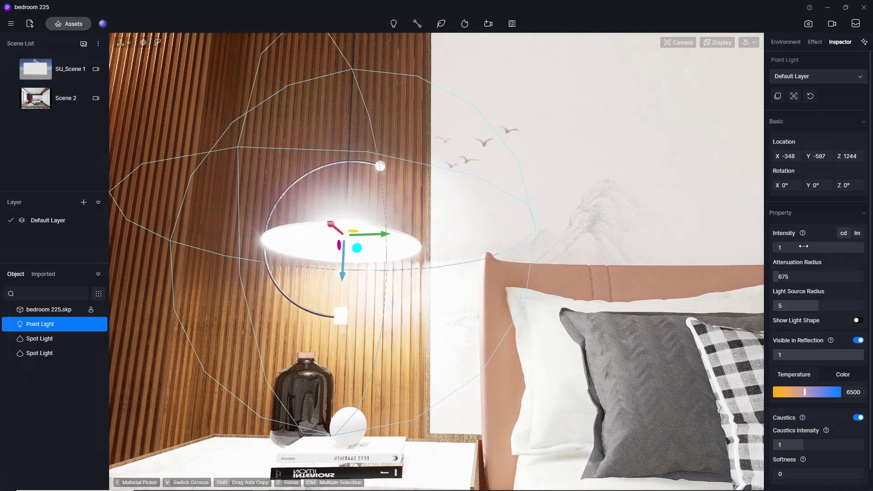
# Lower the point light to Z 1205 inside the shade and warm it to 3500 K
pyautogui.scroll(2, 437, 248)
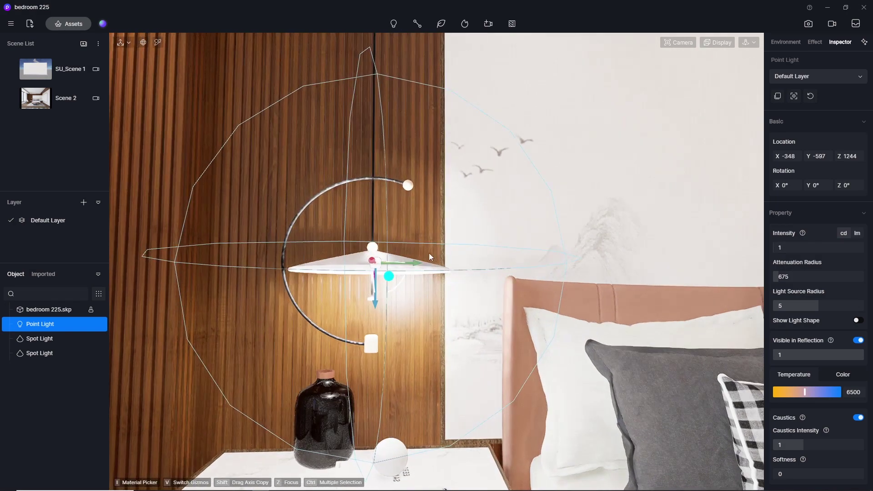
pyautogui.moveTo(375, 305)
pyautogui.mouseDown()
pyautogui.moveTo(374, 323)
pyautogui.moveTo(378, 316)
pyautogui.mouseUp()
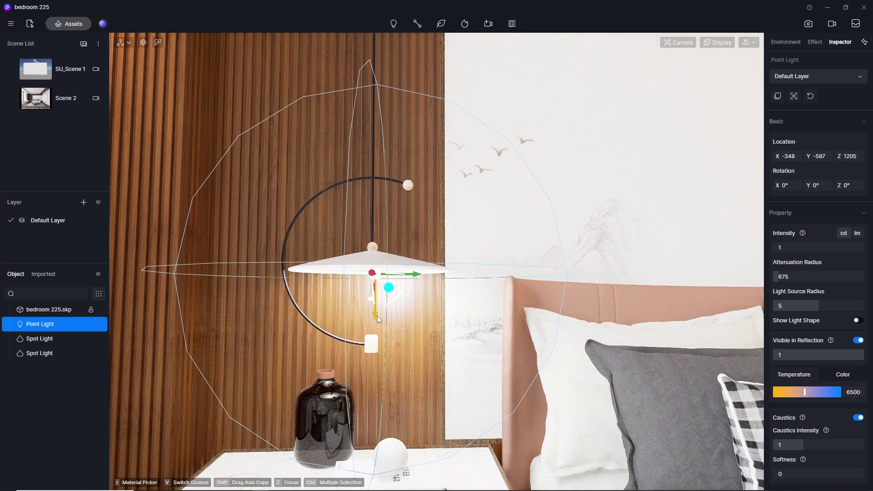
pyautogui.moveTo(417, 274); pyautogui.dragTo(409, 275)
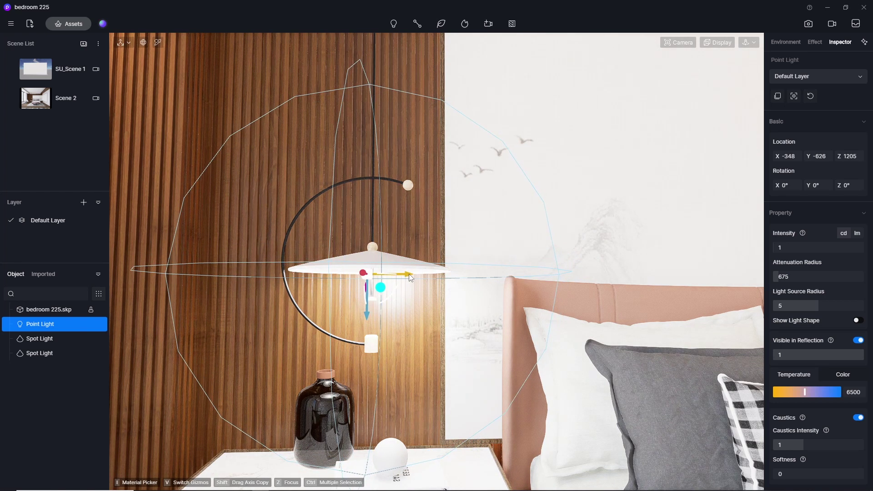
pyautogui.click(855, 393)
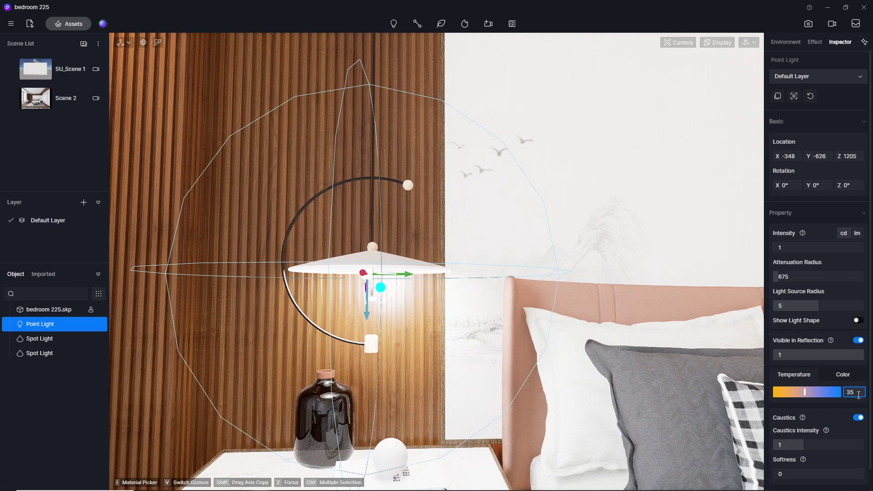
pyautogui.press('Return')
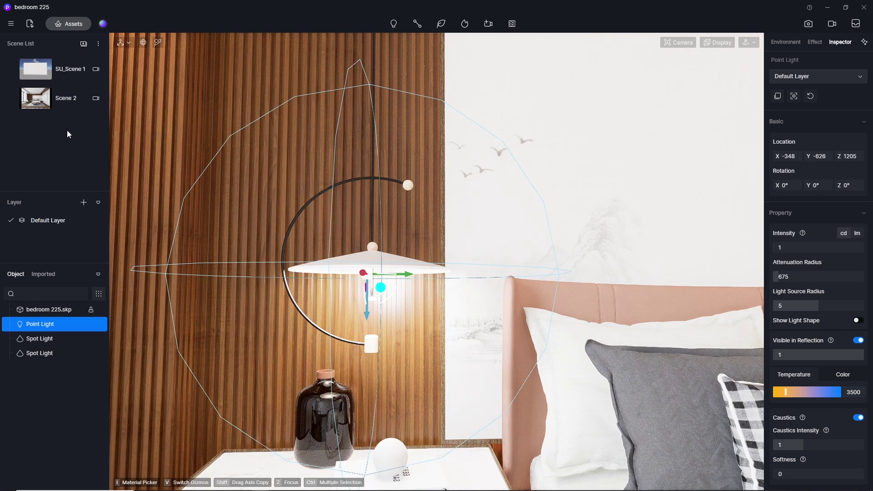
pyautogui.click(38, 104)
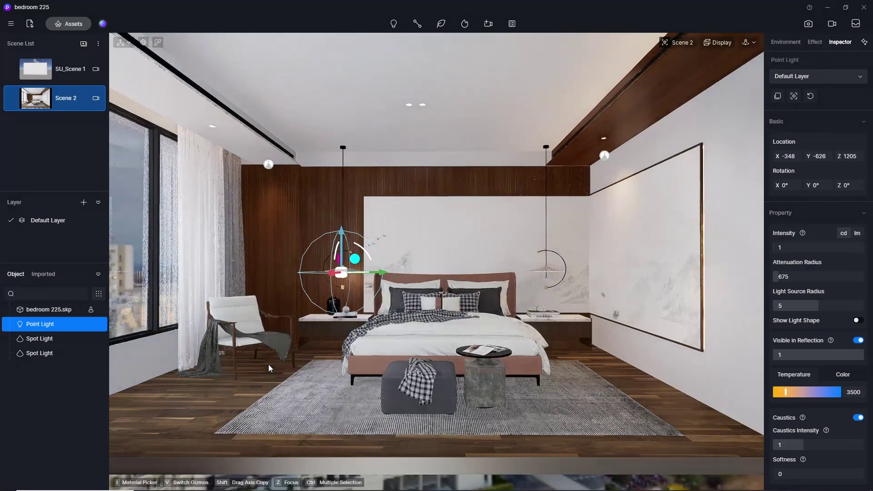
# Shift the lampshade point light slightly along X and set its light source radius to 4.4
pyautogui.click(268, 365)
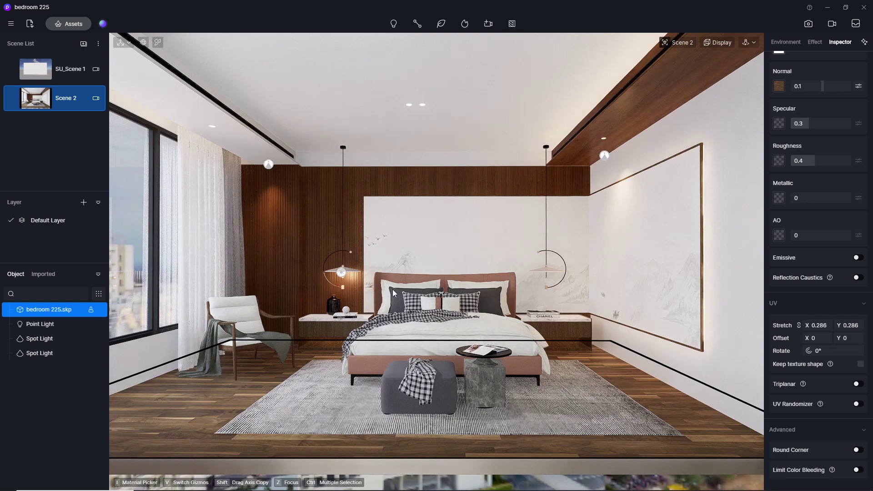
pyautogui.scroll(5, 348, 287)
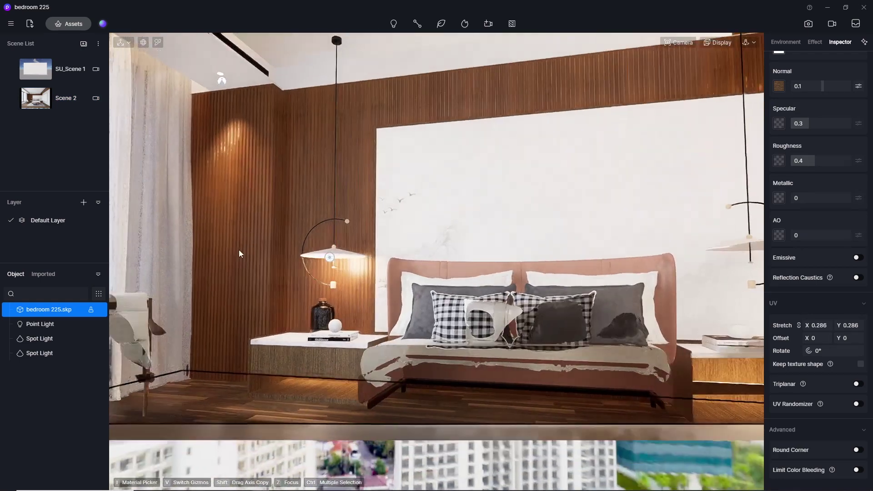
pyautogui.click(330, 258)
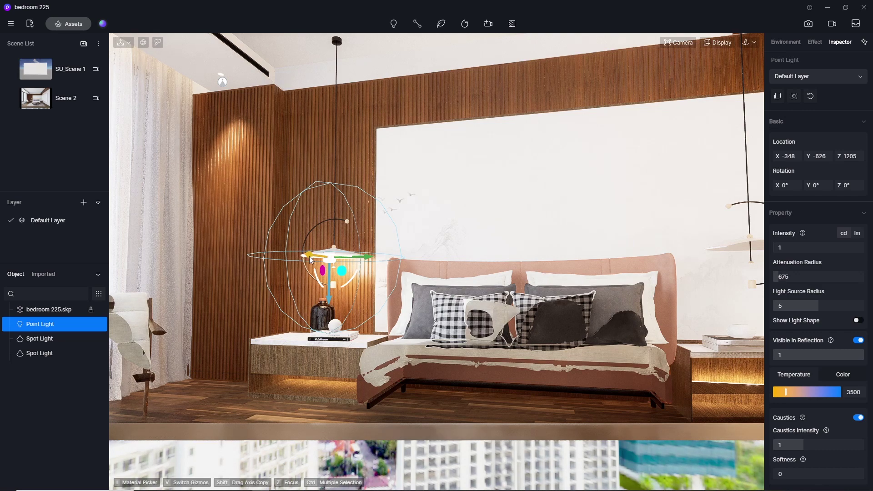
pyautogui.moveTo(310, 257); pyautogui.dragTo(313, 258)
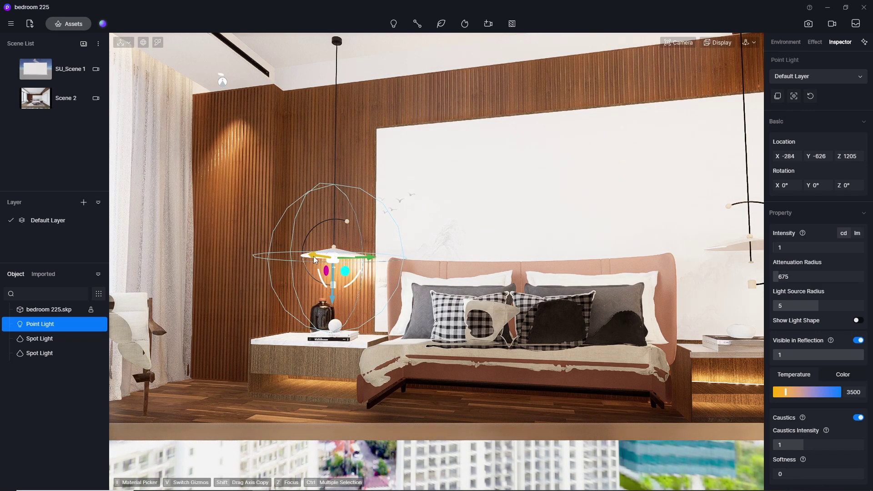
pyautogui.moveTo(366, 224); pyautogui.dragTo(187, 239, button='middle')
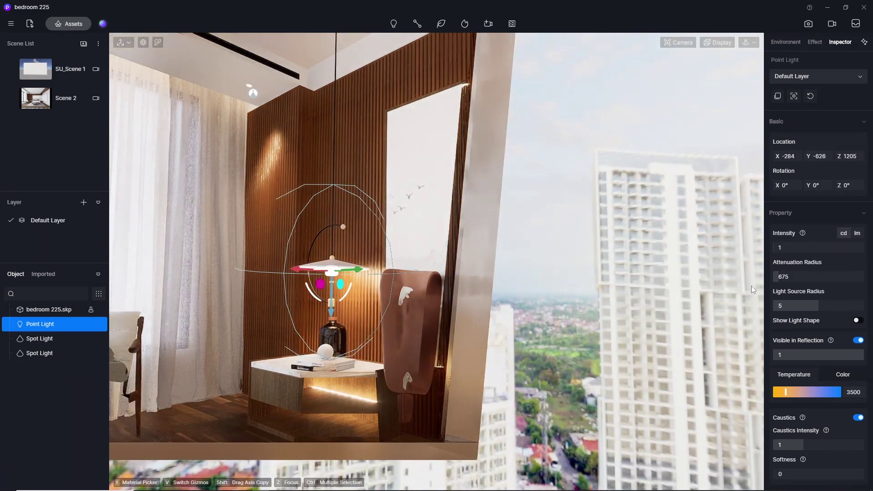
pyautogui.moveTo(818, 305); pyautogui.dragTo(801, 304)
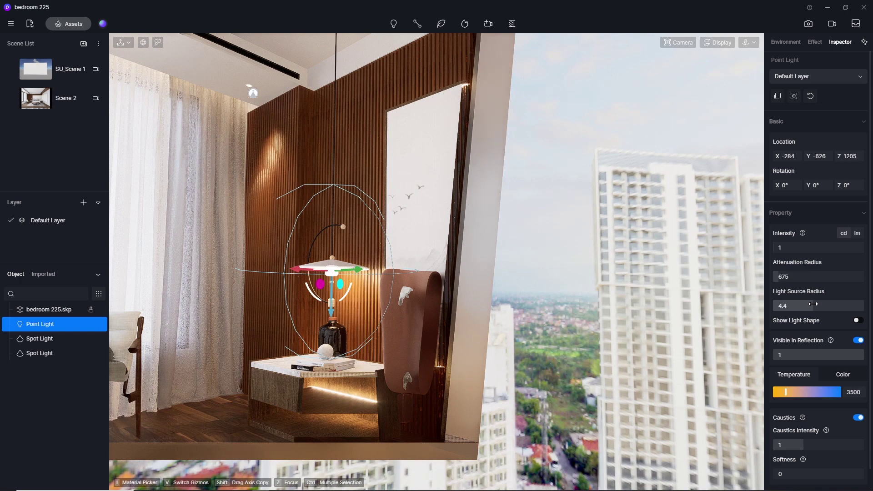
# Tighten the point light's attenuation radius, trying 200 and 250 before settling on 300
pyautogui.moveTo(789, 277)
pyautogui.mouseDown()
pyautogui.moveTo(800, 277)
pyautogui.moveTo(774, 278)
pyautogui.mouseUp()
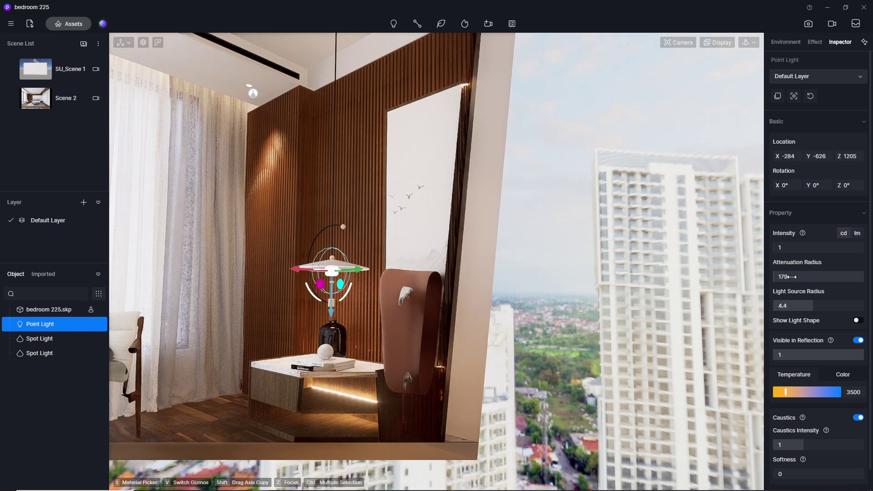
pyautogui.click(792, 278)
pyautogui.write('200')
pyautogui.press('Return')
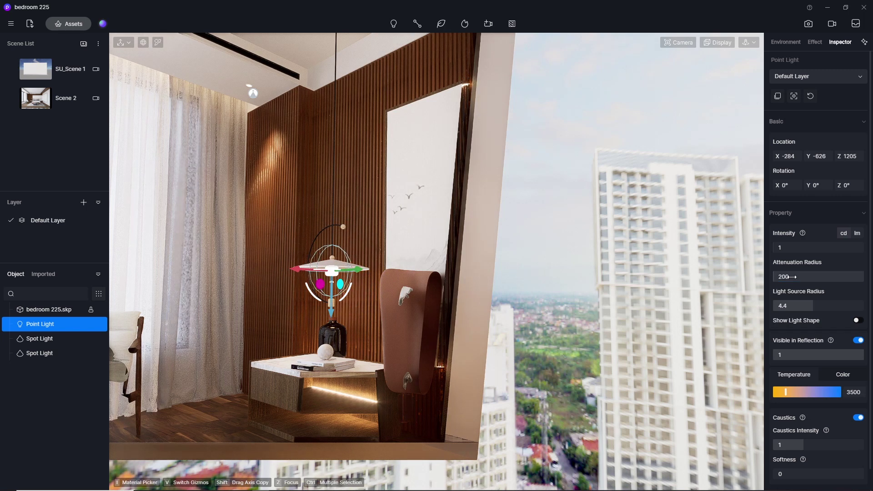
pyautogui.click(793, 277)
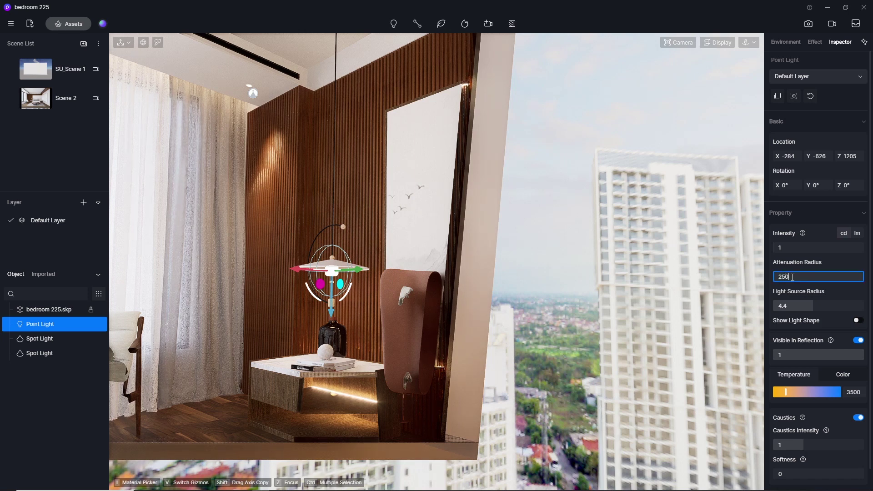
pyautogui.press('Return')
pyautogui.click(792, 277)
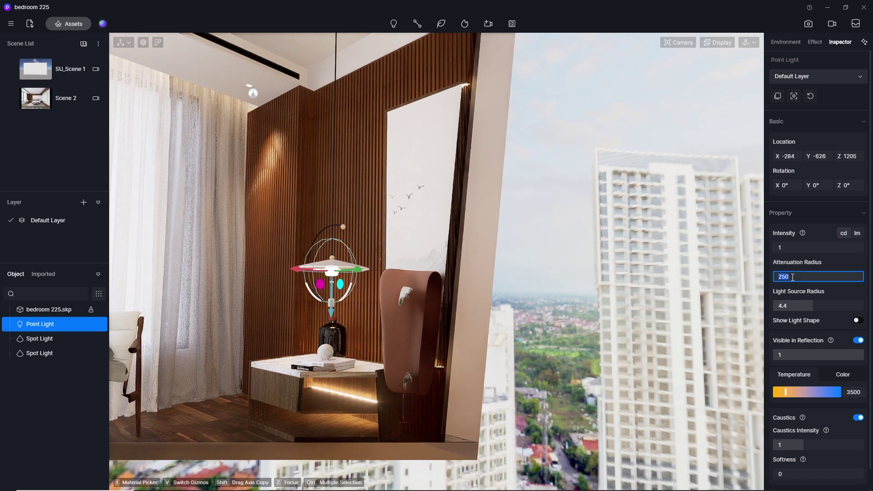
pyautogui.press('Return')
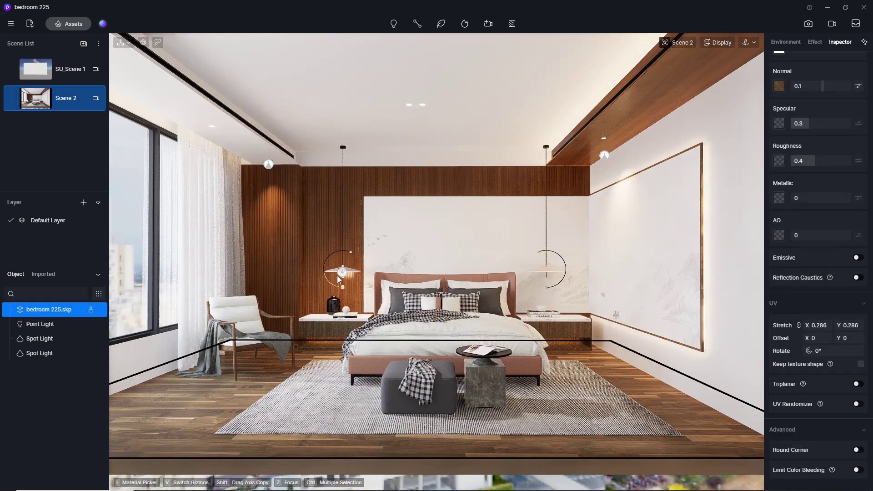
# Copy the left pendant's point light into the right pendant lampshade and check it from Scene 2
pyautogui.click(339, 274)
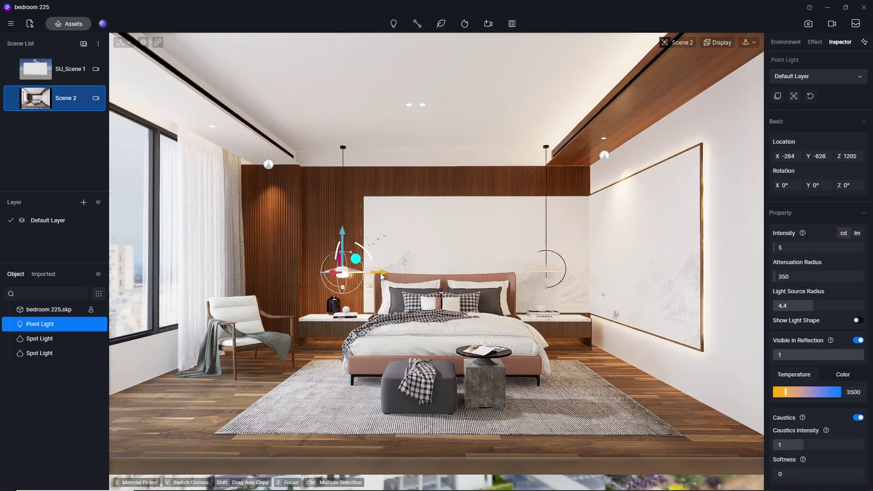
pyautogui.moveTo(387, 272); pyautogui.dragTo(585, 272)
pyautogui.click(624, 376)
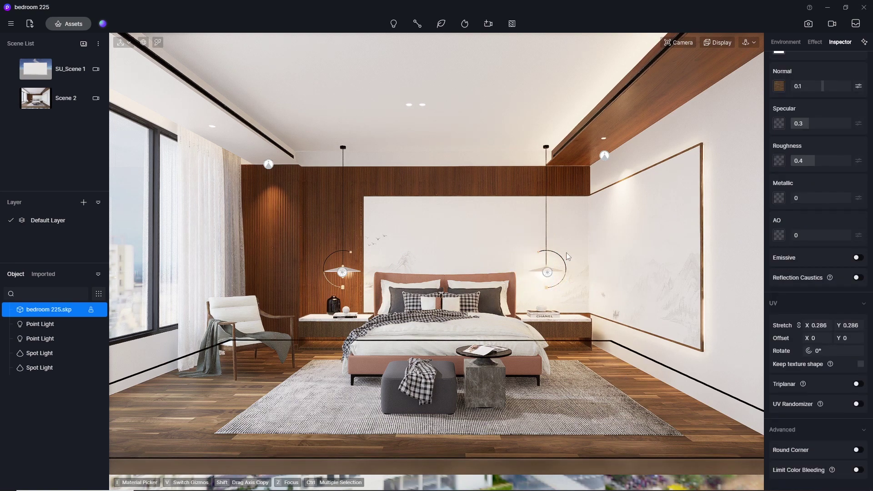
pyautogui.scroll(3, 566, 253)
pyautogui.click(540, 284)
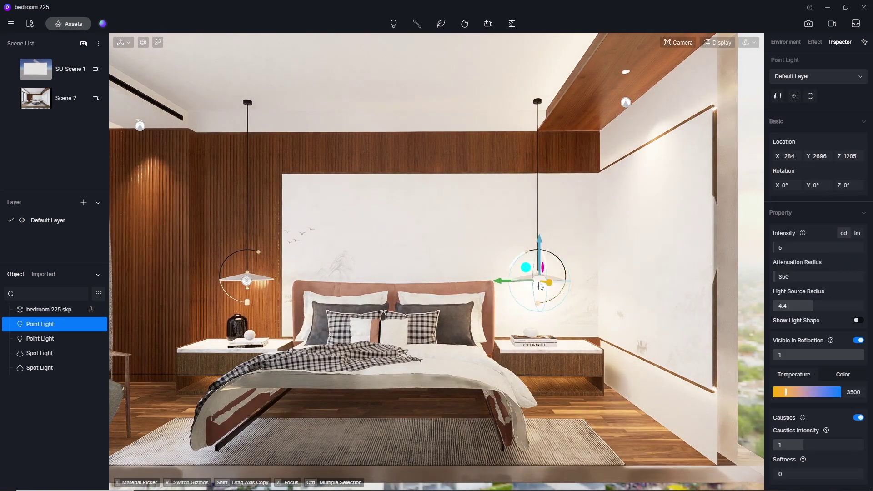
pyautogui.moveTo(548, 314); pyautogui.dragTo(530, 337, button='middle')
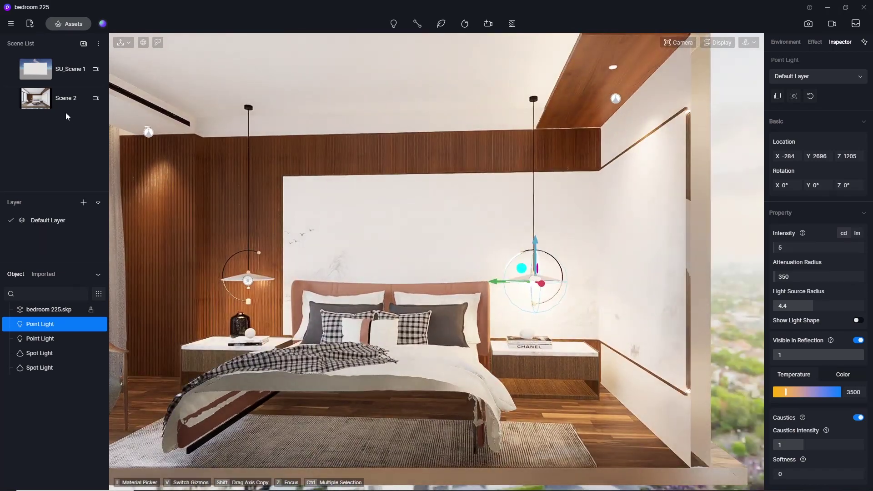
pyautogui.click(40, 101)
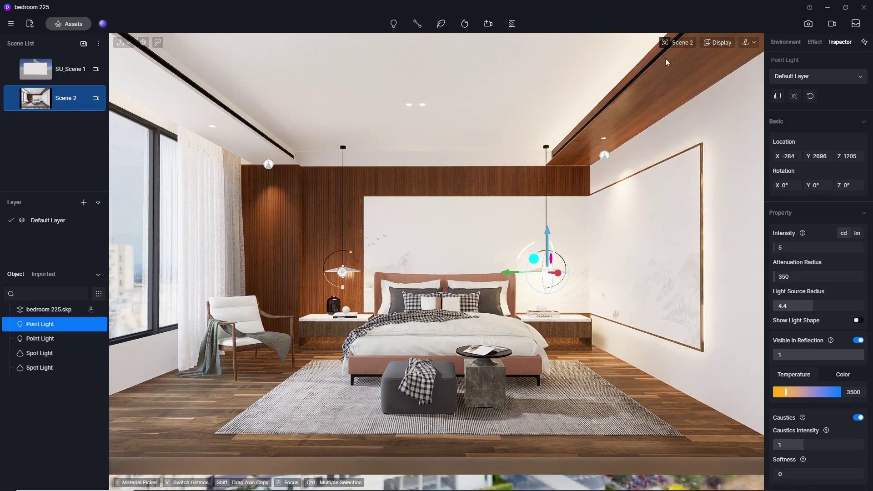
# Lower the post-processing Contrast through 0.1 and 0.05 down to 0
pyautogui.click(815, 42)
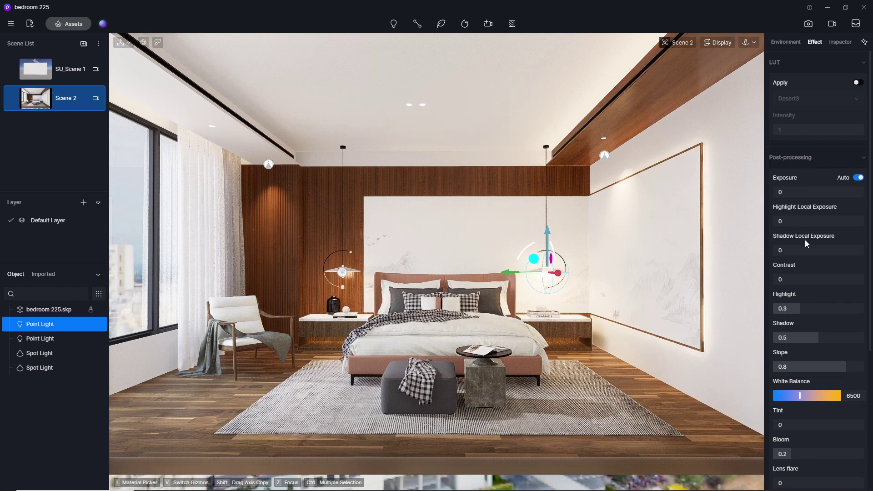
pyautogui.click(798, 282)
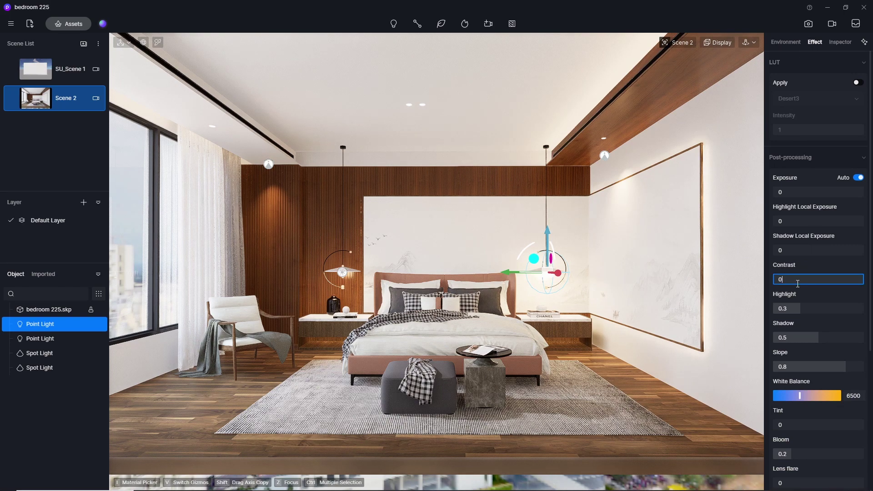
pyautogui.write('0.1')
pyautogui.press('Return')
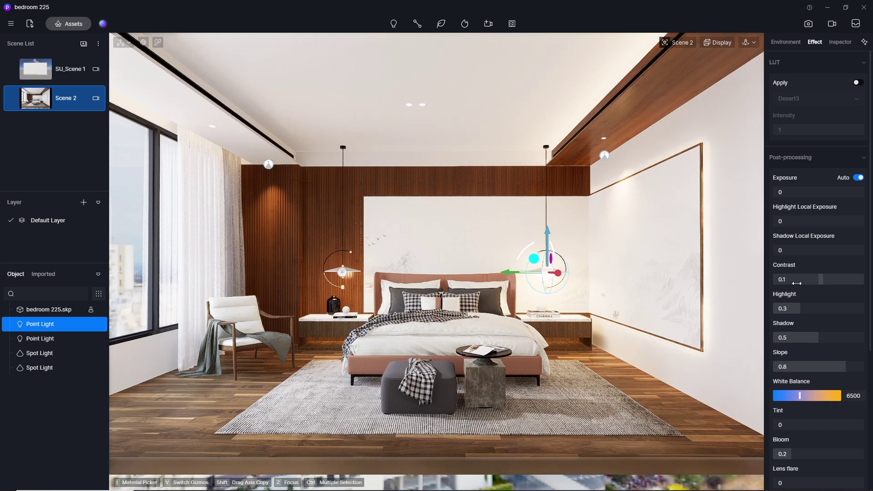
pyautogui.click(790, 276)
pyautogui.write('0.05')
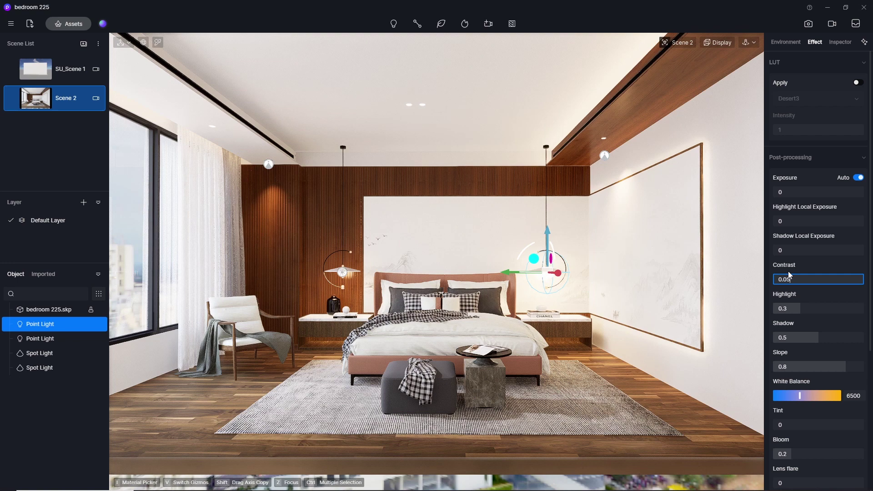
pyautogui.press('Return')
pyautogui.click(798, 278)
pyautogui.write('0')
pyautogui.press('Return')
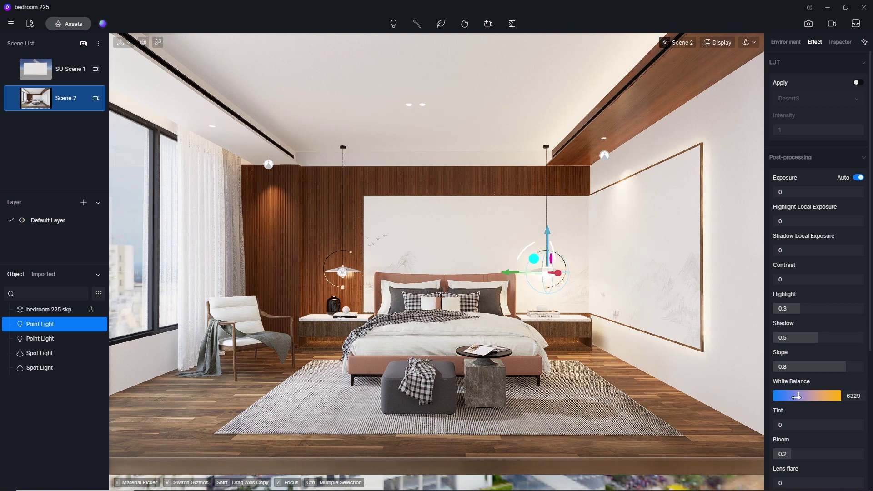
# Set White Balance to 6500 after briefly trying 6000
pyautogui.moveTo(797, 396); pyautogui.dragTo(792, 396)
pyautogui.moveTo(794, 396); pyautogui.dragTo(806, 396)
pyautogui.click(856, 398)
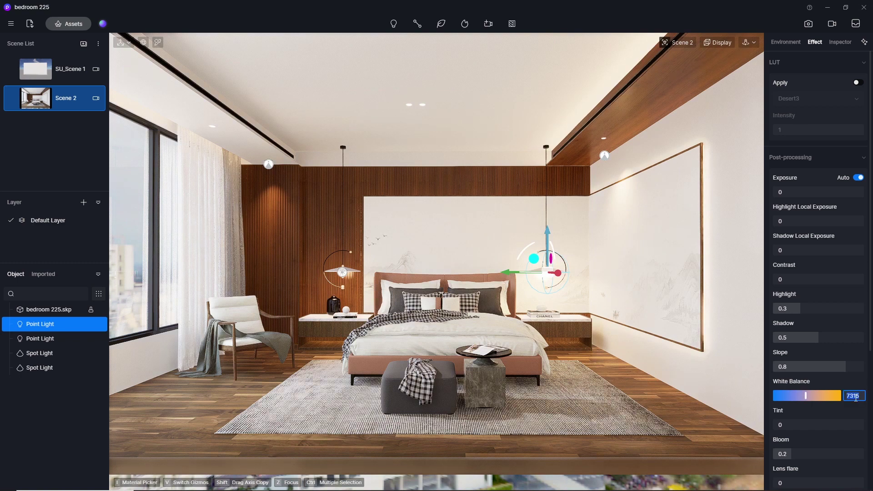
pyautogui.write('6500')
pyautogui.press('Return')
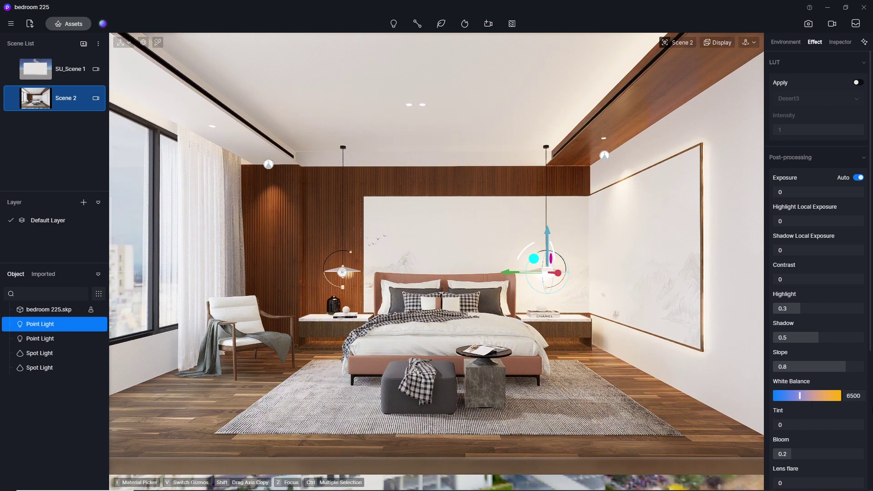
pyautogui.click(862, 396)
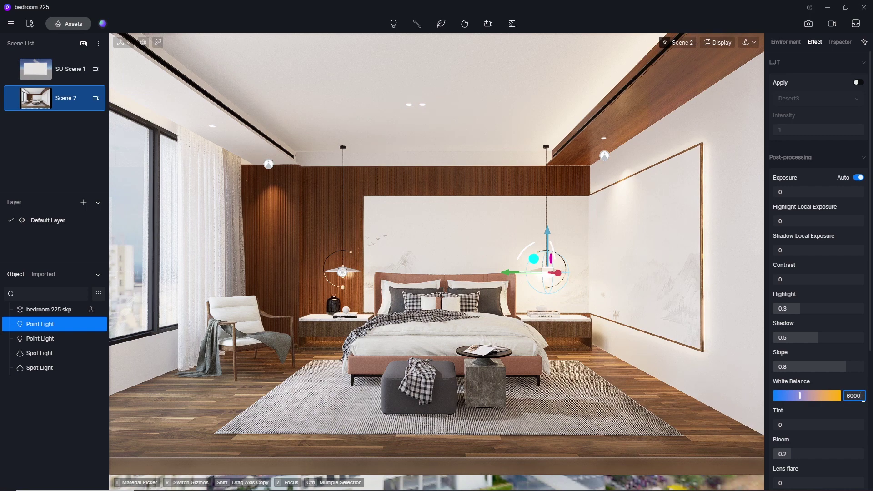
pyautogui.press('Return')
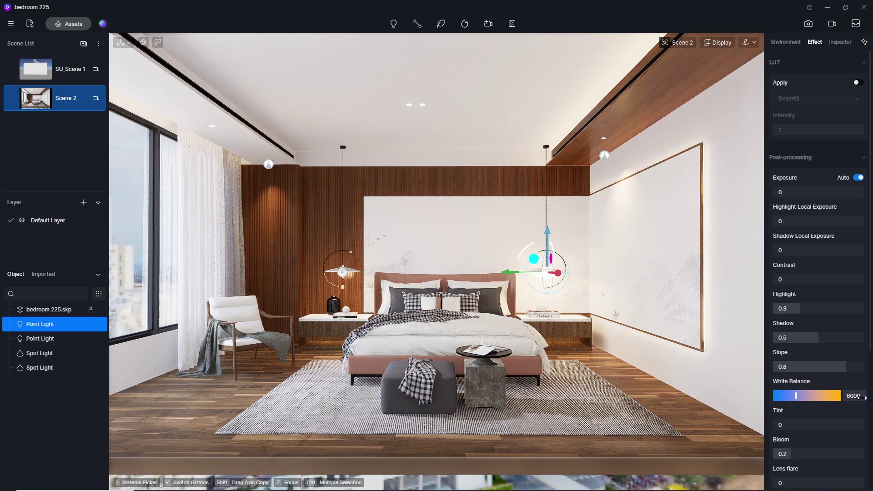
pyautogui.click(863, 398)
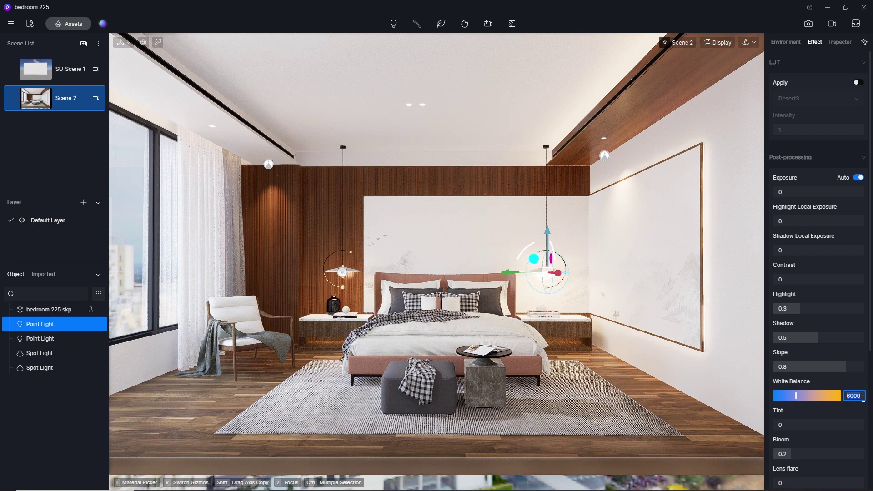
pyautogui.write('65')
pyautogui.press('Return')
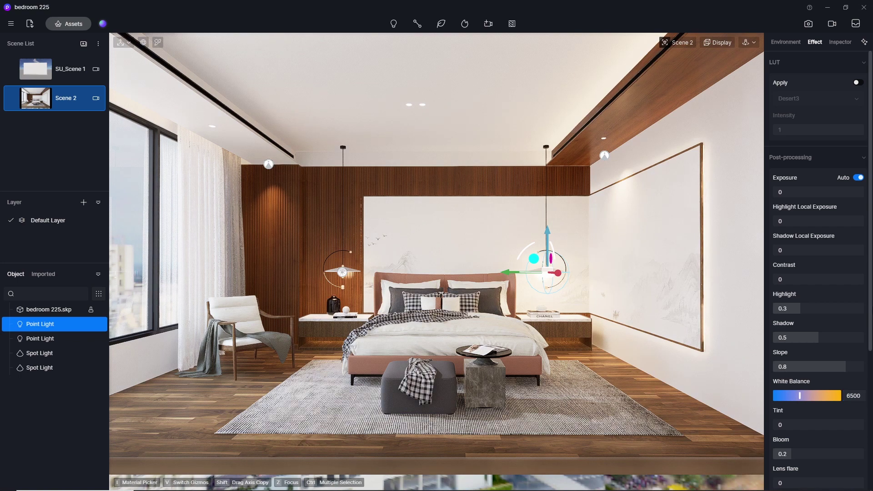
# Set Vignette to 0.5 and Lens flare to 0.5
pyautogui.scroll(-5, 871, 288)
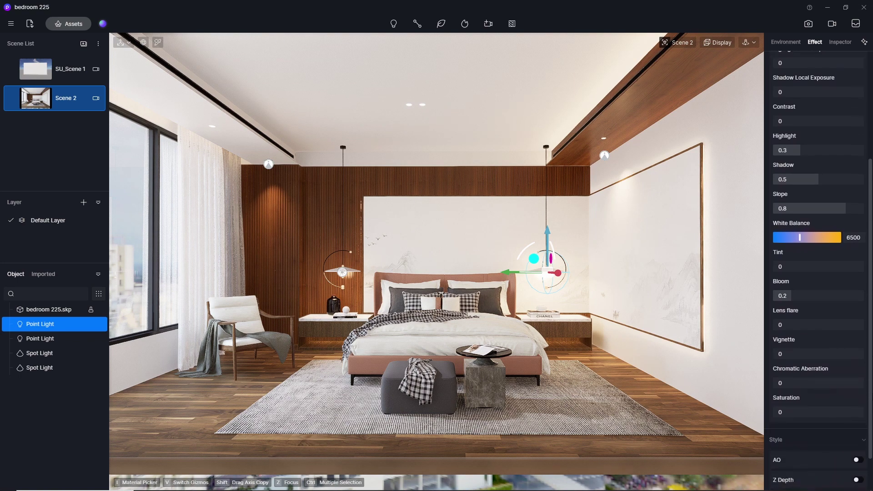
pyautogui.moveTo(871, 382); pyautogui.dragTo(871, 397)
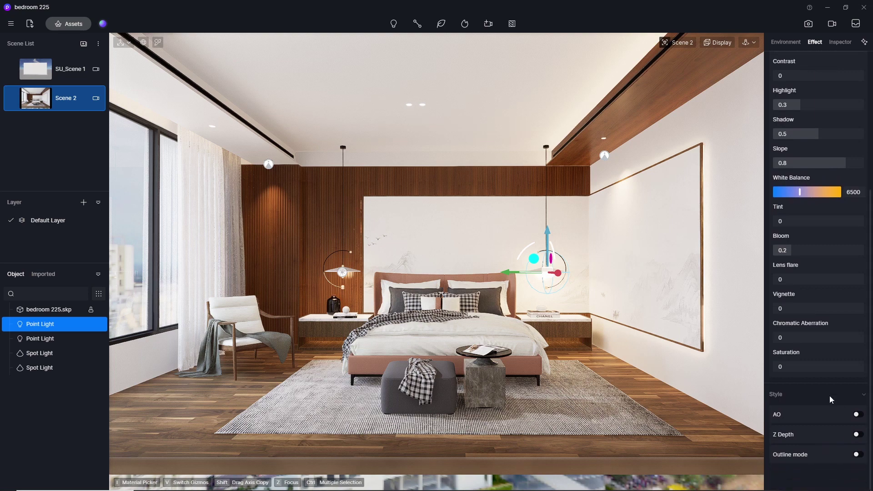
pyautogui.click(797, 306)
pyautogui.write('.5')
pyautogui.press('Return')
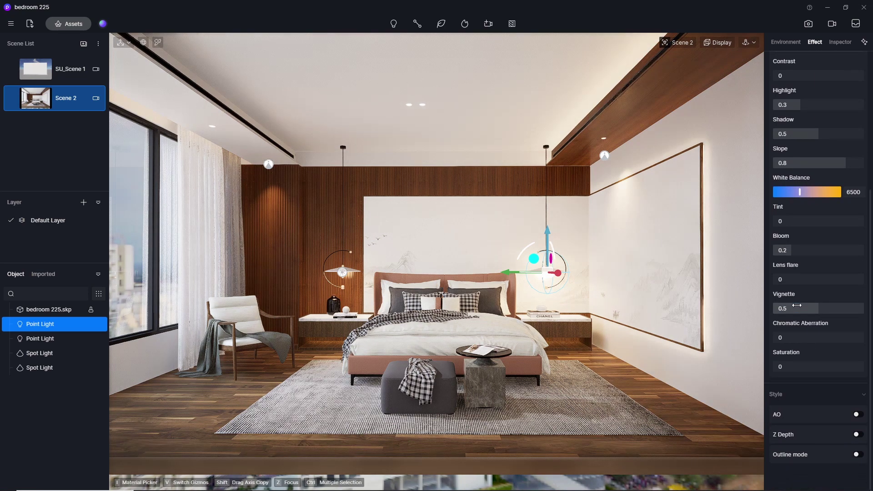
pyautogui.click(797, 306)
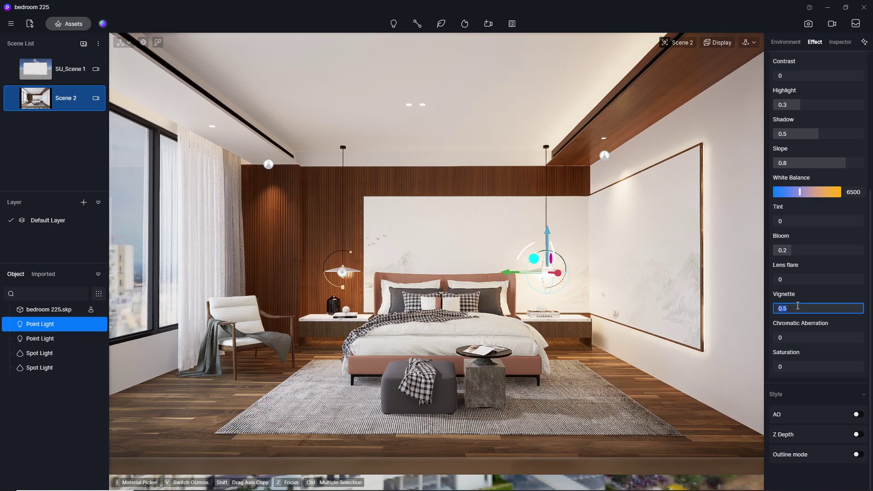
pyautogui.moveTo(797, 279); pyautogui.dragTo(842, 279)
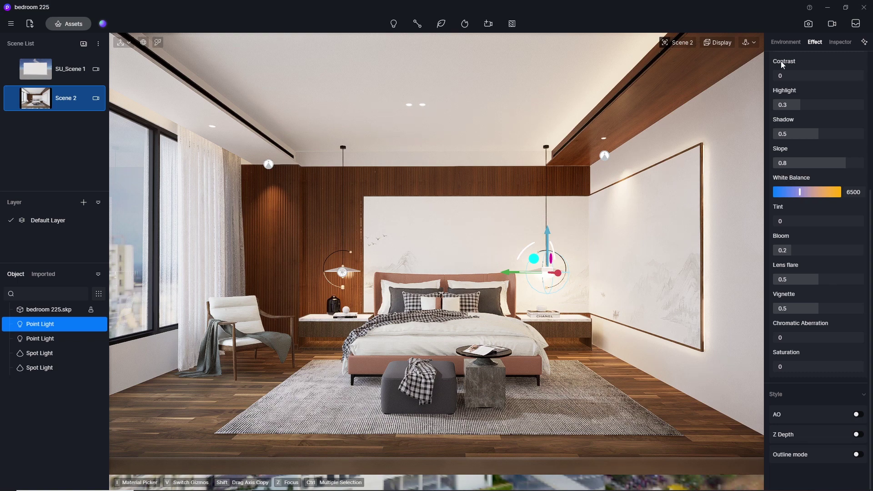
pyautogui.click(808, 23)
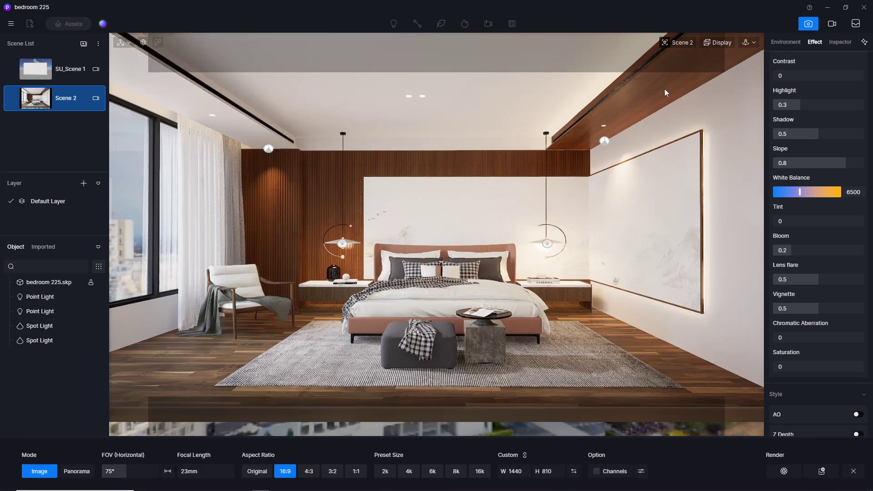
# Update Scene 2 to the current view and set the render height to 720
pyautogui.click(12, 99)
pyautogui.click(12, 100)
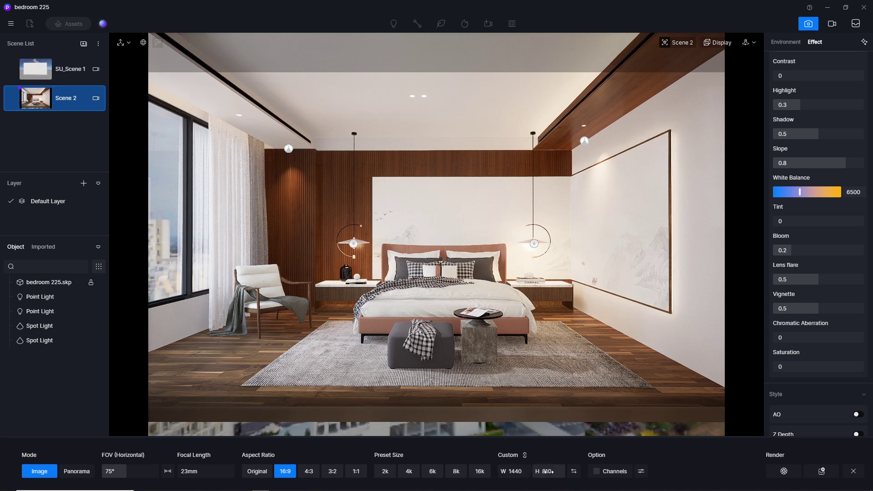
pyautogui.click(548, 471)
pyautogui.write('720')
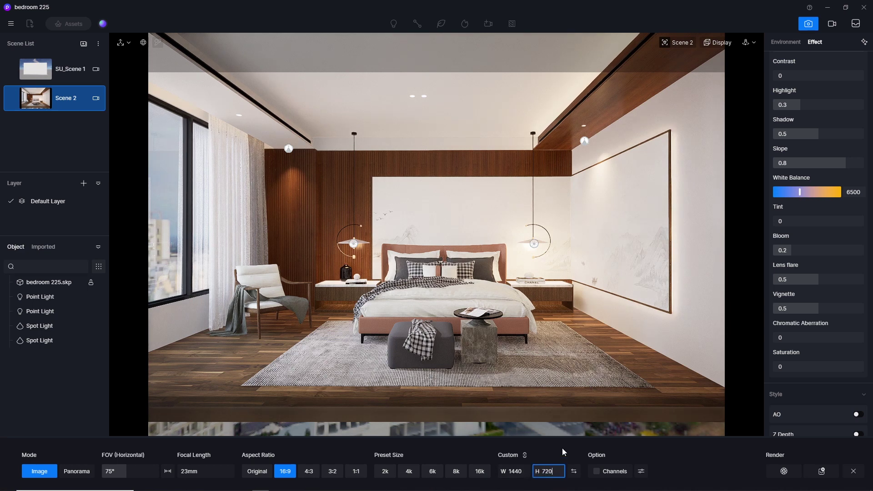
pyautogui.press('Return')
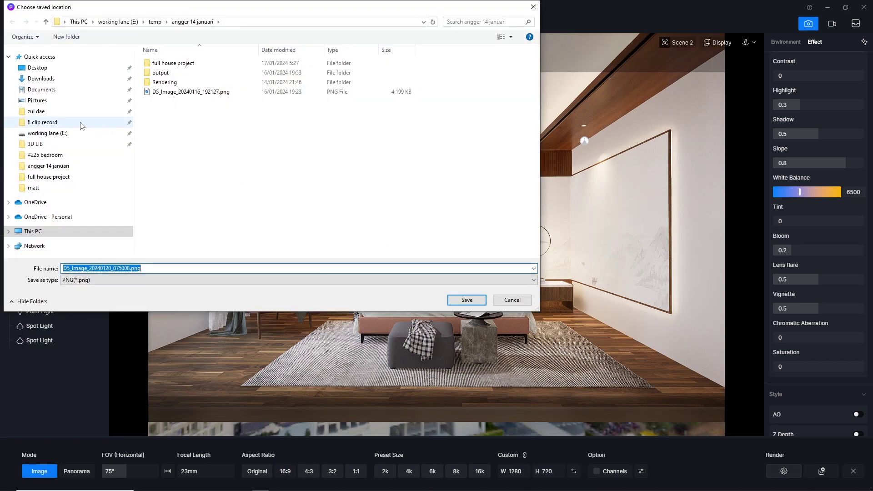
# Save the 1280×720 render into a new 'output' folder inside #225 bedroom
pyautogui.click(45, 154)
pyautogui.rightClick(225, 142)
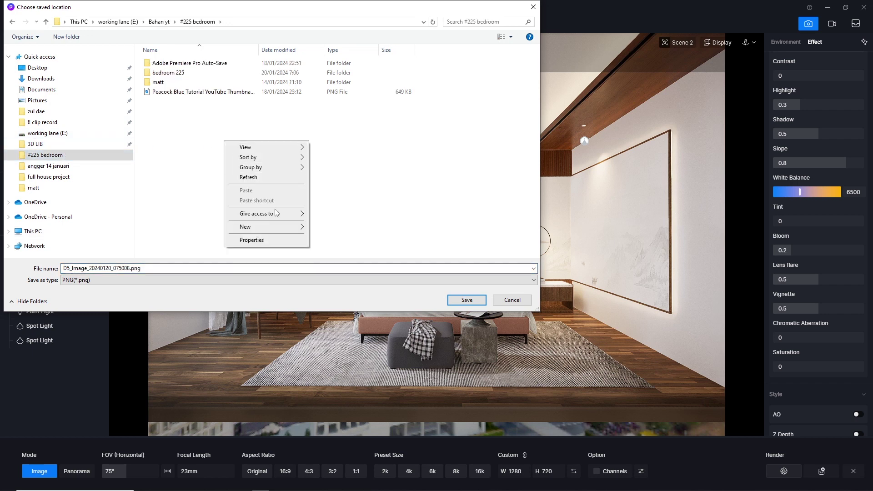
pyautogui.moveTo(255, 227)
pyautogui.click(323, 226)
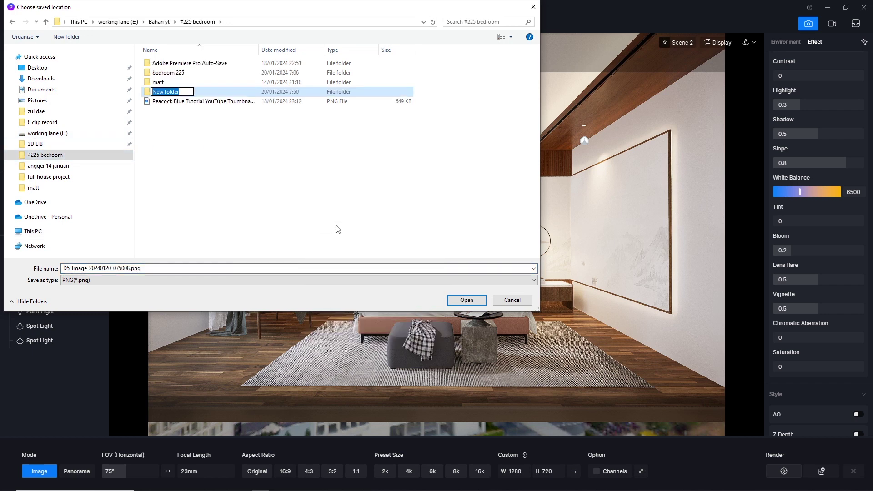
pyautogui.write('output')
pyautogui.click(338, 229)
pyautogui.doubleClick(162, 91)
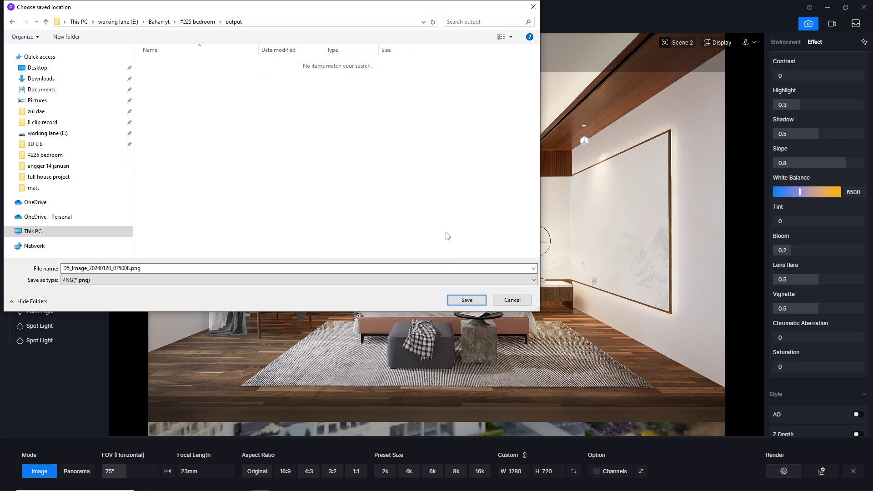
pyautogui.click(467, 300)
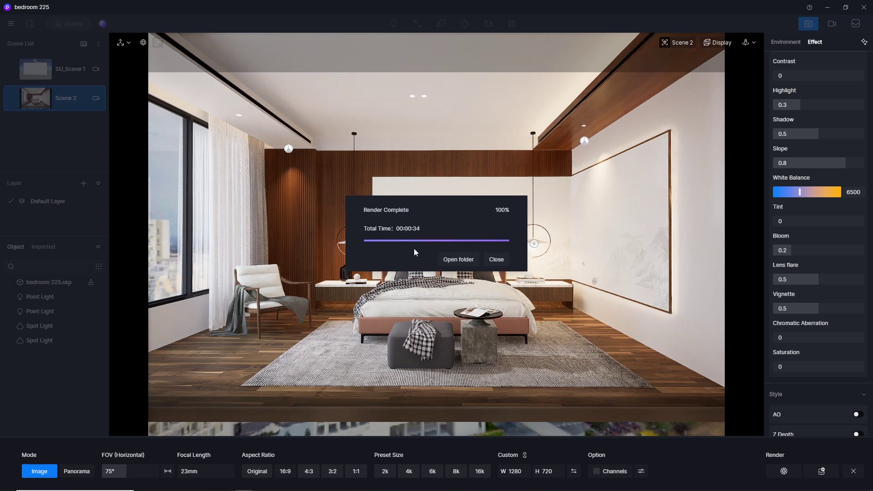
pyautogui.click(458, 259)
pyautogui.click(220, 136)
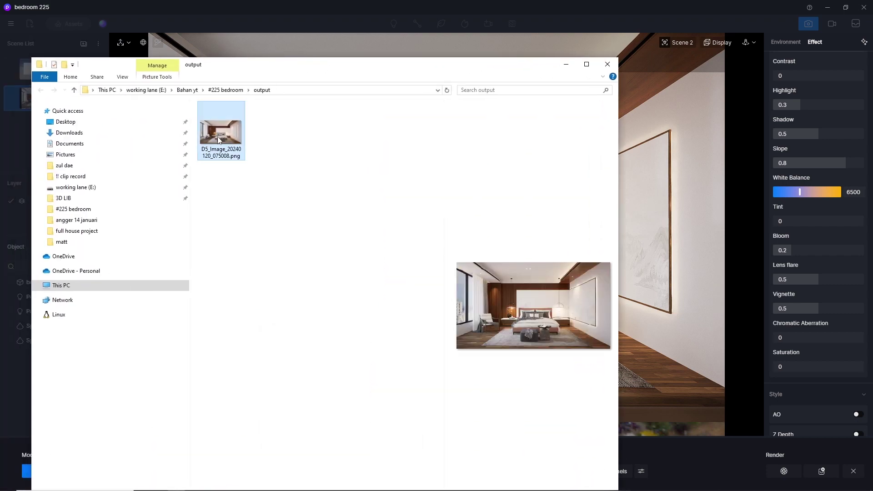
pyautogui.doubleClick(219, 140)
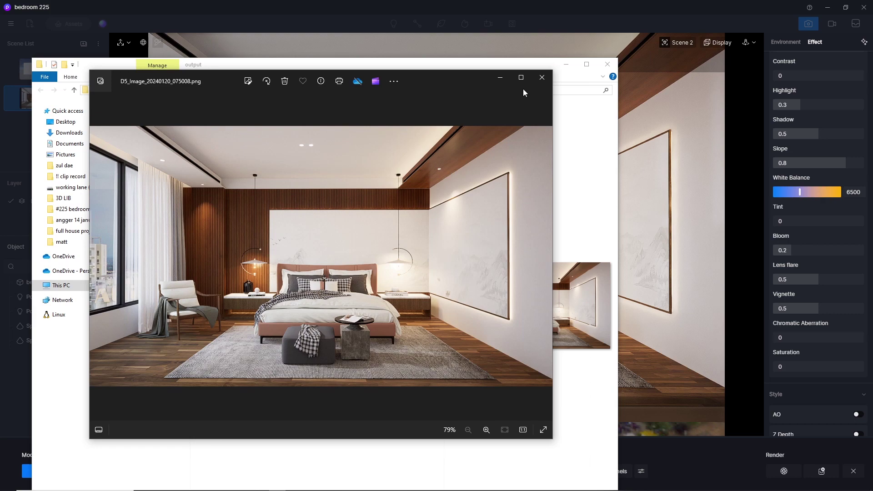
pyautogui.click(521, 77)
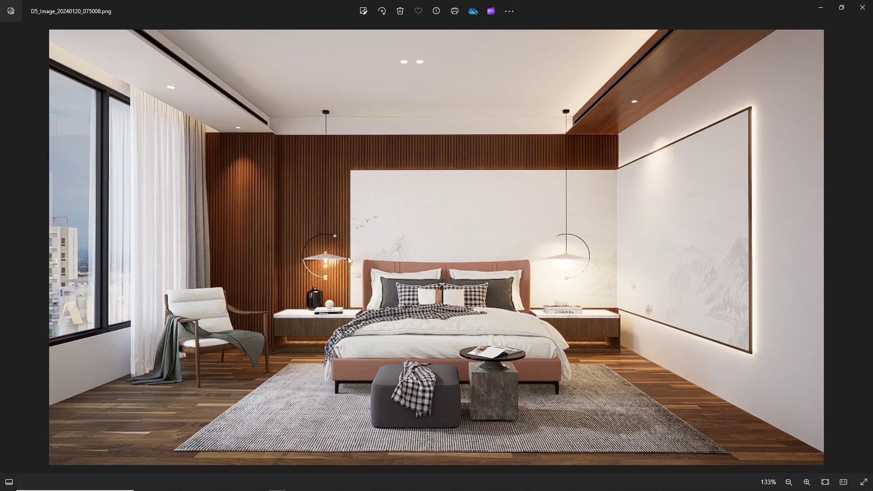
pyautogui.scroll(-2, 637, 176)
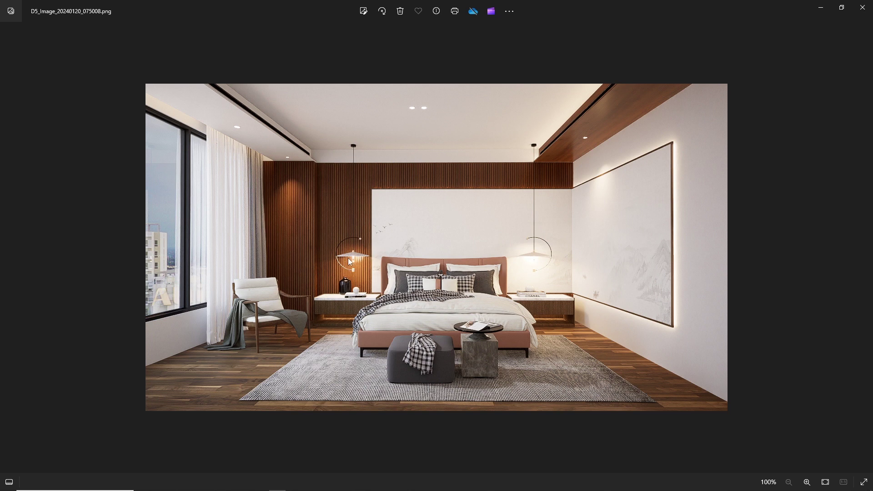
pyautogui.click(861, 9)
pyautogui.click(611, 68)
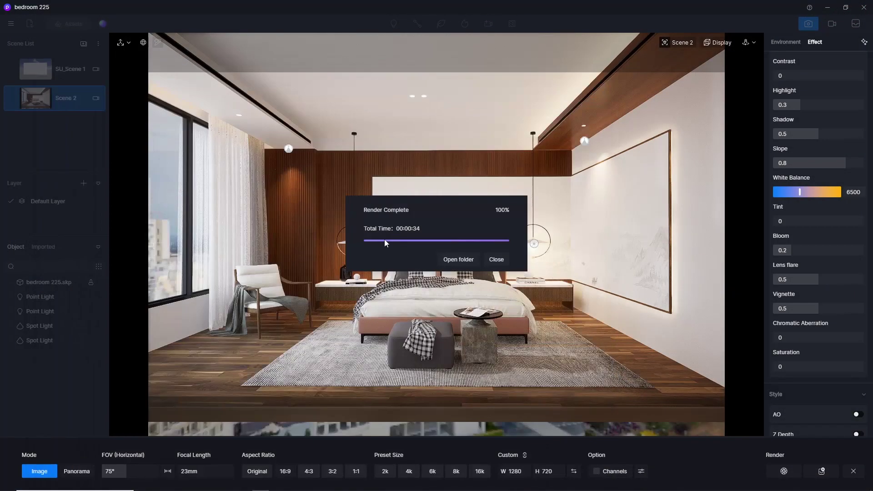
# Set both pendant point lights' Attenuation Radius to 300, then deselect them
pyautogui.click(499, 260)
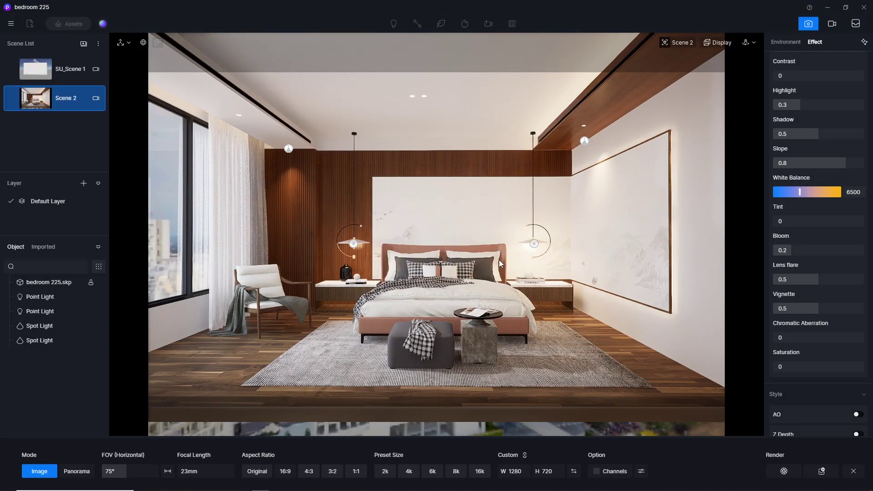
pyautogui.click(355, 245)
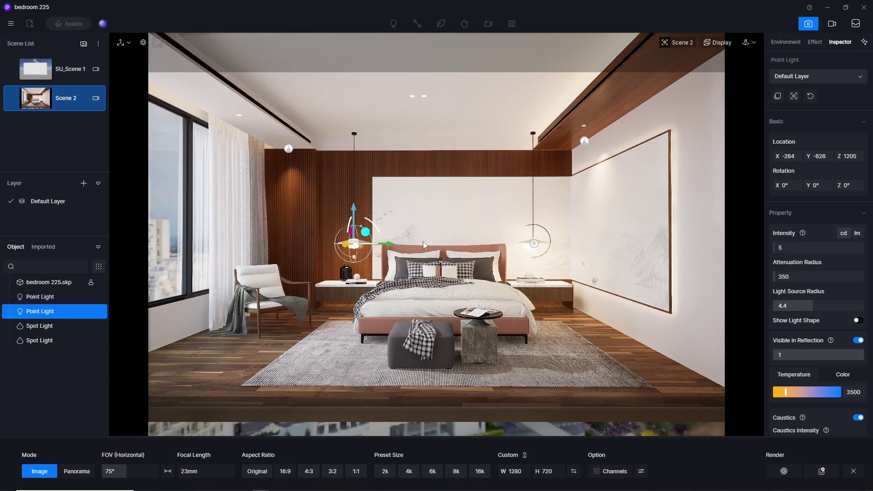
pyautogui.click(537, 245)
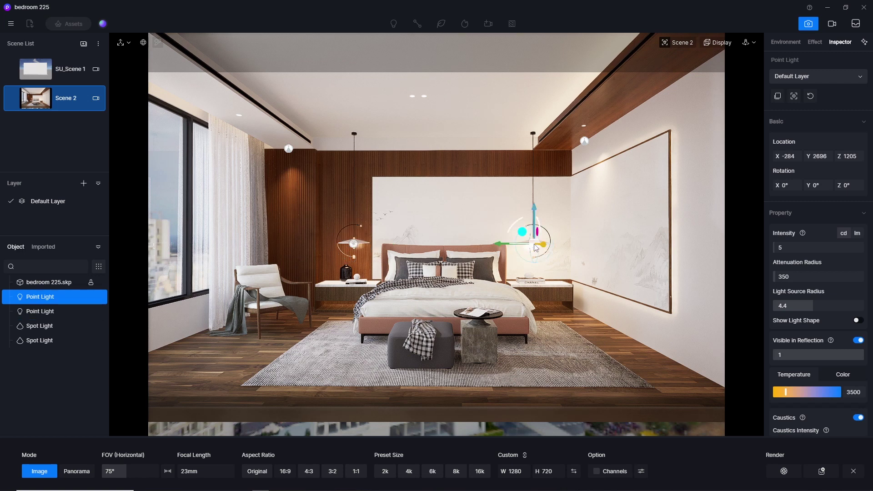
pyautogui.keyDown('shift'); pyautogui.click(355, 244); pyautogui.keyUp('shift')
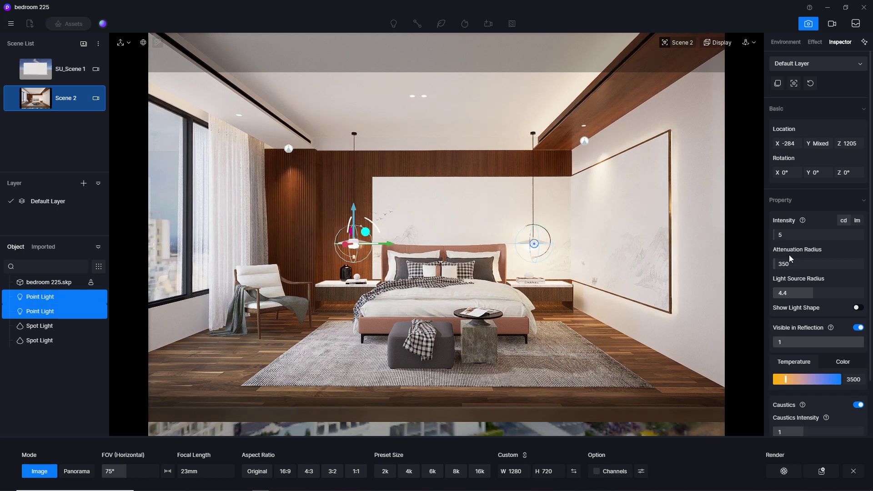
pyautogui.click(795, 266)
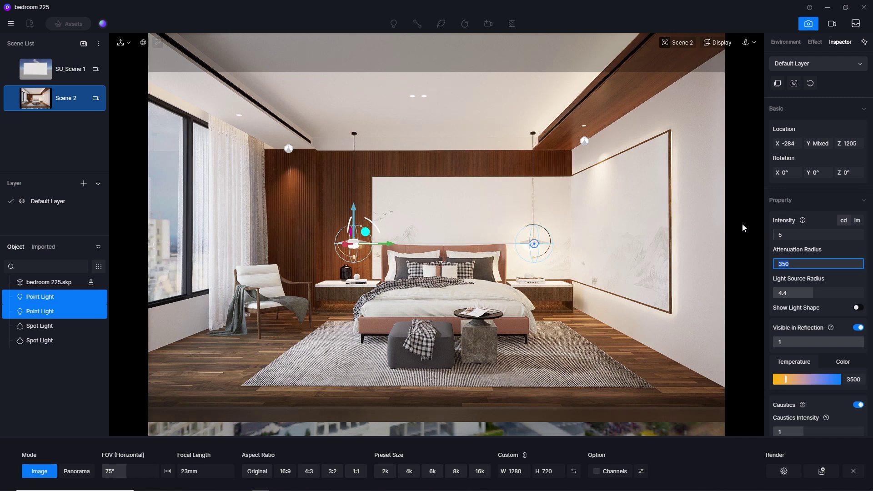
pyautogui.write('300')
pyautogui.press('Return')
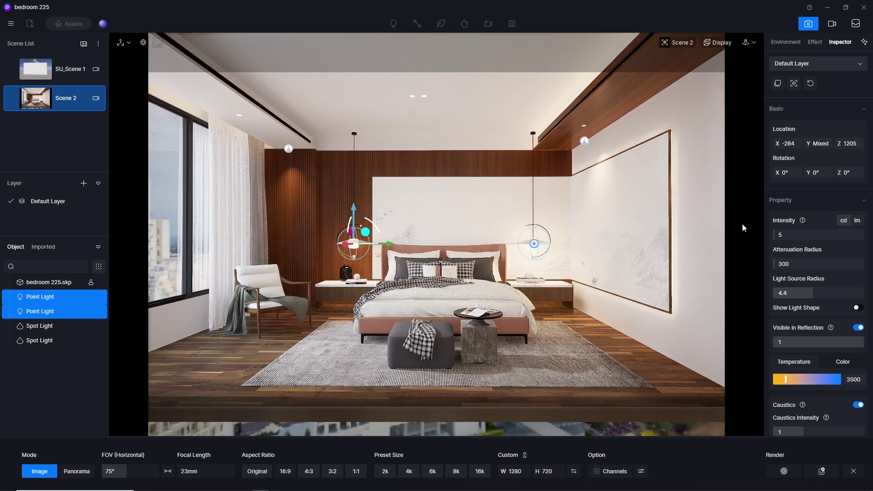
pyautogui.click(605, 323)
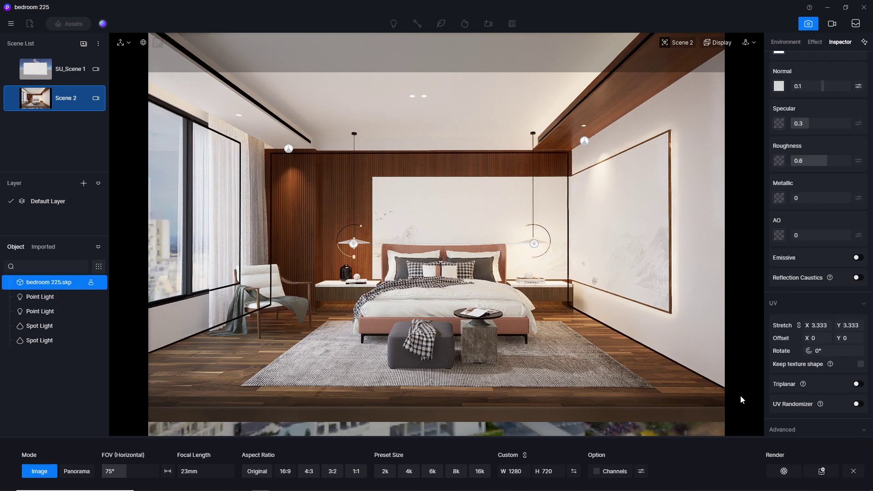
# Render Scene 2 again, overwriting D5_Image_20240120_075008.png in the output folder
pyautogui.click(783, 473)
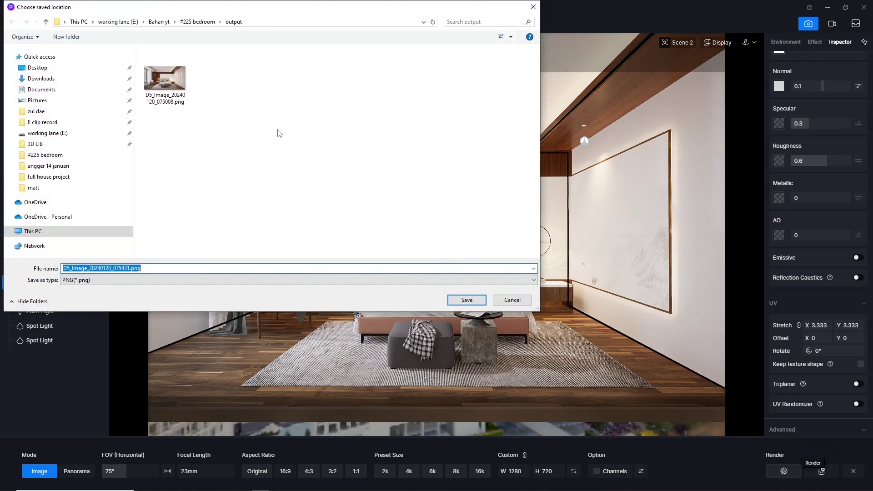
pyautogui.click(190, 102)
pyautogui.click(468, 301)
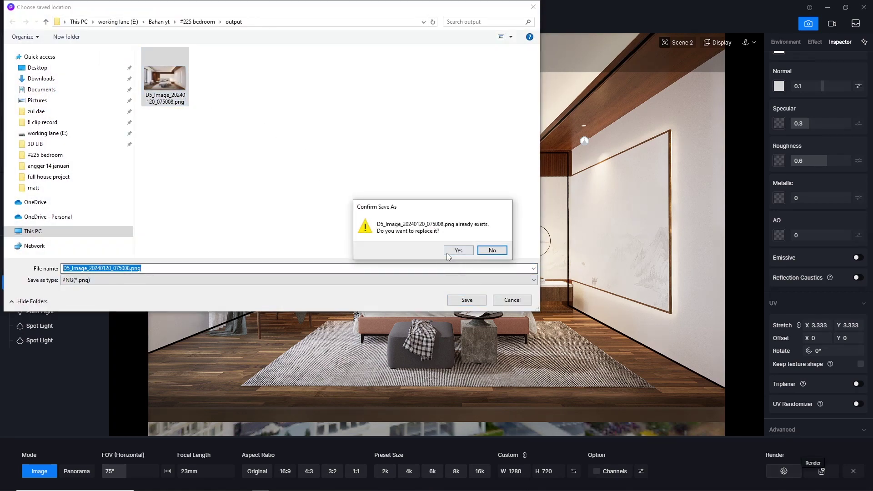
pyautogui.click(458, 254)
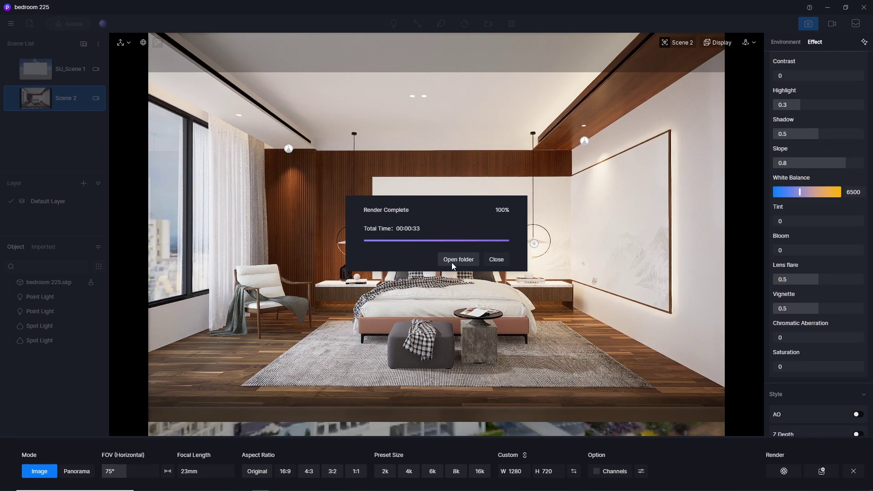
# Check the finished PNG in its folder, then return to the D5 viewport
pyautogui.click(458, 259)
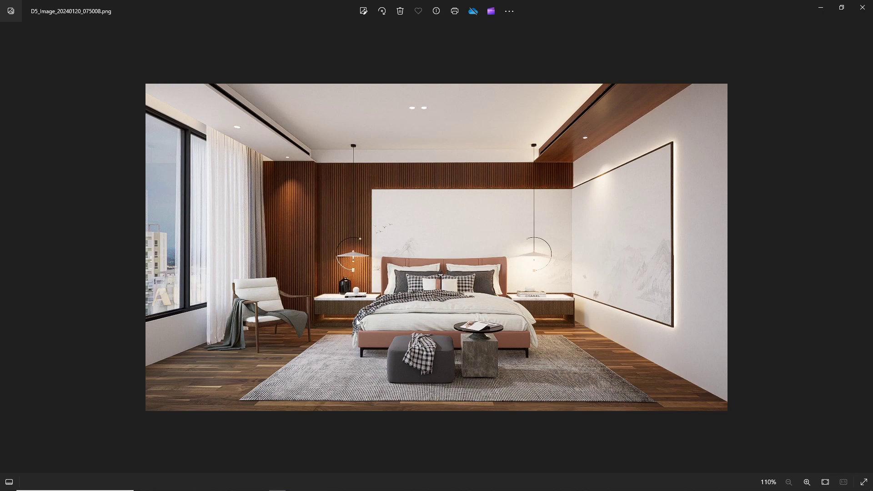
pyautogui.scroll(5, 356, 319)
pyautogui.scroll(-5, 312, 257)
pyautogui.click(862, 8)
pyautogui.click(610, 27)
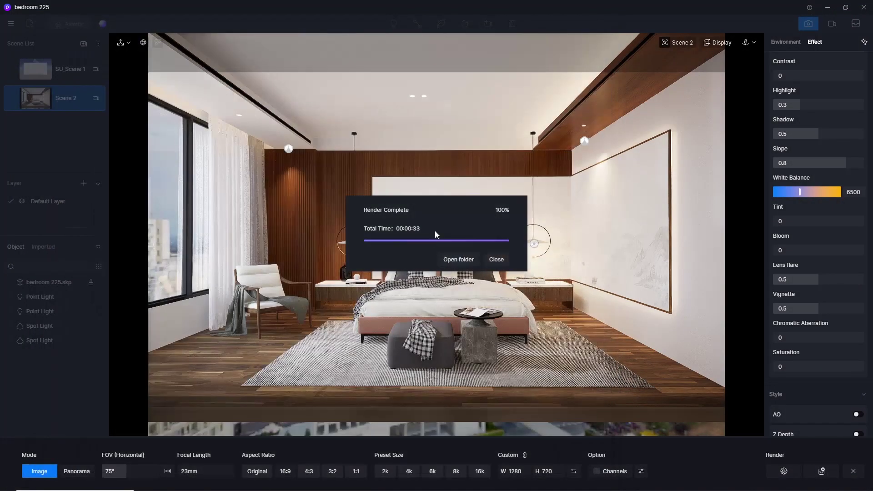
pyautogui.click(496, 259)
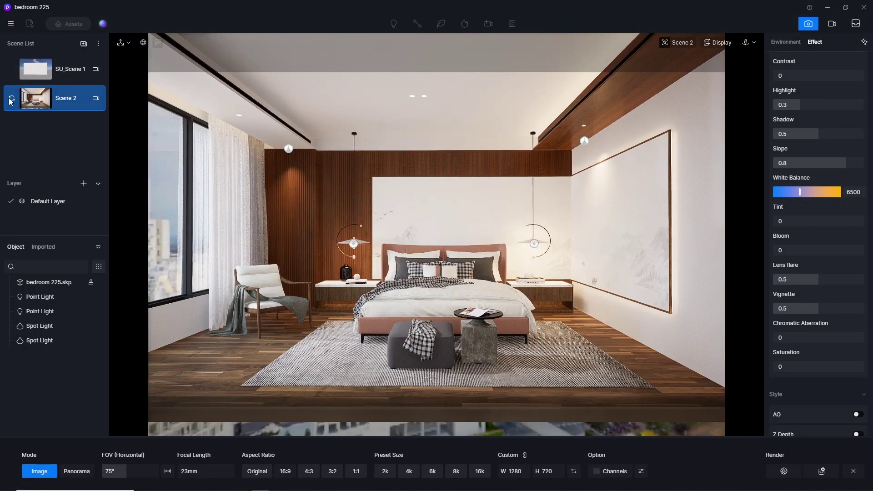
# Save the D5 Render project
pyautogui.click(11, 23)
pyautogui.moveTo(27, 43)
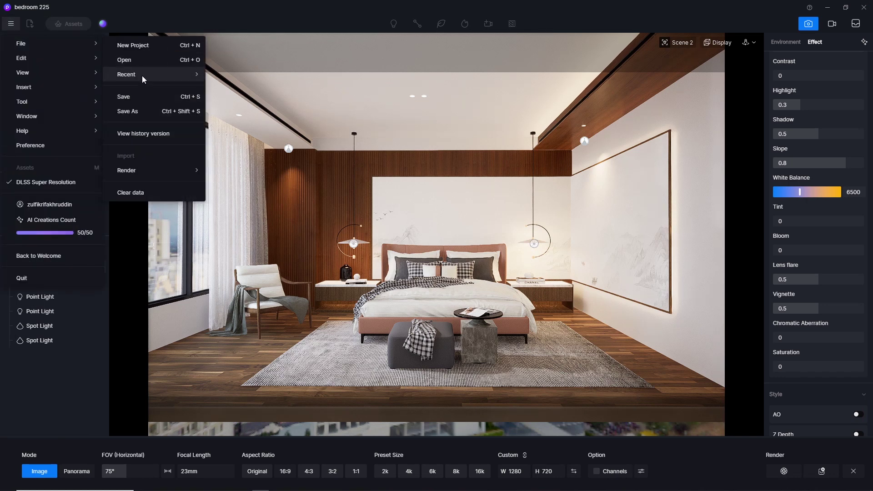
pyautogui.click(132, 97)
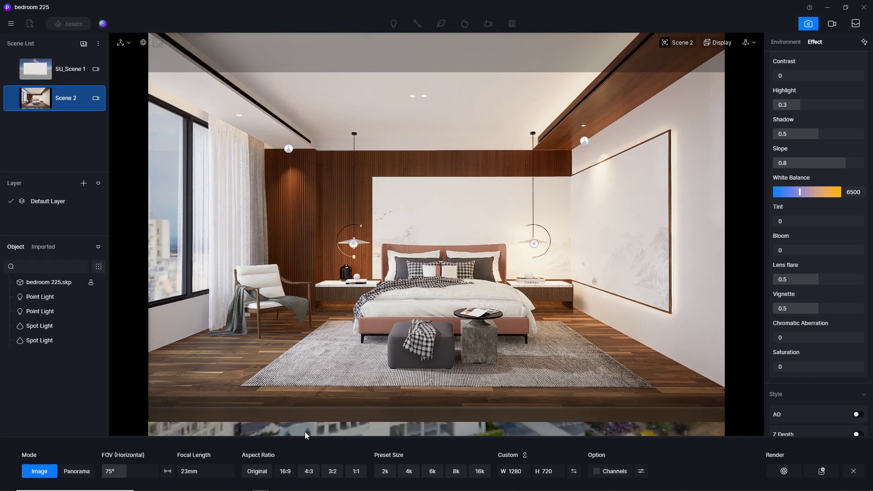
# Render a 16:9 4K (3840×2160) image with AO and Reflection channels into output\4k
pyautogui.click(285, 473)
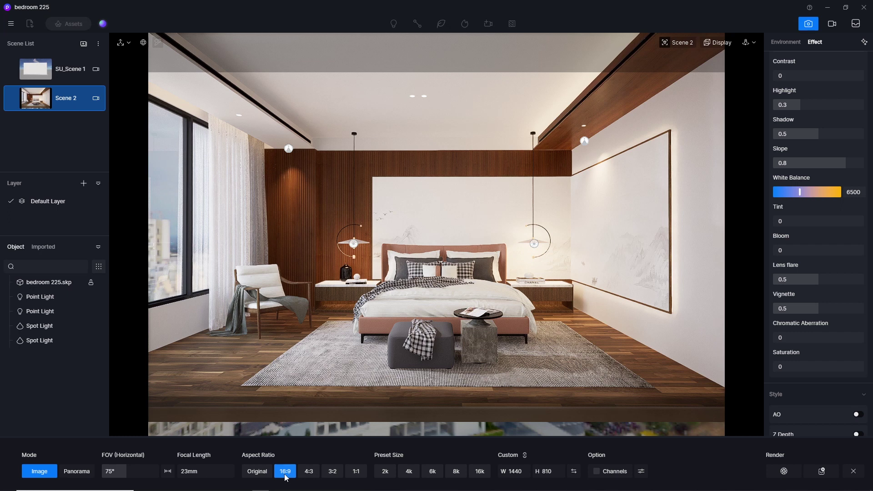
pyautogui.click(409, 471)
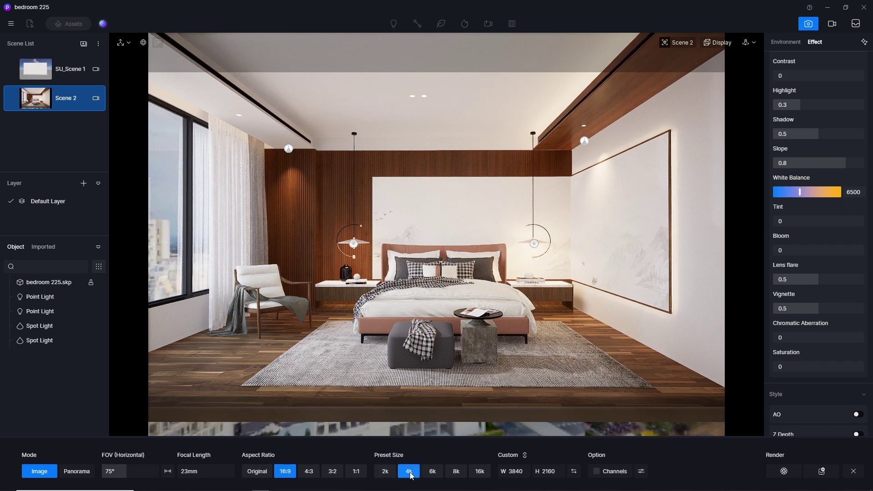
pyautogui.click(641, 472)
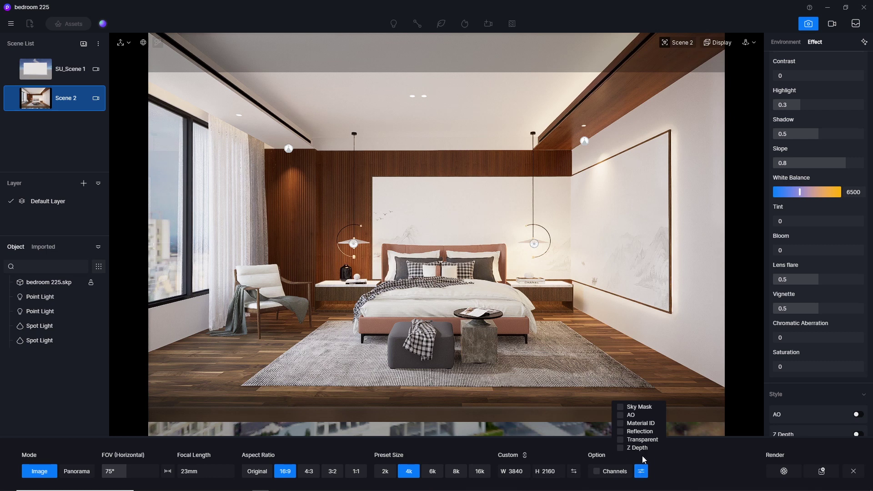
pyautogui.click(620, 415)
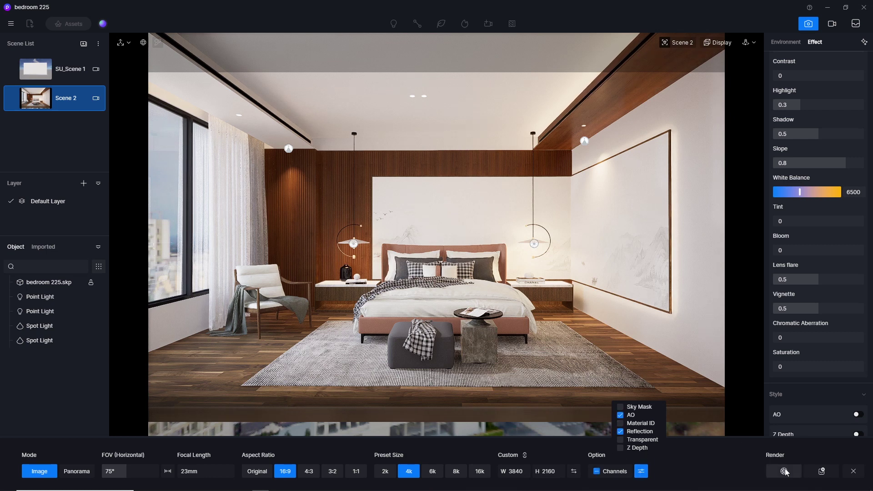
pyautogui.click(821, 471)
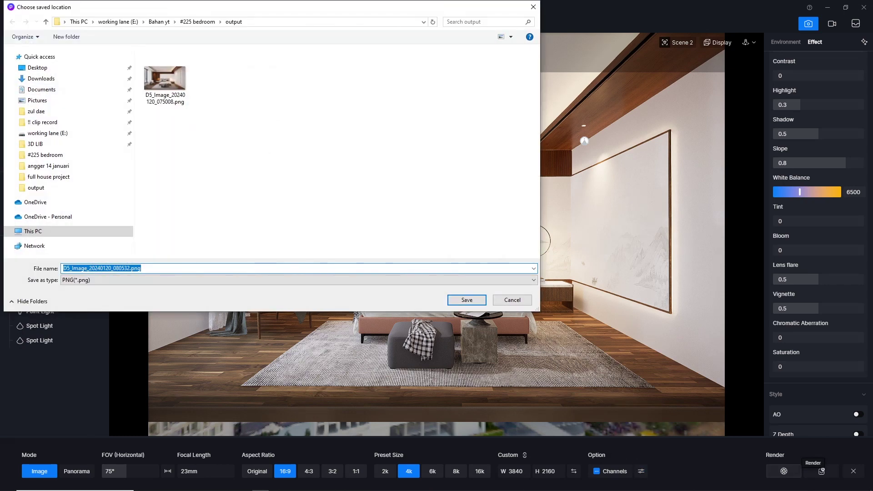
pyautogui.click(466, 300)
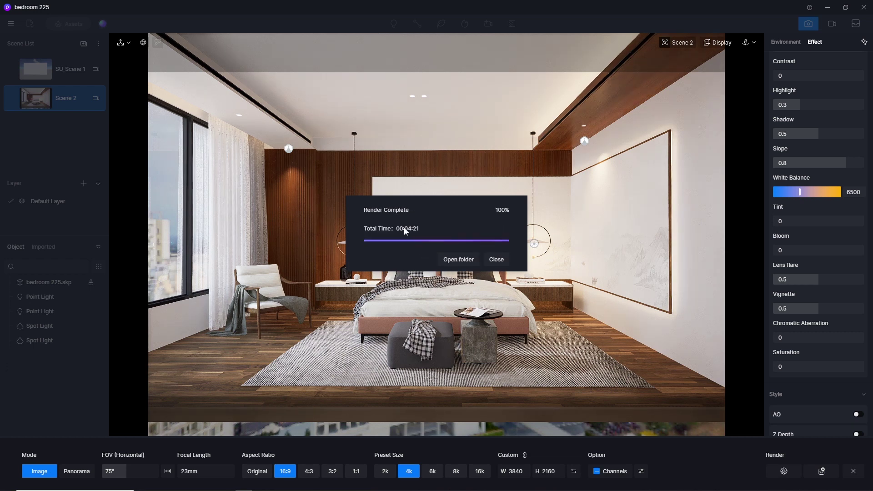
# View the 4K main render, AO pass and Reflection pass in Windows Photos
pyautogui.click(458, 260)
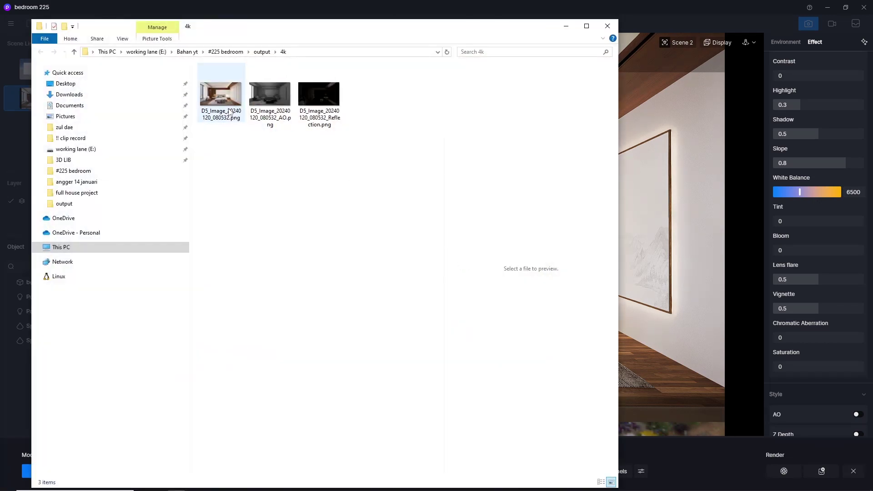
pyautogui.click(221, 104)
pyautogui.doubleClick(221, 103)
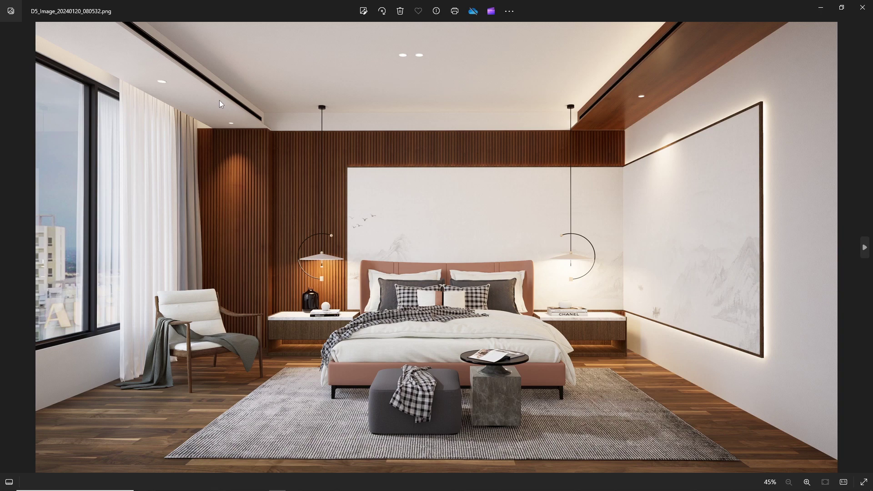
pyautogui.press('Right')
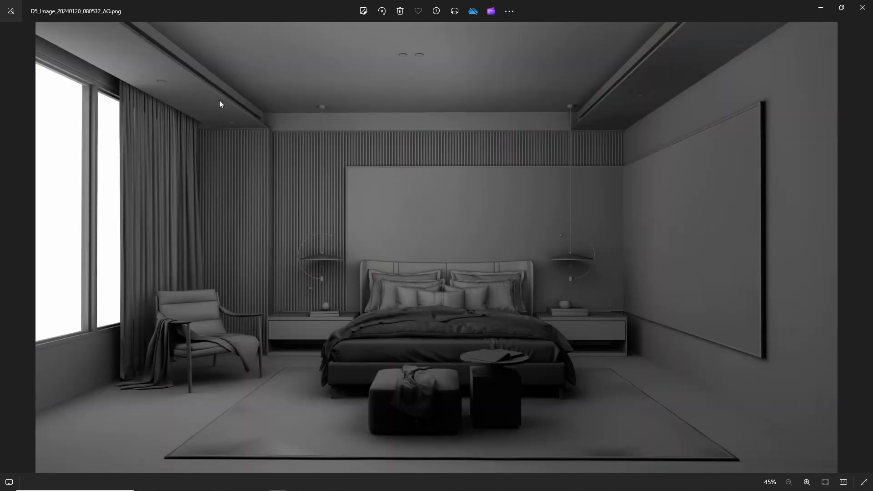
pyautogui.press('Right')
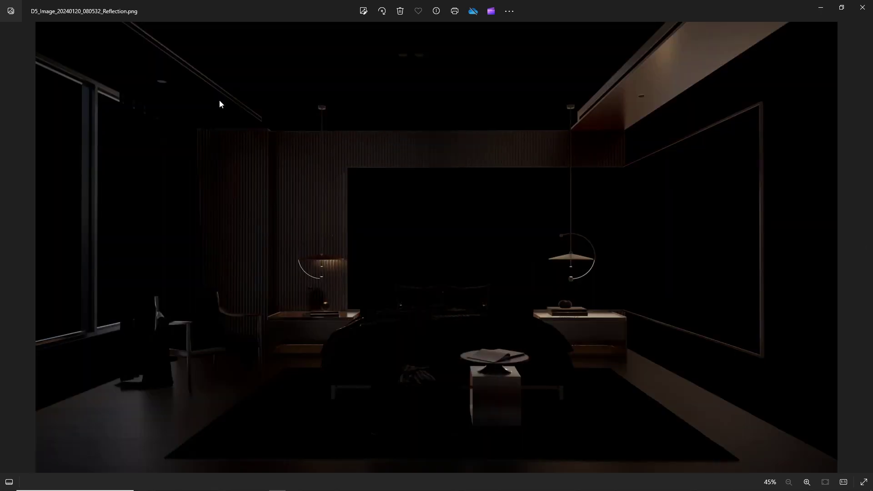
pyautogui.click(862, 7)
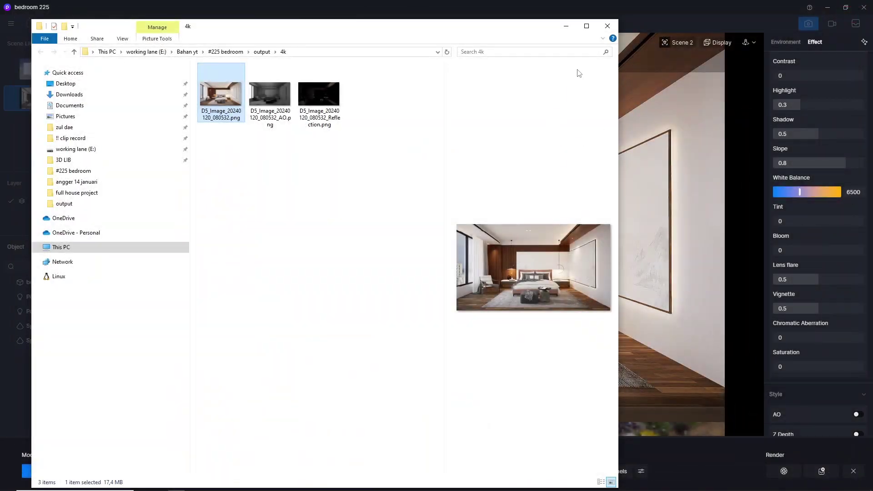
pyautogui.click(606, 26)
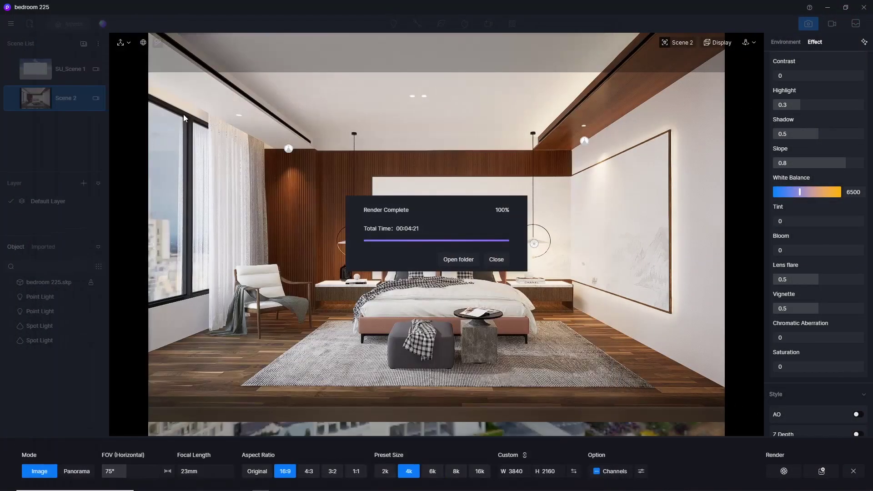
pyautogui.click(496, 260)
# Save the D5 Render project again
pyautogui.click(10, 23)
pyautogui.moveTo(27, 44)
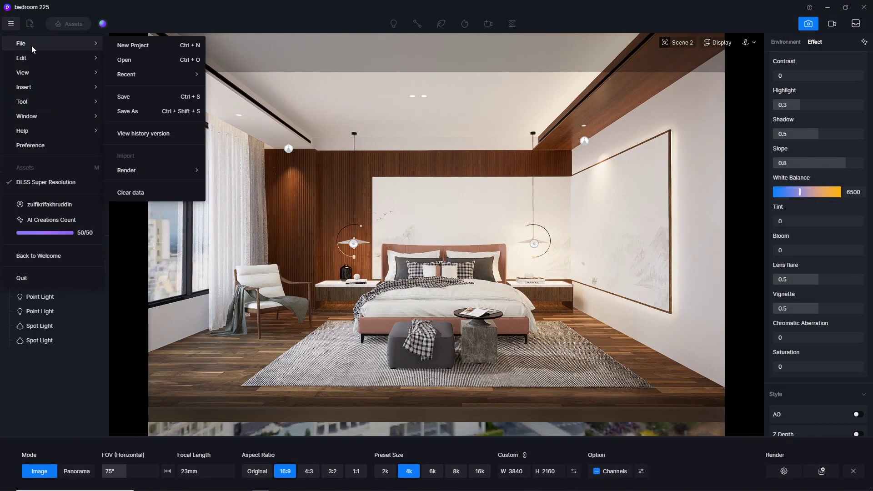
pyautogui.click(123, 97)
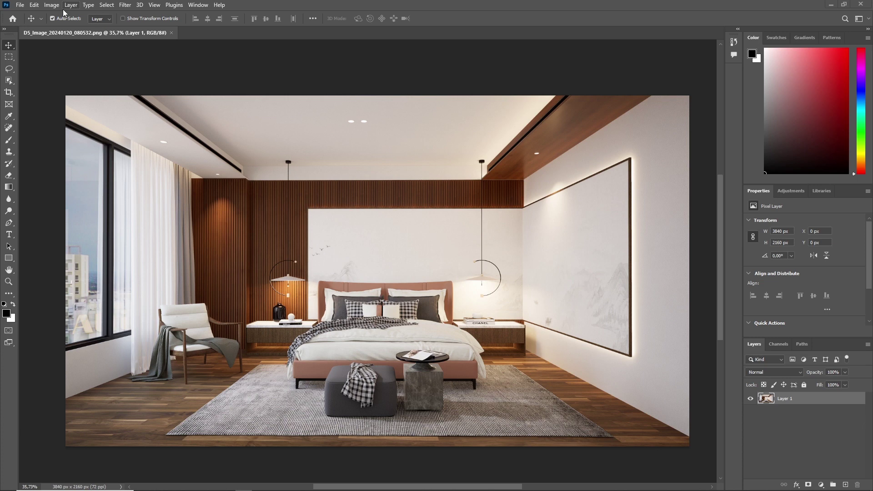
# Switch the render's image mode to 16 Bits/Channel
pyautogui.click(52, 5)
pyautogui.moveTo(66, 21)
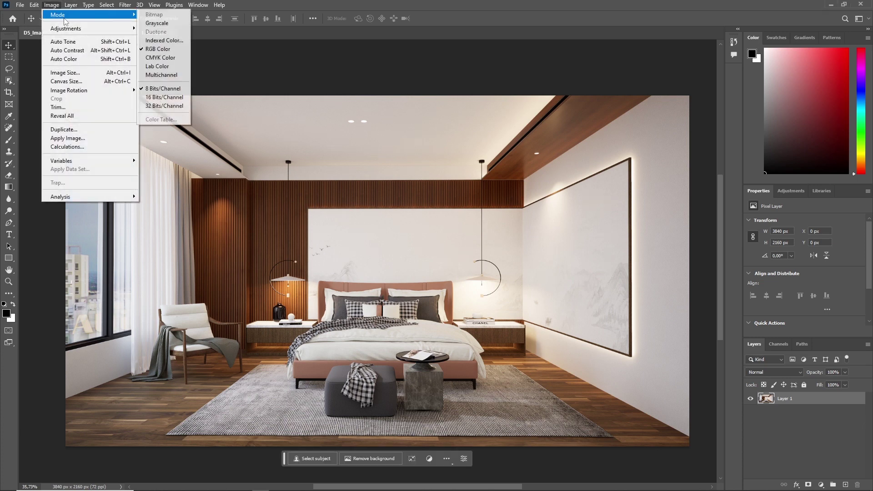
pyautogui.click(164, 97)
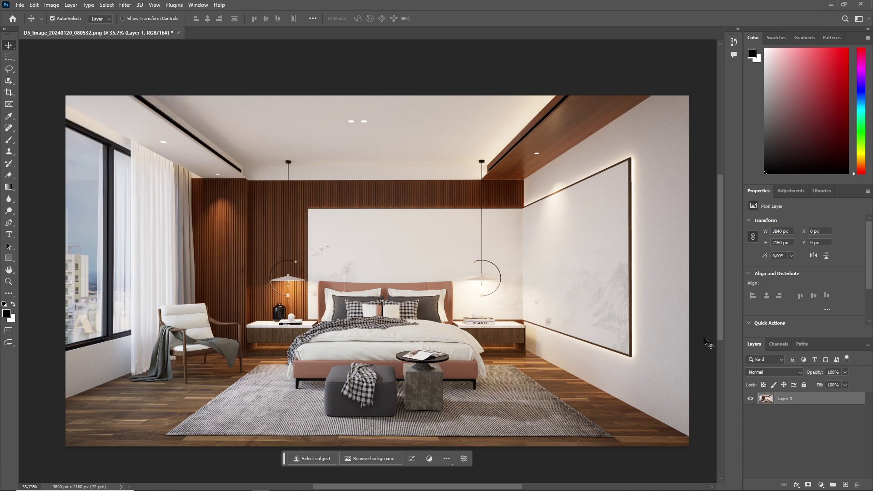
# Convert Layer 1 to a smart object and apply the Camera Raw Filter to it
pyautogui.rightClick(782, 402)
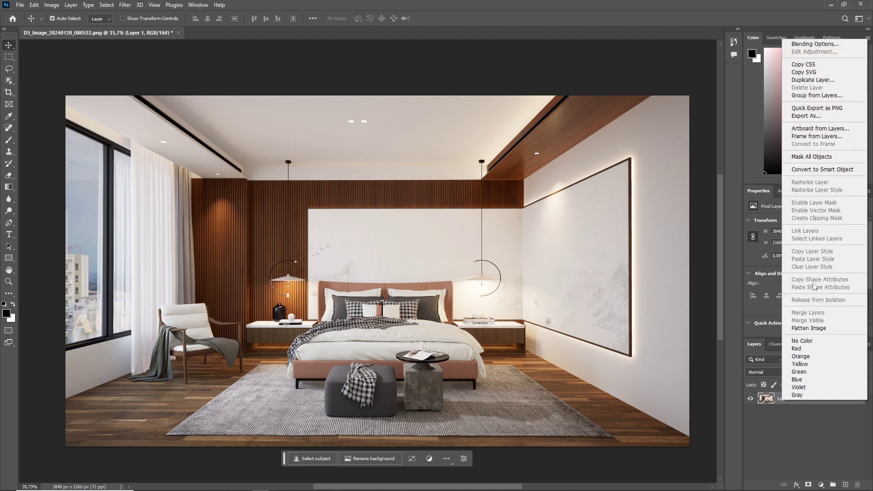
pyautogui.click(821, 169)
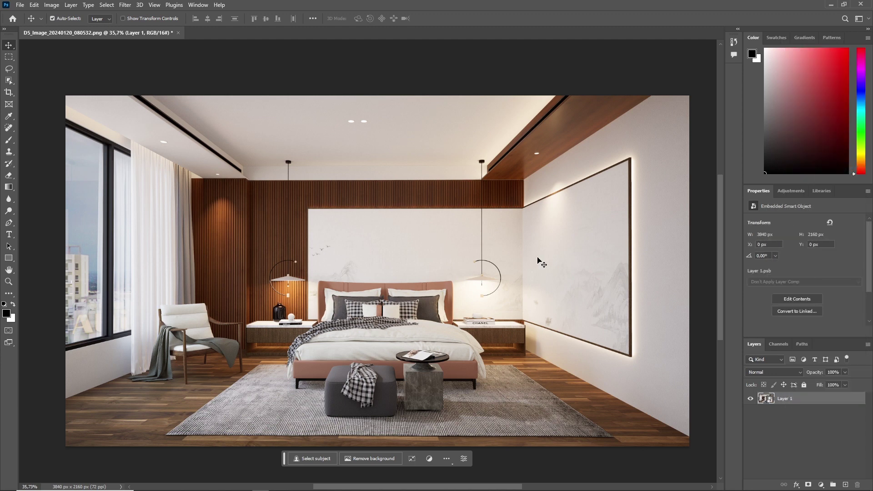
pyautogui.click(127, 6)
pyautogui.click(150, 69)
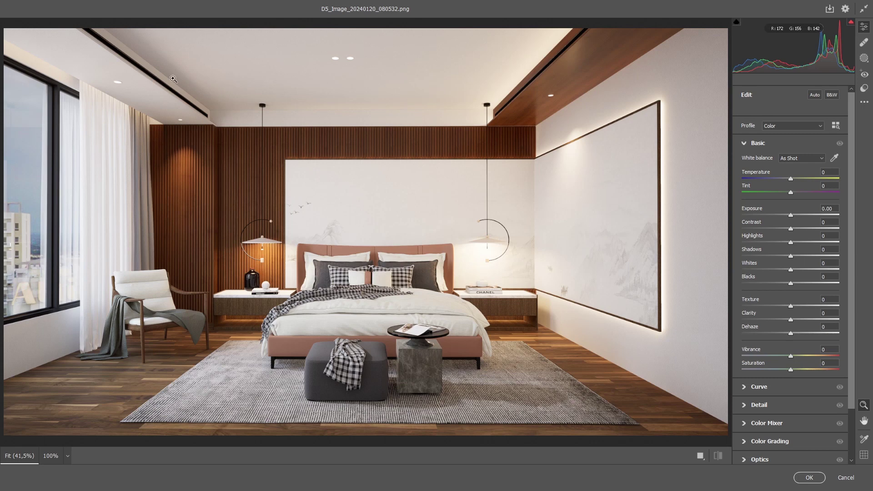
# Apply Auto tone, reset Vibrance to 0, and set As Shot white balance with Temperature -3
pyautogui.click(814, 95)
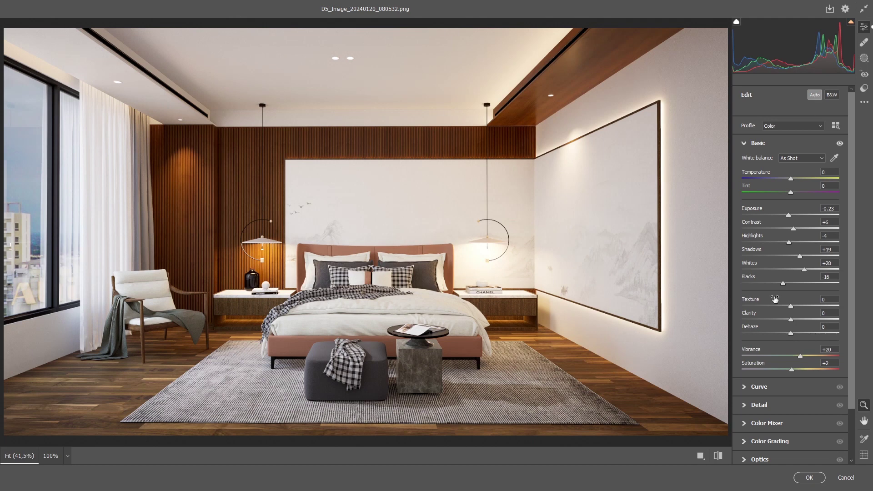
pyautogui.doubleClick(800, 356)
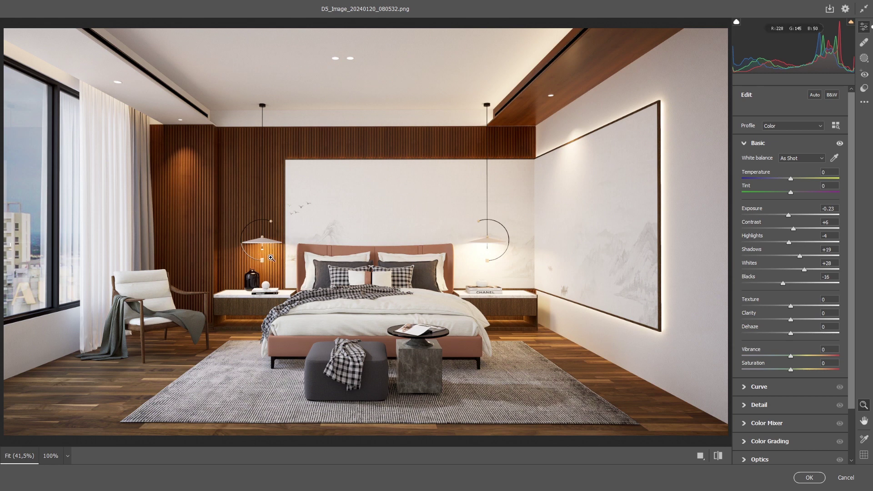
pyautogui.click(795, 159)
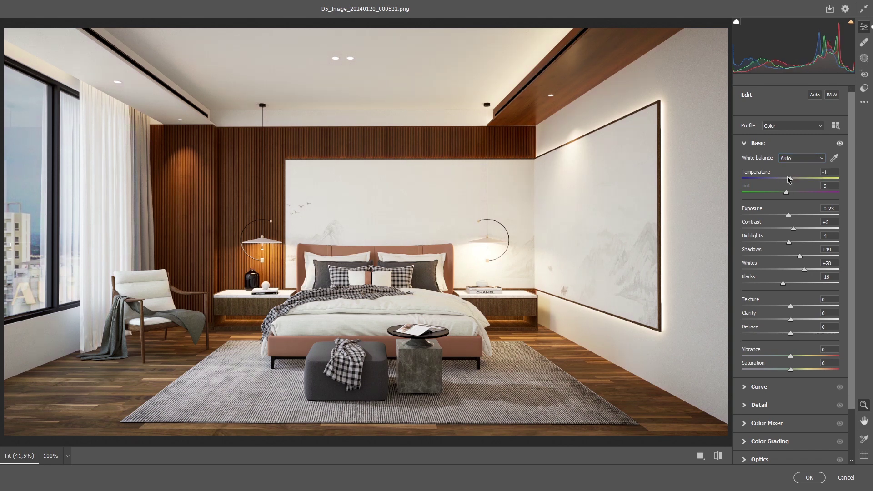
pyautogui.click(796, 158)
pyautogui.click(793, 168)
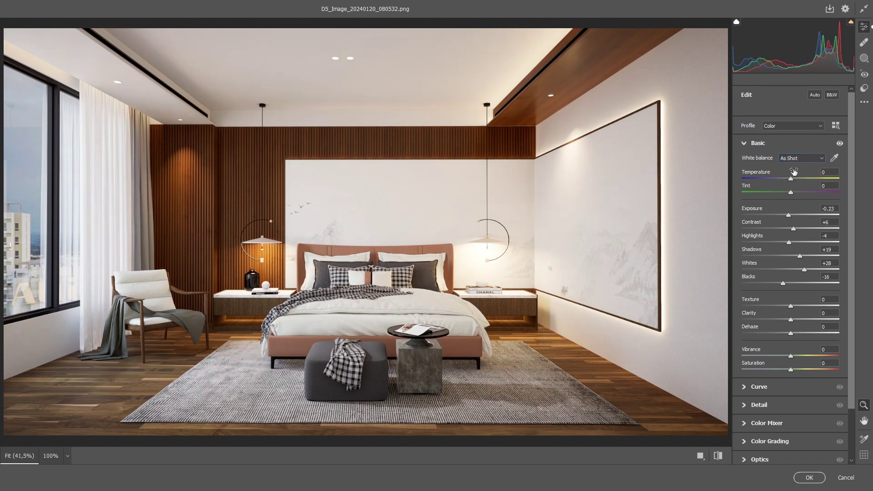
pyautogui.moveTo(790, 182); pyautogui.dragTo(790, 181)
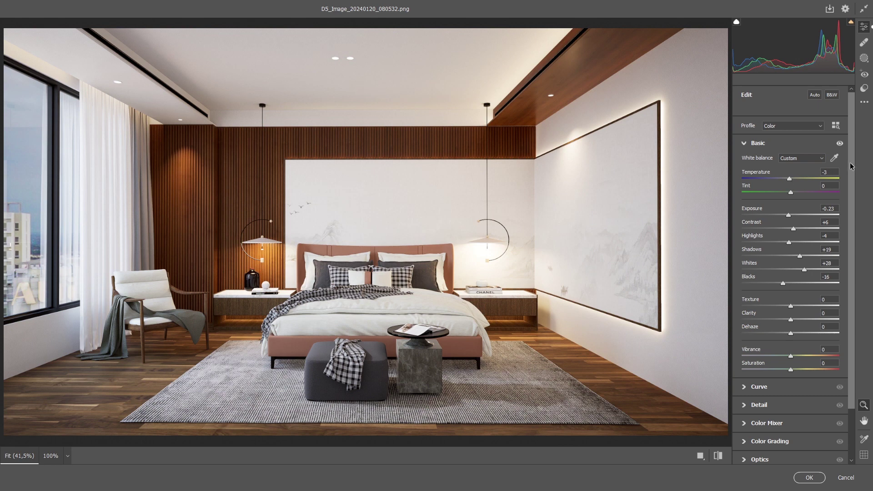
pyautogui.scroll(-3, 852, 244)
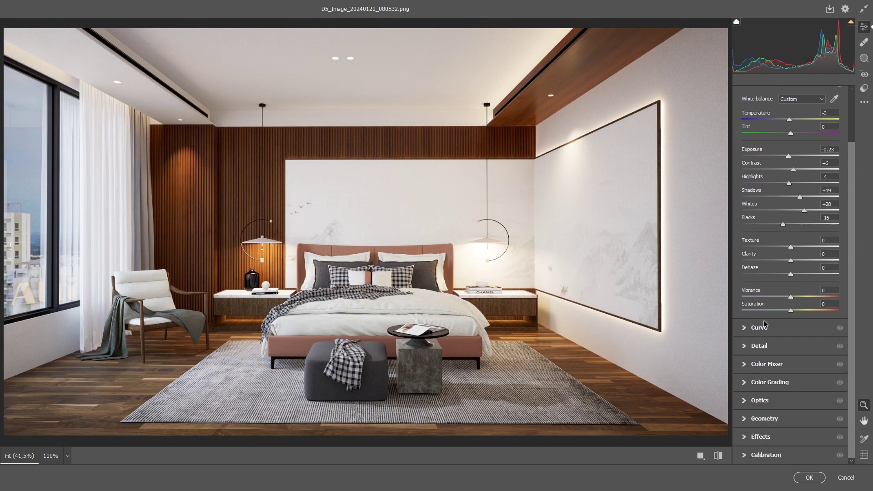
# In the Color Mixer's Saturation tab, set Yellows to -36 and Oranges to -12
pyautogui.click(745, 364)
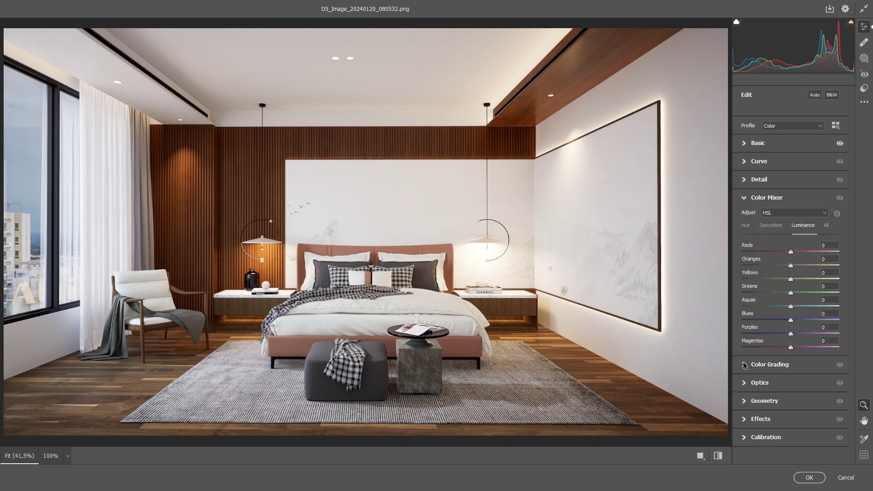
pyautogui.click(771, 228)
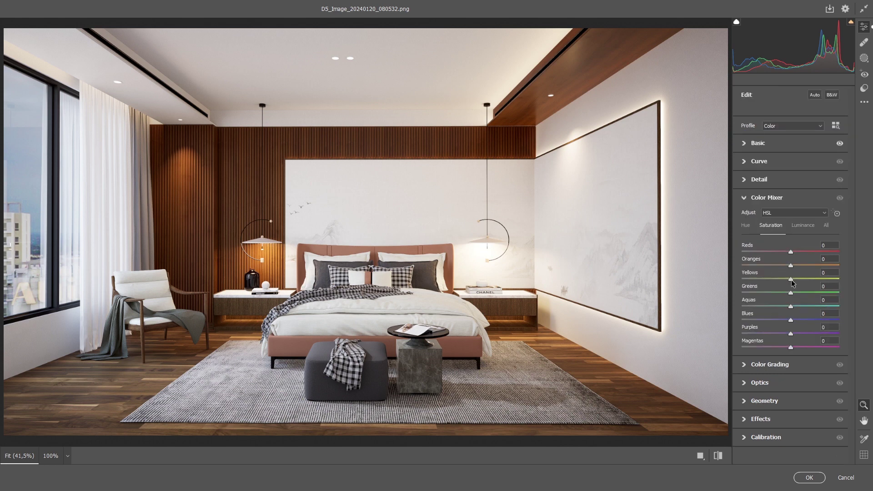
pyautogui.moveTo(791, 279)
pyautogui.mouseDown()
pyautogui.moveTo(749, 276)
pyautogui.moveTo(792, 266)
pyautogui.moveTo(779, 277)
pyautogui.moveTo(786, 282)
pyautogui.moveTo(773, 277)
pyautogui.moveTo(779, 263)
pyautogui.moveTo(790, 266)
pyautogui.mouseUp()
pyautogui.moveTo(789, 264); pyautogui.dragTo(785, 265)
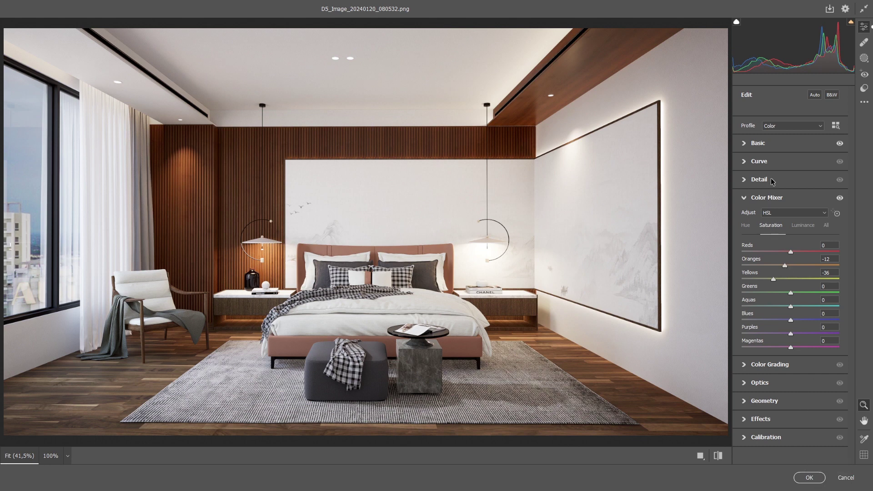
# Set Texture to +20 in the Basic panel
pyautogui.click(746, 142)
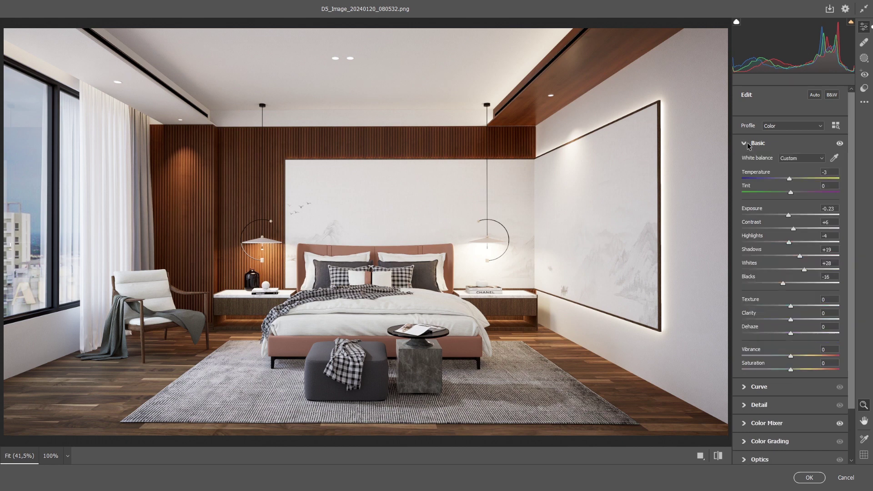
pyautogui.click(829, 300)
pyautogui.press('Up')
pyautogui.press('Up')
pyautogui.click(830, 314)
pyautogui.click(832, 299)
pyautogui.write('20')
# Adjust Clarity, trying values around +15
pyautogui.click(833, 312)
pyautogui.write('+84')
pyautogui.press('Return')
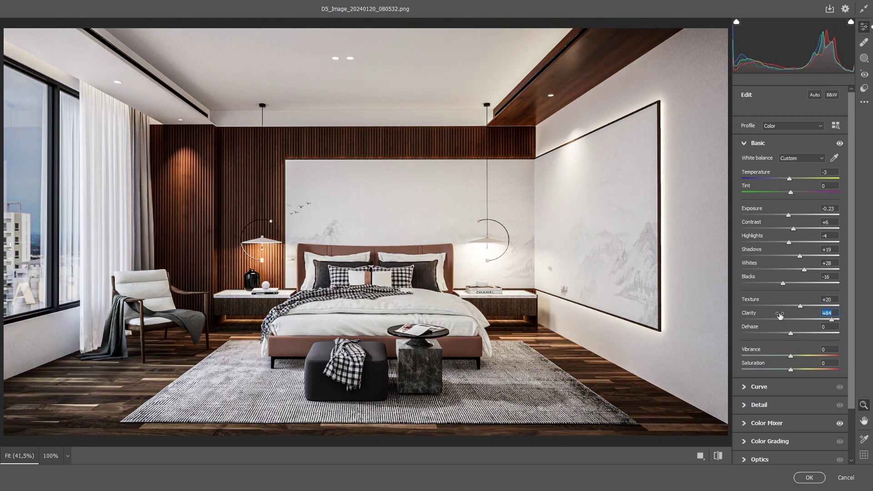
pyautogui.click(779, 315)
pyautogui.click(839, 313)
pyautogui.write('15')
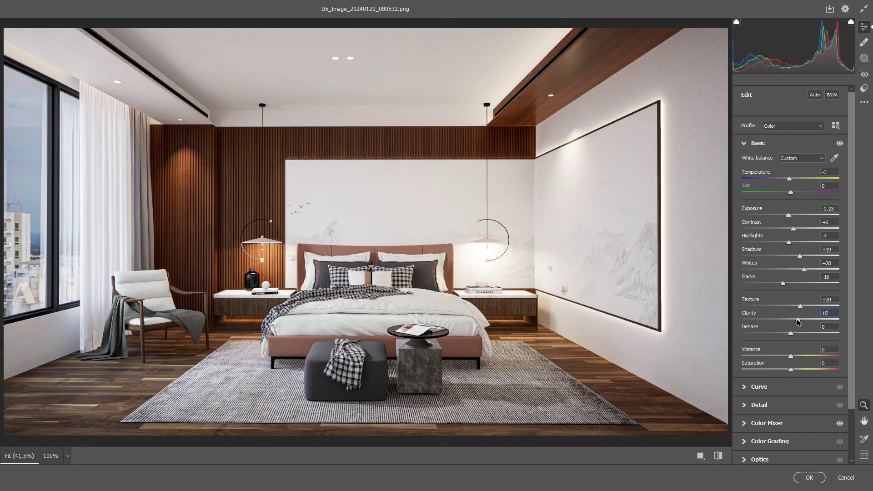
pyautogui.moveTo(797, 319); pyautogui.dragTo(790, 321)
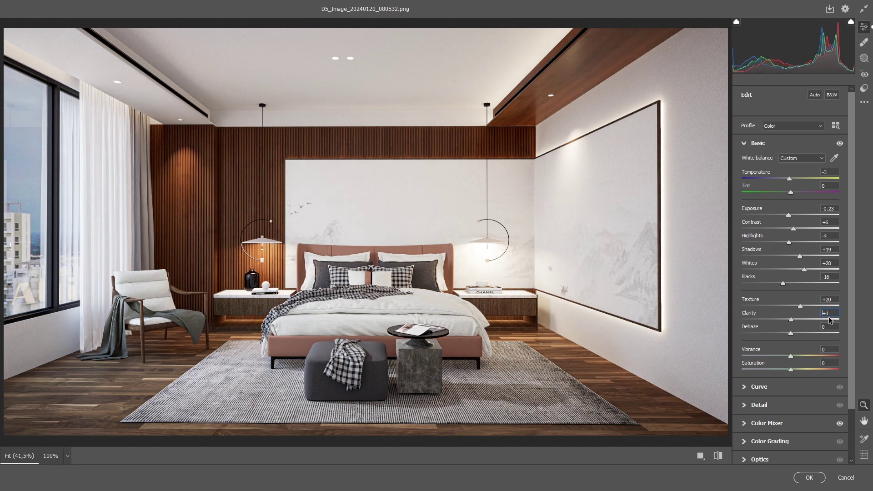
pyautogui.write('15')
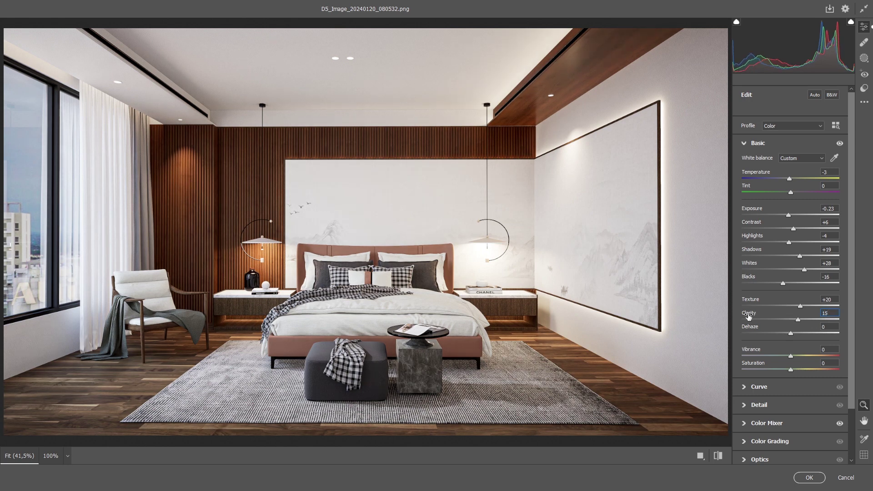
# Set Dehaze to +5 and settle Clarity at +10
pyautogui.click(829, 325)
pyautogui.write('5')
pyautogui.press('Return')
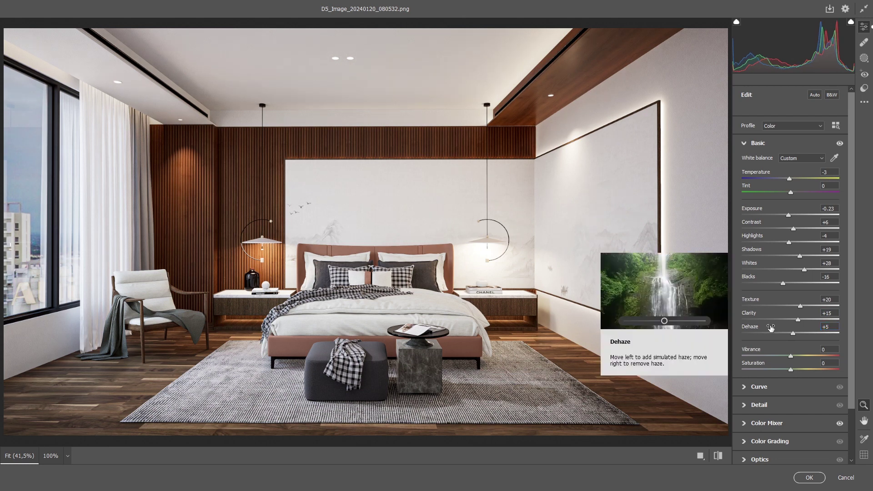
pyautogui.click(834, 313)
pyautogui.write('10')
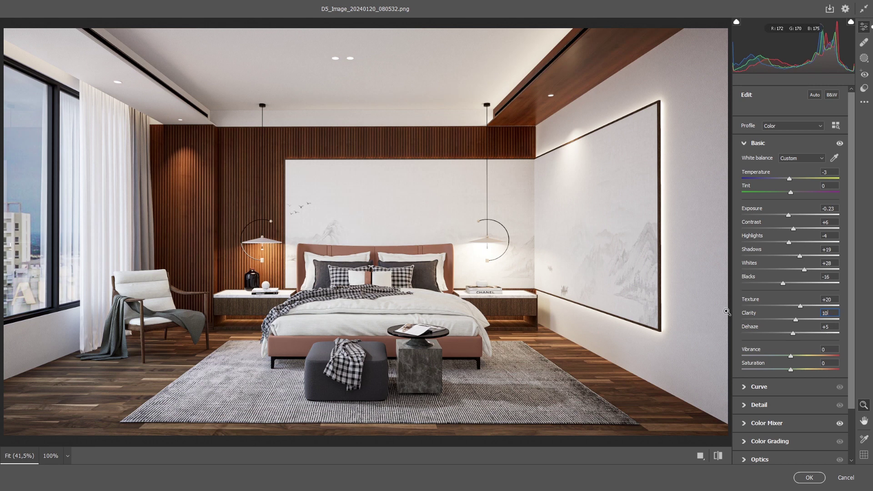
pyautogui.click(833, 299)
# Lower Texture to +15 and reset Contrast, Blacks and Whites to 0, keeping Shadows at +19
pyautogui.write('15')
pyautogui.doubleClick(794, 231)
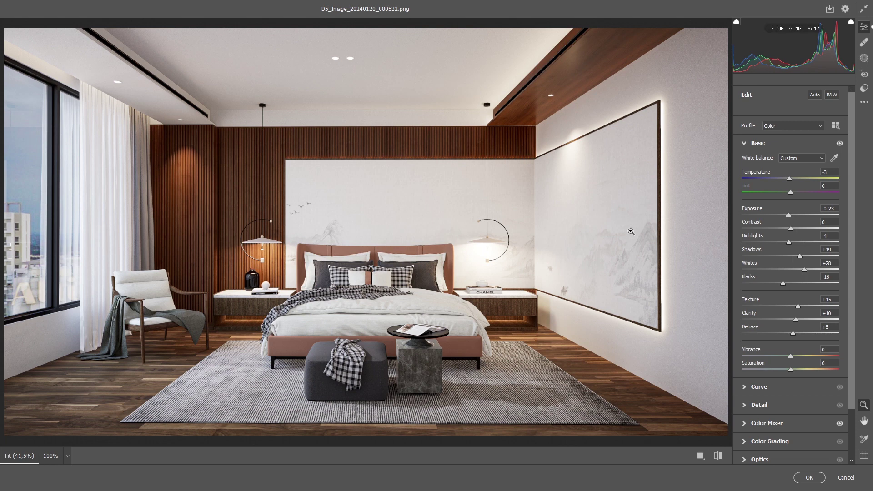
pyautogui.doubleClick(783, 283)
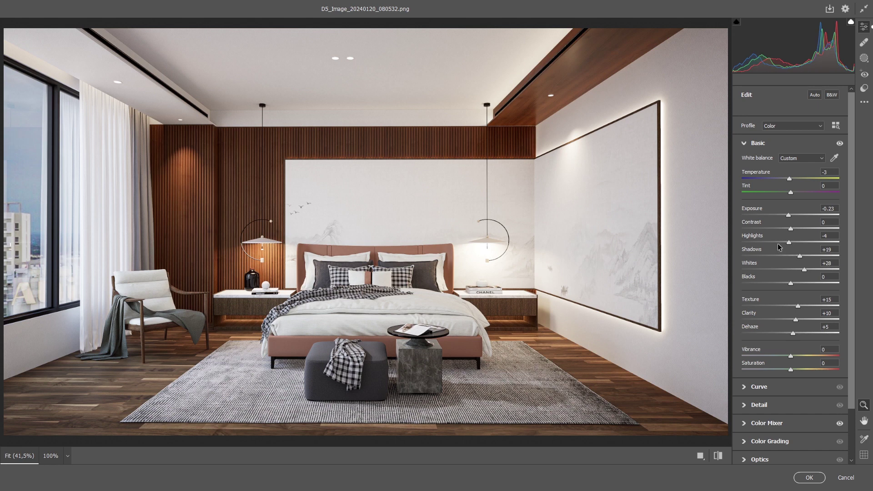
pyautogui.doubleClick(800, 257)
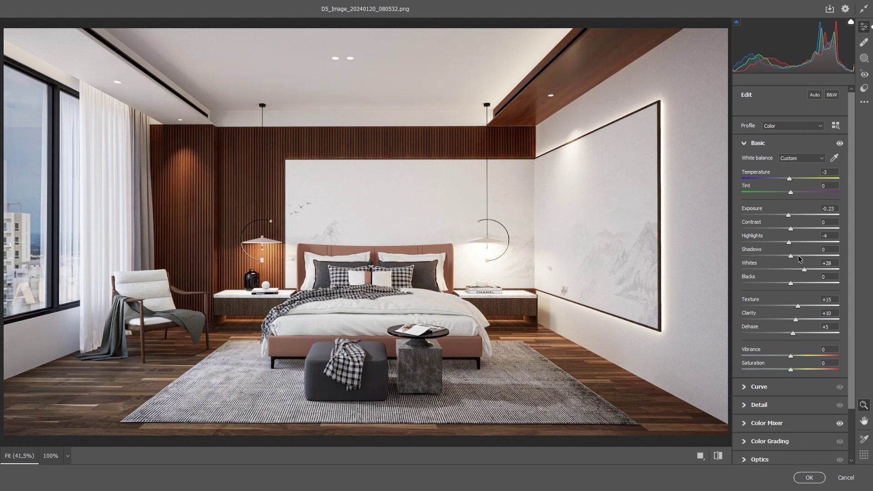
pyautogui.click(825, 249)
pyautogui.write('19')
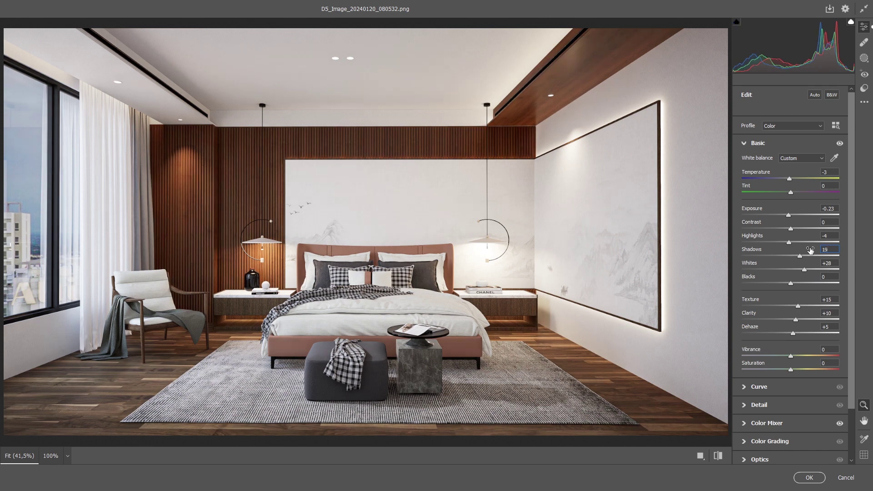
pyautogui.click(805, 272)
pyautogui.doubleClick(804, 271)
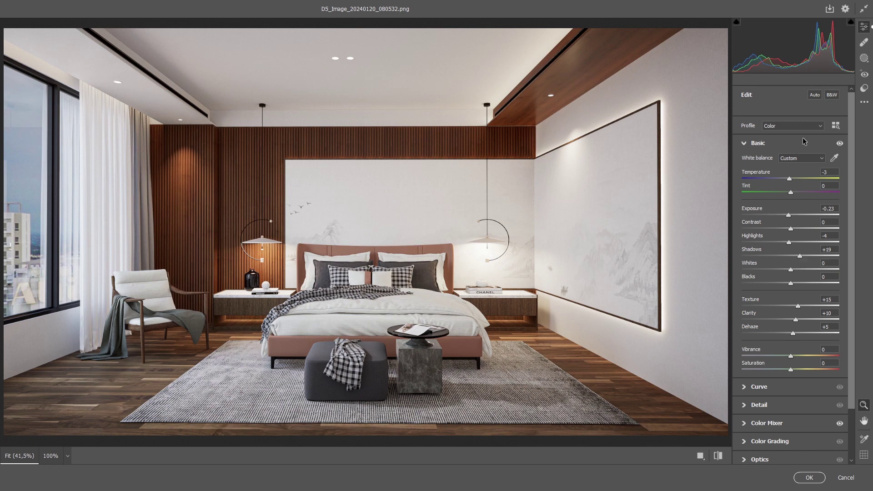
# Apply Auto tone, then reset Vibrance, Saturation, Blacks and Contrast to zero
pyautogui.click(815, 95)
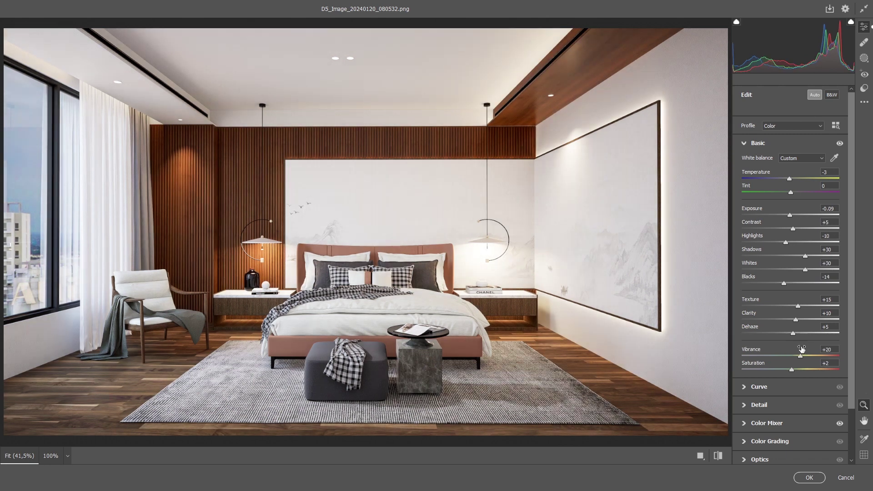
pyautogui.doubleClick(799, 356)
pyautogui.doubleClick(790, 370)
pyautogui.doubleClick(784, 283)
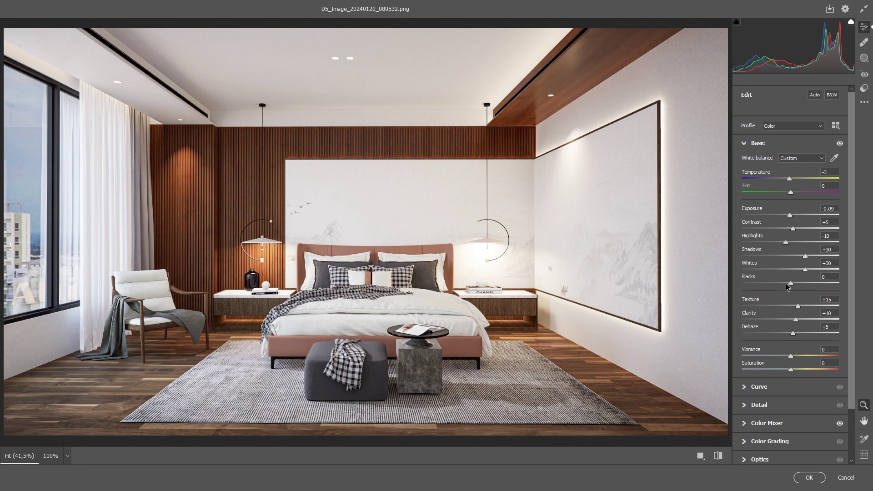
pyautogui.doubleClick(793, 229)
# Set Whites to +30 and Shadows to +30
pyautogui.doubleClick(805, 271)
pyautogui.click(825, 264)
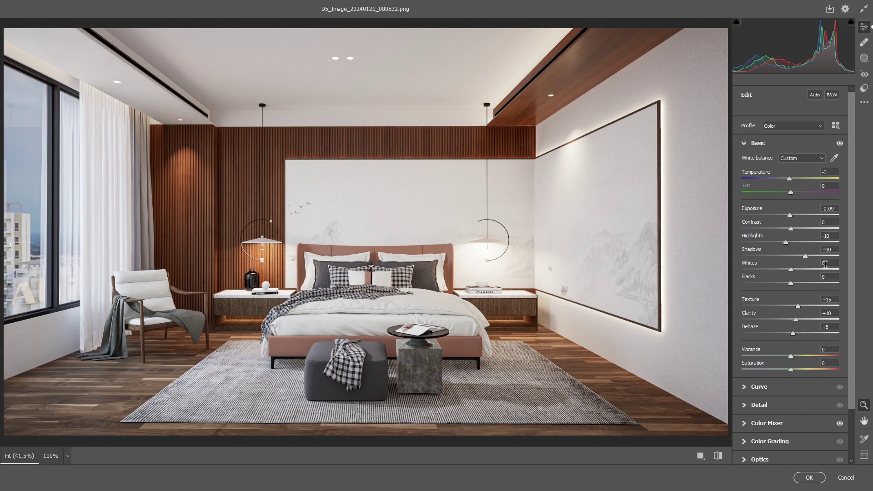
pyautogui.write('30')
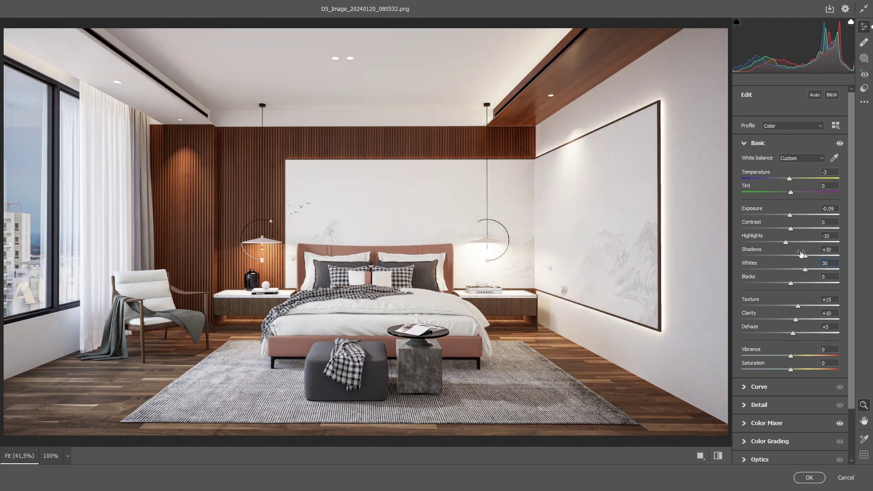
pyautogui.doubleClick(805, 257)
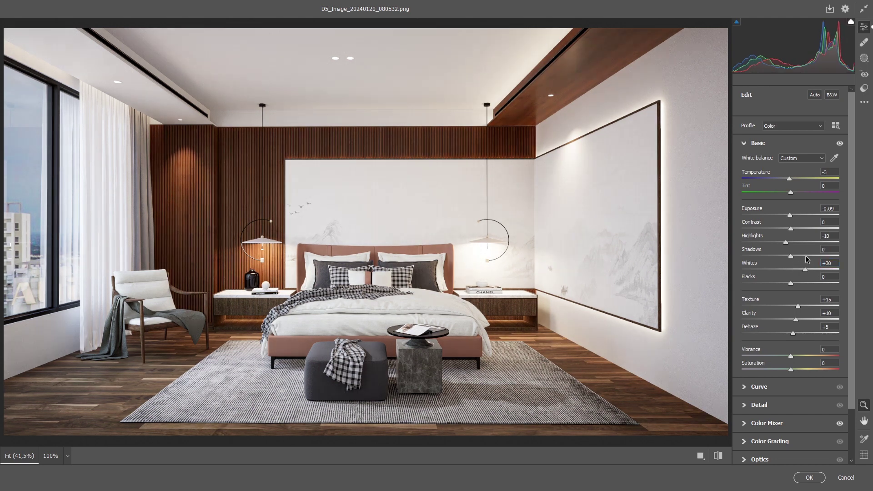
pyautogui.click(827, 249)
pyautogui.write('30')
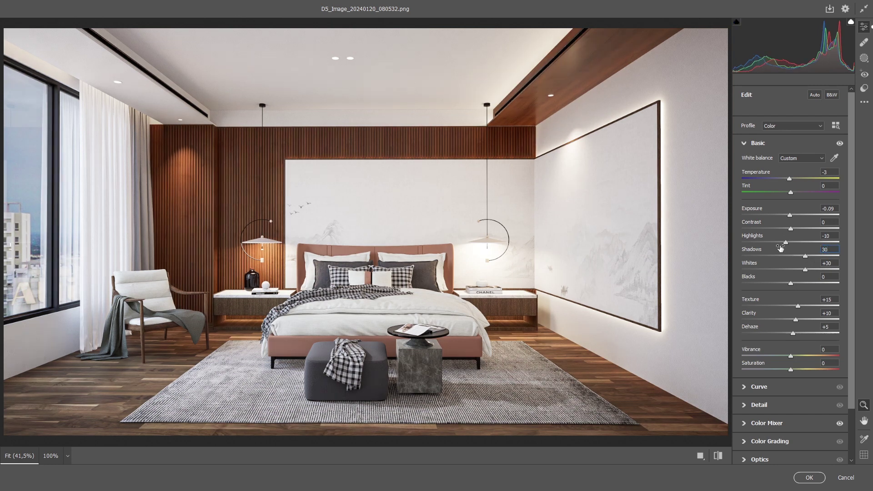
pyautogui.press('Return')
# Apply the Camera Raw grade, then toggle the smart filter repeatedly to compare before and after
pyautogui.click(810, 478)
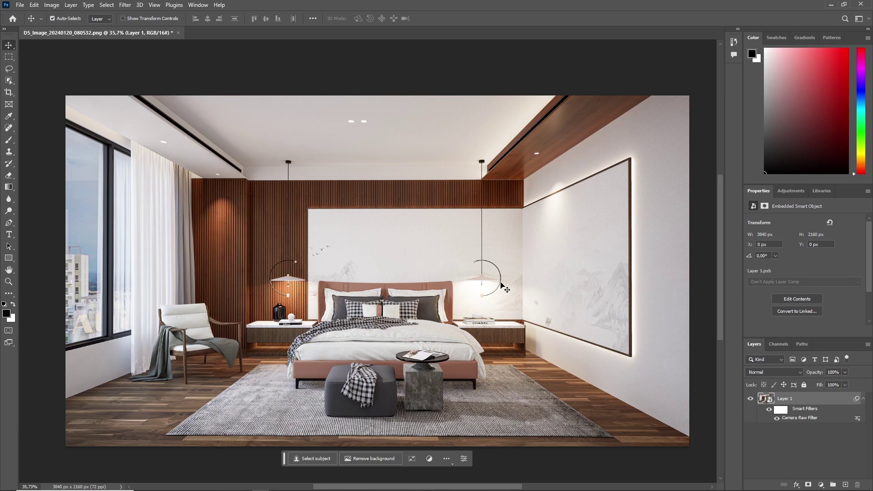
pyautogui.click(769, 410)
pyautogui.click(769, 411)
pyautogui.click(769, 411)
pyautogui.click(769, 411)
pyautogui.click(770, 411)
pyautogui.click(769, 412)
pyautogui.click(769, 411)
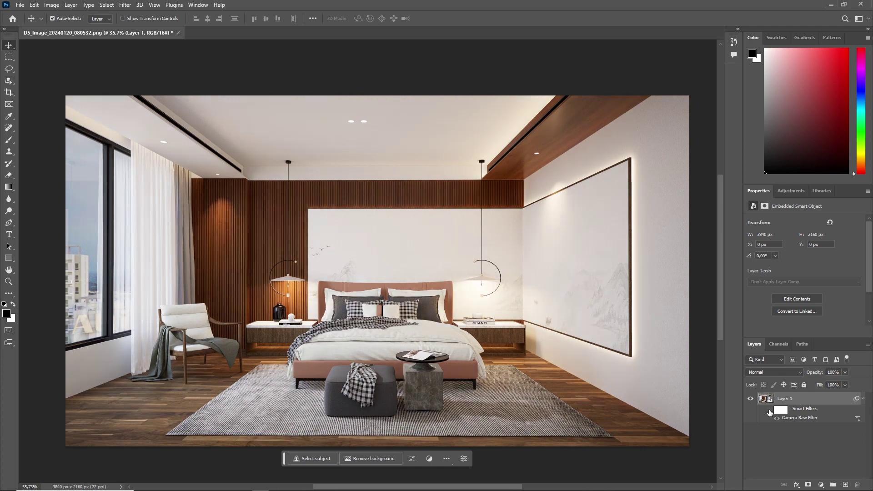
pyautogui.click(770, 412)
pyautogui.click(769, 411)
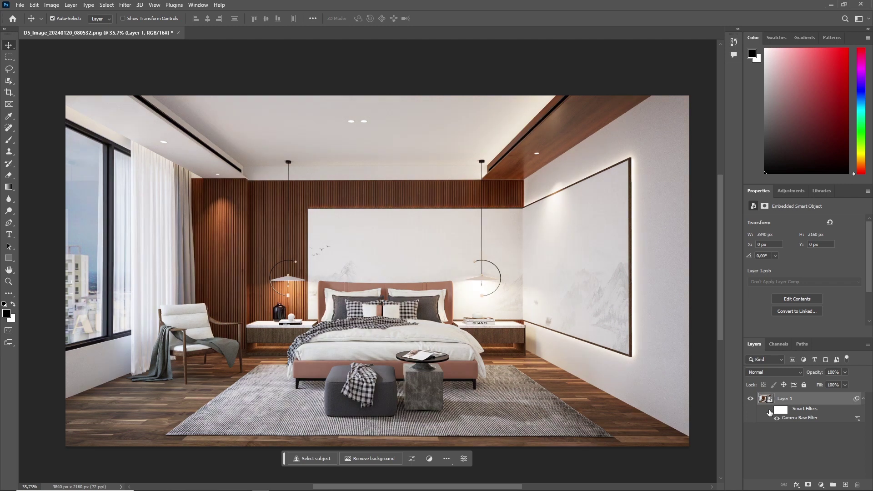
pyautogui.click(769, 411)
# Reopen Camera Raw, ease HSL Oranges saturation to -6, and apply the filter
pyautogui.doubleClick(802, 419)
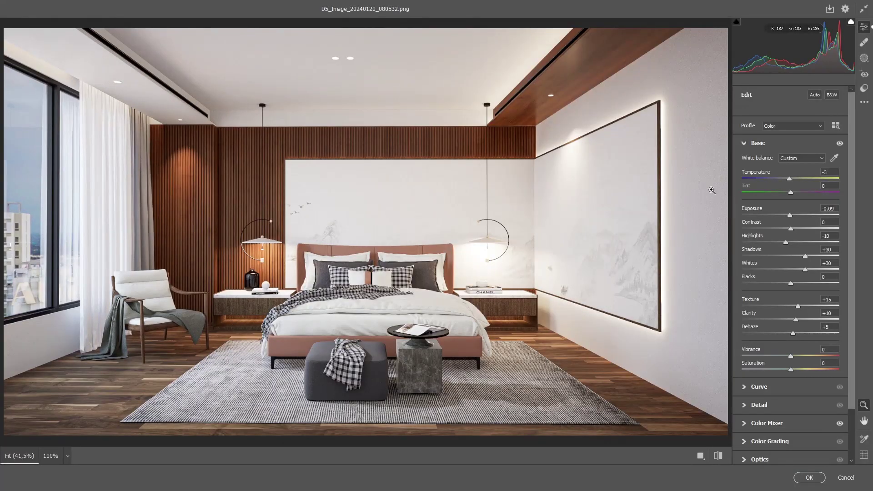
pyautogui.scroll(-3, 853, 231)
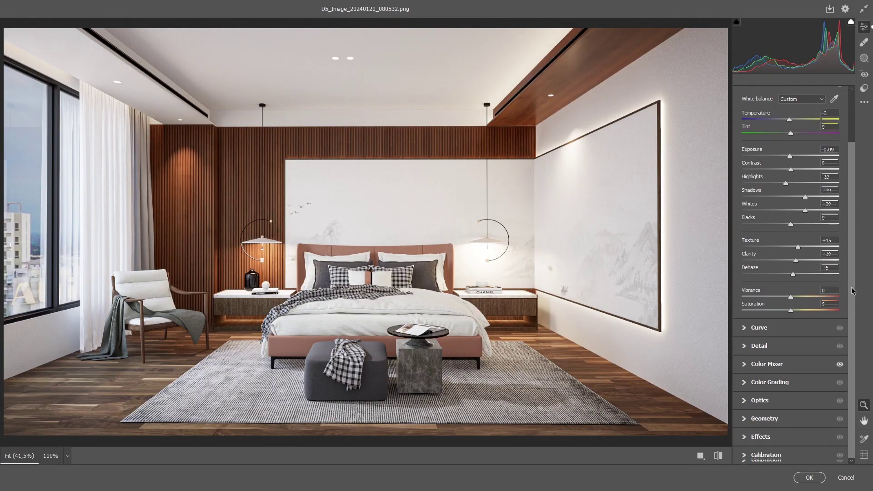
pyautogui.click(749, 383)
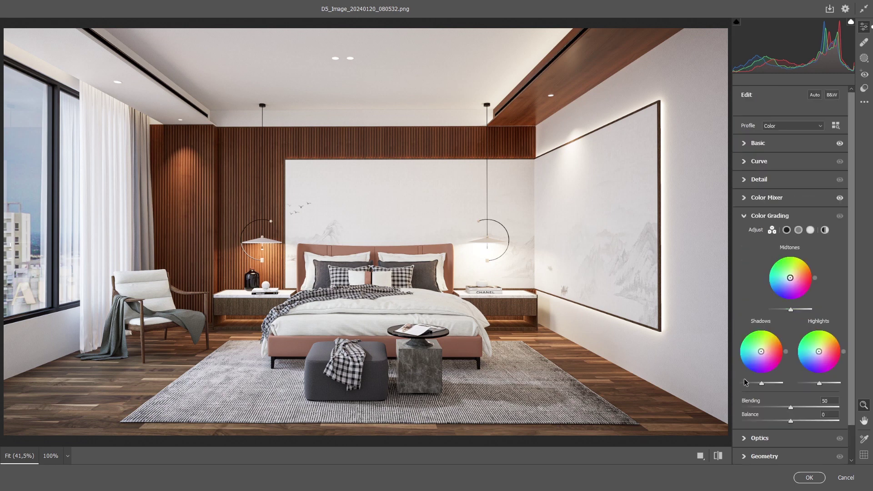
pyautogui.click(745, 196)
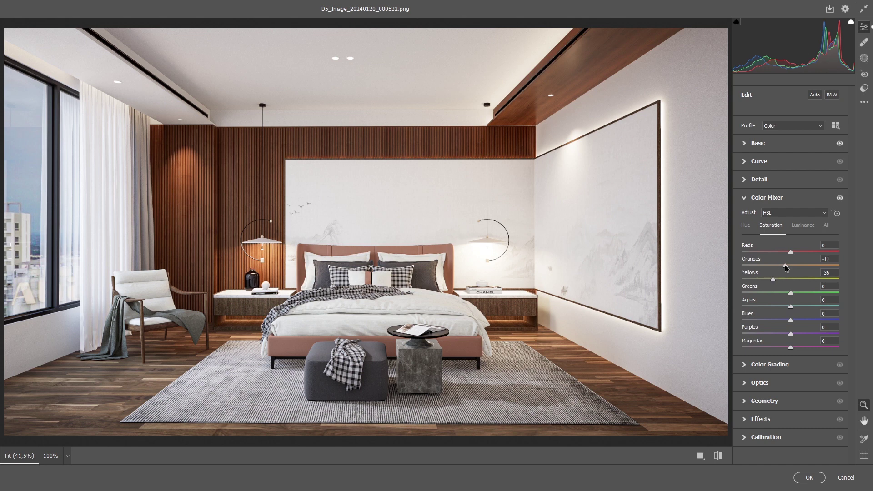
pyautogui.moveTo(784, 265); pyautogui.dragTo(788, 264)
pyautogui.click(805, 478)
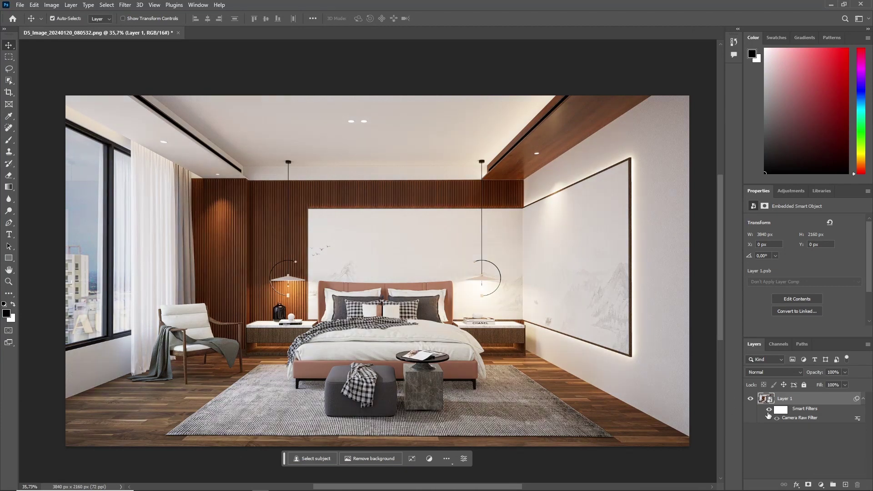
# Toggle the Camera Raw smart filter off and on to compare before and after
pyautogui.click(768, 412)
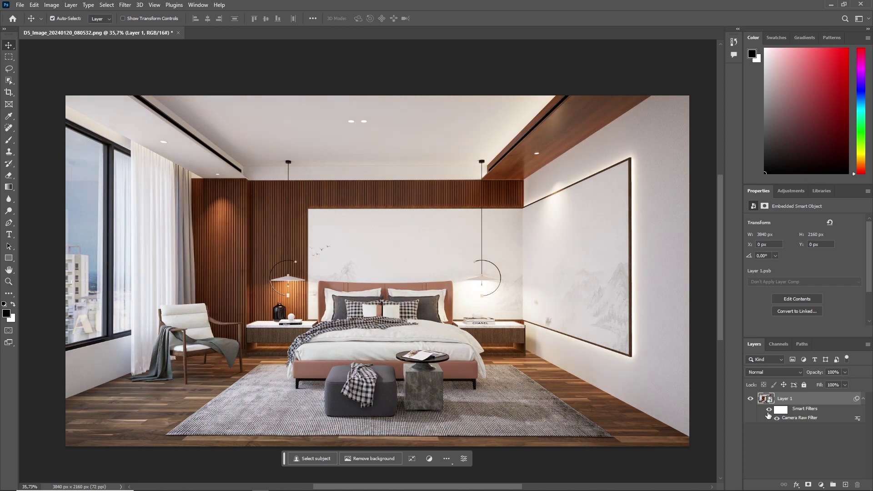
pyautogui.click(768, 411)
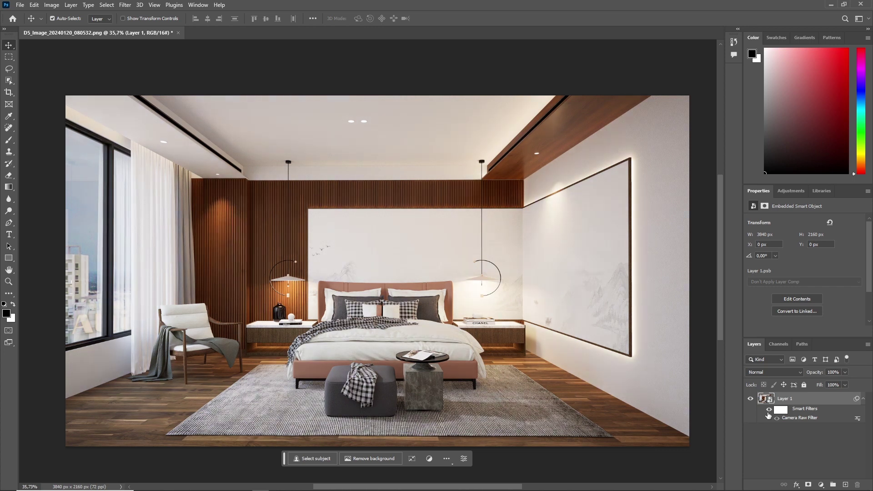
pyautogui.click(768, 411)
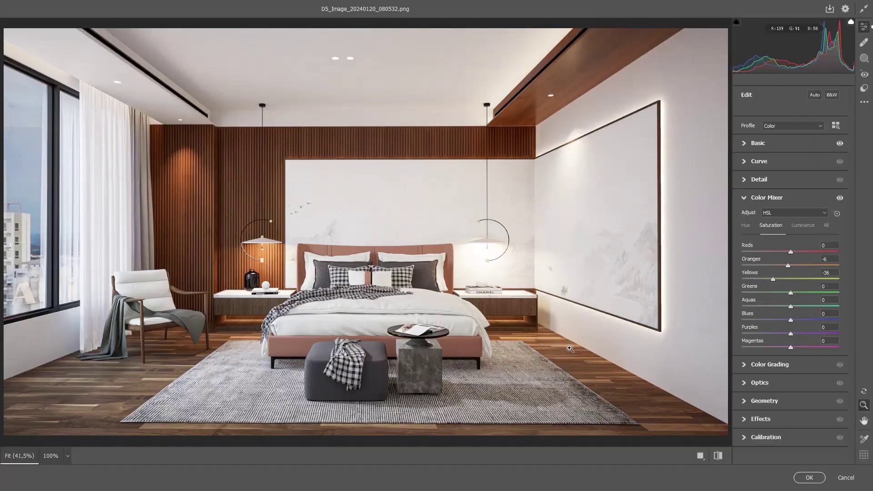
# Reset Yellows saturation to 0, apply the filter, and re-enable the smart filters
pyautogui.doubleClick(773, 279)
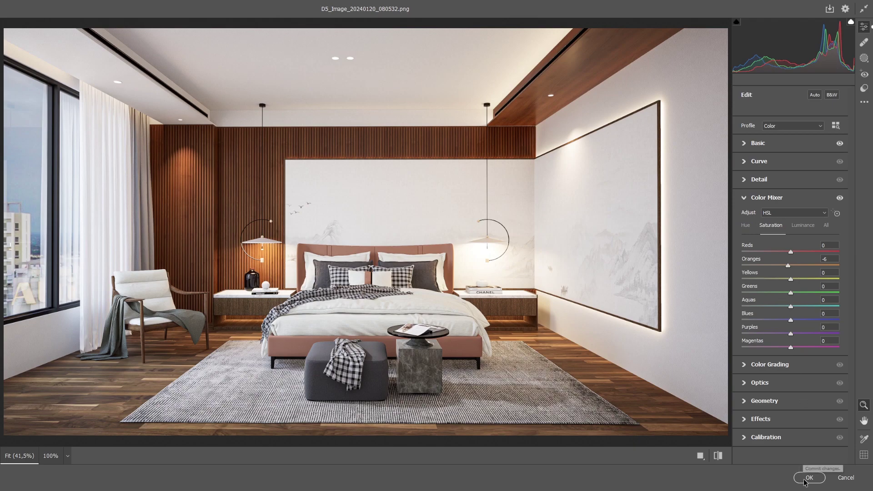
pyautogui.click(805, 478)
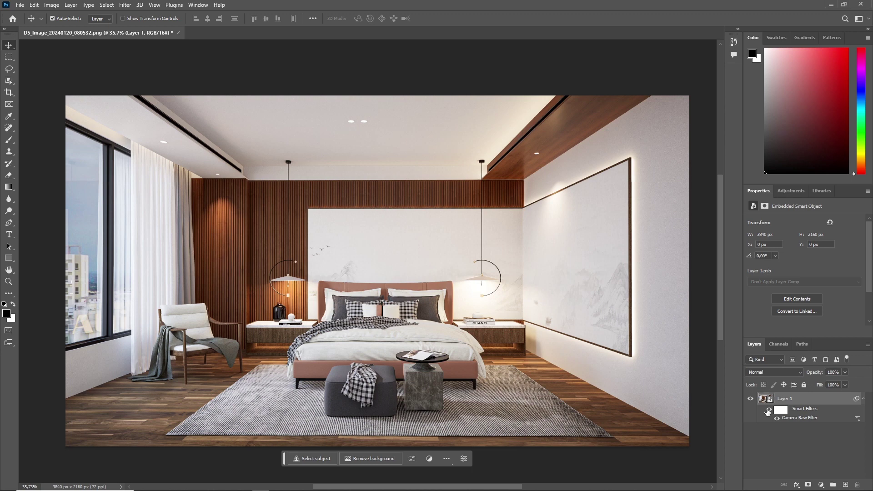
pyautogui.click(768, 410)
pyautogui.doubleClick(507, 5)
# Place Reflection.png on the canvas, centre it, and blend it with Color Dodge
pyautogui.moveTo(285, 73); pyautogui.dragTo(409, 368)
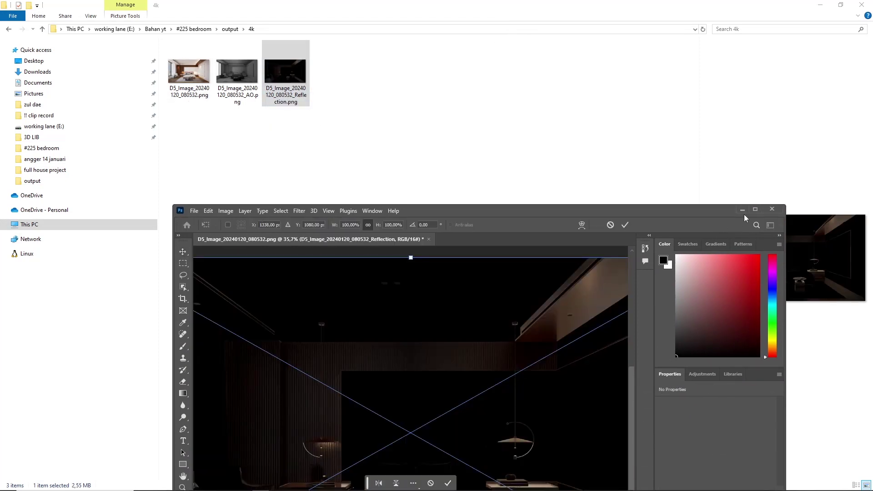
pyautogui.click(754, 210)
pyautogui.moveTo(486, 260); pyautogui.dragTo(578, 256)
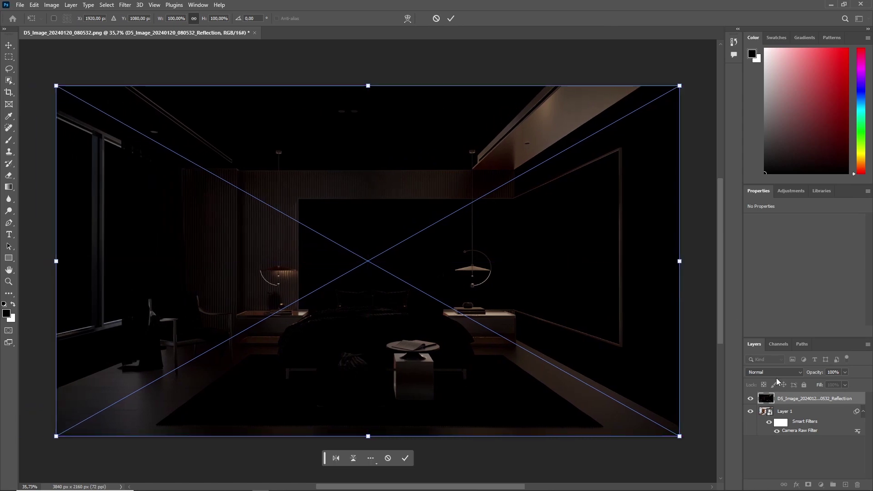
pyautogui.click(768, 375)
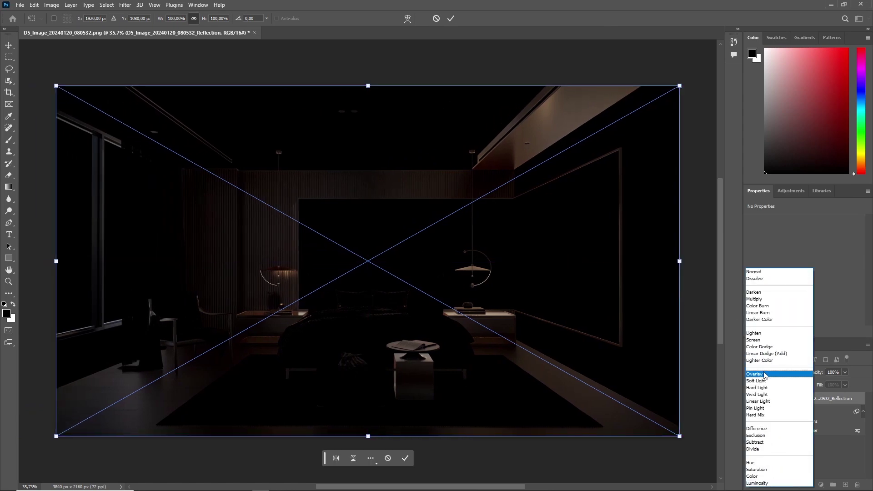
pyautogui.click(764, 347)
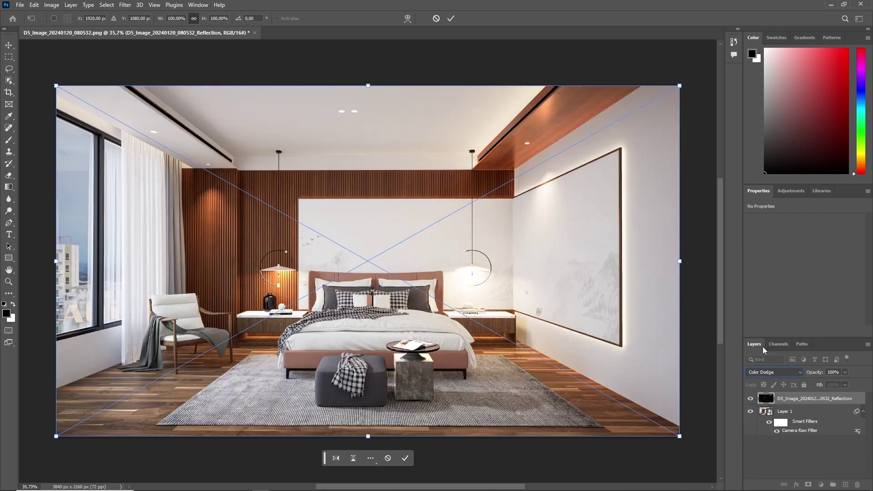
pyautogui.click(776, 374)
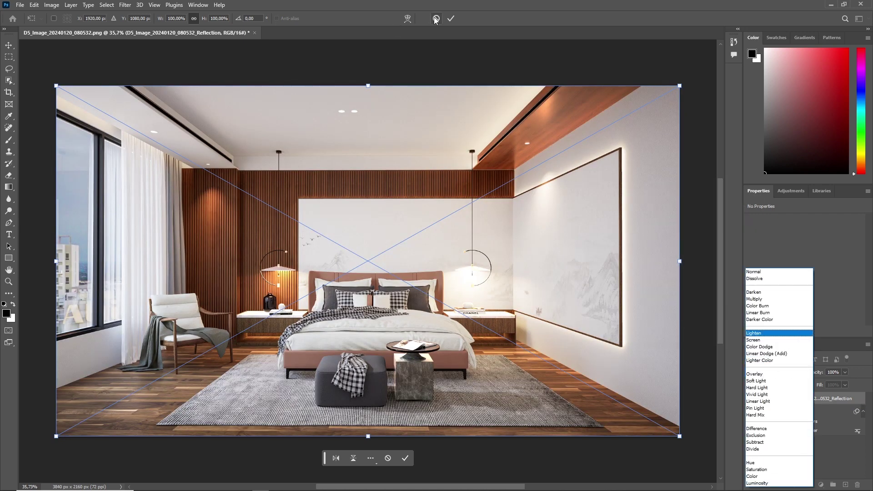
pyautogui.click(453, 25)
pyautogui.click(451, 18)
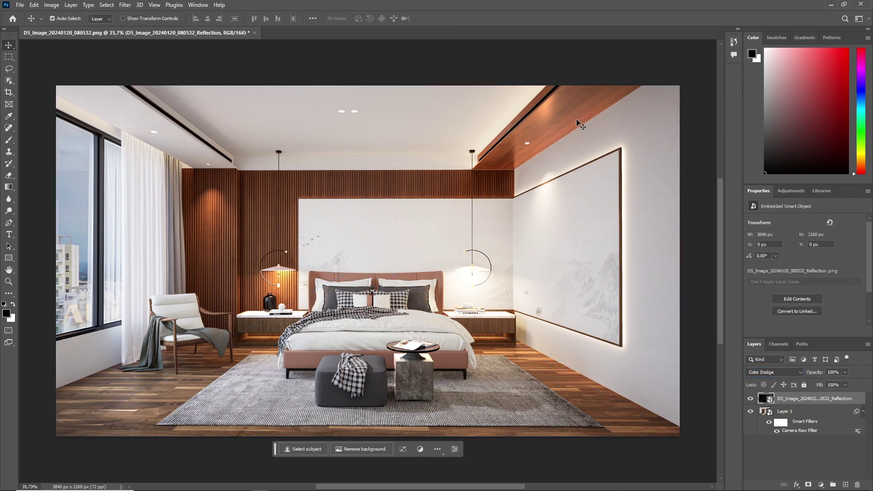
# Switch the Reflection layer to Linear Dodge (Add) at 30% opacity
pyautogui.click(774, 372)
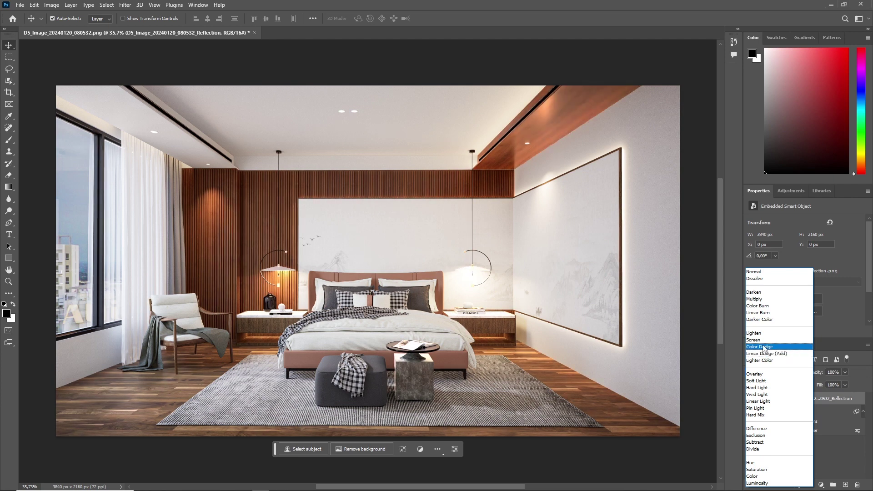
pyautogui.click(764, 354)
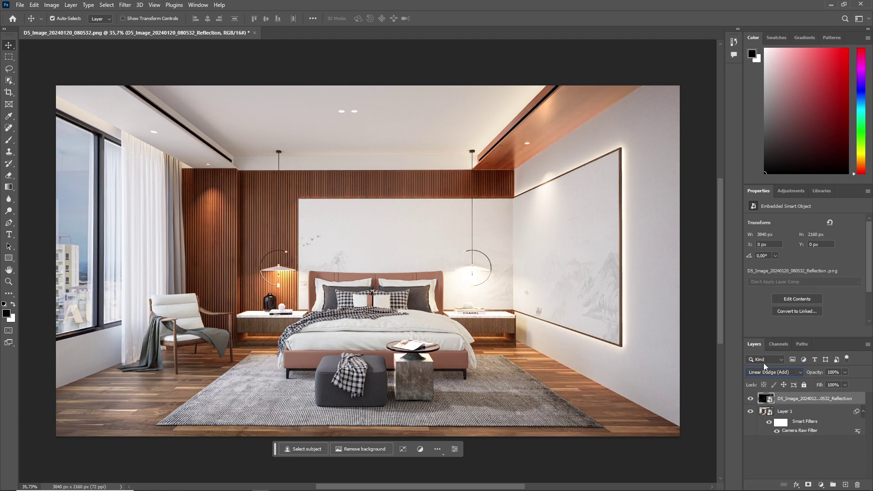
pyautogui.click(838, 373)
pyautogui.write('30')
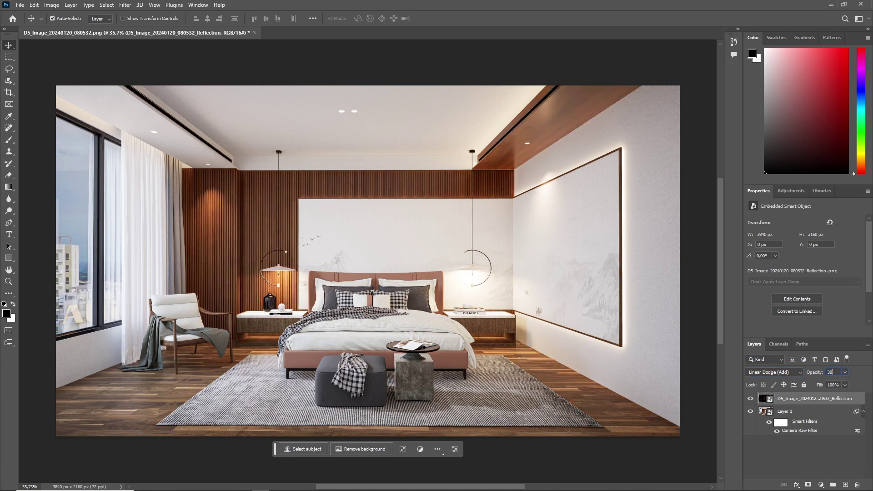
pyautogui.click(750, 399)
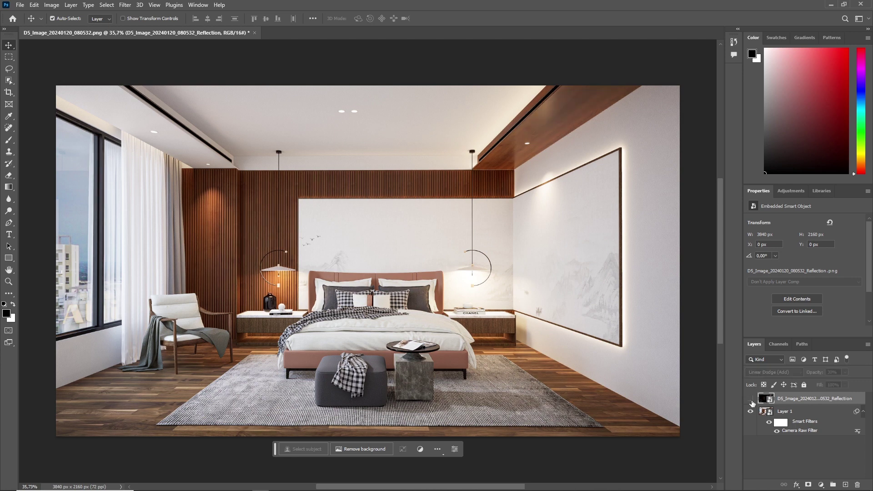
# Toggle the Reflection layer to compare, then restore its opacity to 30%
pyautogui.click(750, 399)
pyautogui.click(751, 400)
pyautogui.click(751, 399)
pyautogui.click(751, 400)
pyautogui.click(751, 400)
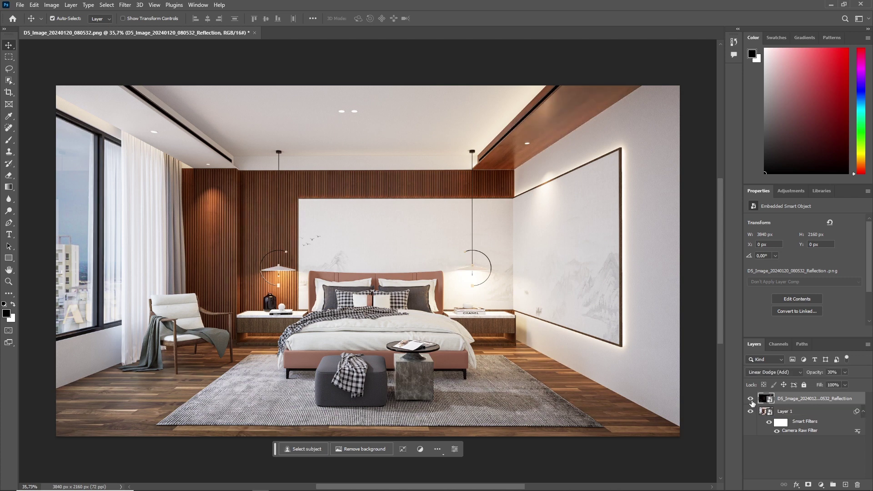
pyautogui.click(751, 399)
pyautogui.moveTo(845, 376); pyautogui.dragTo(830, 385)
pyautogui.click(832, 372)
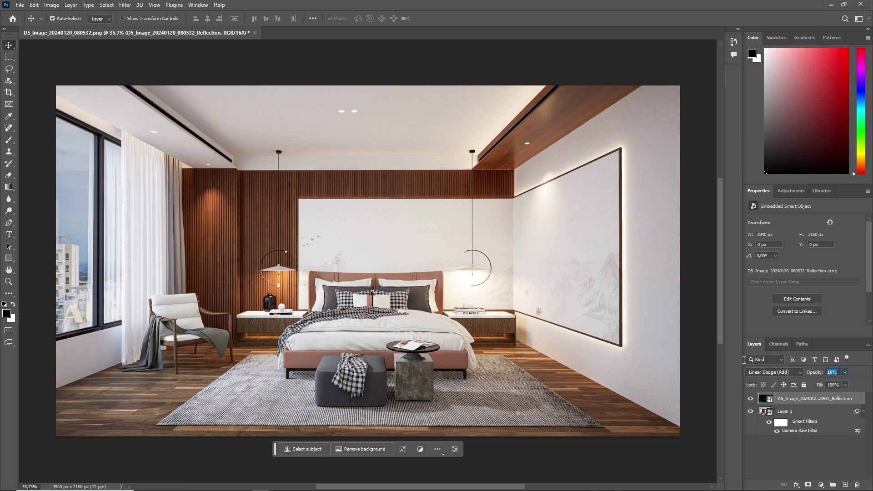
pyautogui.write('30')
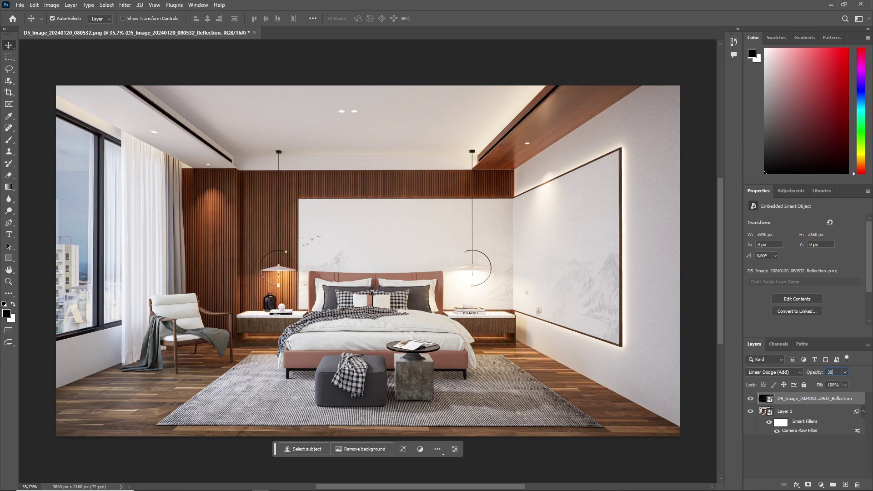
pyautogui.click(784, 373)
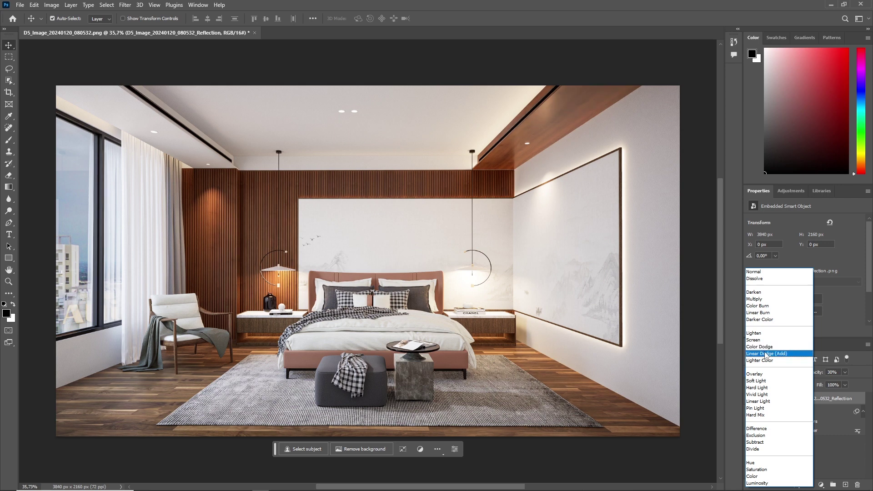
# Switch the Reflection layer back to Color Dodge and toggle it to compare
pyautogui.click(759, 347)
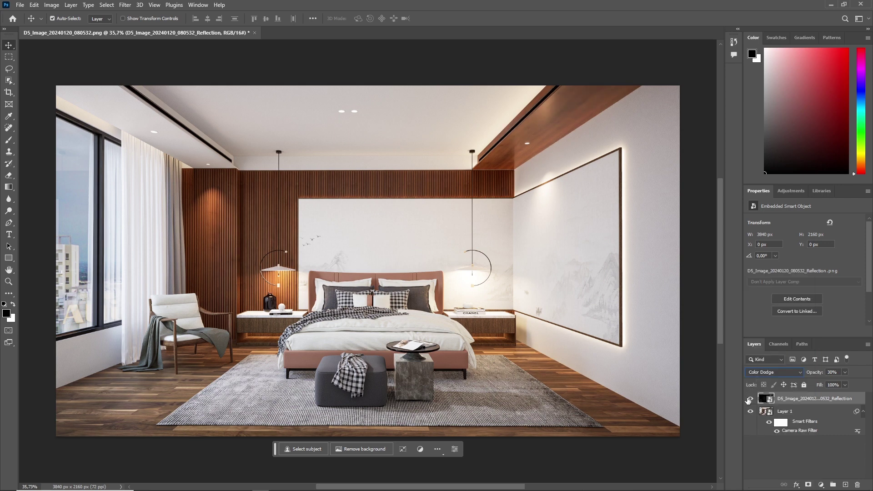
pyautogui.click(749, 400)
pyautogui.click(749, 399)
pyautogui.click(749, 399)
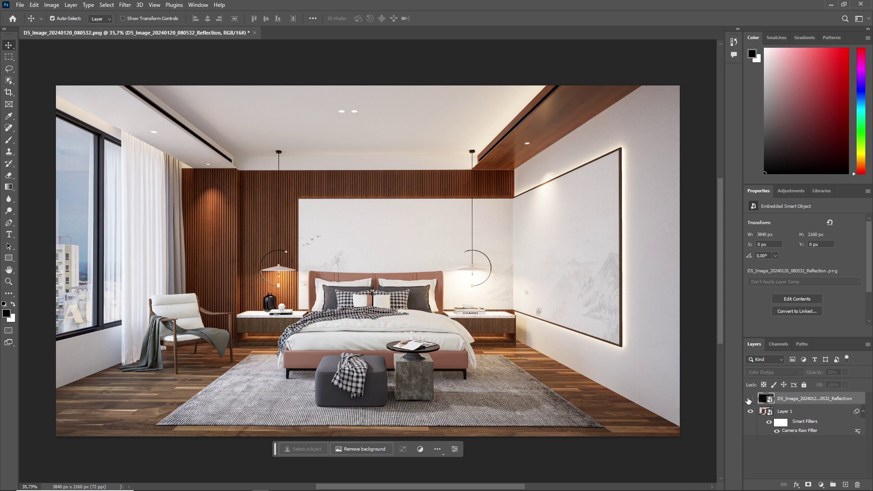
pyautogui.click(749, 399)
pyautogui.click(749, 400)
pyautogui.click(748, 400)
pyautogui.click(749, 399)
pyautogui.click(748, 399)
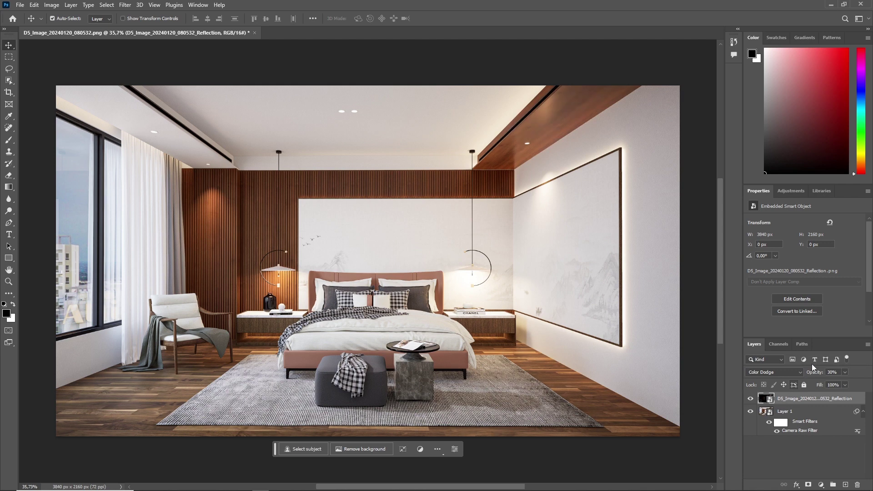
# Try Reflection opacities of 50%, 45% and 50%, comparing the layer on and off
pyautogui.click(833, 372)
pyautogui.write('50')
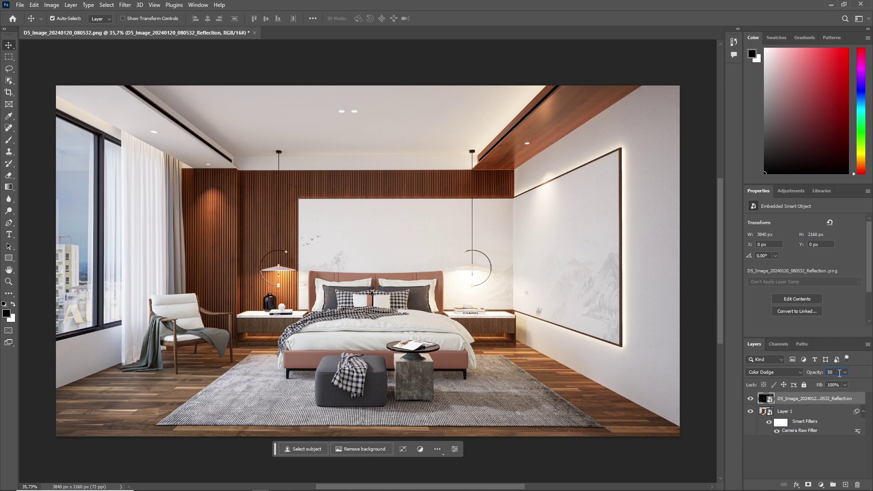
pyautogui.click(839, 372)
pyautogui.write('45')
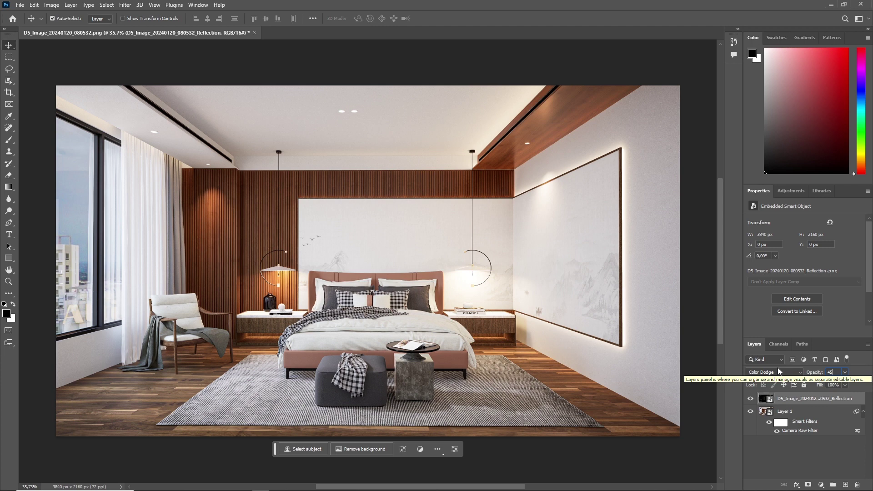
pyautogui.moveTo(837, 371); pyautogui.dragTo(699, 377)
pyautogui.write('50')
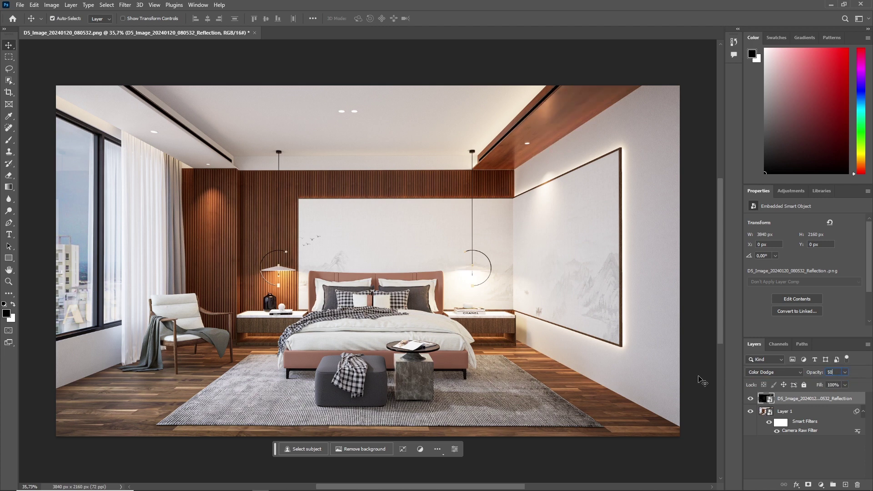
pyautogui.click(749, 399)
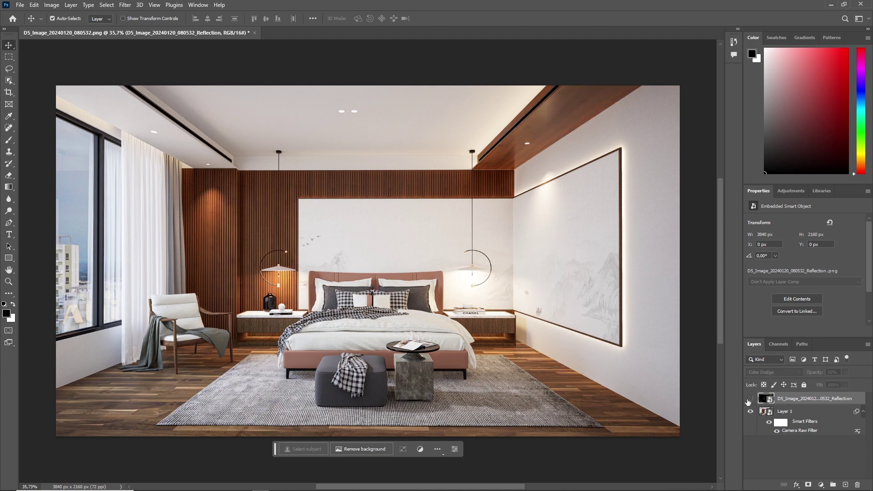
pyautogui.click(750, 399)
pyautogui.click(749, 399)
pyautogui.click(749, 399)
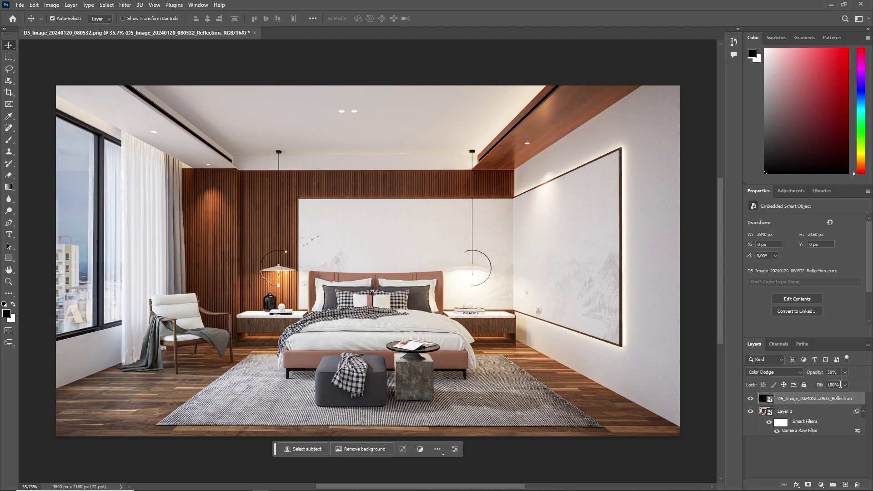
# Test lower Reflection opacities (30%, 25%, 8%) and settle on 15%
pyautogui.click(834, 372)
pyautogui.write('30')
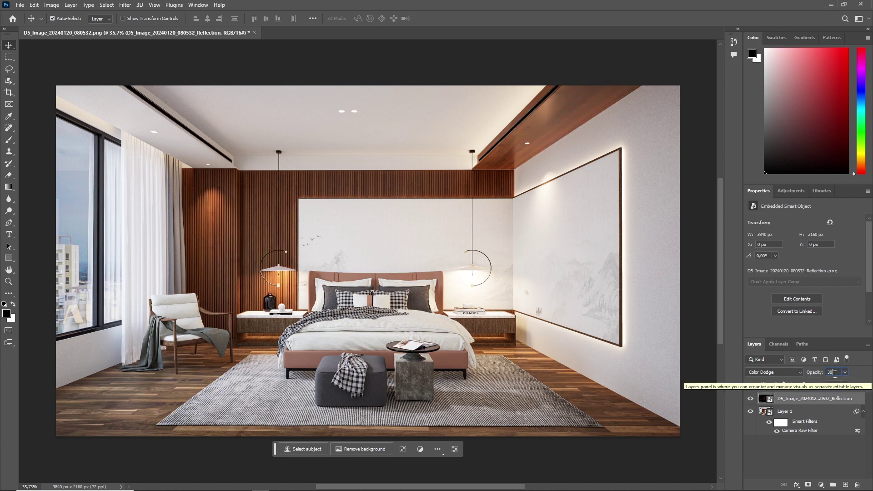
pyautogui.press('BackSpace')
pyautogui.press('BackSpace')
pyautogui.write('25')
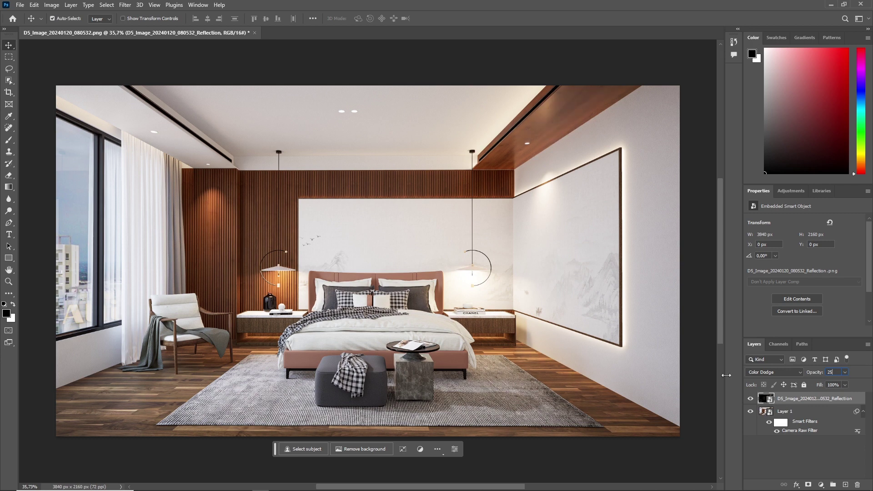
pyautogui.moveTo(845, 372); pyautogui.dragTo(829, 385)
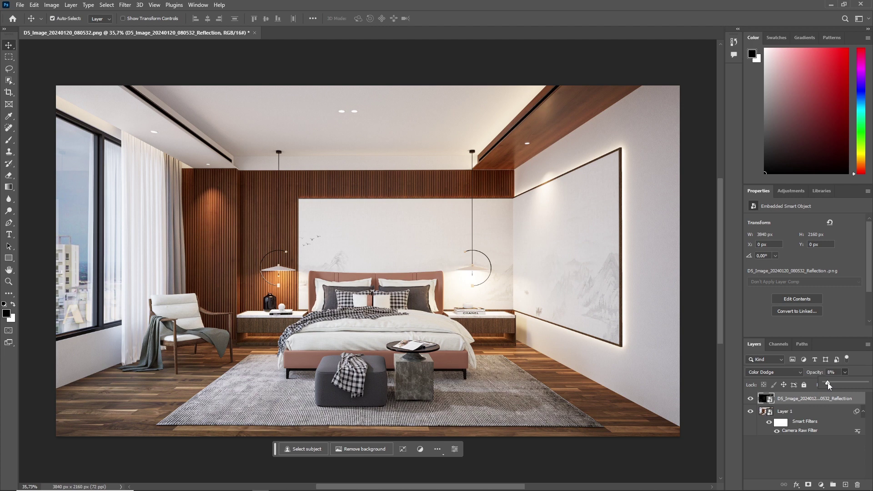
pyautogui.click(751, 400)
pyautogui.click(751, 400)
pyautogui.click(750, 400)
pyautogui.click(840, 372)
pyautogui.write('15')
pyautogui.press('Return')
# Toggle the Reflection layer at 15% opacity to compare before and after
pyautogui.click(751, 400)
pyautogui.click(751, 400)
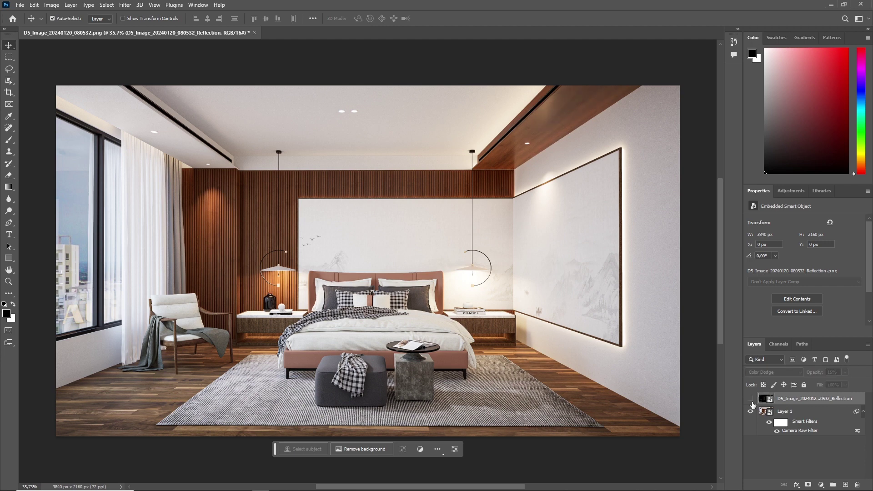
pyautogui.click(751, 400)
pyautogui.click(751, 400)
pyautogui.click(751, 400)
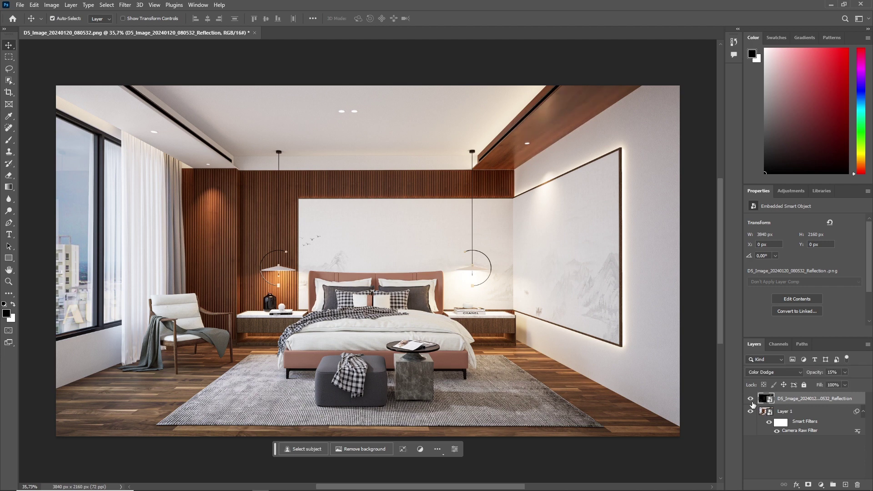
pyautogui.click(751, 400)
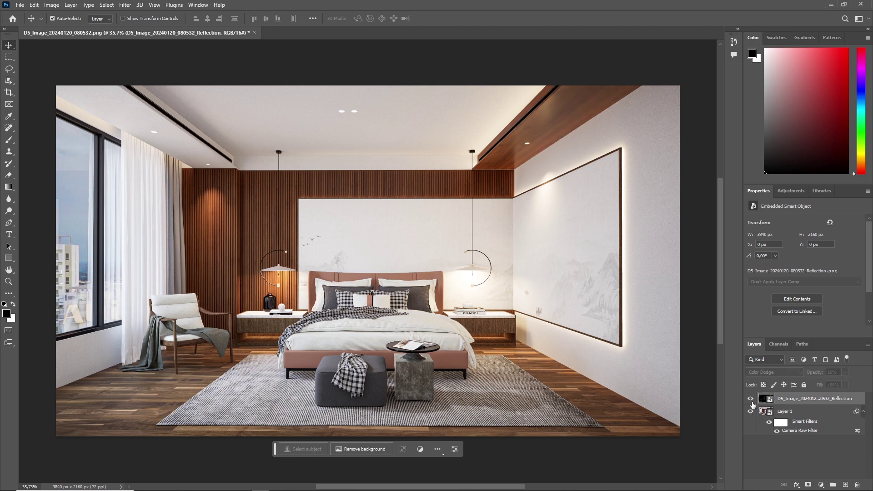
pyautogui.click(751, 401)
pyautogui.click(751, 400)
pyautogui.click(751, 400)
# Fix the Reflection layer at 30% opacity in Color Dodge and drag the AO pass PNG in
pyautogui.click(832, 372)
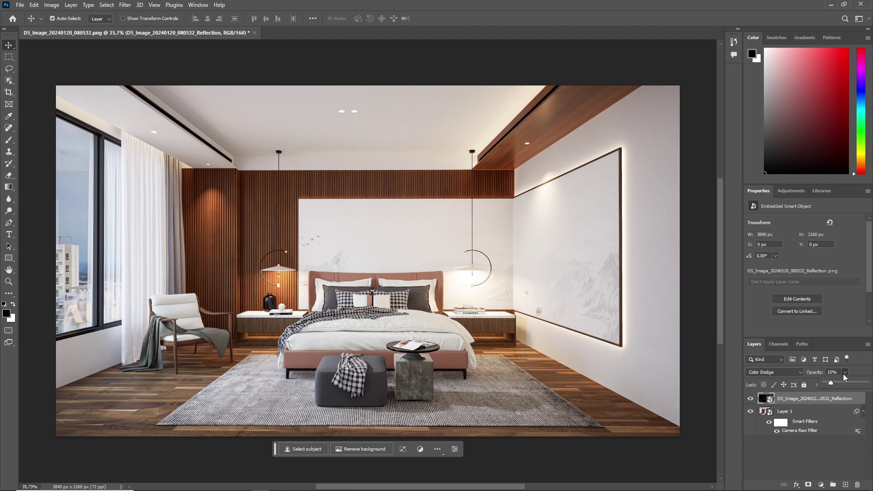
pyautogui.write('30')
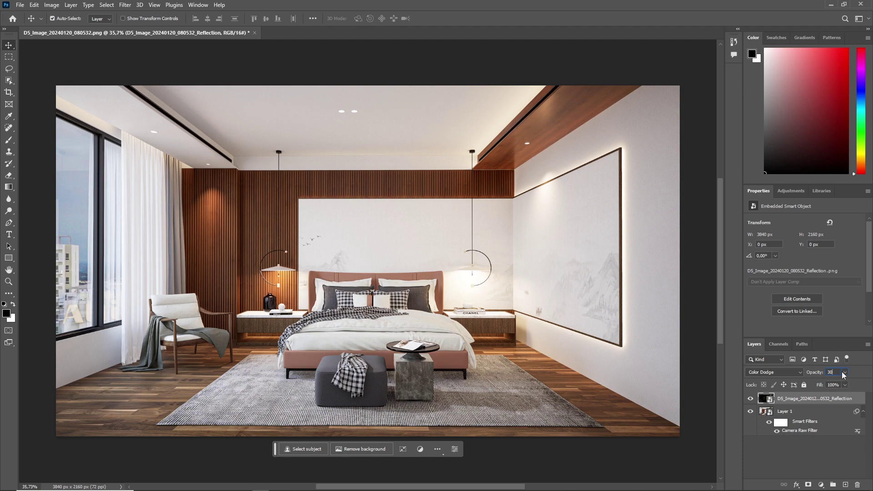
pyautogui.click(779, 372)
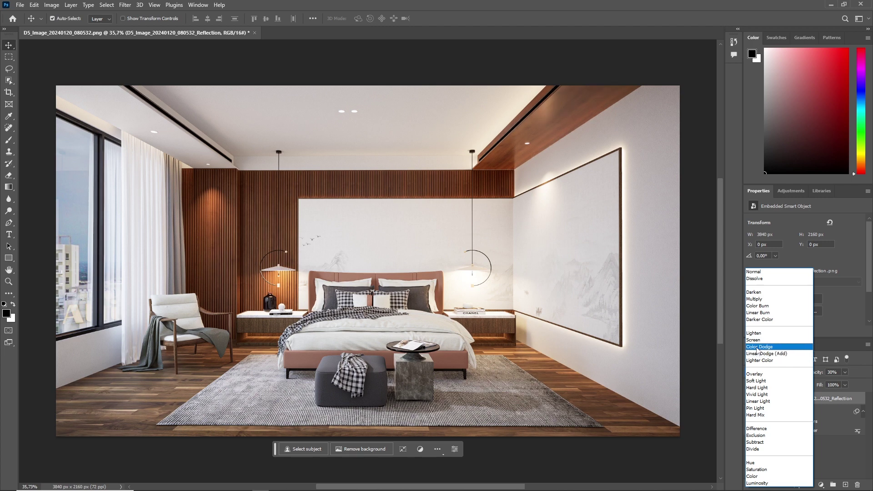
pyautogui.click(757, 347)
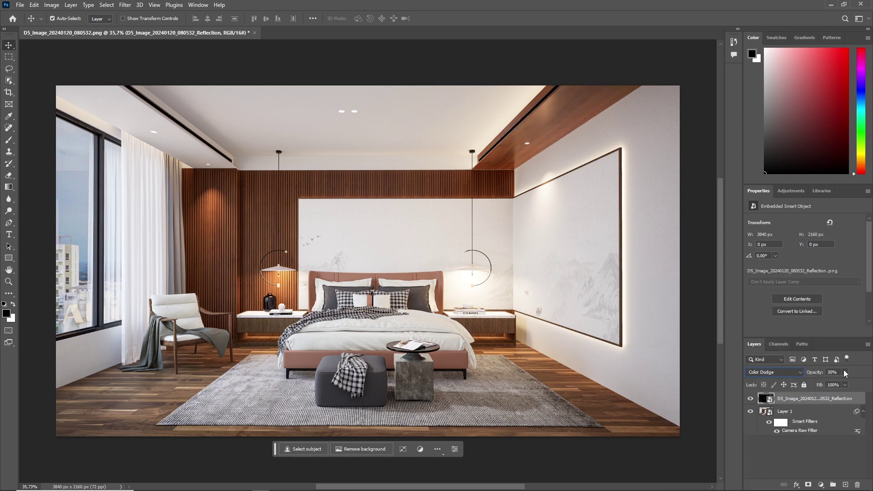
pyautogui.moveTo(517, 2); pyautogui.dragTo(517, 56)
pyautogui.moveTo(237, 73); pyautogui.dragTo(400, 419)
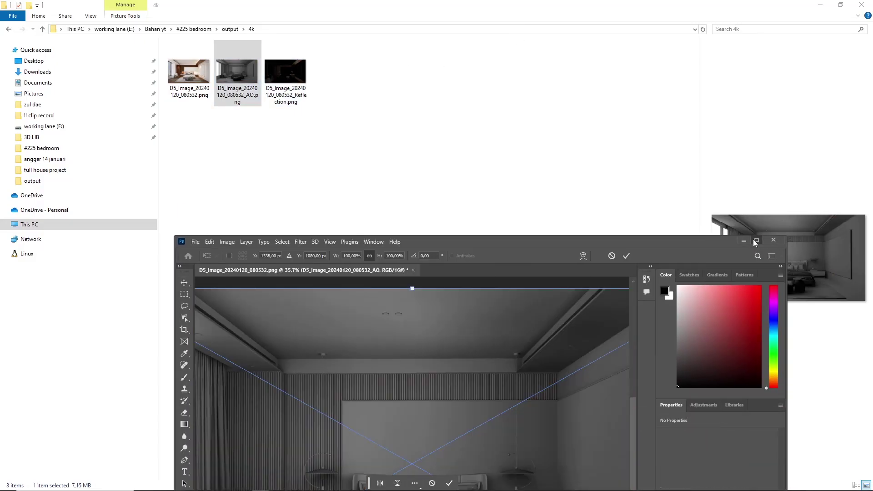
# Position the AO layer, blend it in Soft Light at 15% opacity, and commit the placement
pyautogui.click(753, 241)
pyautogui.moveTo(527, 250); pyautogui.dragTo(590, 249)
pyautogui.click(752, 372)
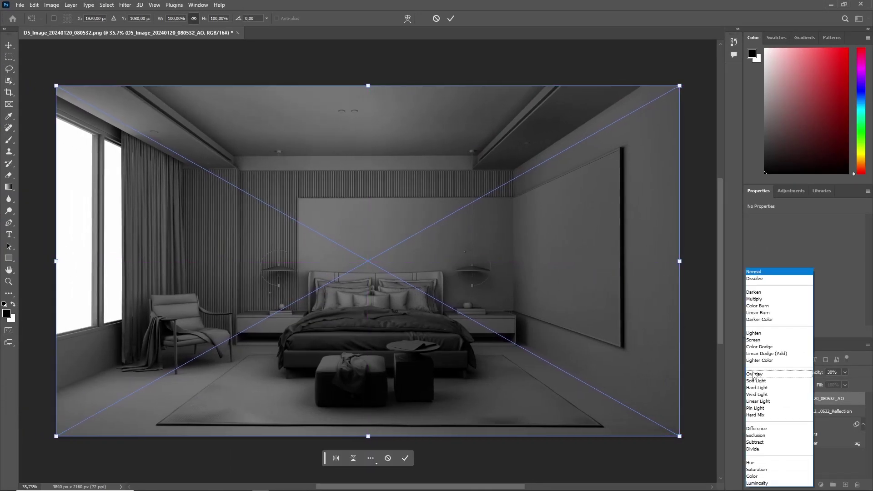
pyautogui.click(754, 384)
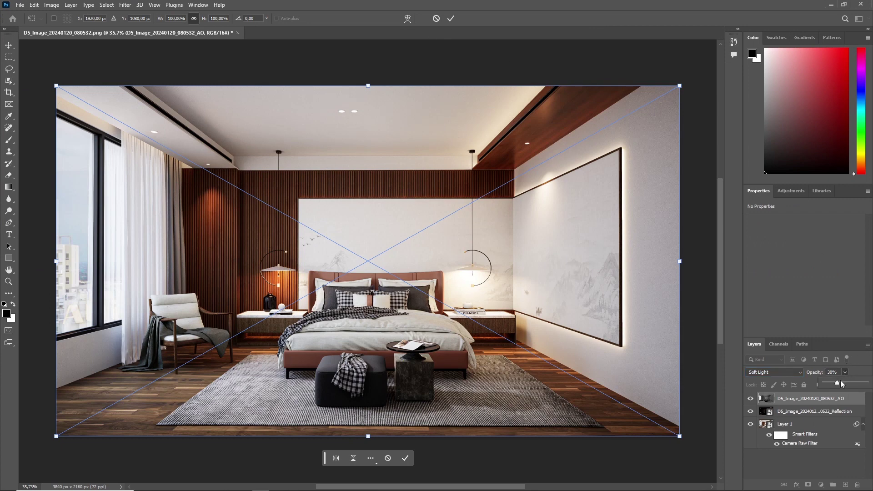
pyautogui.moveTo(839, 382); pyautogui.dragTo(823, 384)
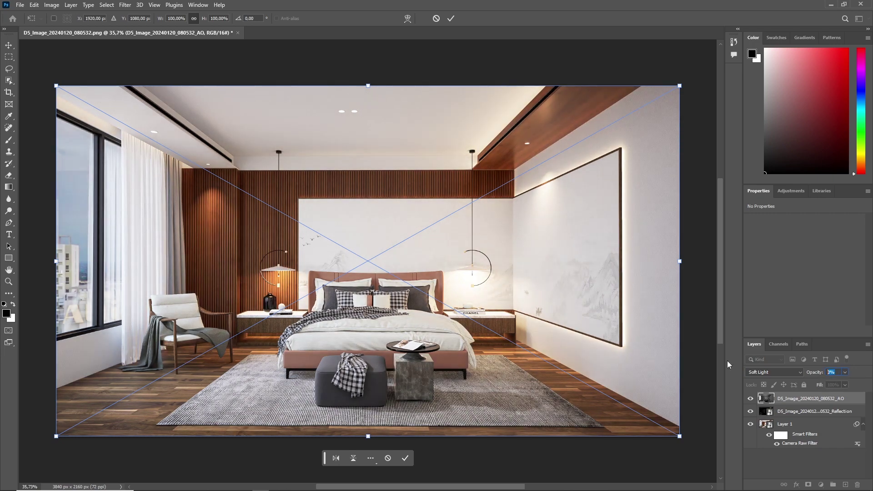
pyautogui.write('15')
pyautogui.click(451, 18)
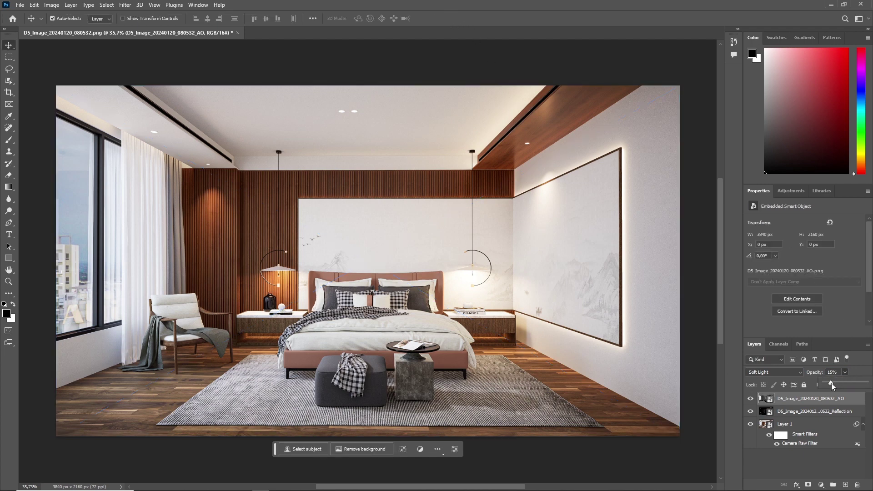
# Test higher AO opacities with the slider, then return it to 15%
pyautogui.moveTo(832, 383); pyautogui.dragTo(869, 385)
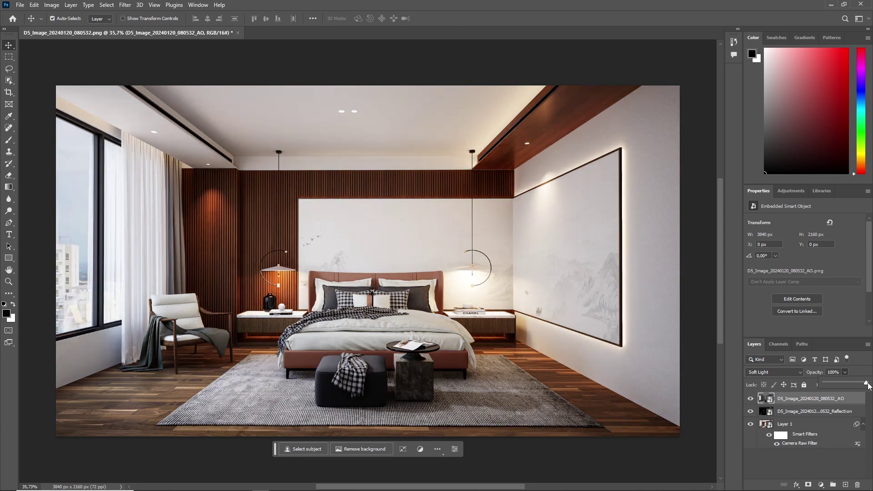
pyautogui.click(804, 400)
pyautogui.click(844, 372)
pyautogui.moveTo(845, 385); pyautogui.dragTo(811, 383)
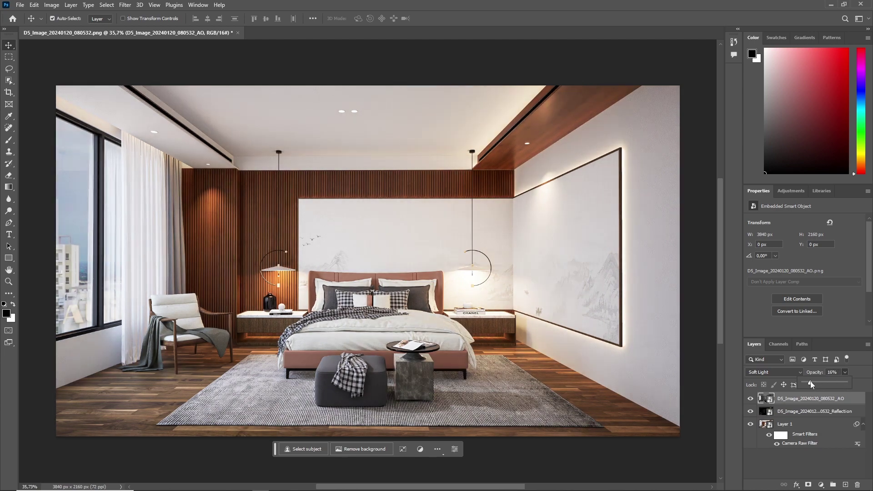
pyautogui.click(838, 372)
pyautogui.write('15')
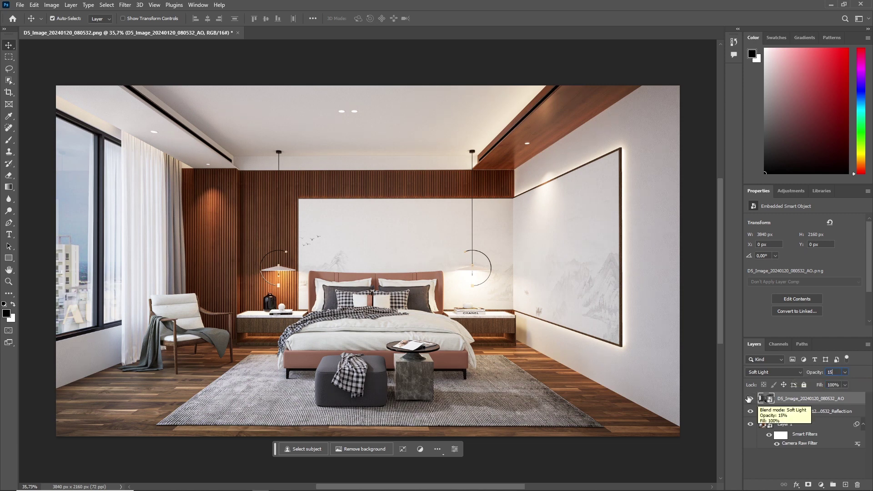
# Hide the AO and Reflection layers and select Layer 1
pyautogui.click(750, 398)
pyautogui.click(750, 411)
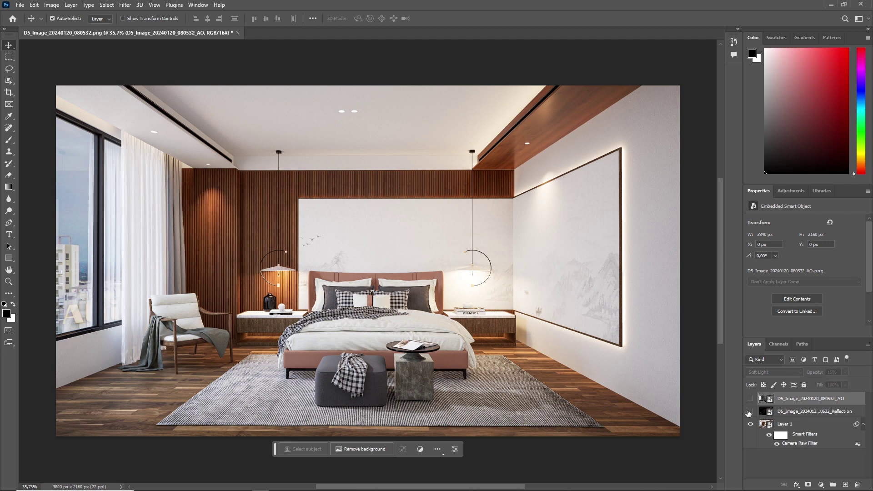
pyautogui.click(770, 438)
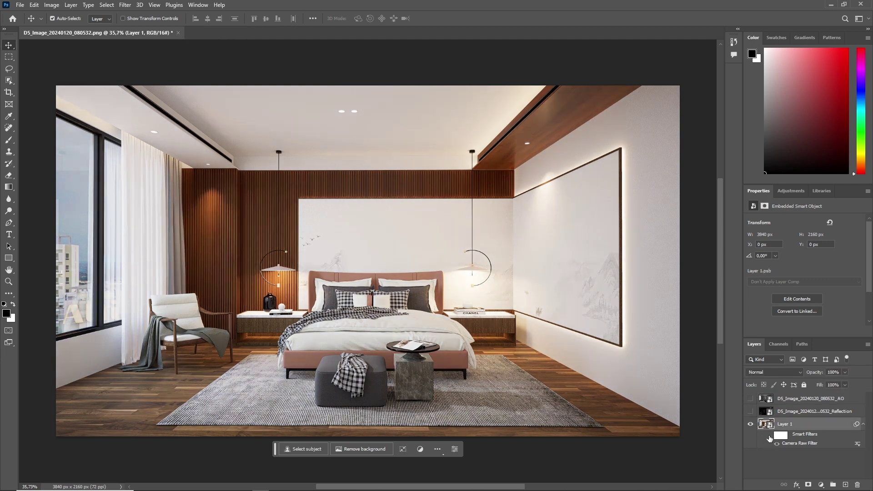
# Turn the Camera Raw smart filter on Layer 1 and the Reflection pass layer back on
pyautogui.click(769, 437)
pyautogui.click(751, 411)
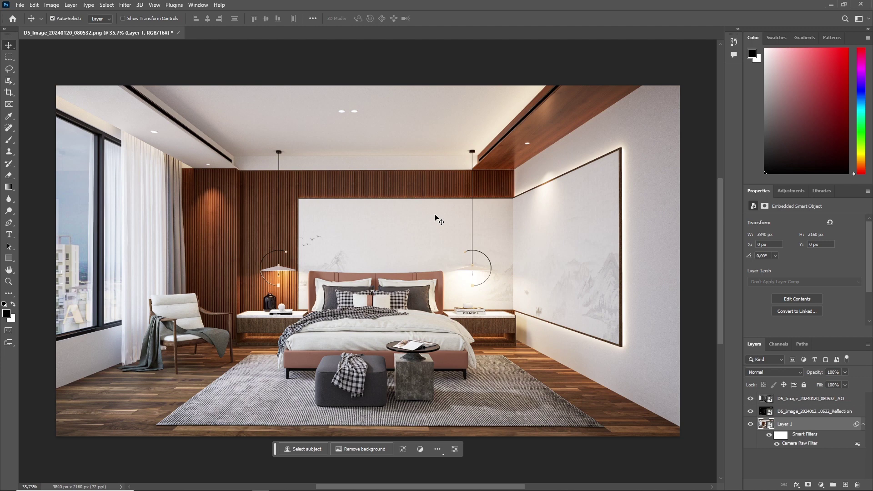
pyautogui.keyDown('alt'); pyautogui.scroll(1, 414, 221); pyautogui.keyUp('alt')
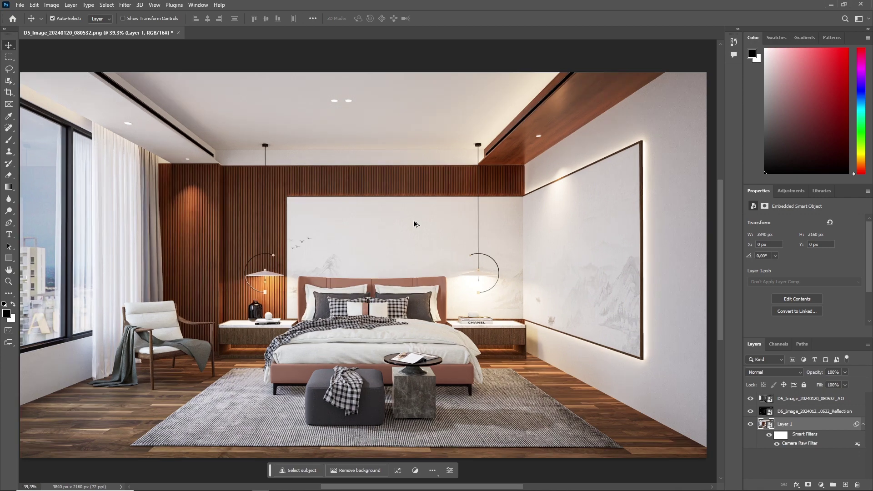
pyautogui.keyDown('alt'); pyautogui.scroll(-1, 414, 221); pyautogui.keyUp('alt')
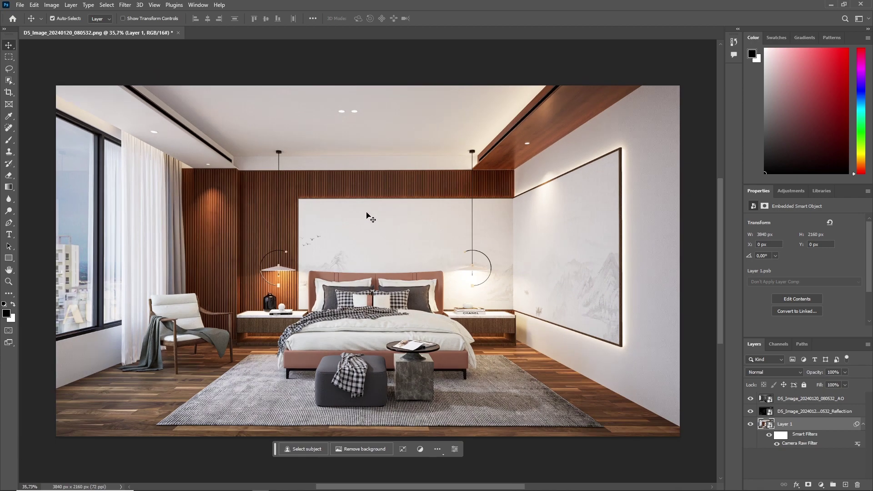